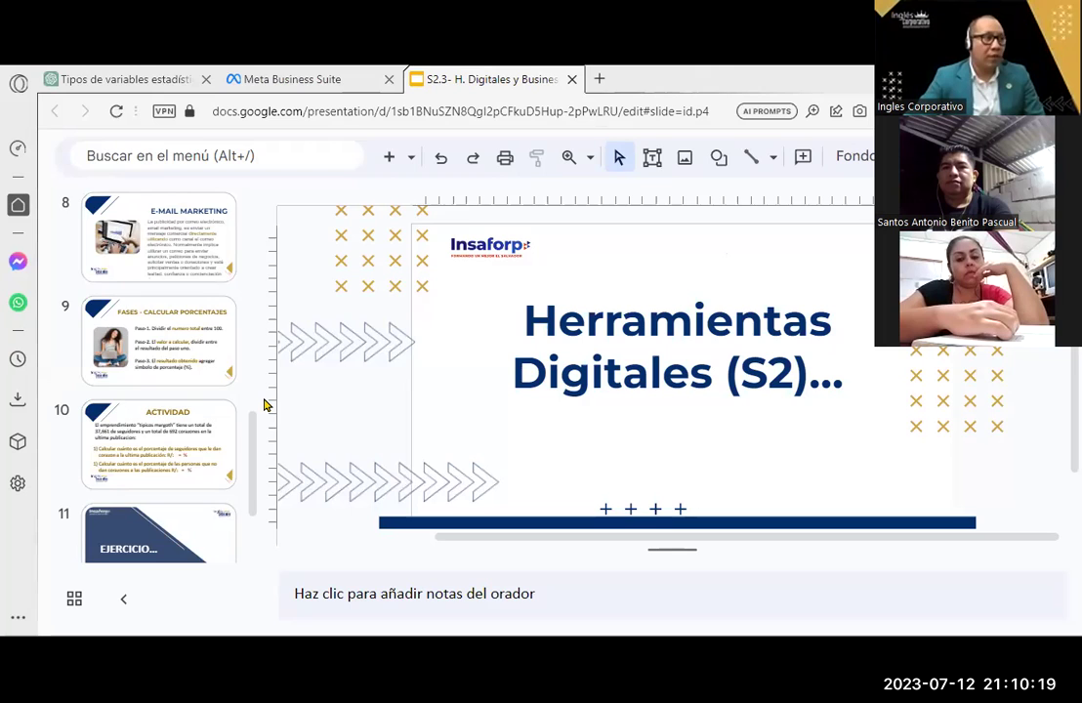
Display slide 3, OBJETIVO DE LA SESION, in the Slides editor
{"action": "scroll", "coordinate": [225, 404], "scroll_direction": "up", "scroll_amount": 7}
{"action": "scroll", "coordinate": [226, 404], "scroll_direction": "down", "scroll_amount": 7}
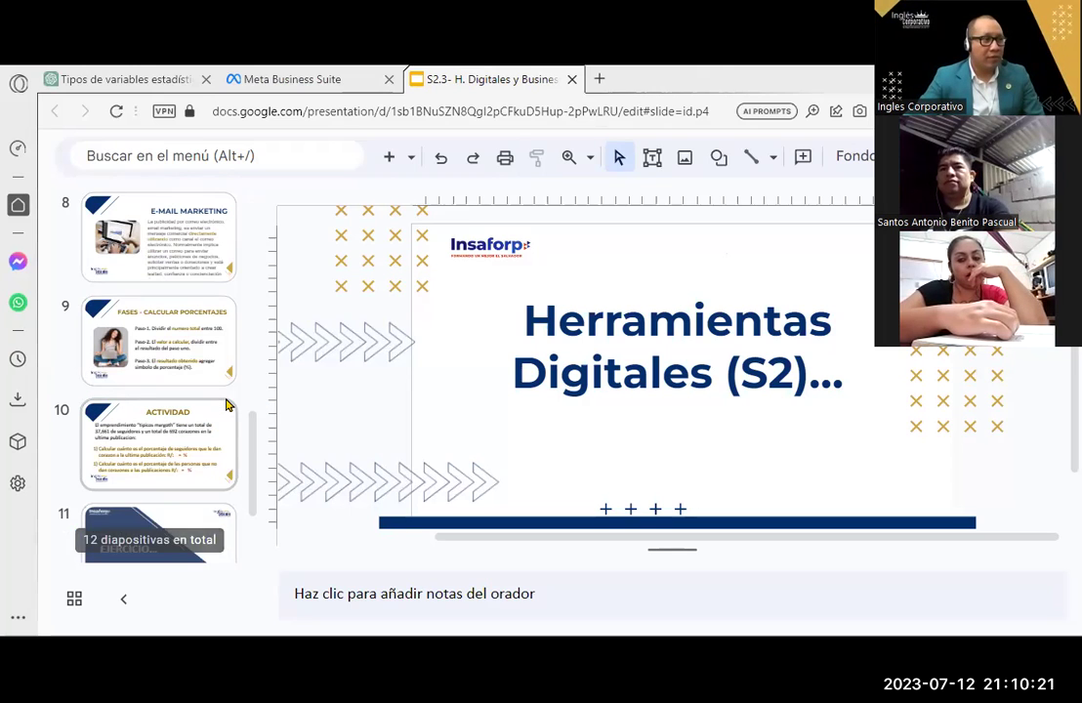
{"action": "scroll", "coordinate": [226, 404], "scroll_direction": "up", "scroll_amount": 2}
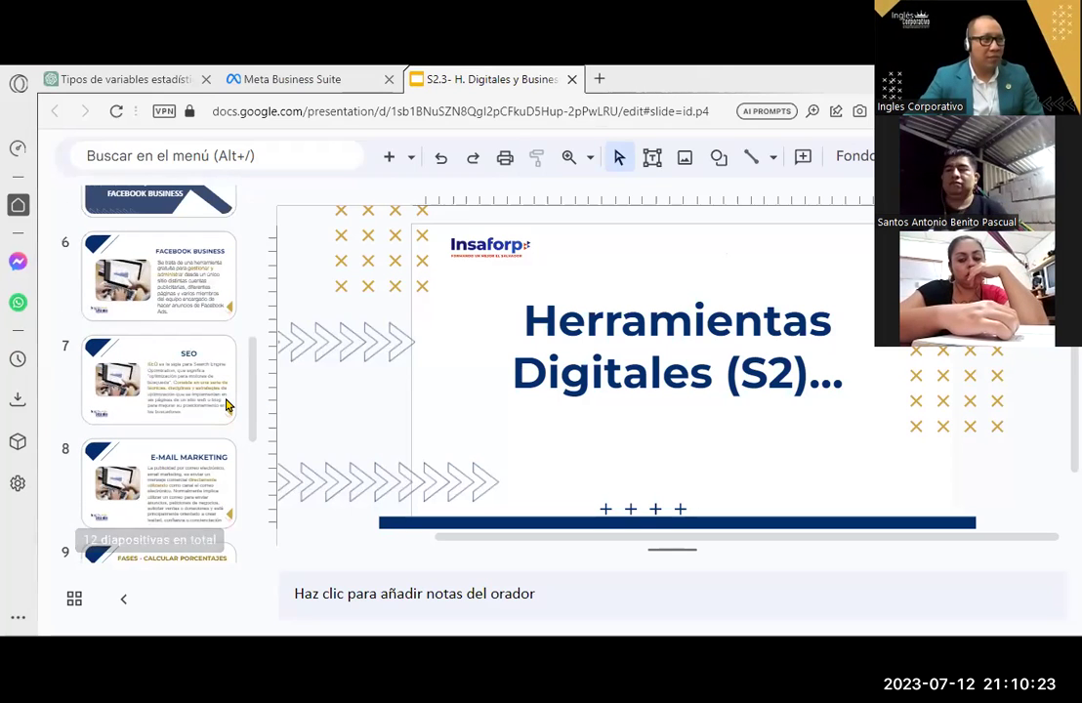
{"action": "scroll", "coordinate": [225, 404], "scroll_direction": "up", "scroll_amount": 1}
{"action": "scroll", "coordinate": [225, 404], "scroll_direction": "up", "scroll_amount": 1}
{"action": "scroll", "coordinate": [226, 404], "scroll_direction": "up", "scroll_amount": 2}
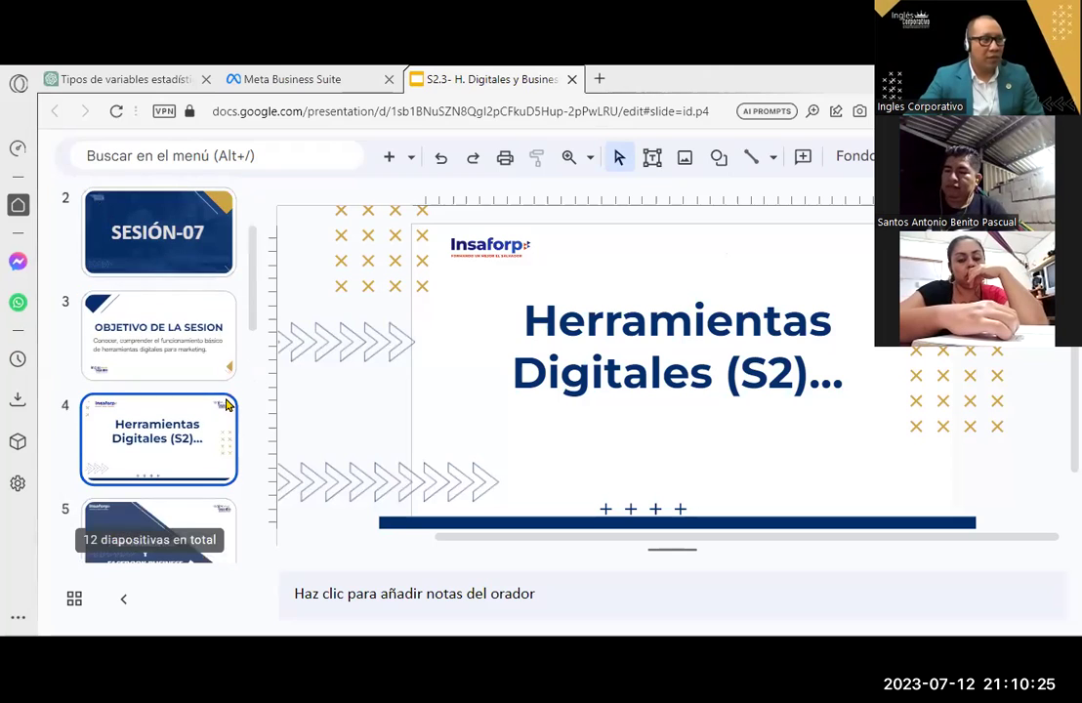
{"action": "left_click", "coordinate": [204, 327]}
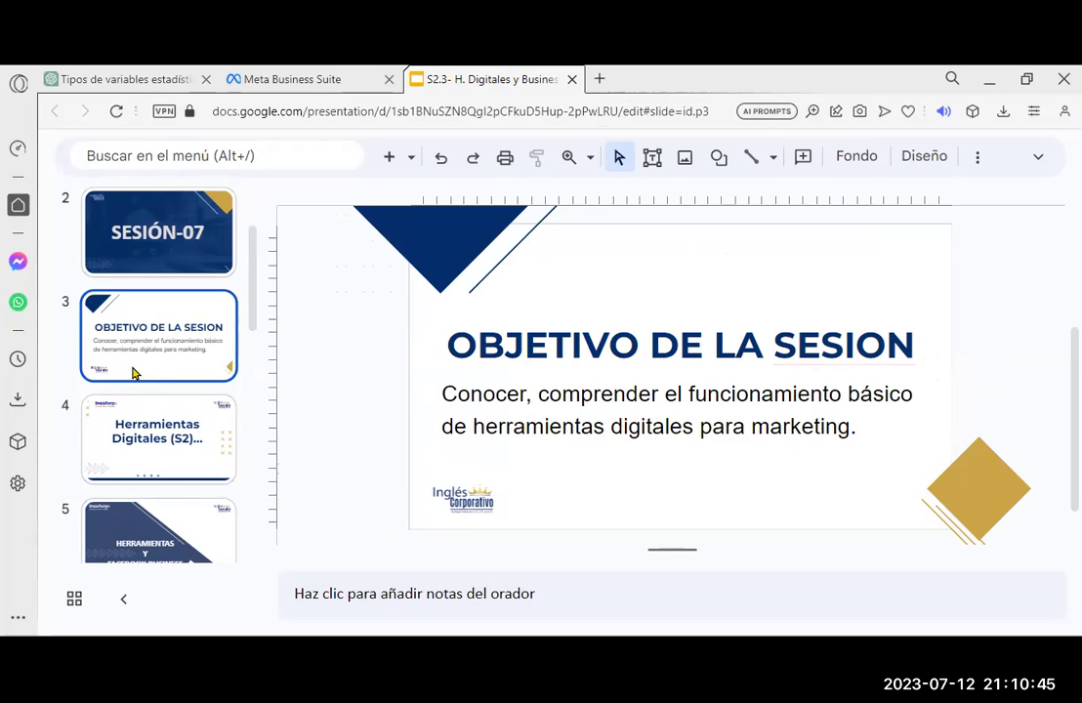
Review the slide, then switch to the Meta Business Suite home page
{"action": "scroll", "coordinate": [149, 382], "scroll_direction": "down", "scroll_amount": 3}
{"action": "scroll", "coordinate": [149, 384], "scroll_direction": "down", "scroll_amount": 2}
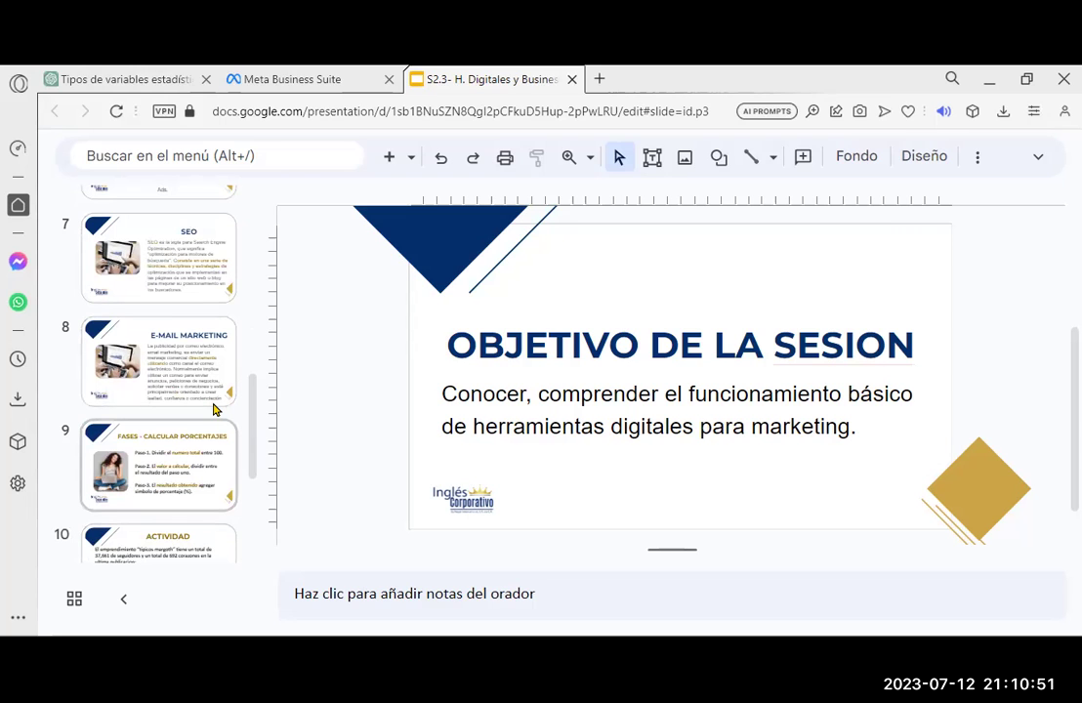
{"action": "scroll", "coordinate": [215, 408], "scroll_direction": "down", "scroll_amount": 2}
{"action": "scroll", "coordinate": [215, 410], "scroll_direction": "up", "scroll_amount": 5}
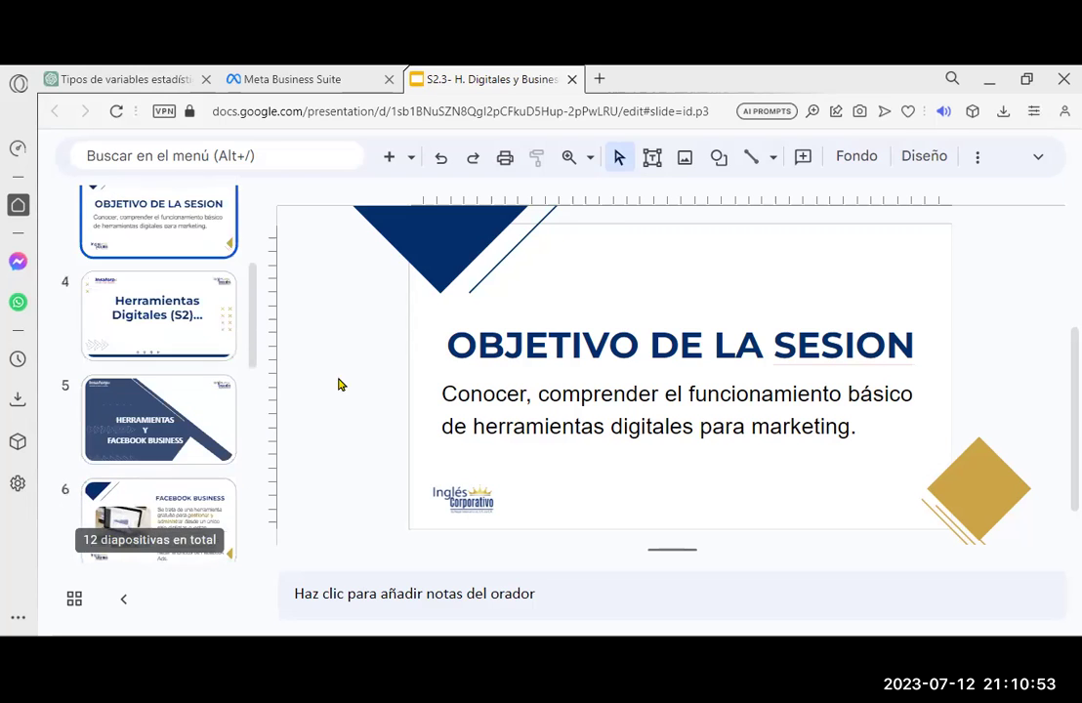
{"action": "left_click", "coordinate": [293, 78]}
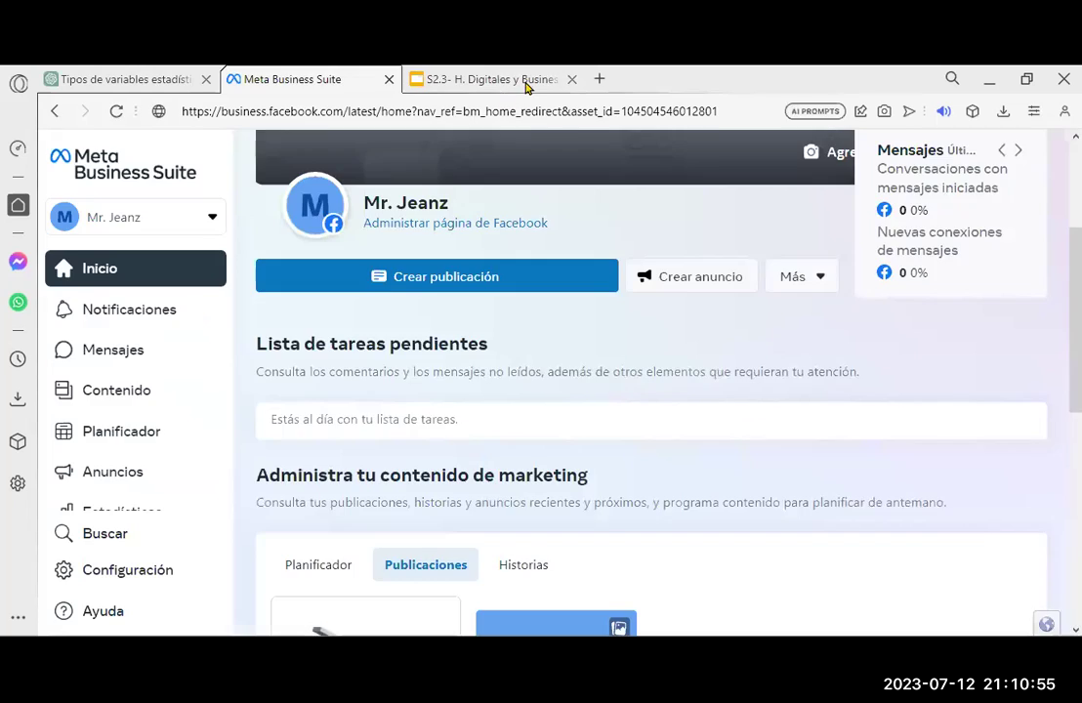
{"action": "left_click", "coordinate": [526, 83]}
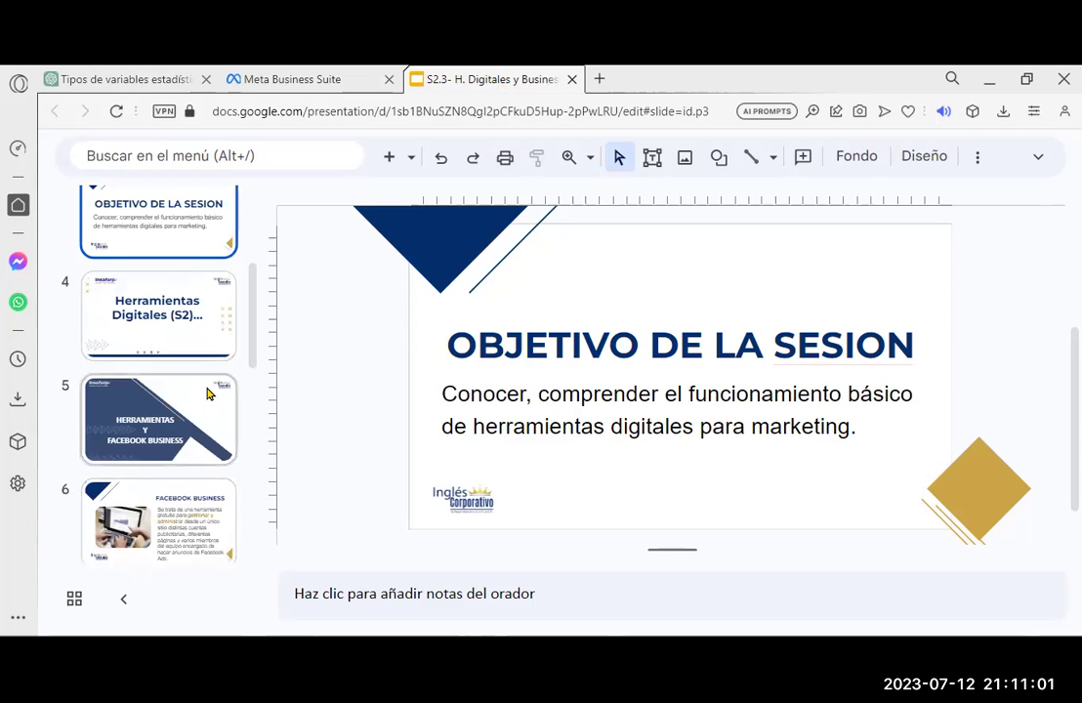
{"action": "scroll", "coordinate": [179, 341], "scroll_direction": "up", "scroll_amount": 5}
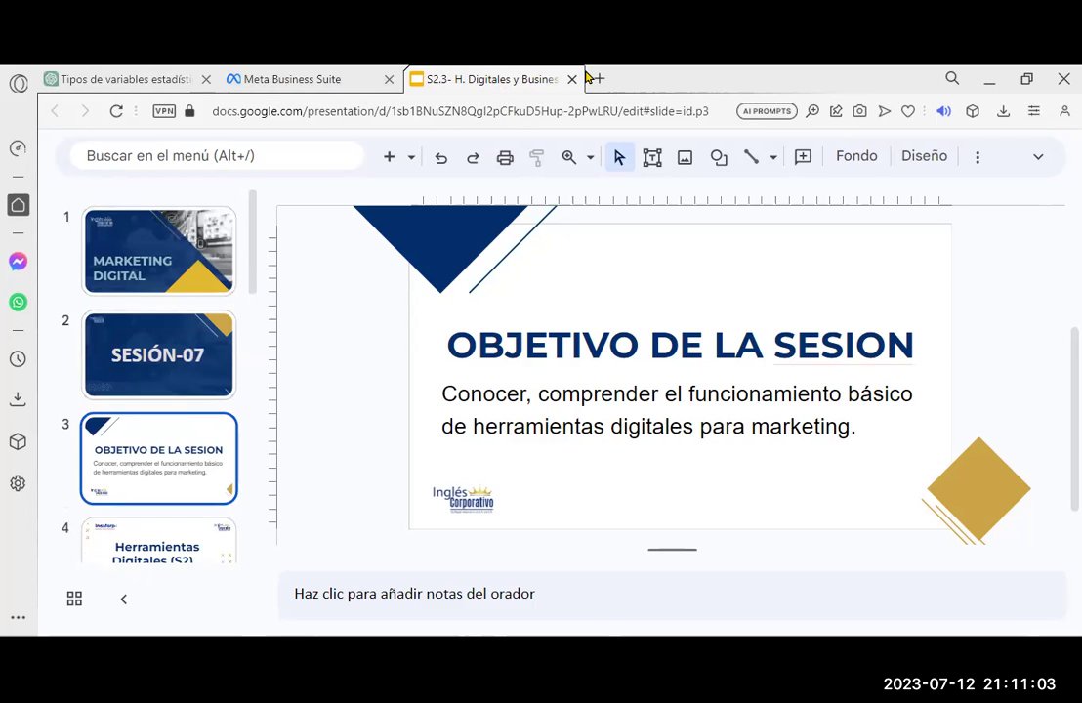
{"action": "left_click", "coordinate": [128, 70]}
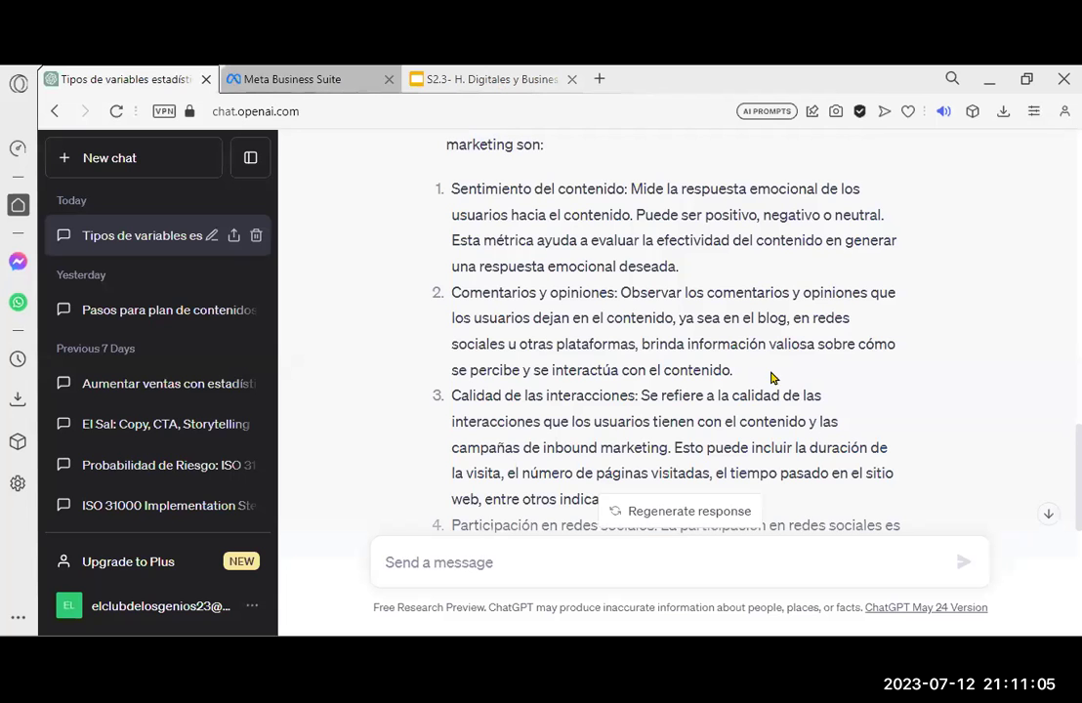
{"action": "left_click", "coordinate": [227, 68]}
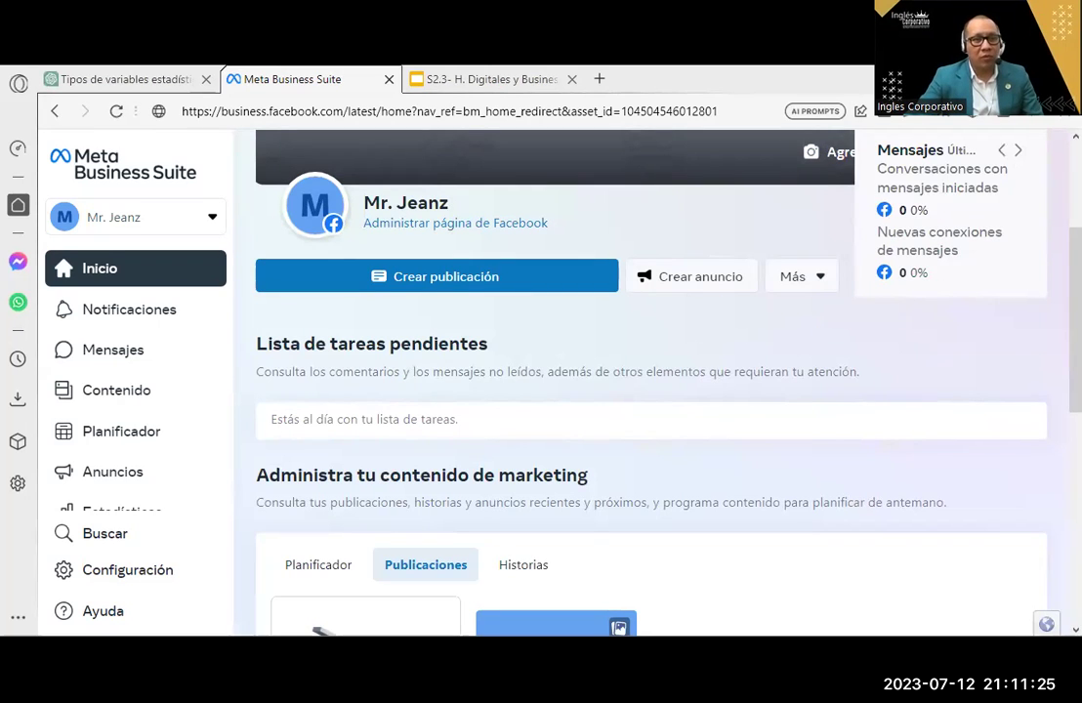
Scroll through the Meta Business Suite home overview
{"action": "left_click_drag", "start_coordinate": [1075, 322], "coordinate": [1074, 324]}
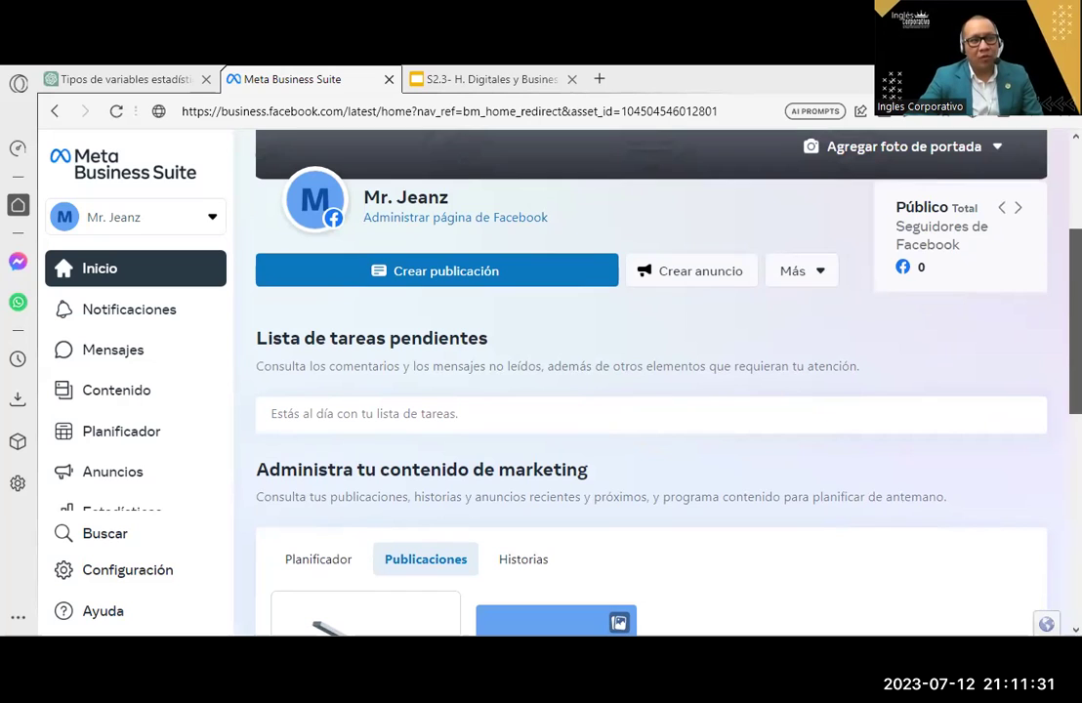
{"action": "mouse_move", "coordinate": [1075, 324]}
{"action": "left_mouse_down"}
{"action": "mouse_move", "coordinate": [1075, 530]}
{"action": "mouse_move", "coordinate": [1075, 521]}
{"action": "left_mouse_up"}
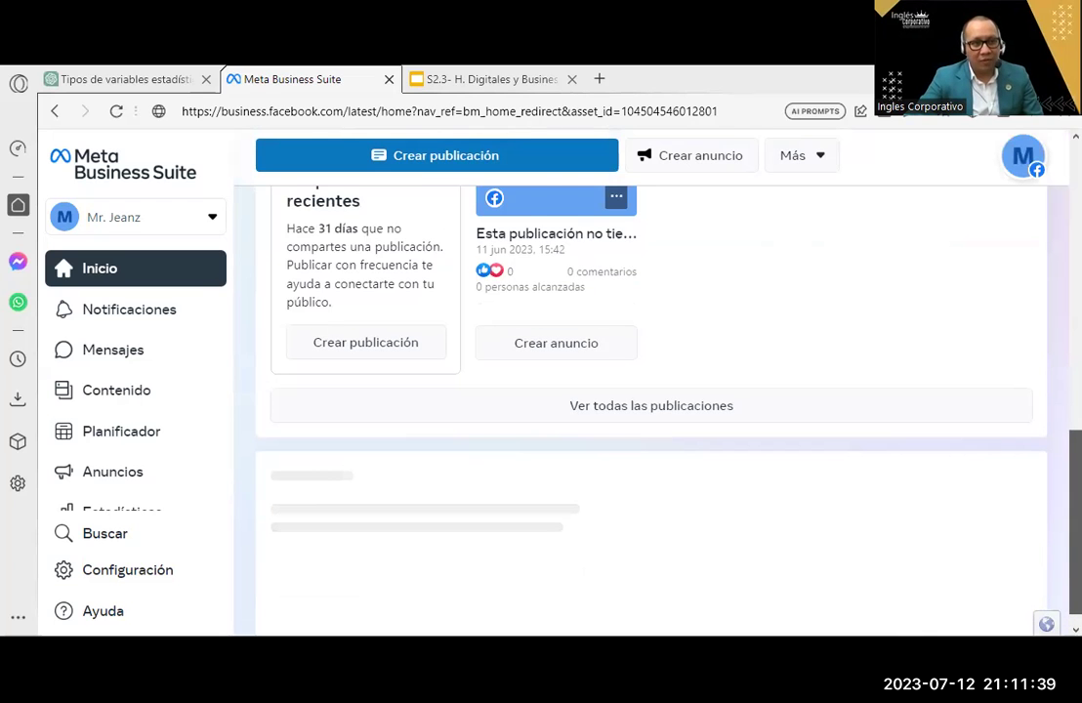
{"action": "scroll", "coordinate": [1045, 499], "scroll_direction": "up", "scroll_amount": 1}
{"action": "scroll", "coordinate": [1045, 499], "scroll_direction": "up", "scroll_amount": 4}
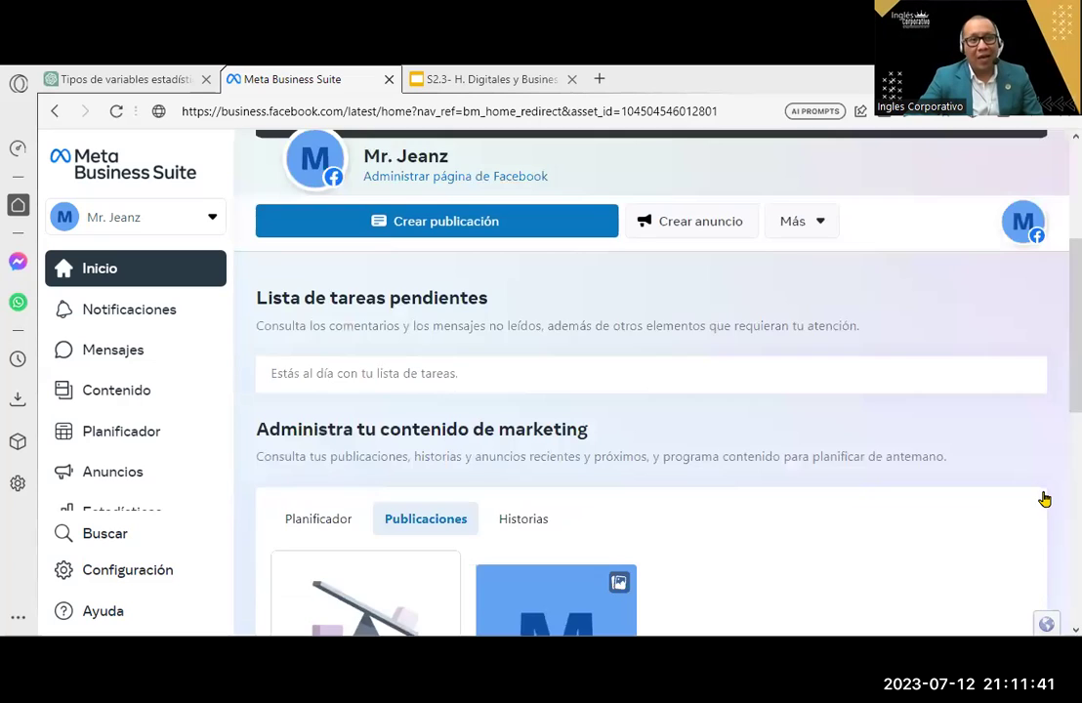
{"action": "scroll", "coordinate": [1044, 499], "scroll_direction": "up", "scroll_amount": 3}
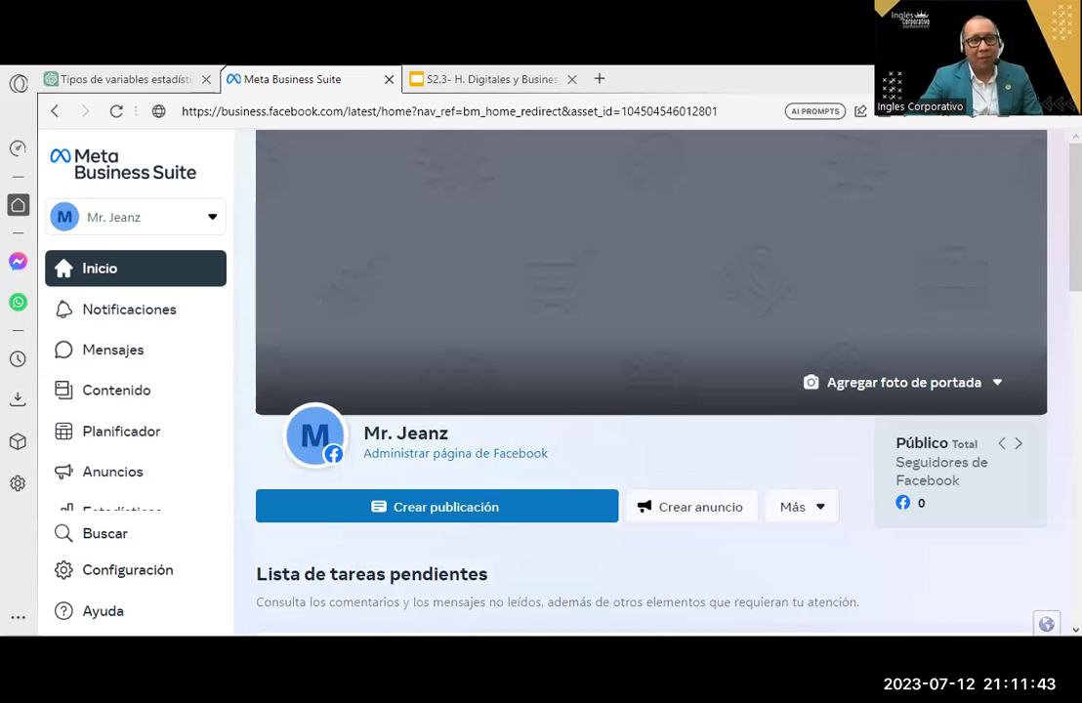
{"action": "scroll", "coordinate": [650, 380], "scroll_direction": "down", "scroll_amount": 1}
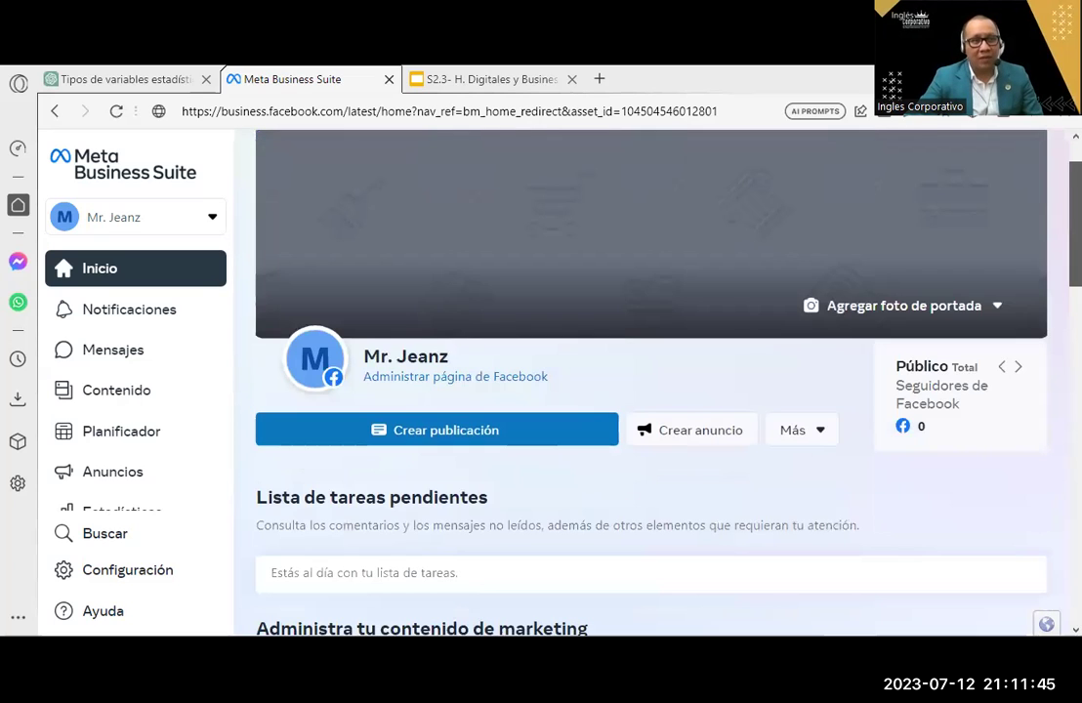
{"action": "scroll", "coordinate": [650, 381], "scroll_direction": "down", "scroll_amount": 1}
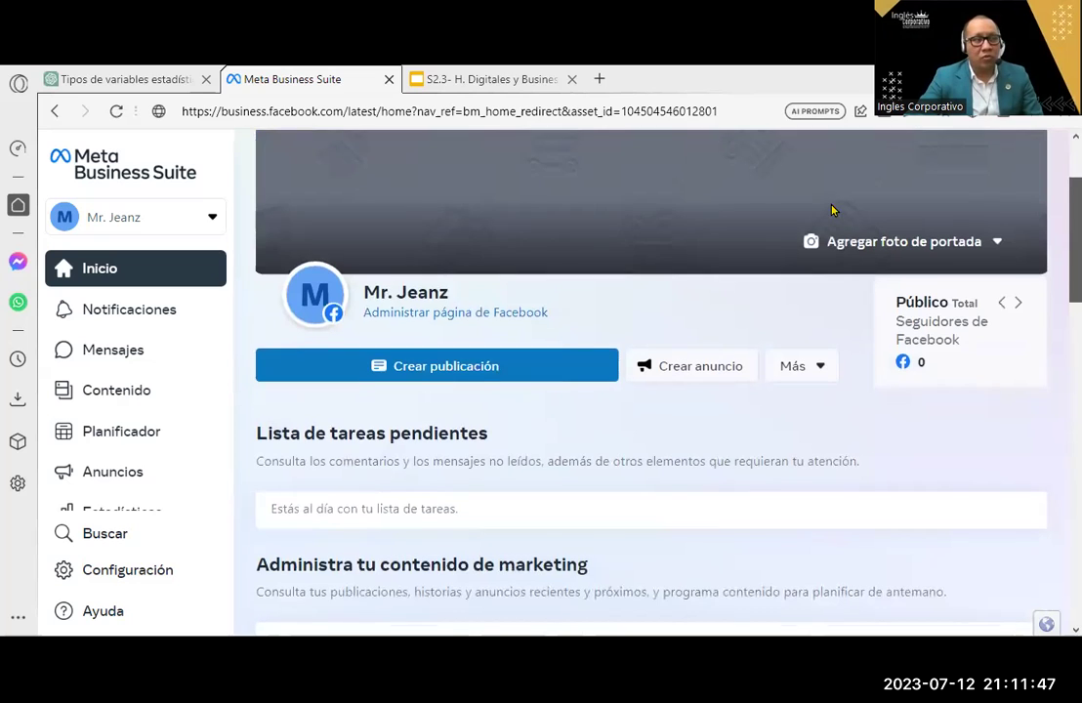
{"action": "scroll", "coordinate": [580, 140], "scroll_direction": "down", "scroll_amount": 1}
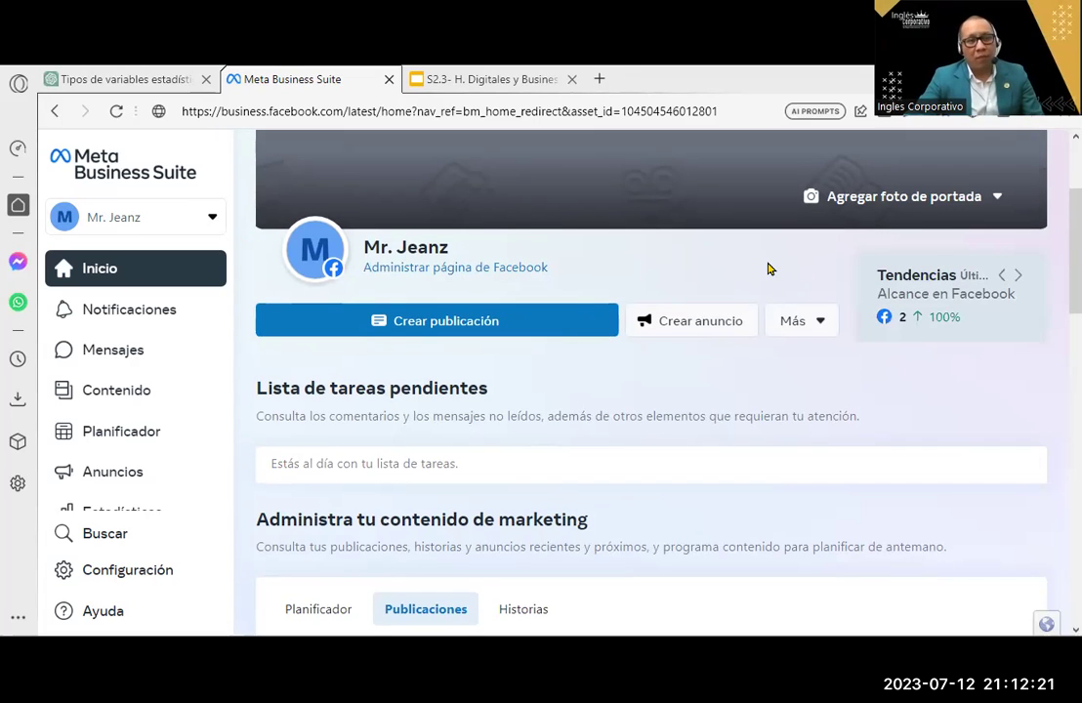
Finish reviewing the overview and return to the Google Slides deck on OBJETIVO DE LA SESION
{"action": "scroll", "coordinate": [770, 269], "scroll_direction": "up", "scroll_amount": 1}
{"action": "scroll", "coordinate": [651, 381], "scroll_direction": "up", "scroll_amount": 2}
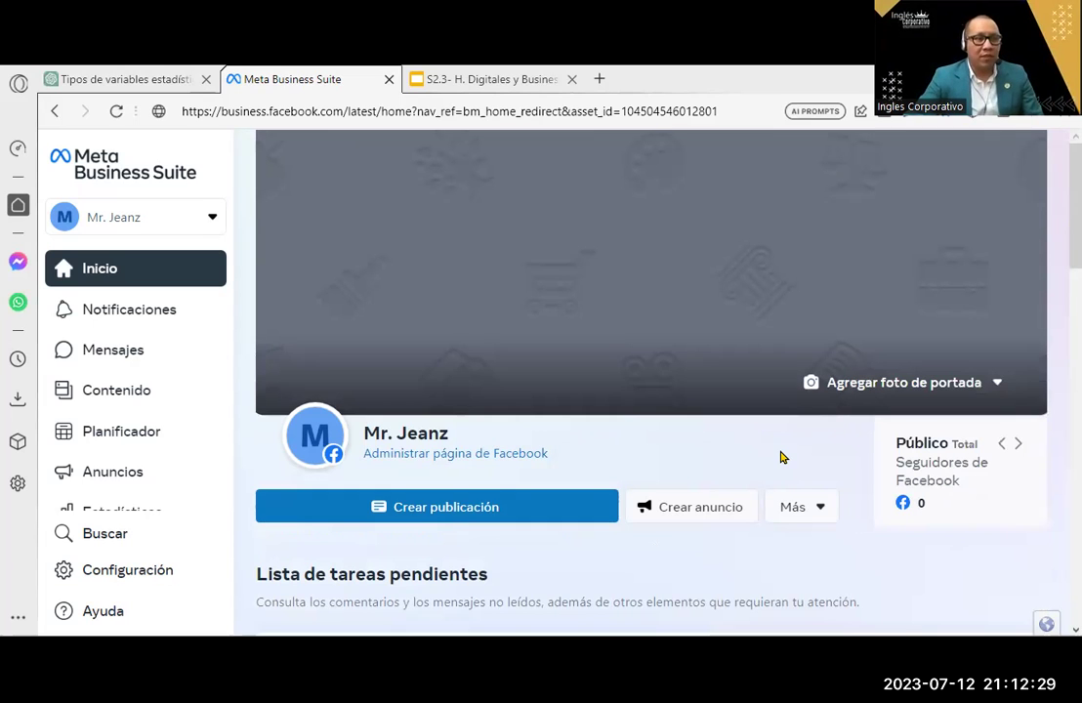
{"action": "scroll", "coordinate": [781, 456], "scroll_direction": "down", "scroll_amount": 1}
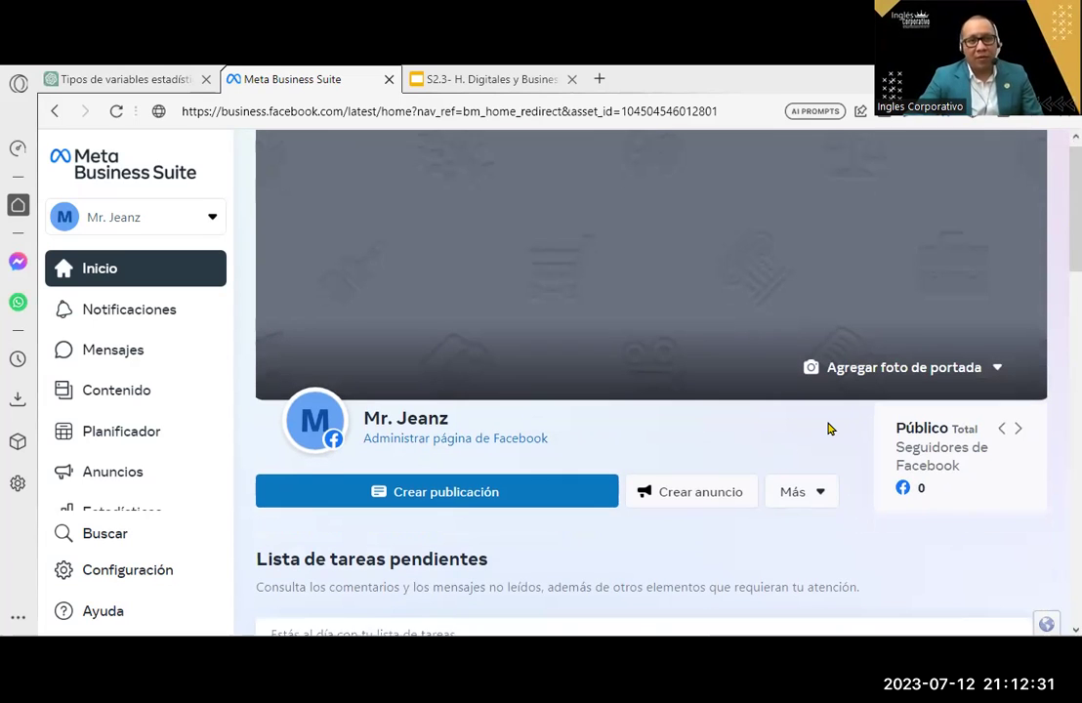
{"action": "scroll", "coordinate": [828, 428], "scroll_direction": "down", "scroll_amount": 1}
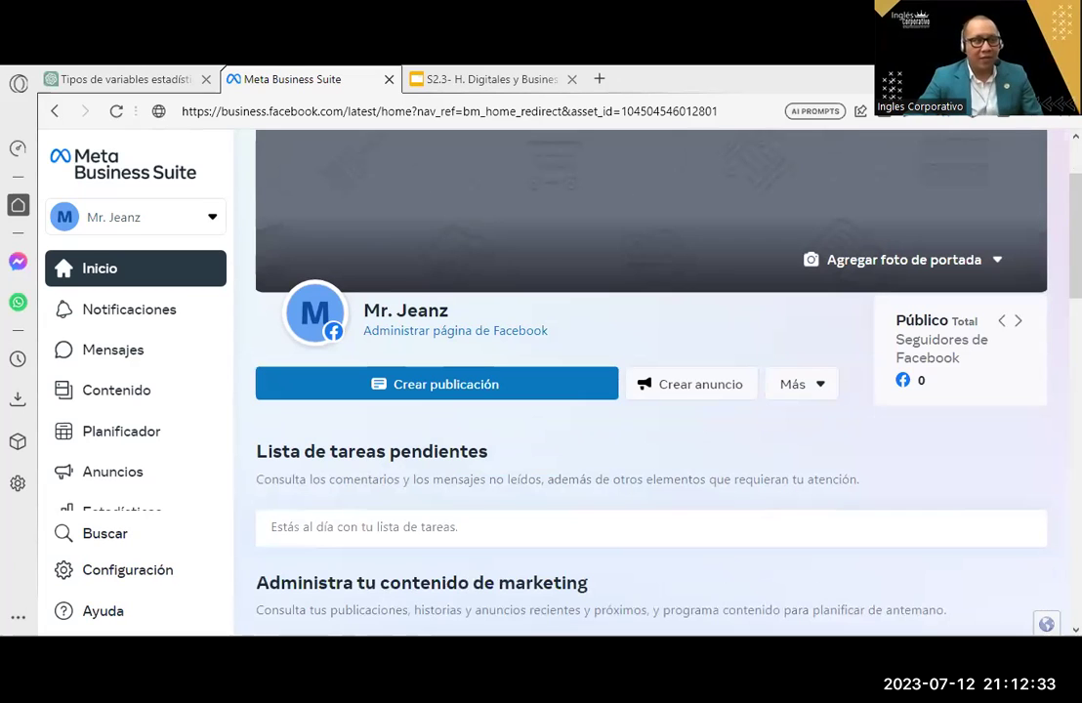
{"action": "left_click", "coordinate": [477, 81]}
{"action": "scroll", "coordinate": [178, 399], "scroll_direction": "down", "scroll_amount": 3}
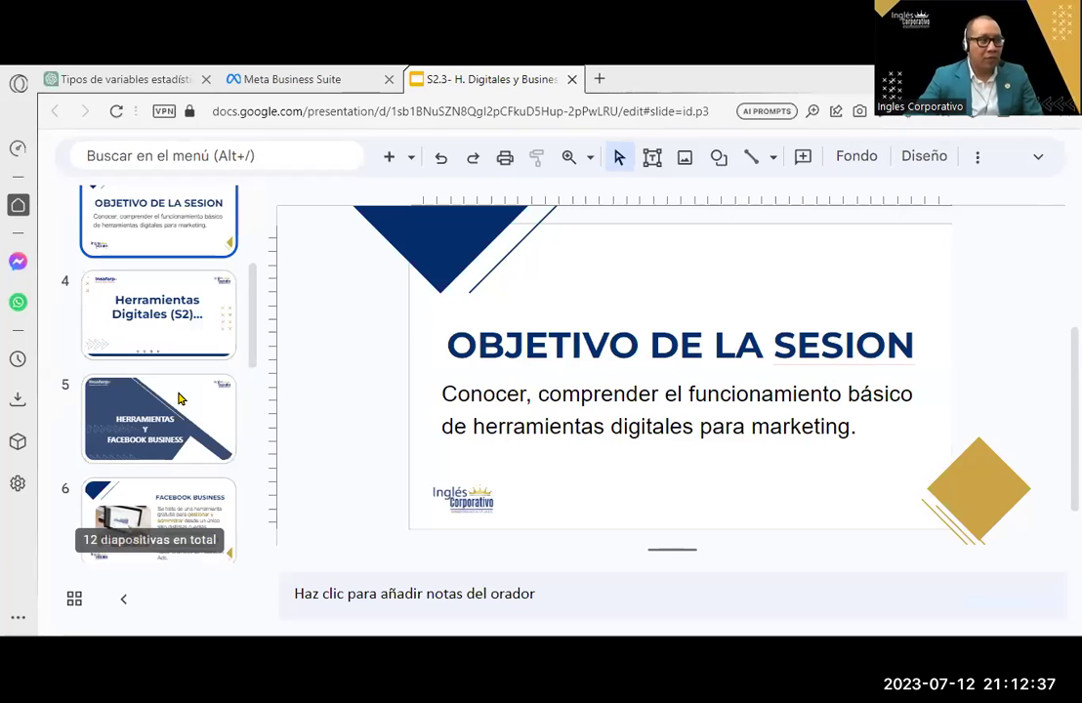
Show slide 6, FACEBOOK BUSINESS, in the Slides editor
{"action": "scroll", "coordinate": [179, 398], "scroll_direction": "down", "scroll_amount": 3}
{"action": "left_click", "coordinate": [185, 264]}
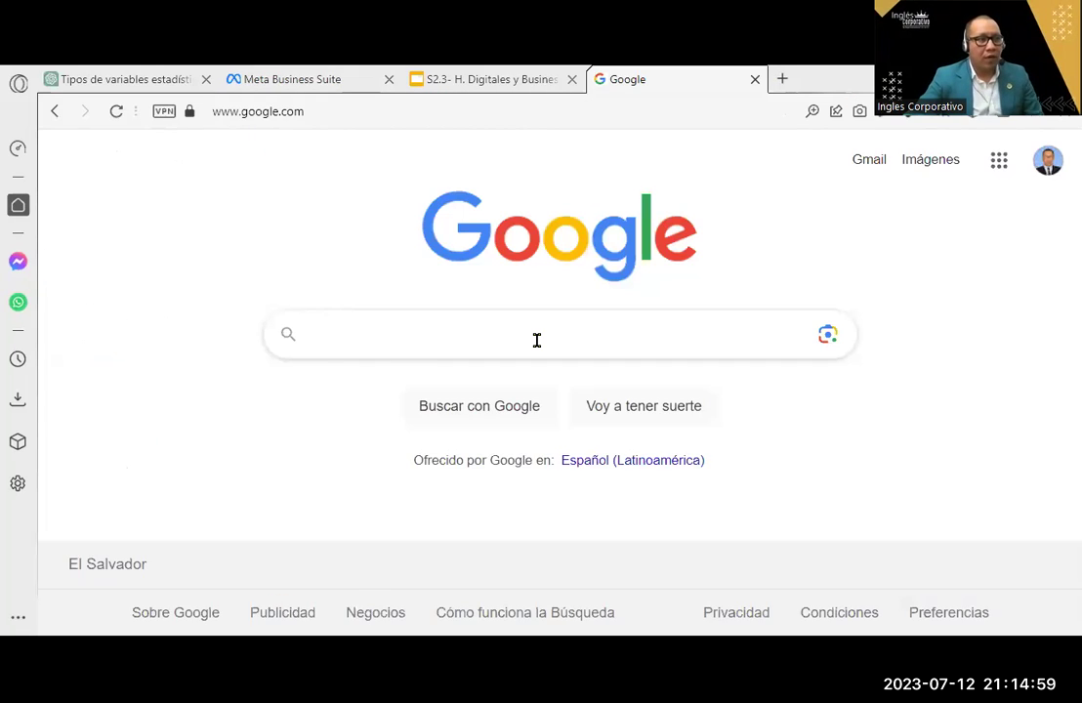
Search Google for 'suite meta bussines'
{"action": "left_click", "coordinate": [537, 337]}
{"action": "type", "text": "suio"}
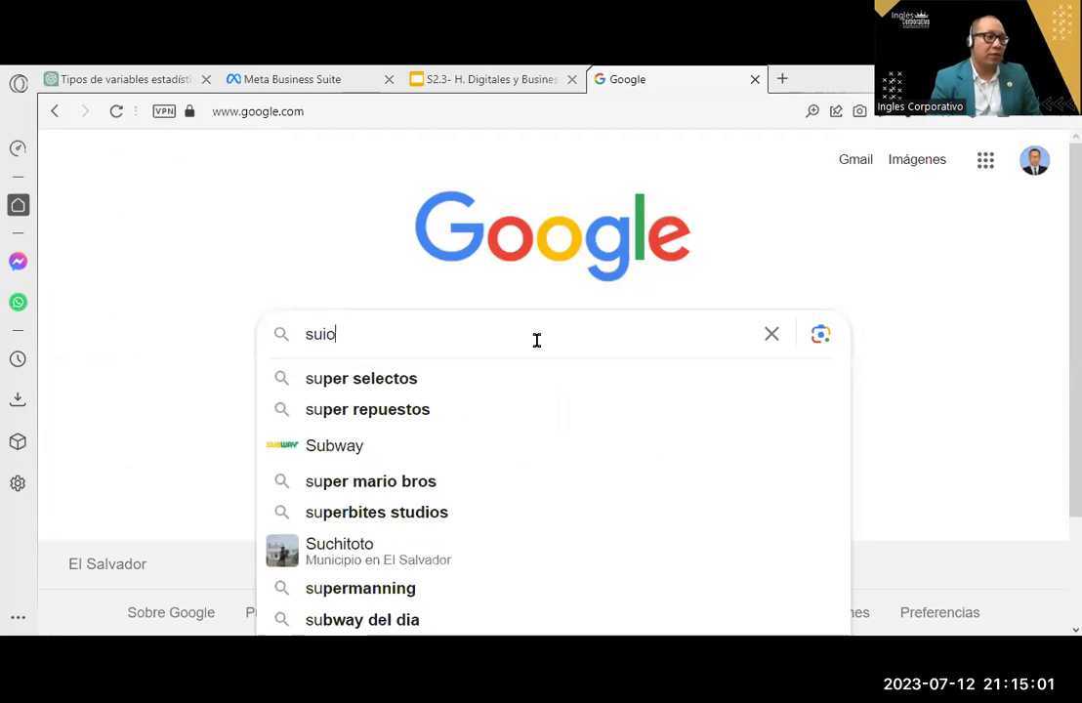
{"action": "key", "text": "BackSpace"}
{"action": "type", "text": "te mat"}
{"action": "key", "text": "BackSpace"}
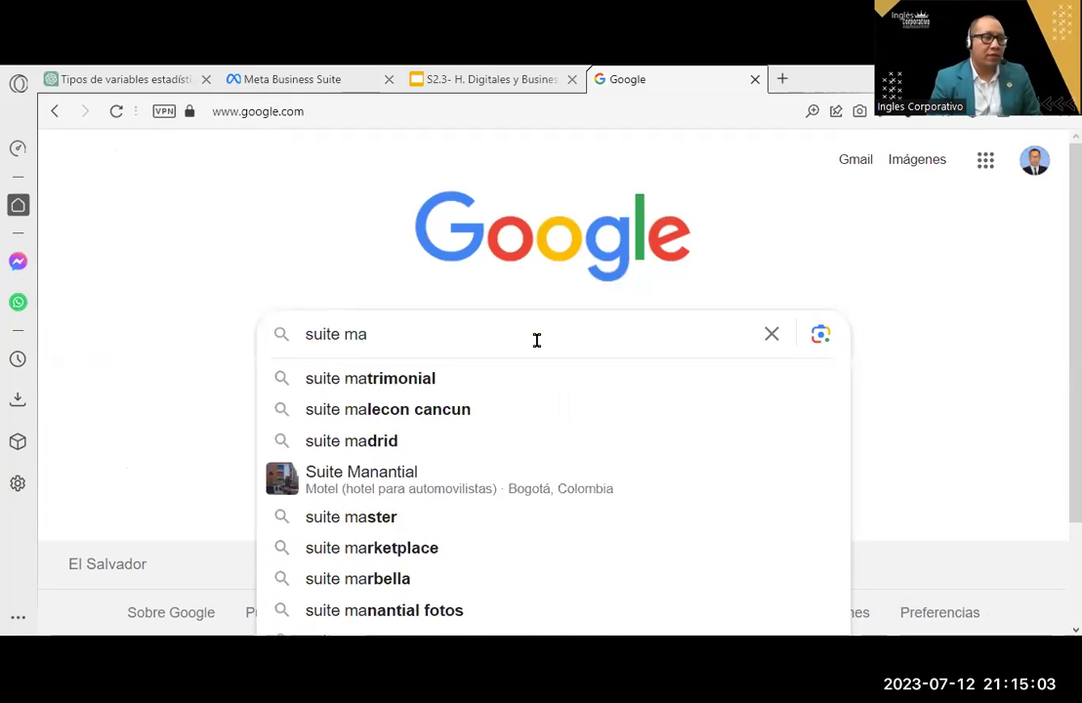
{"action": "key", "text": "BackSpace"}
{"action": "type", "text": "eta buss"}
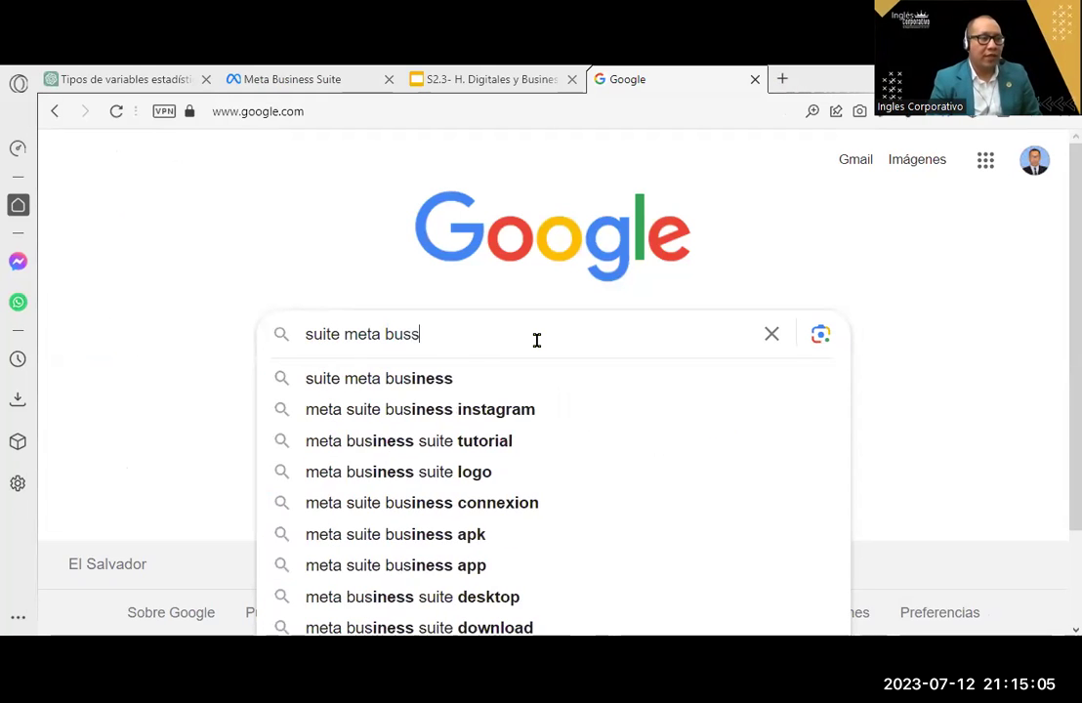
{"action": "type", "text": "iness"}
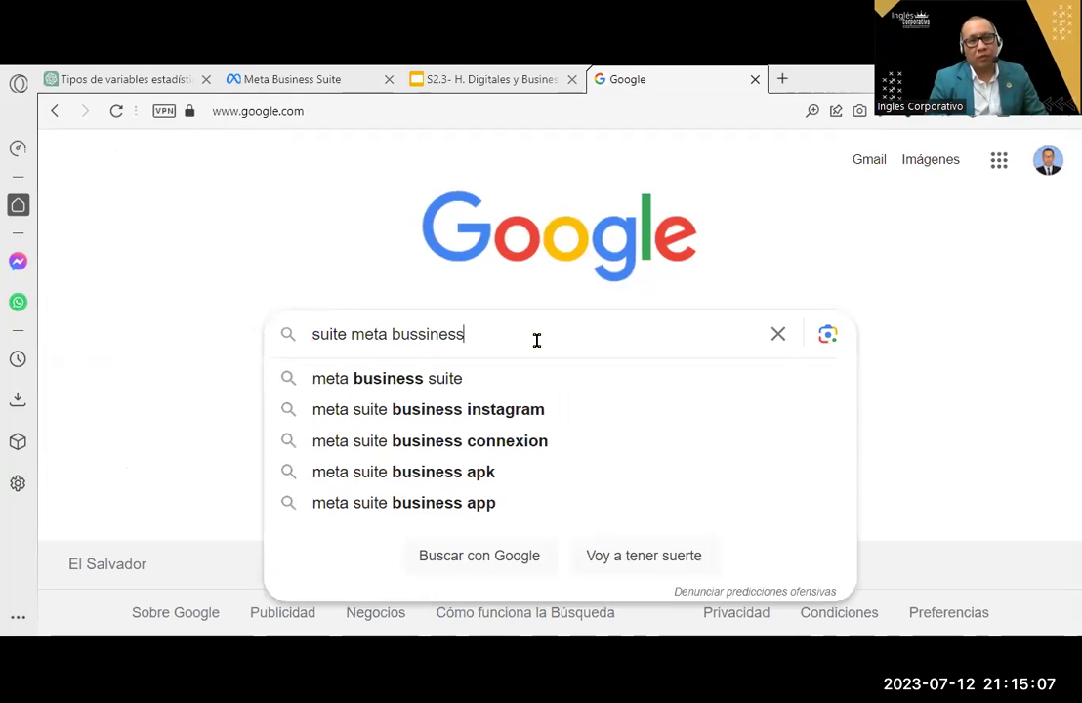
{"action": "key", "text": "Return"}
Look over the Meta Business Suite results, then close the search results tab
{"action": "scroll", "coordinate": [537, 344], "scroll_direction": "down", "scroll_amount": 5}
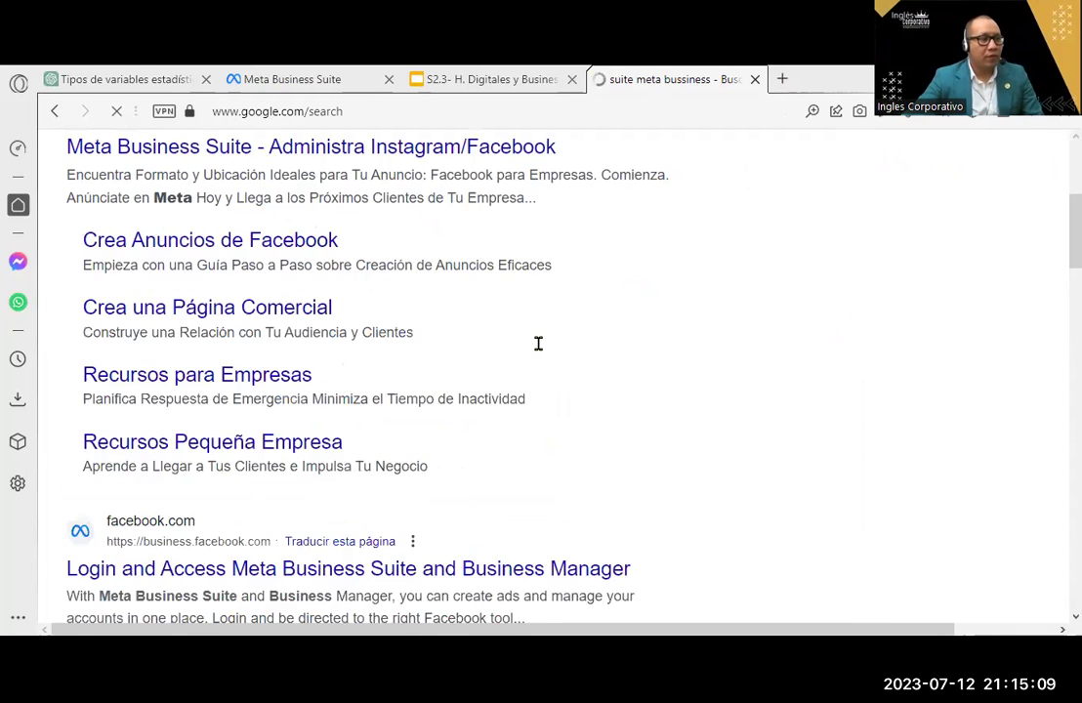
{"action": "scroll", "coordinate": [537, 344], "scroll_direction": "down", "scroll_amount": 1}
{"action": "scroll", "coordinate": [176, 412], "scroll_direction": "down", "scroll_amount": 1}
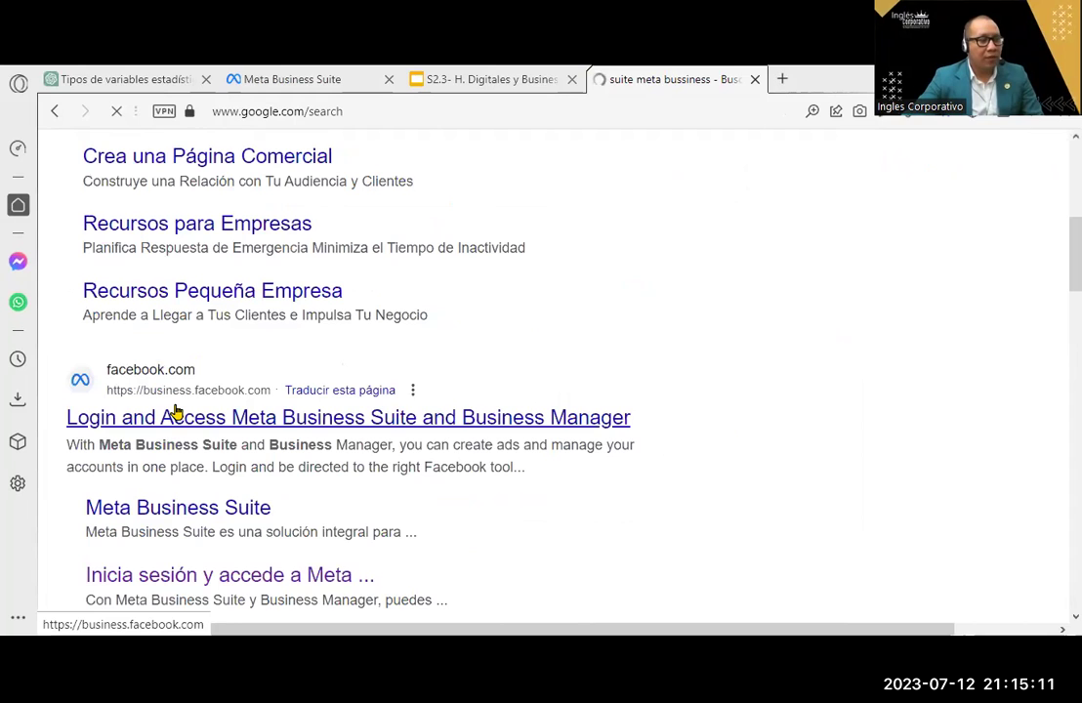
{"action": "scroll", "coordinate": [175, 405], "scroll_direction": "down", "scroll_amount": 2}
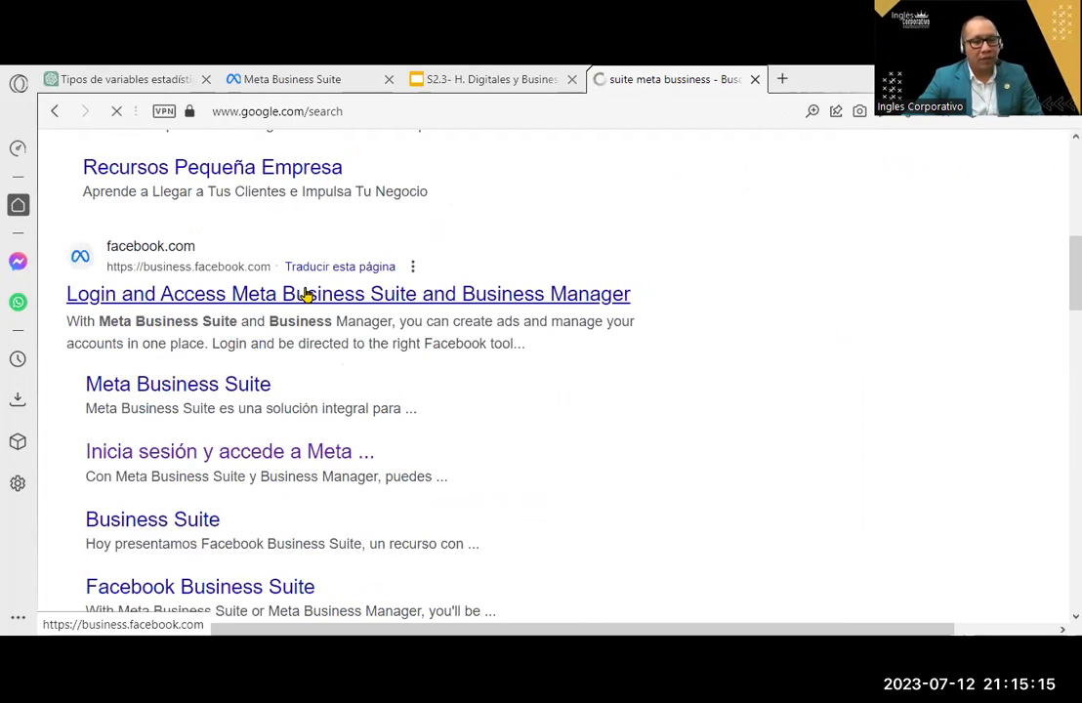
{"action": "scroll", "coordinate": [370, 331], "scroll_direction": "up", "scroll_amount": 3}
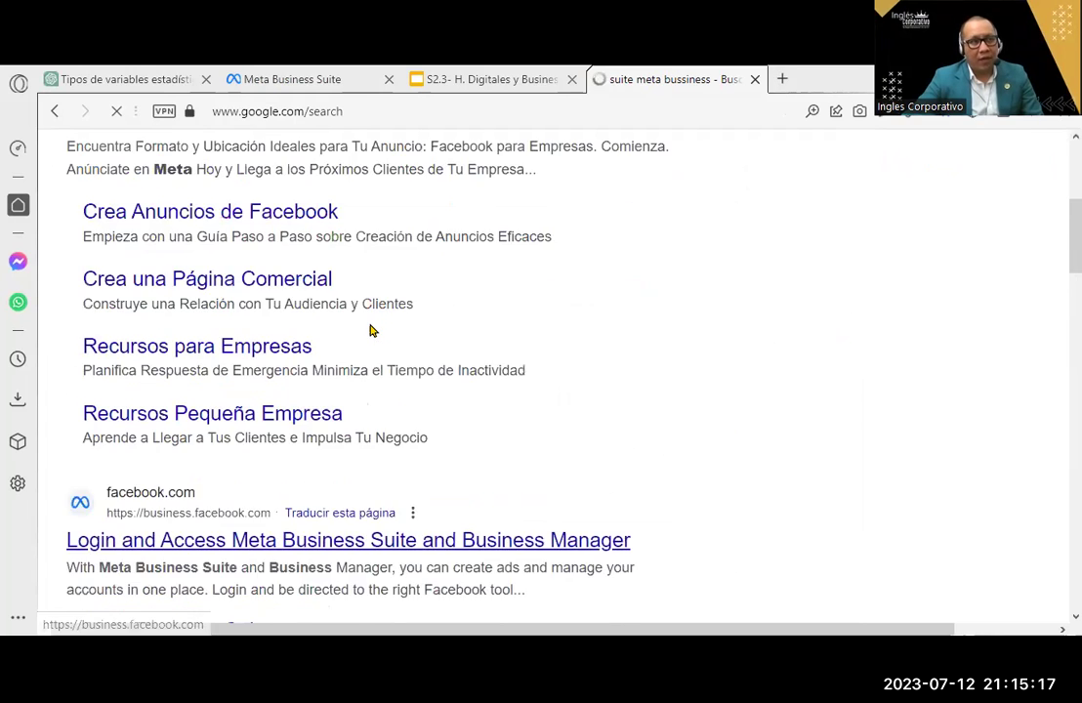
{"action": "scroll", "coordinate": [577, 411], "scroll_direction": "up", "scroll_amount": 3}
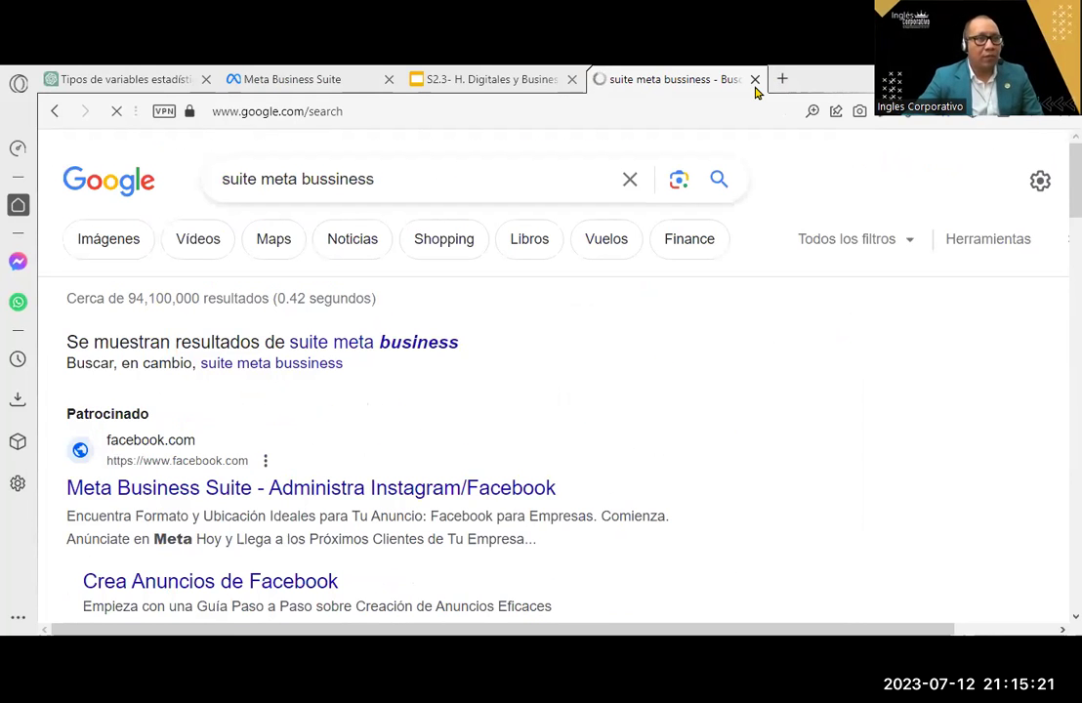
{"action": "left_click", "coordinate": [755, 79]}
Open slide 6 and select its FACEBOOK BUSINESS title, then switch to Meta Business Suite
{"action": "scroll", "coordinate": [126, 415], "scroll_direction": "up", "scroll_amount": 2}
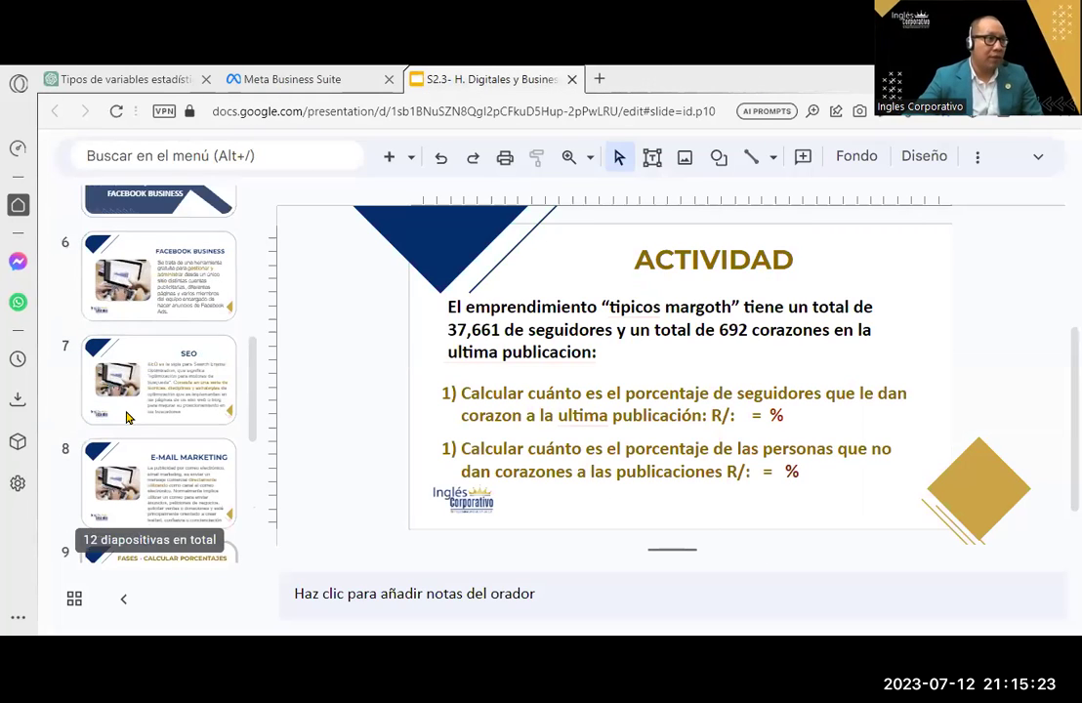
{"action": "scroll", "coordinate": [196, 410], "scroll_direction": "up", "scroll_amount": 2}
{"action": "left_click", "coordinate": [168, 354]}
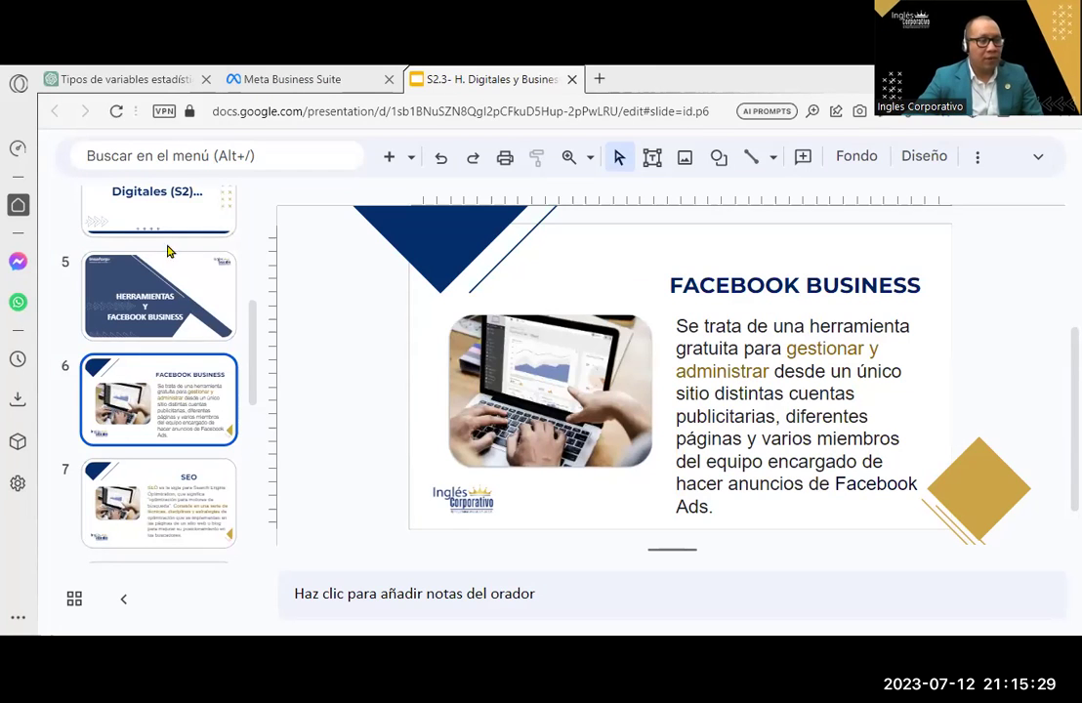
{"action": "triple_click", "coordinate": [703, 285]}
{"action": "left_click_drag", "start_coordinate": [668, 285], "coordinate": [925, 284]}
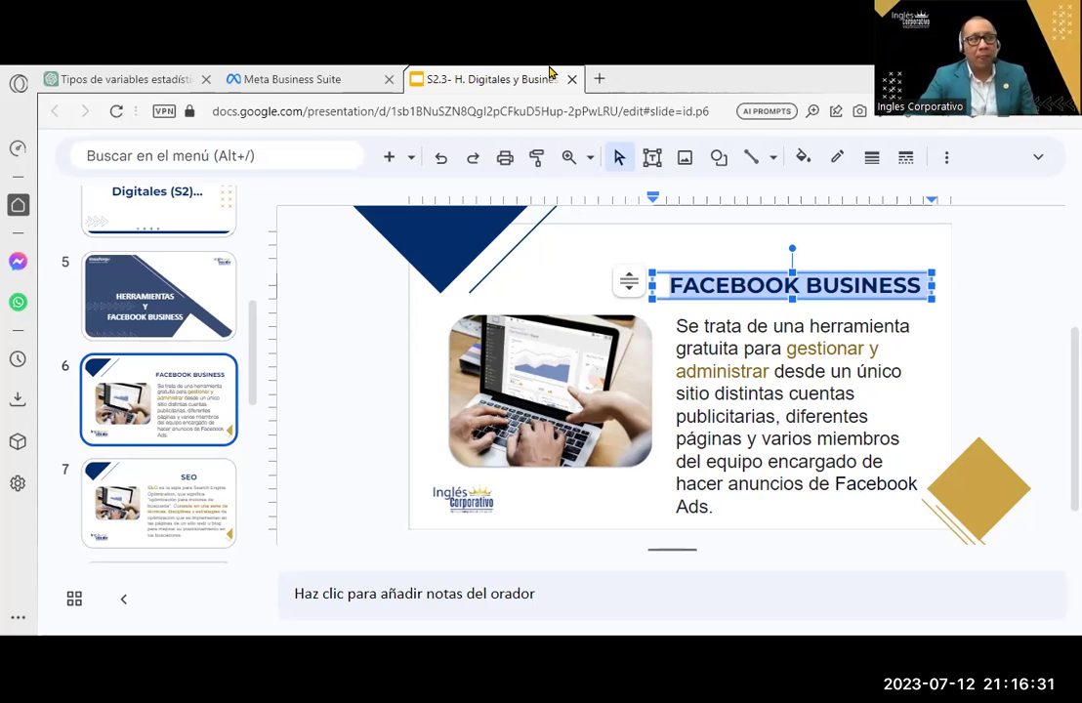
{"action": "left_click", "coordinate": [339, 73]}
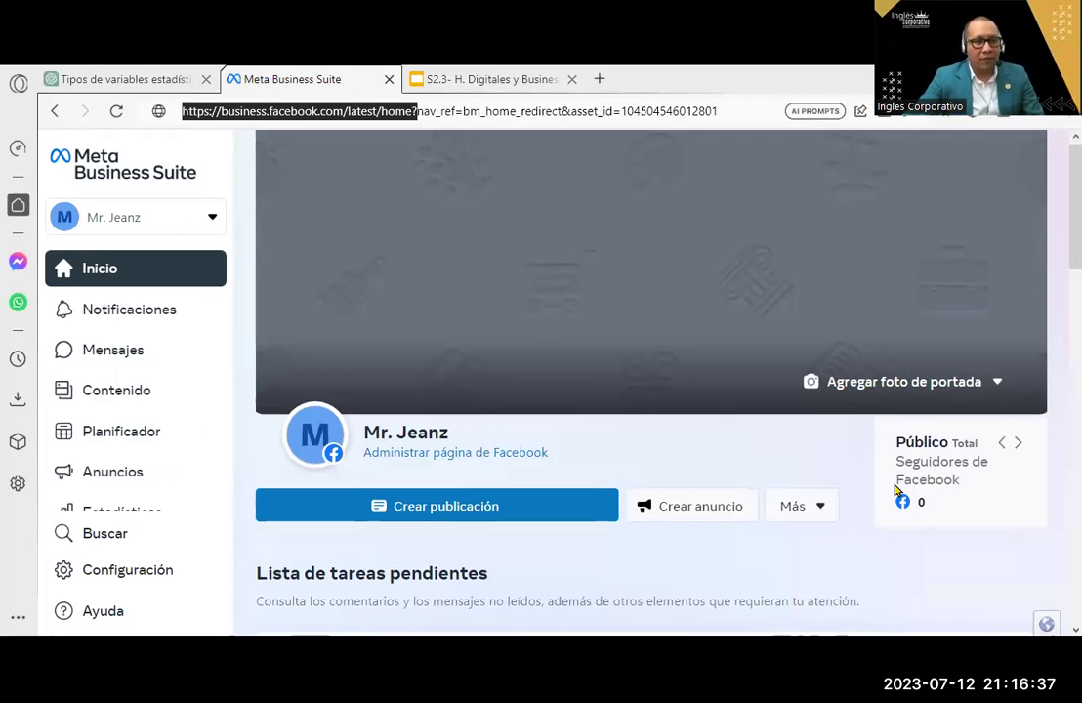
Scroll the home page and open Notificaciones, which shows no new notifications
{"action": "scroll", "coordinate": [893, 487], "scroll_direction": "down", "scroll_amount": 1}
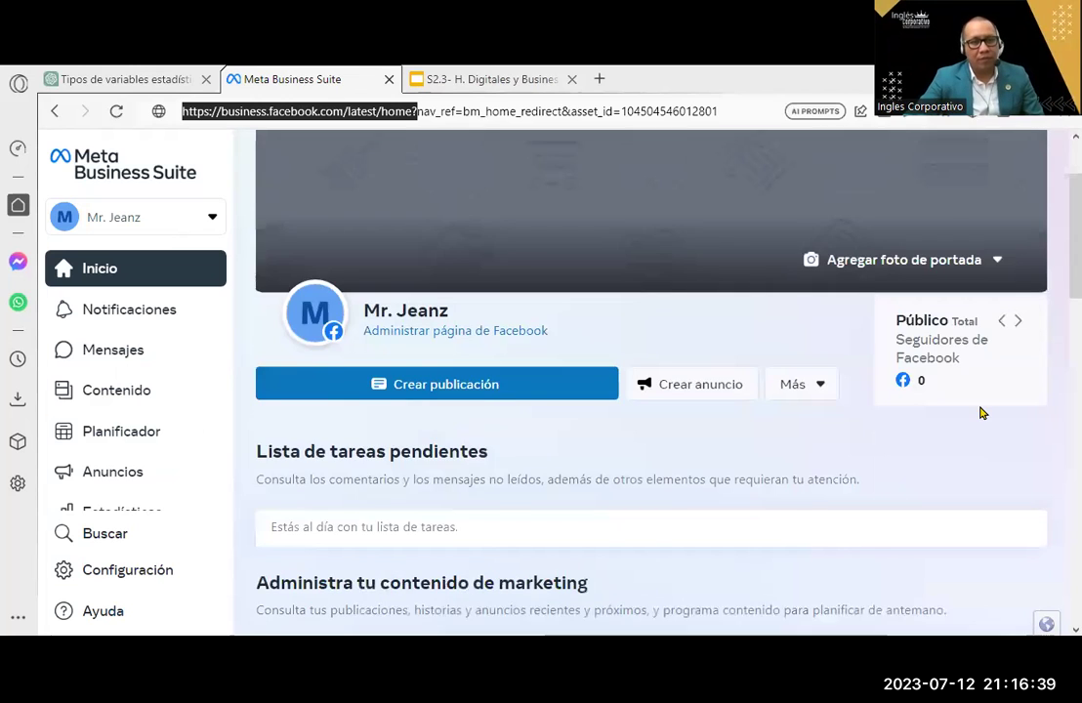
{"action": "scroll", "coordinate": [980, 413], "scroll_direction": "down", "scroll_amount": 3}
{"action": "scroll", "coordinate": [980, 413], "scroll_direction": "down", "scroll_amount": 3}
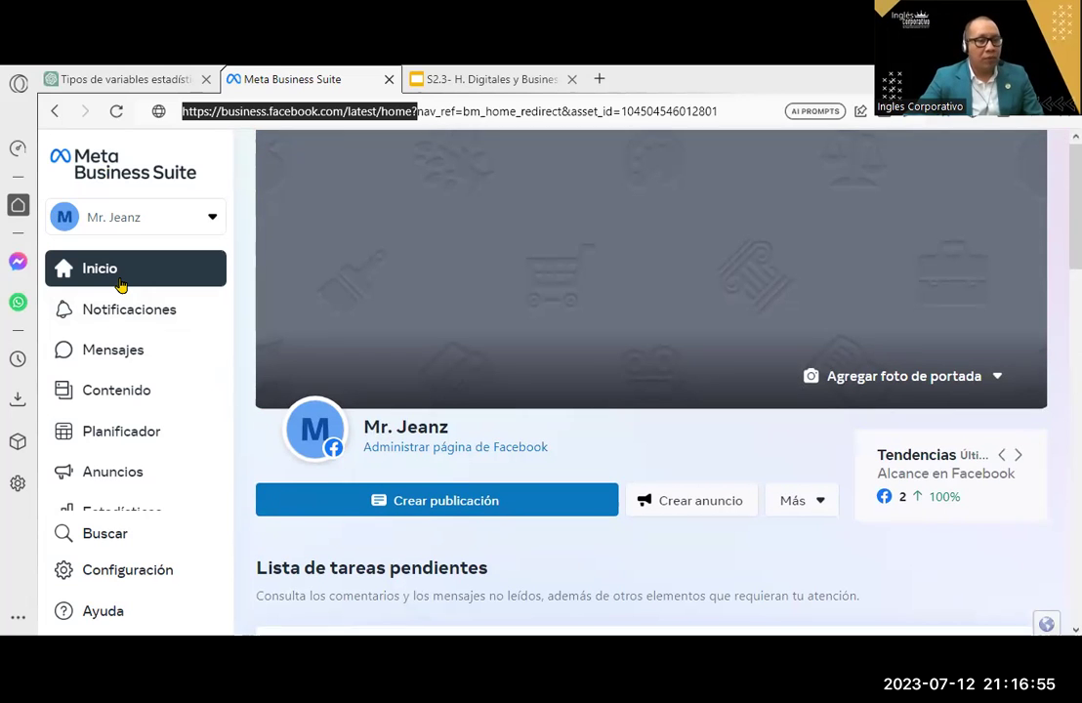
{"action": "scroll", "coordinate": [120, 284], "scroll_direction": "down", "scroll_amount": 1}
{"action": "scroll", "coordinate": [122, 282], "scroll_direction": "down", "scroll_amount": 1}
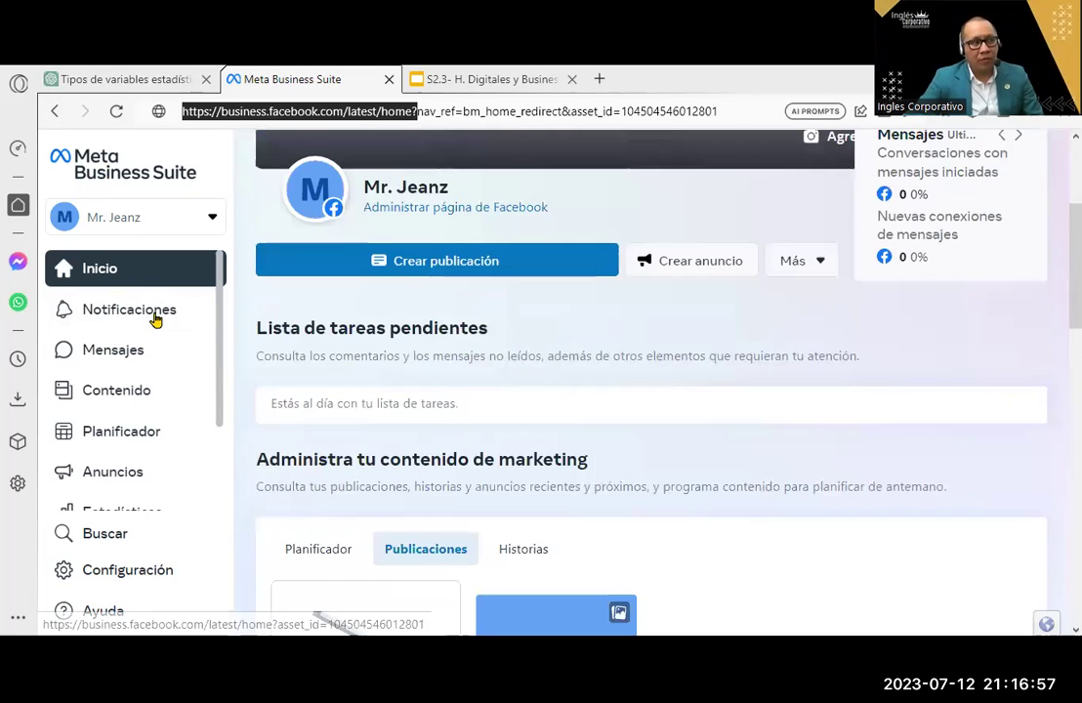
{"action": "left_click", "coordinate": [153, 314]}
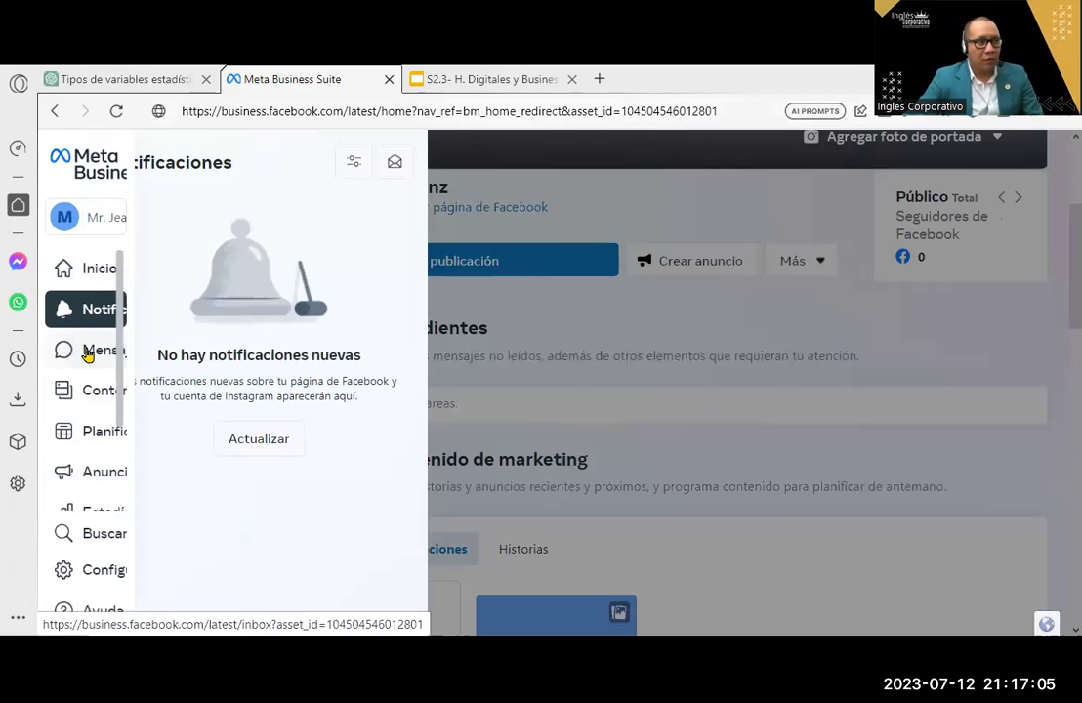
Open the Mensajes inbox in Meta Business Suite
{"action": "left_click", "coordinate": [88, 351]}
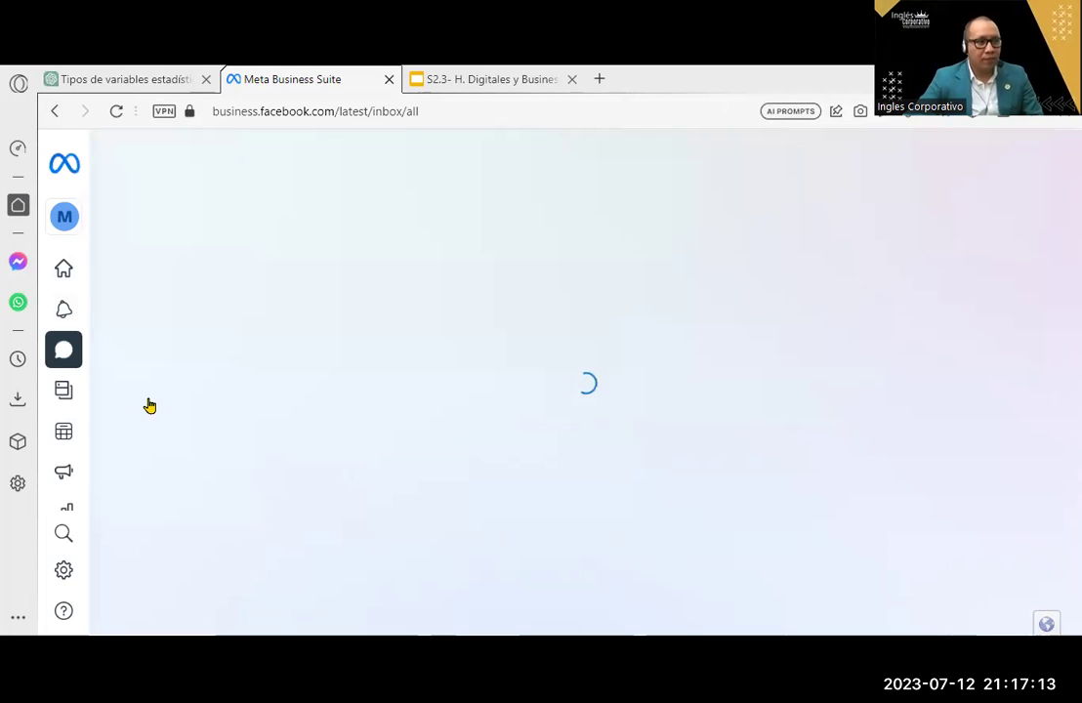
{"action": "mouse_move", "coordinate": [188, 290]}
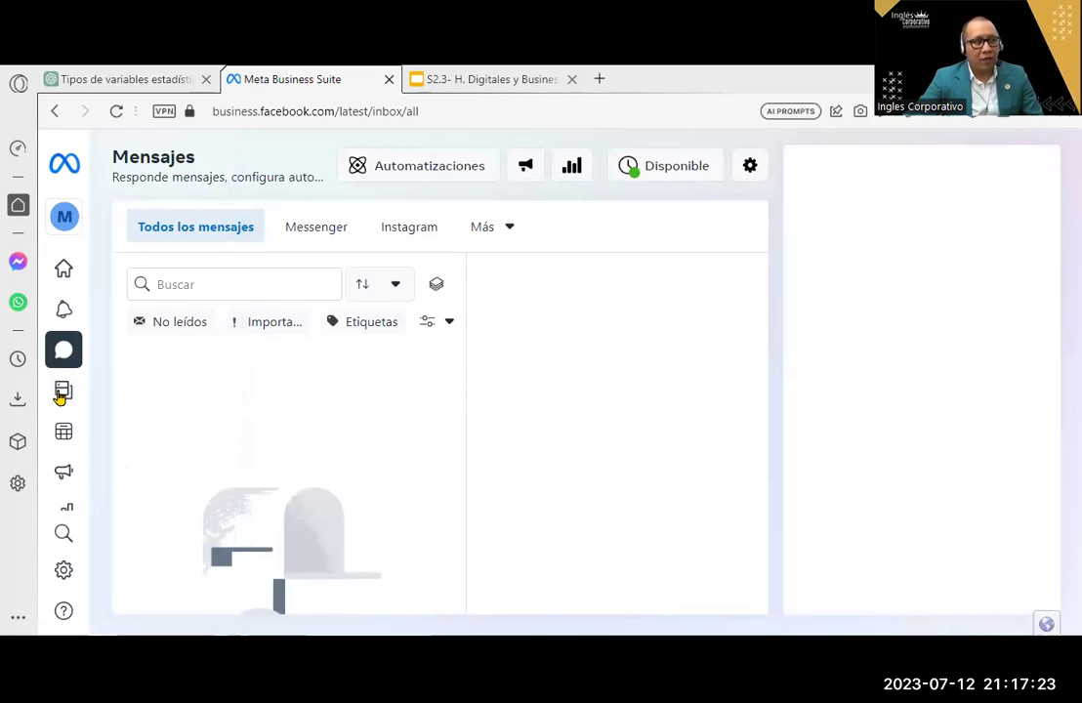
View the empty published posts under Contenido, then return to the Inicio home page
{"action": "left_click", "coordinate": [94, 395]}
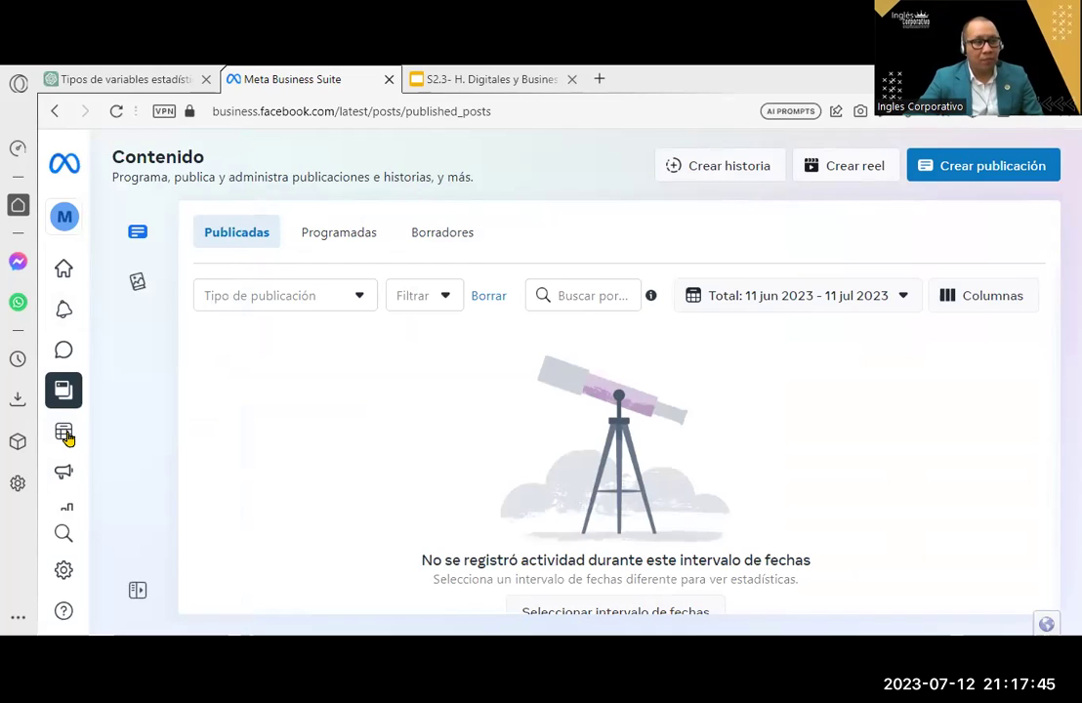
{"action": "mouse_move", "coordinate": [75, 439]}
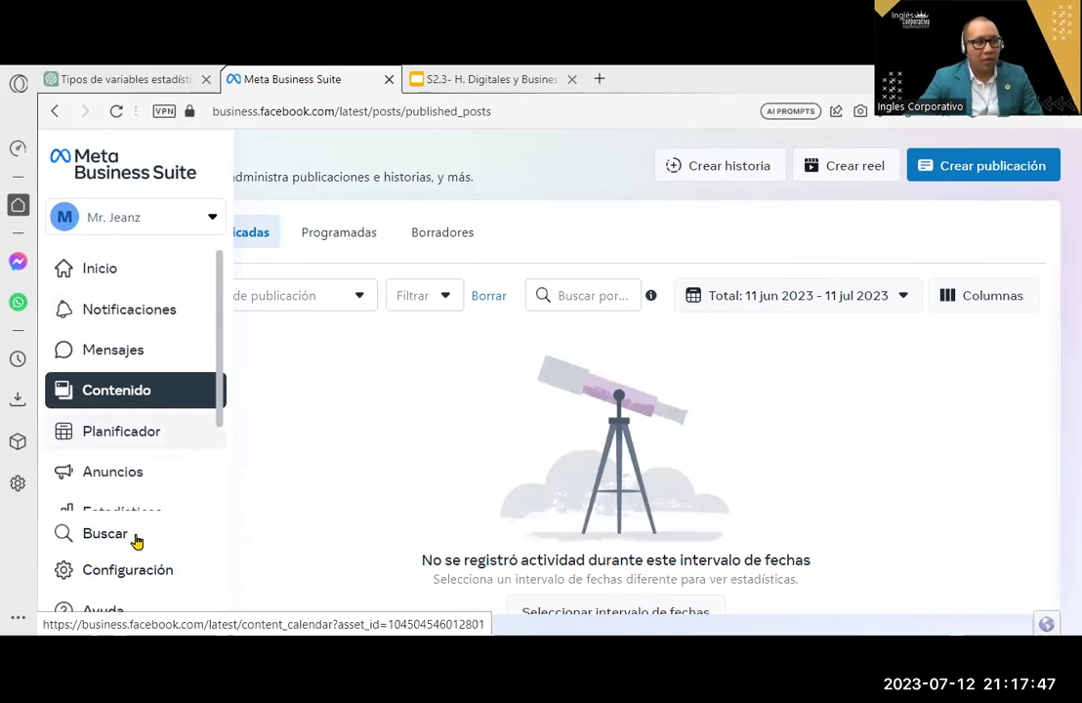
{"action": "scroll", "coordinate": [136, 541], "scroll_direction": "down", "scroll_amount": 2}
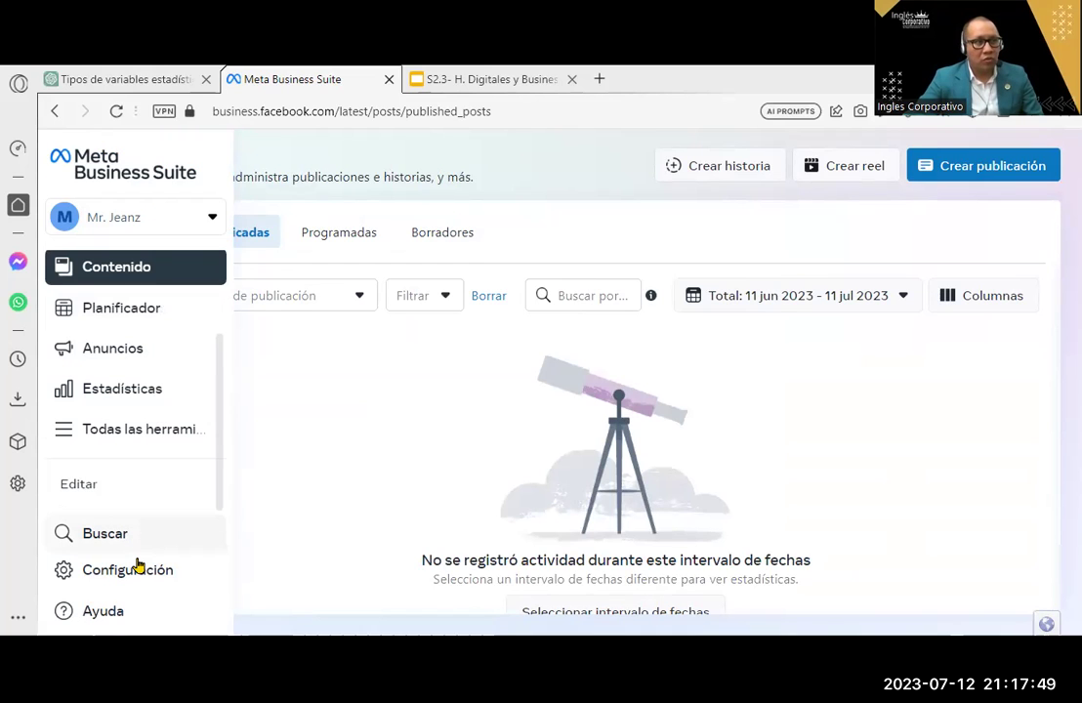
{"action": "left_click", "coordinate": [139, 279]}
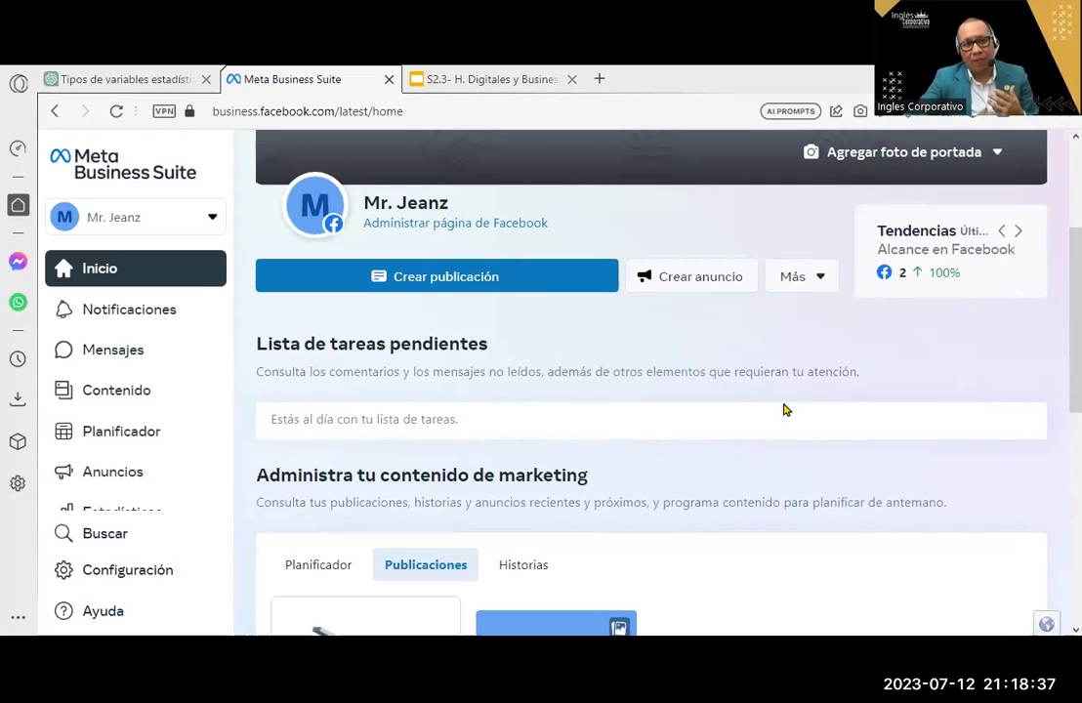
{"action": "scroll", "coordinate": [771, 411], "scroll_direction": "up", "scroll_amount": 1}
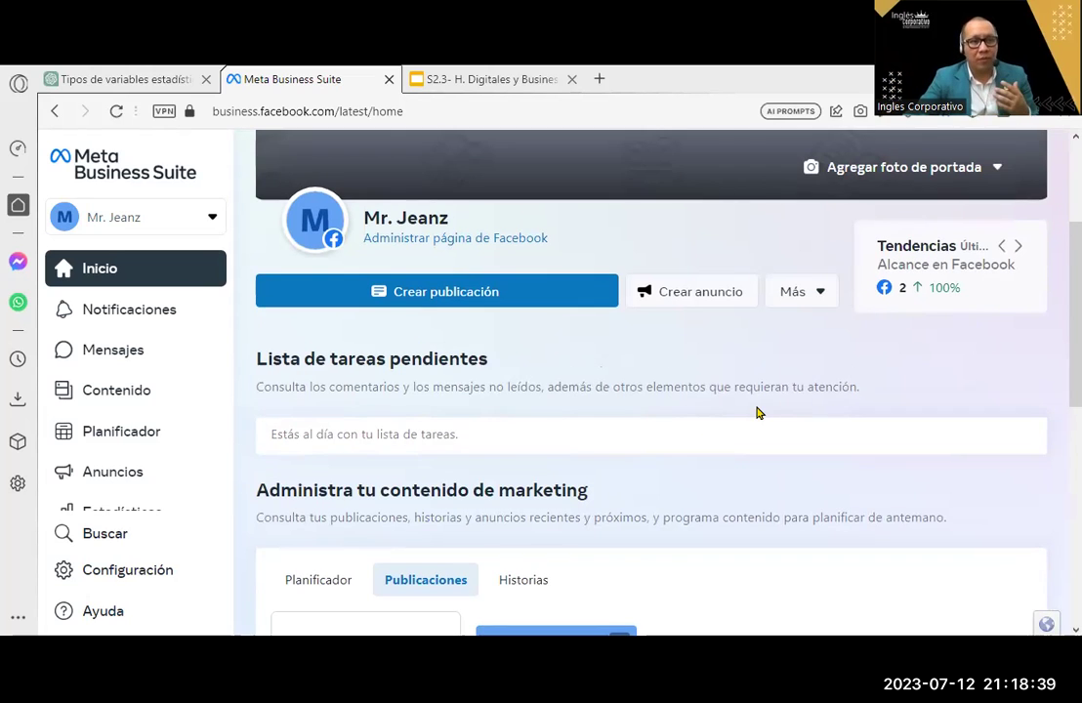
{"action": "scroll", "coordinate": [757, 413], "scroll_direction": "up", "scroll_amount": 2}
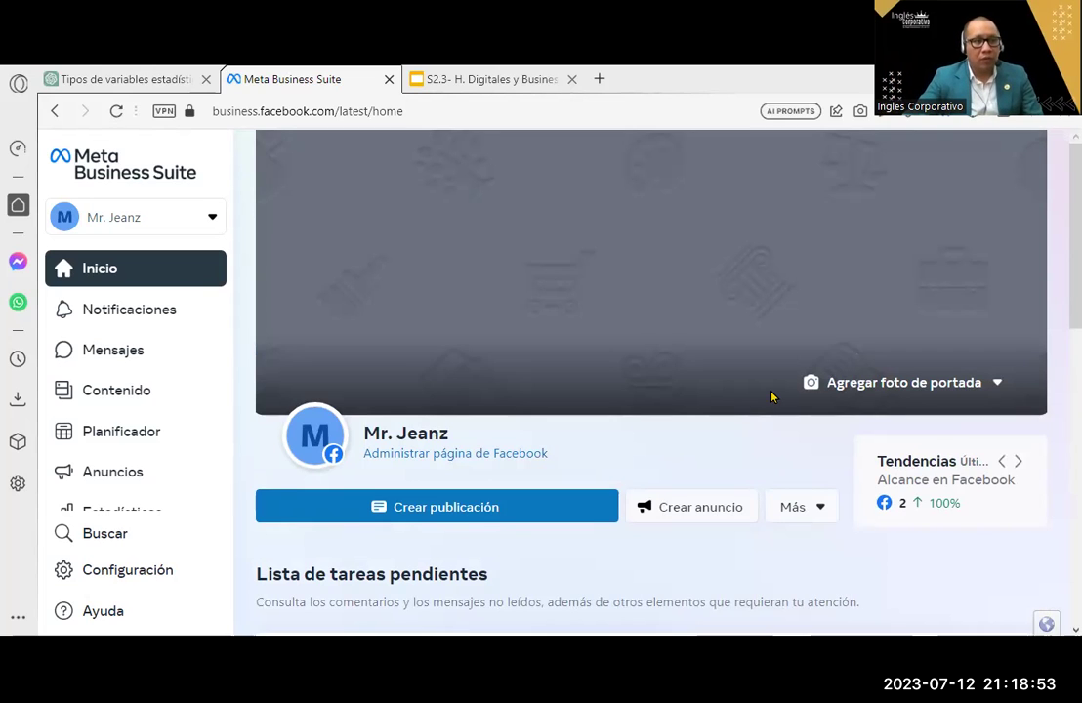
{"action": "scroll", "coordinate": [793, 397], "scroll_direction": "down", "scroll_amount": 1}
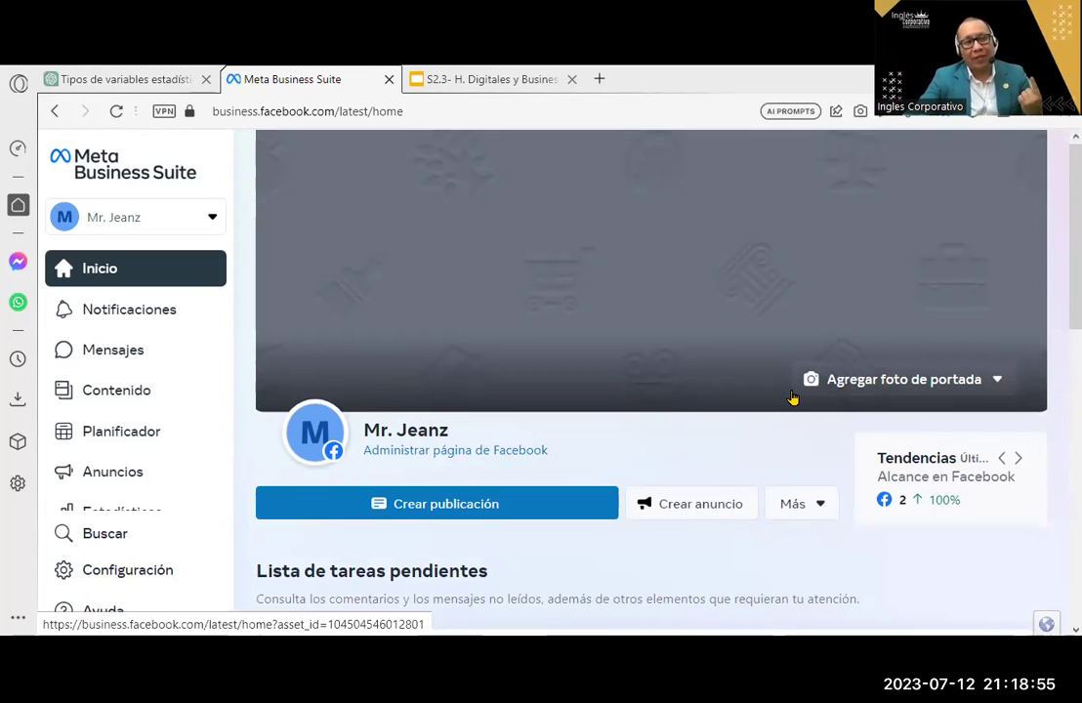
{"action": "scroll", "coordinate": [793, 398], "scroll_direction": "down", "scroll_amount": 1}
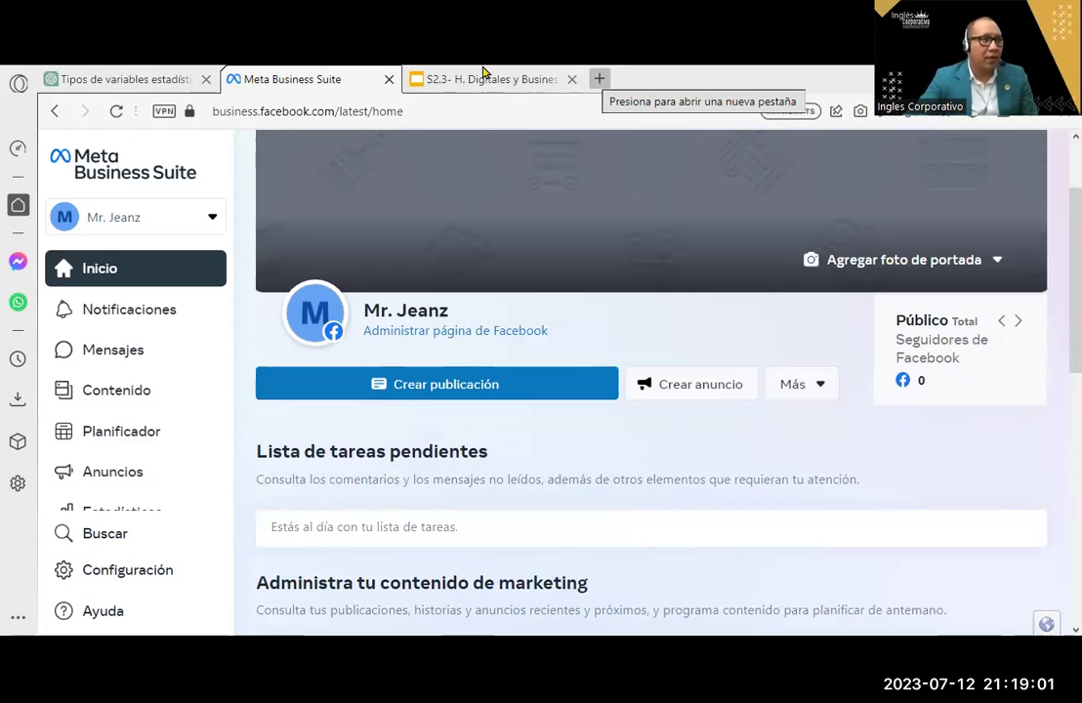
In a new tab, search Google for 'cuentas de facebook confiables' and skim the results
{"action": "key", "text": "ctrl+t"}
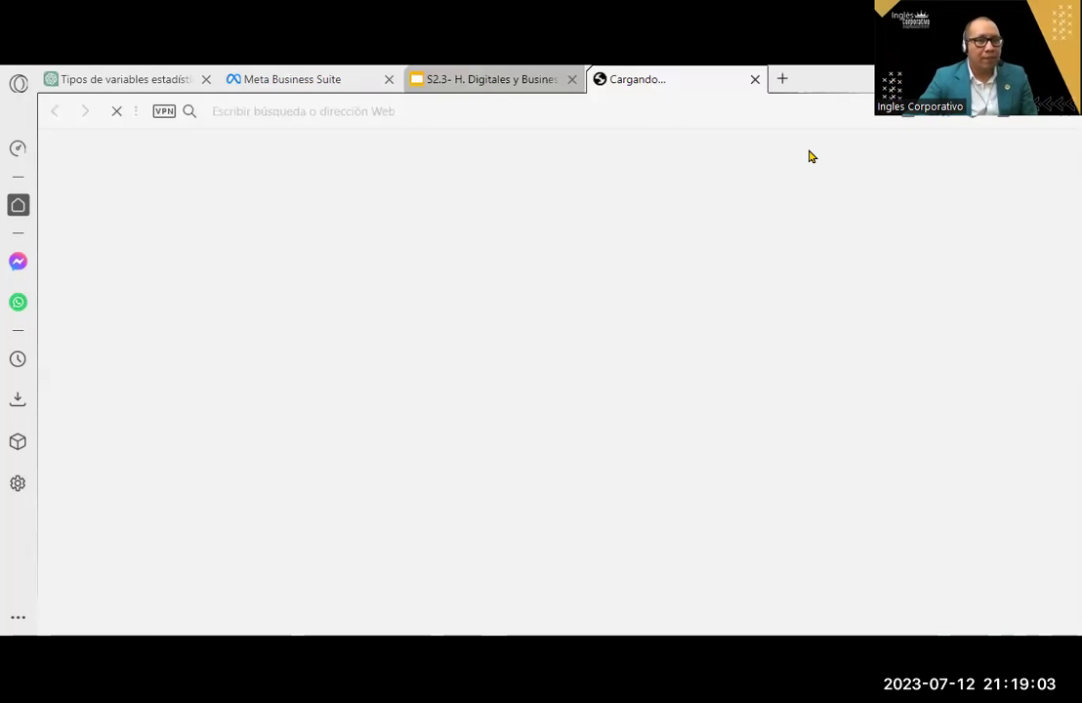
{"action": "left_click", "coordinate": [510, 80]}
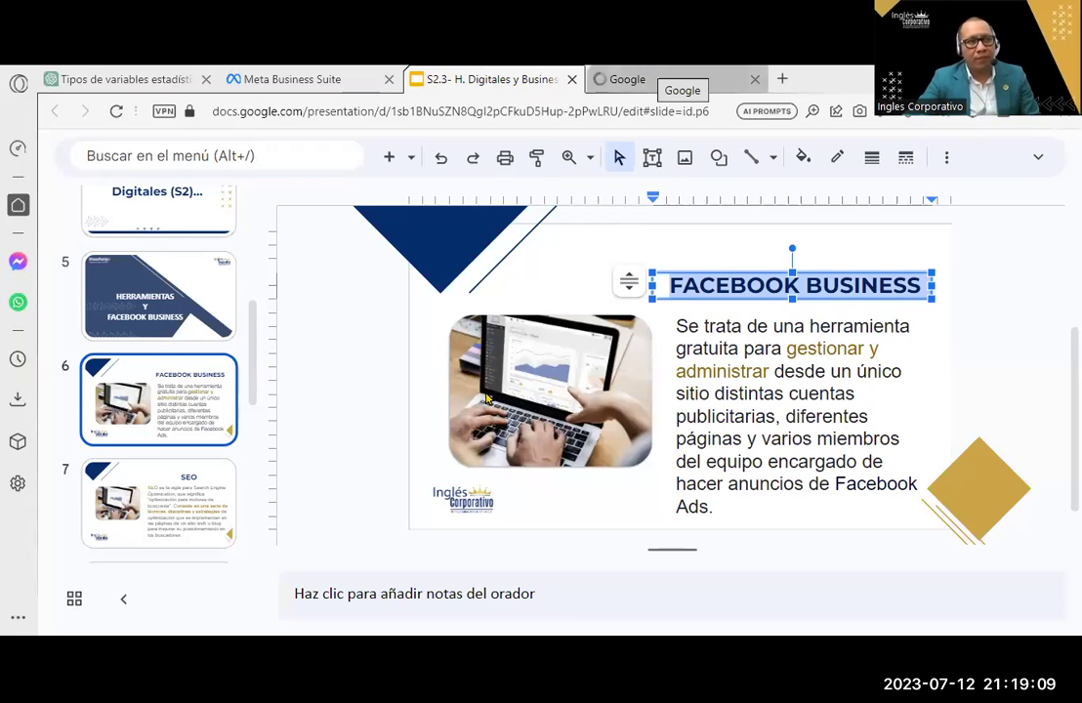
{"action": "left_click", "coordinate": [649, 76]}
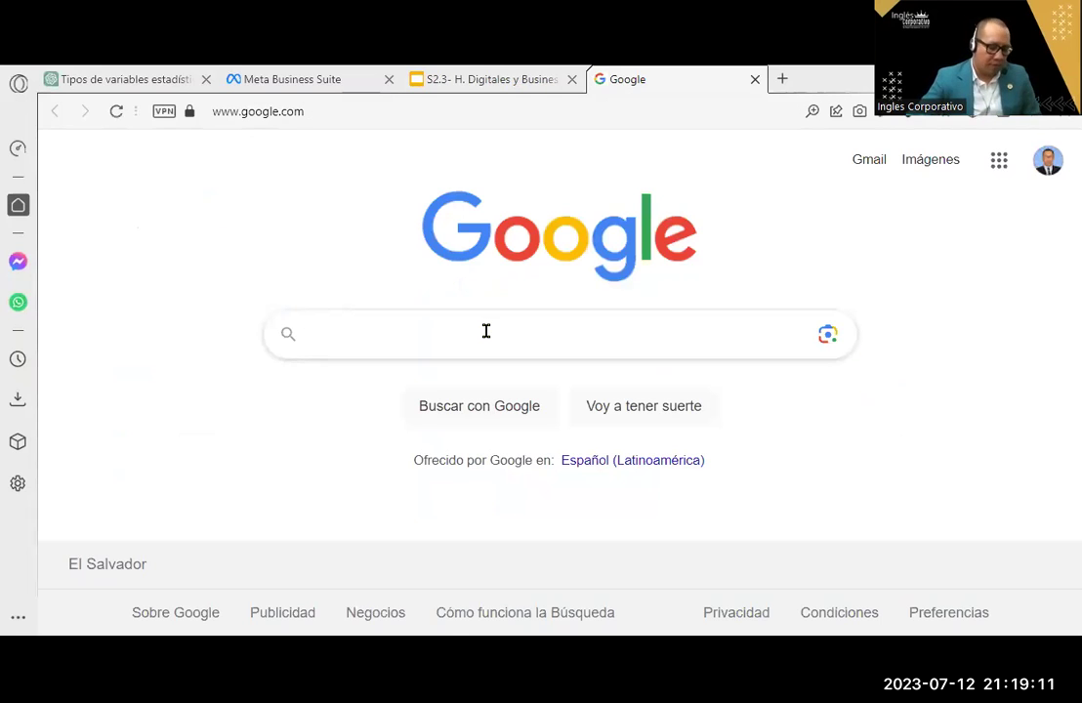
{"action": "left_click", "coordinate": [485, 331]}
{"action": "type", "text": "cuent"}
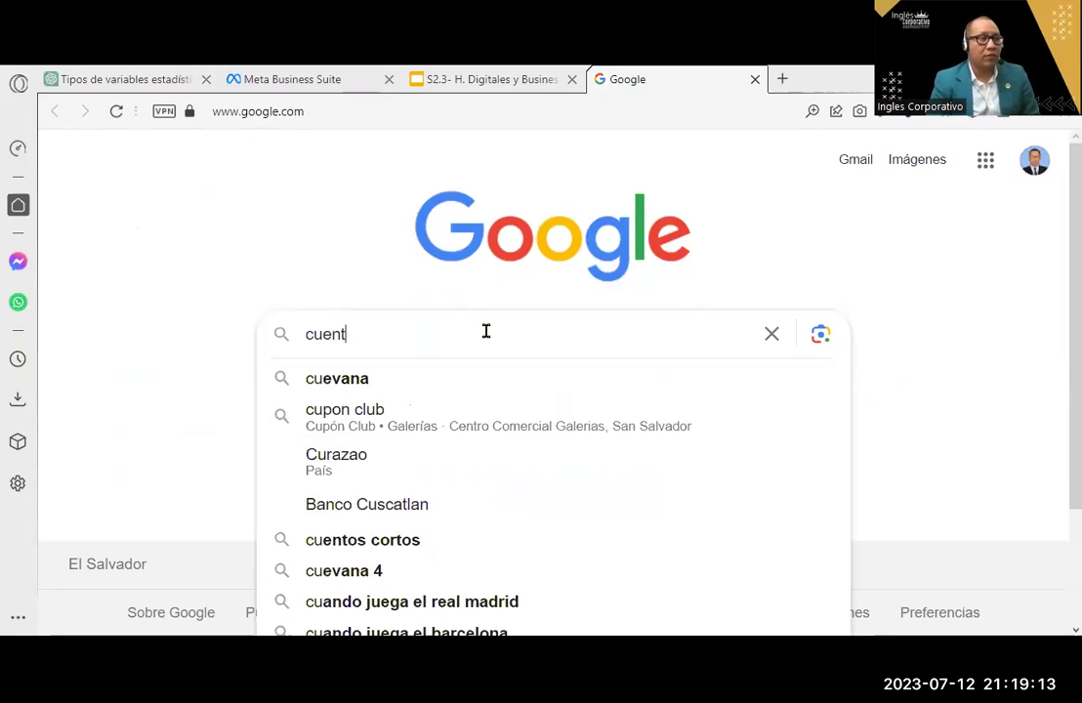
{"action": "type", "text": "as de face"}
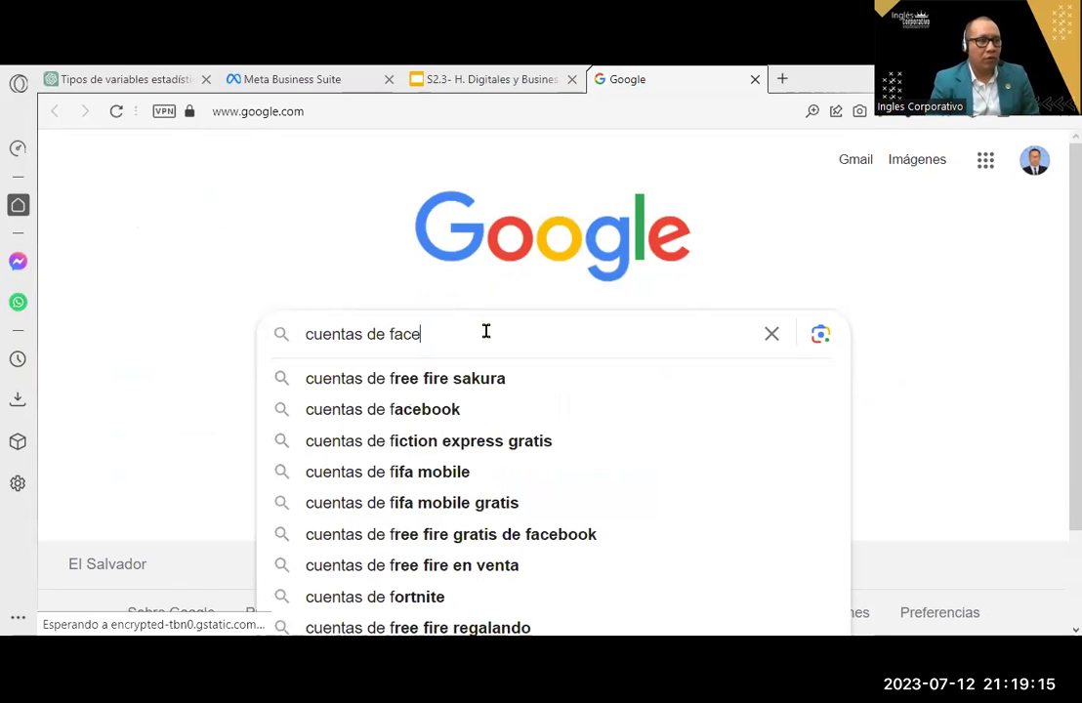
{"action": "type", "text": "book co"}
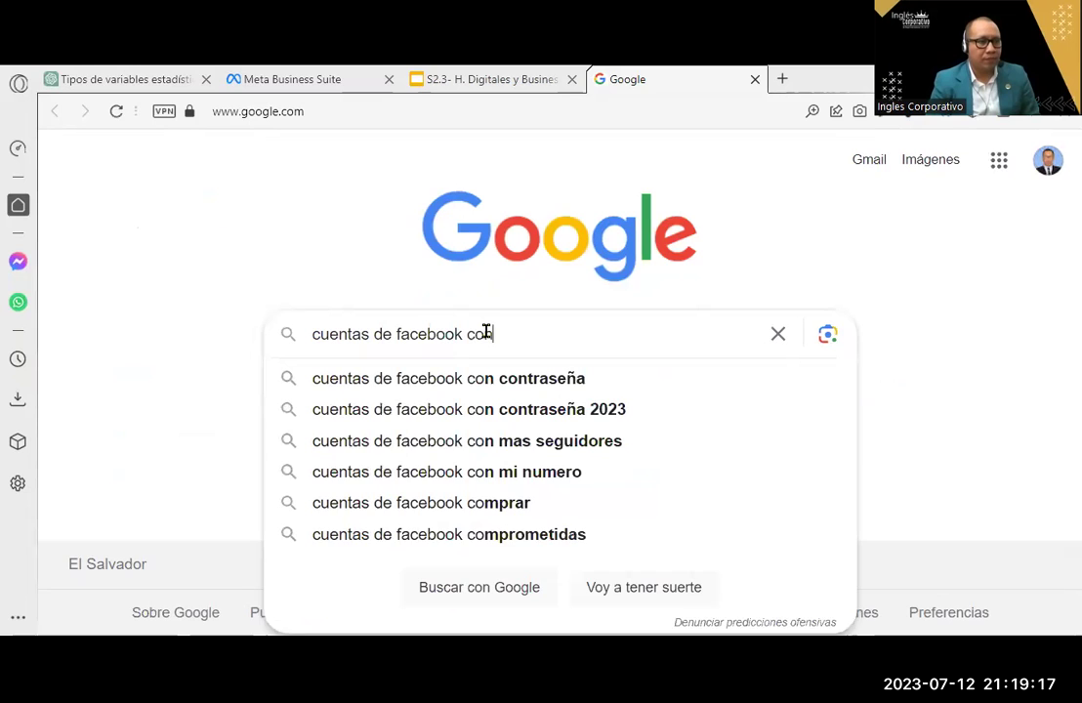
{"action": "type", "text": "nfiabl"}
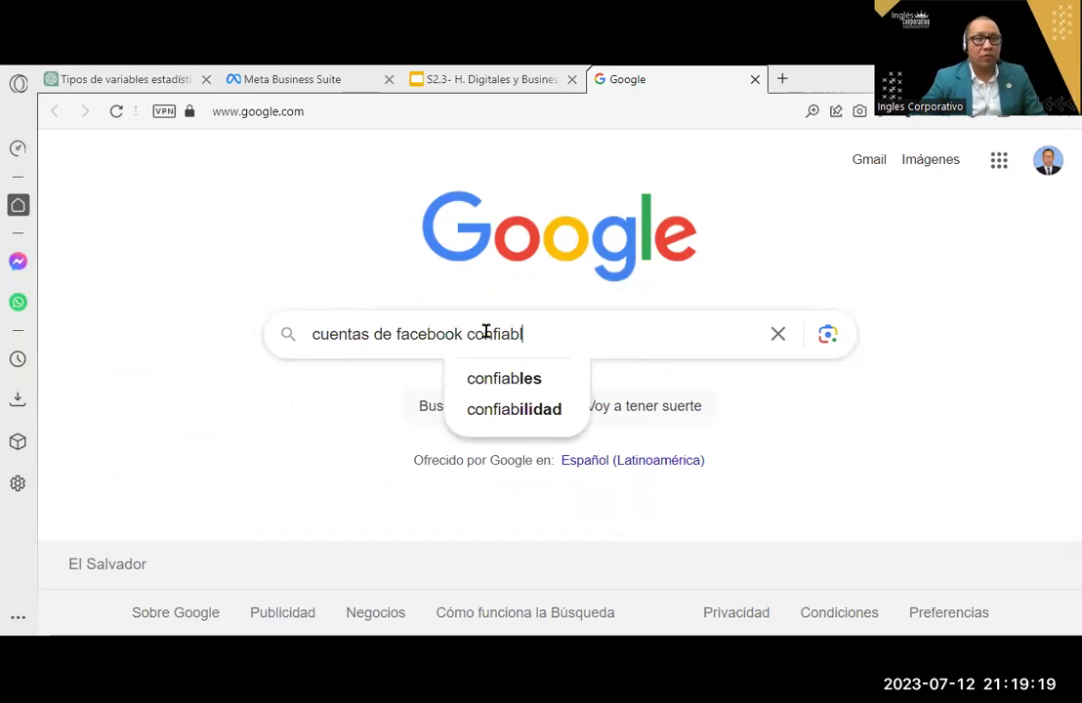
{"action": "type", "text": "es"}
{"action": "key", "text": "Return"}
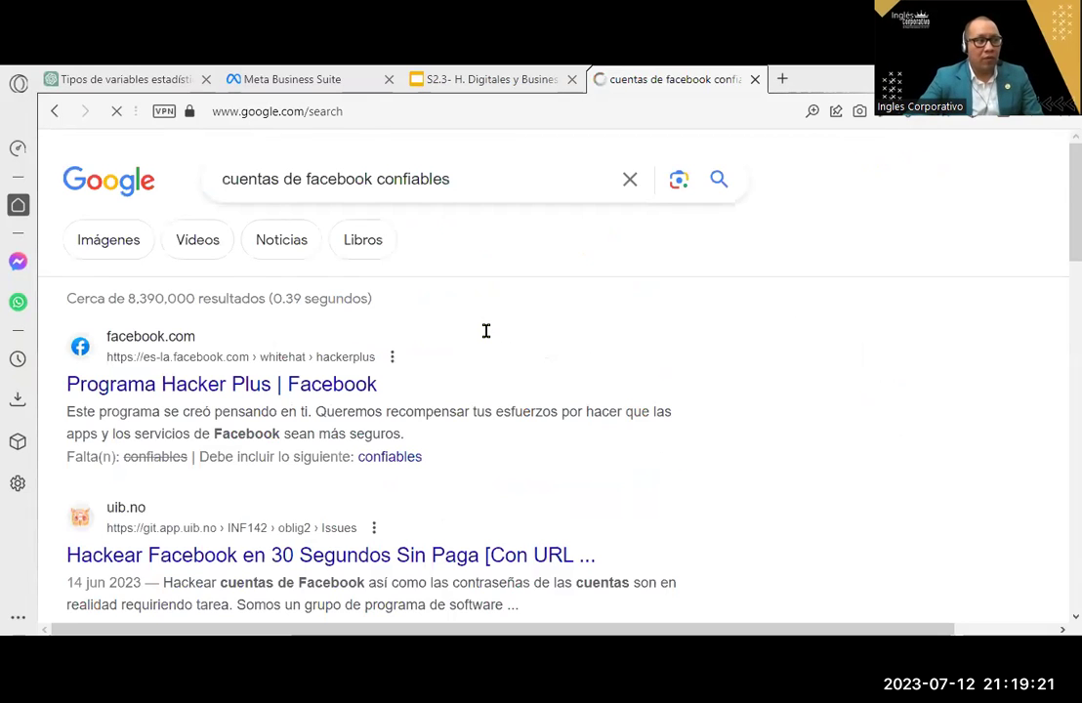
{"action": "scroll", "coordinate": [485, 331], "scroll_direction": "down", "scroll_amount": 3}
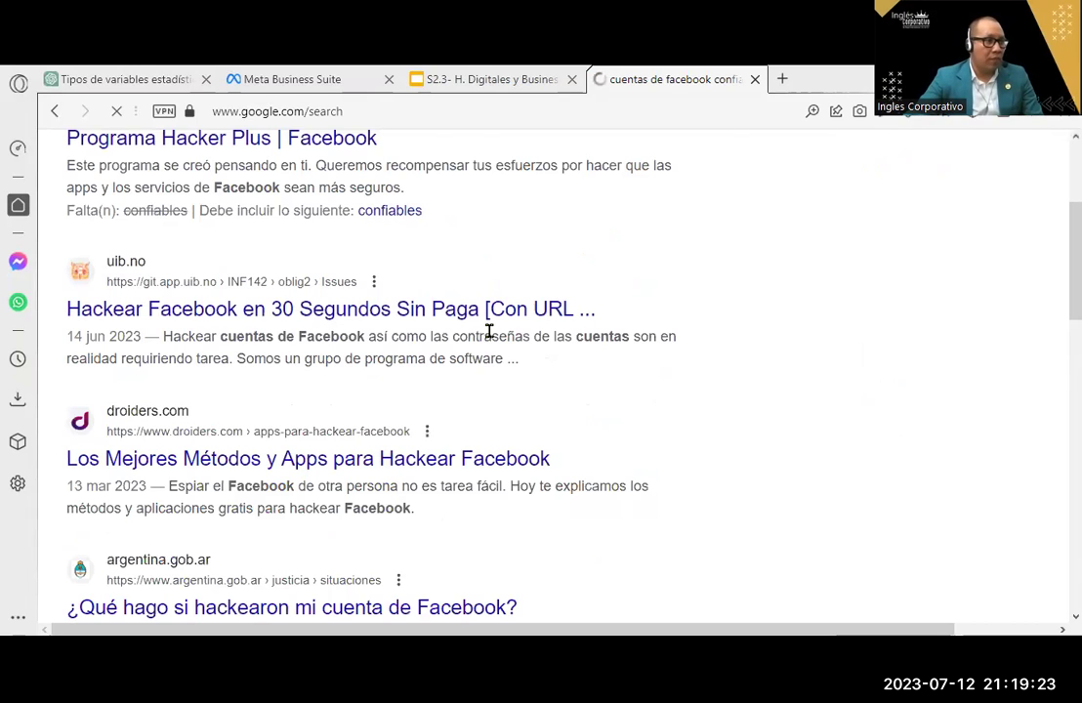
{"action": "scroll", "coordinate": [488, 332], "scroll_direction": "down", "scroll_amount": 5}
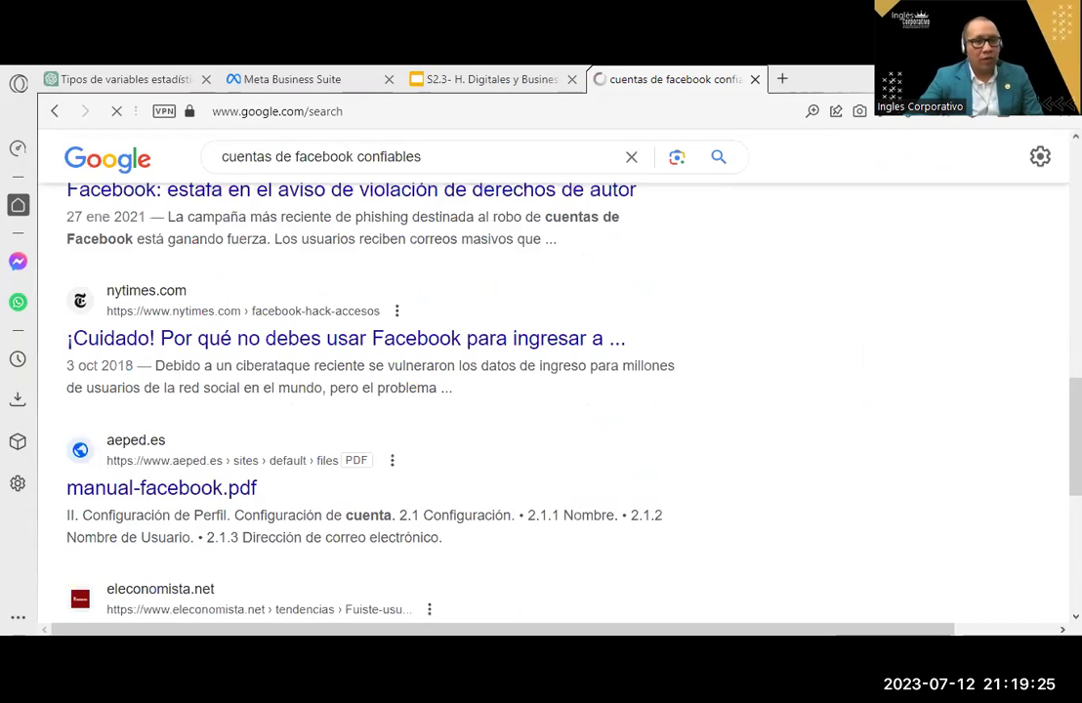
{"action": "scroll", "coordinate": [488, 390], "scroll_direction": "down", "scroll_amount": 4}
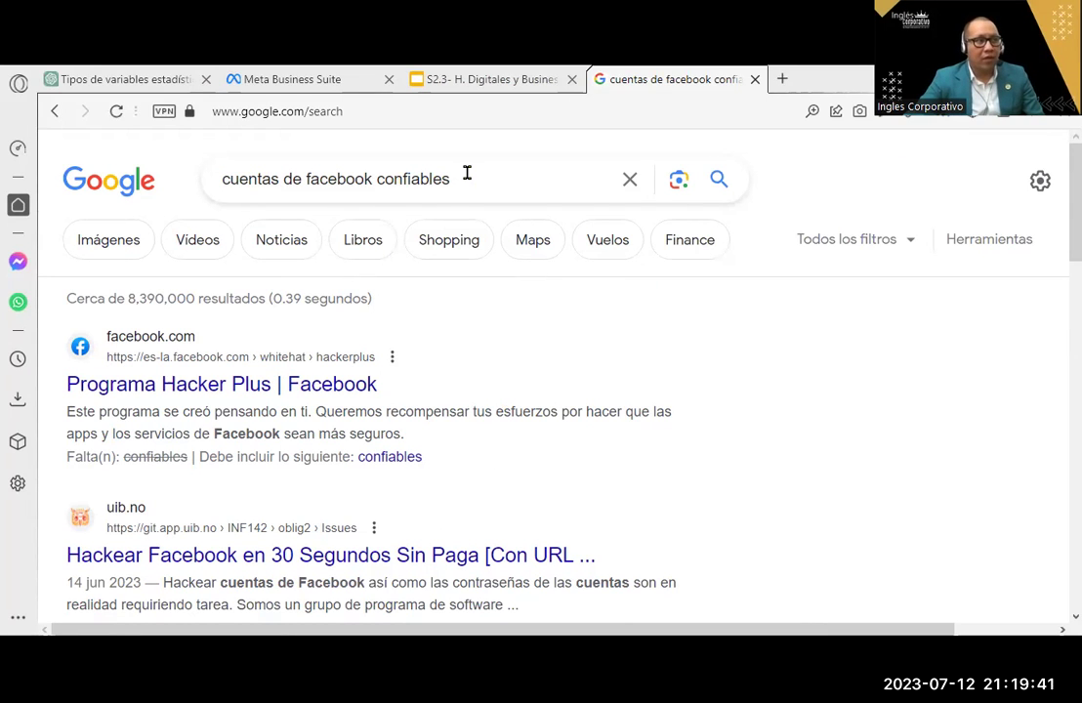
Replace the query with 'facebook cuentas maliciosas' and run the search
{"action": "left_click", "coordinate": [292, 178], "text": "shift"}
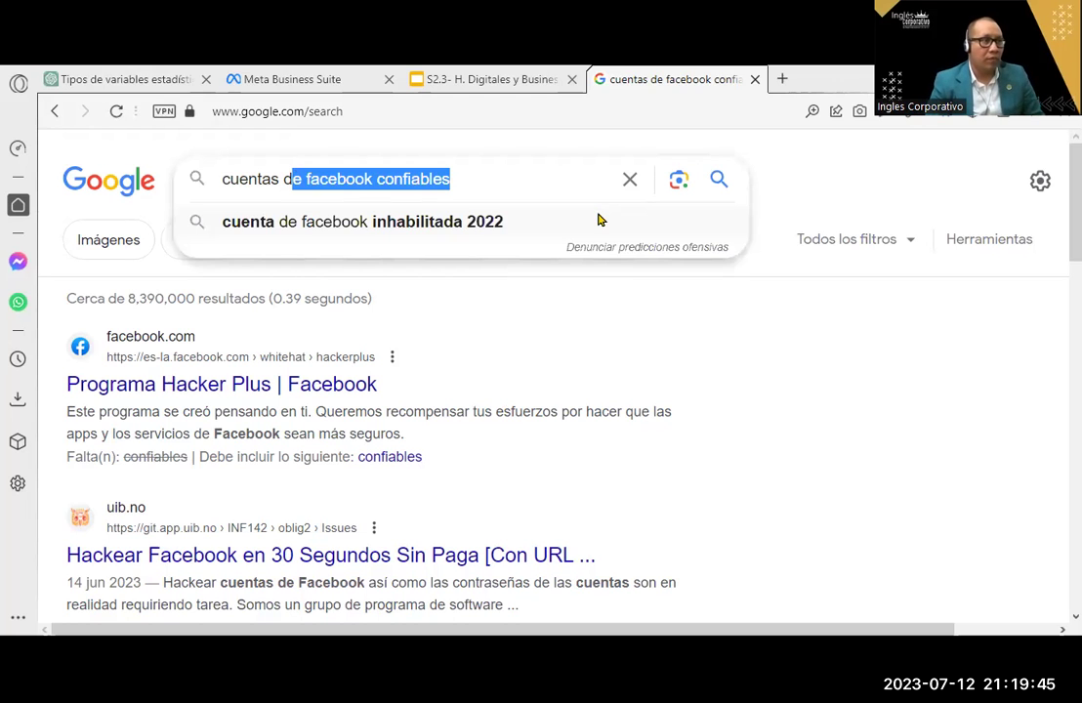
{"action": "key", "text": "BackSpace"}
{"action": "key", "text": "BackSpace"}
{"action": "key", "text": "BackSpace"}
{"action": "key", "text": "BackSpace"}
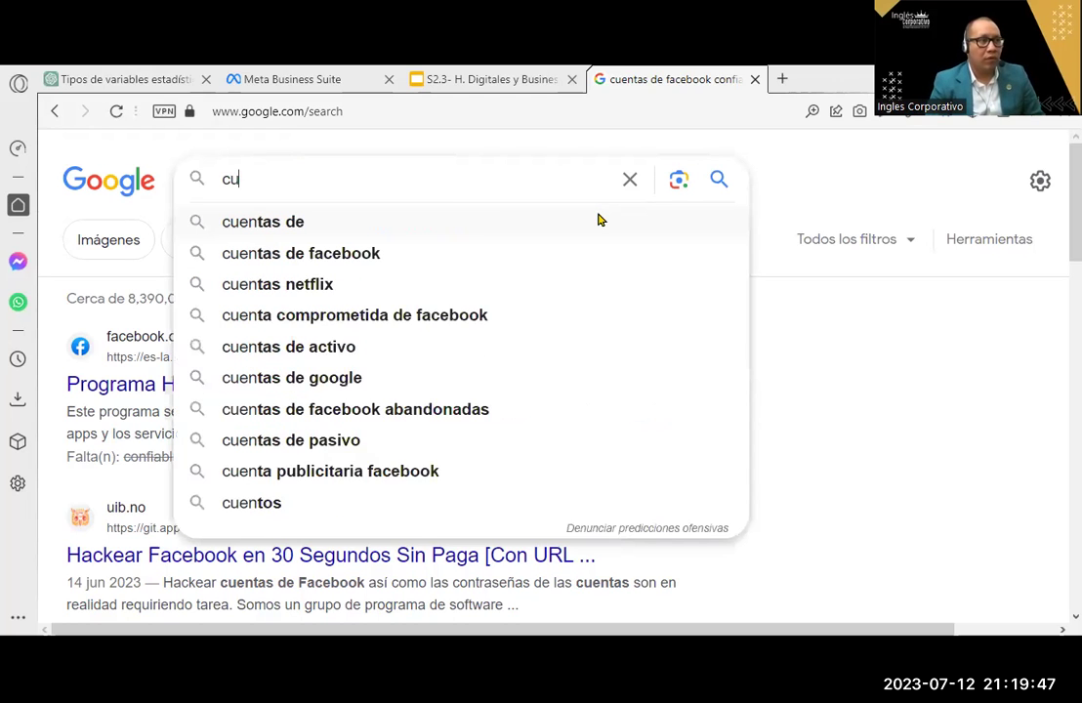
{"action": "key", "text": "BackSpace"}
{"action": "key", "text": "BackSpace"}
{"action": "type", "text": "facebook "}
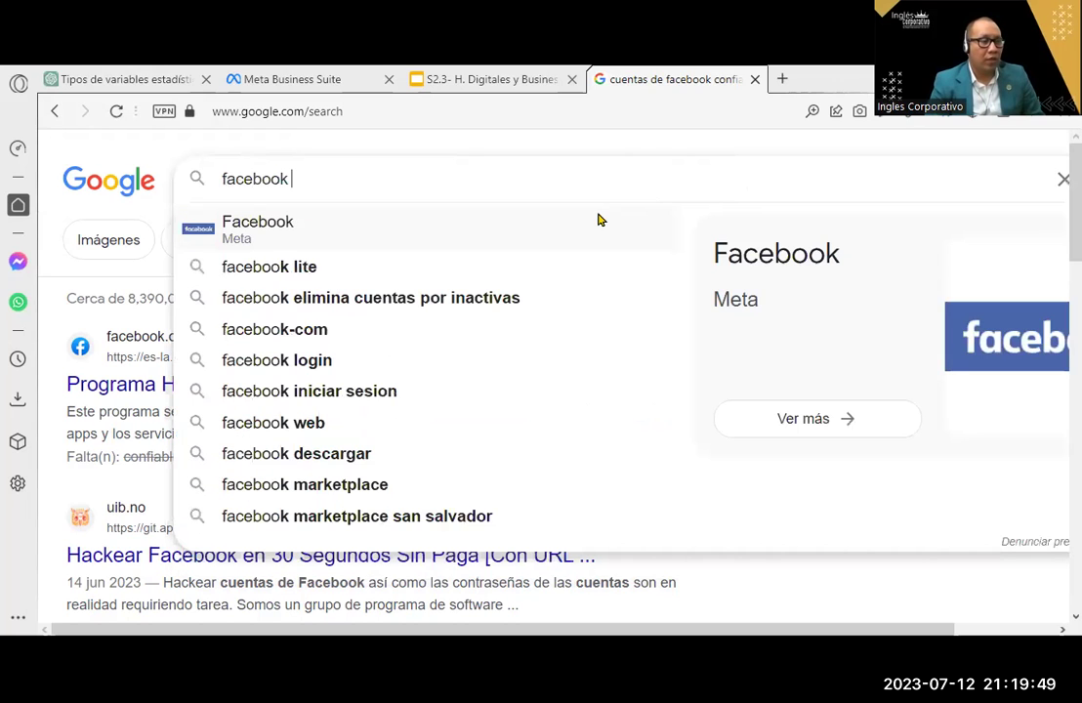
{"action": "type", "text": "cuentas"}
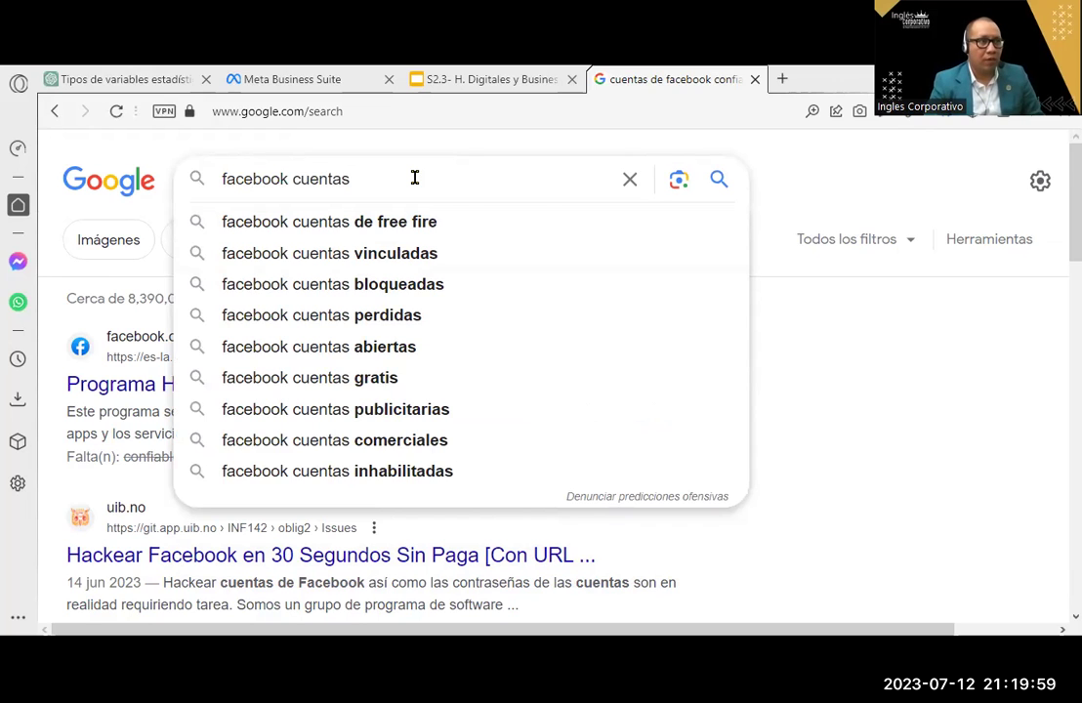
{"action": "type", "text": "maliciosas"}
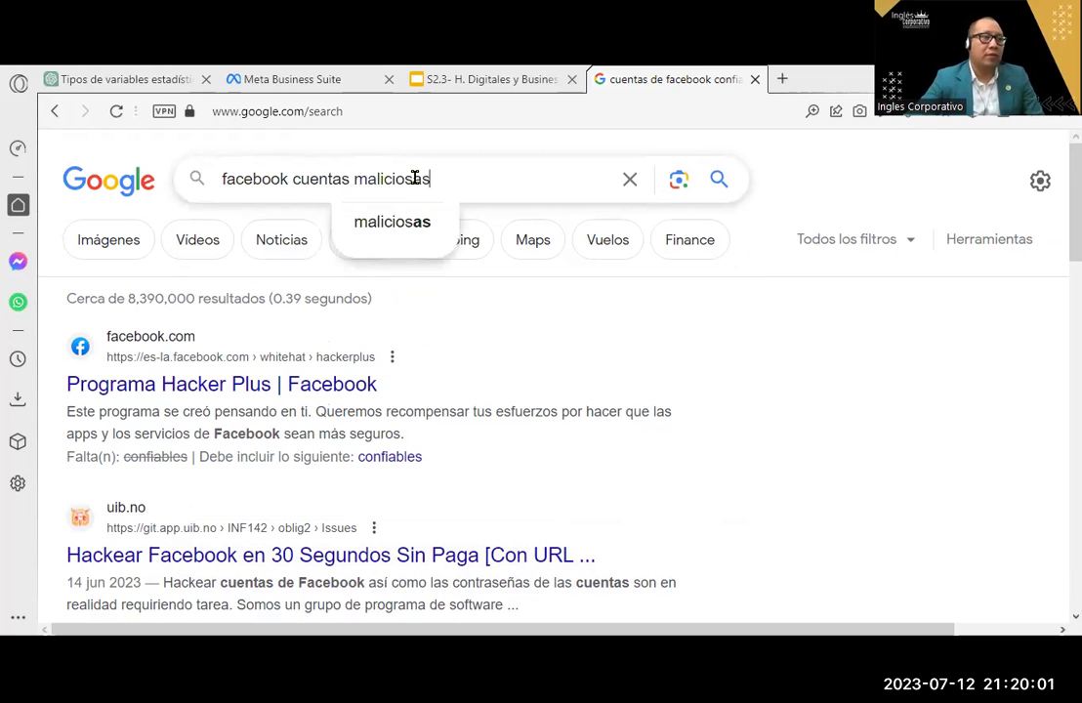
{"action": "key", "text": "Return"}
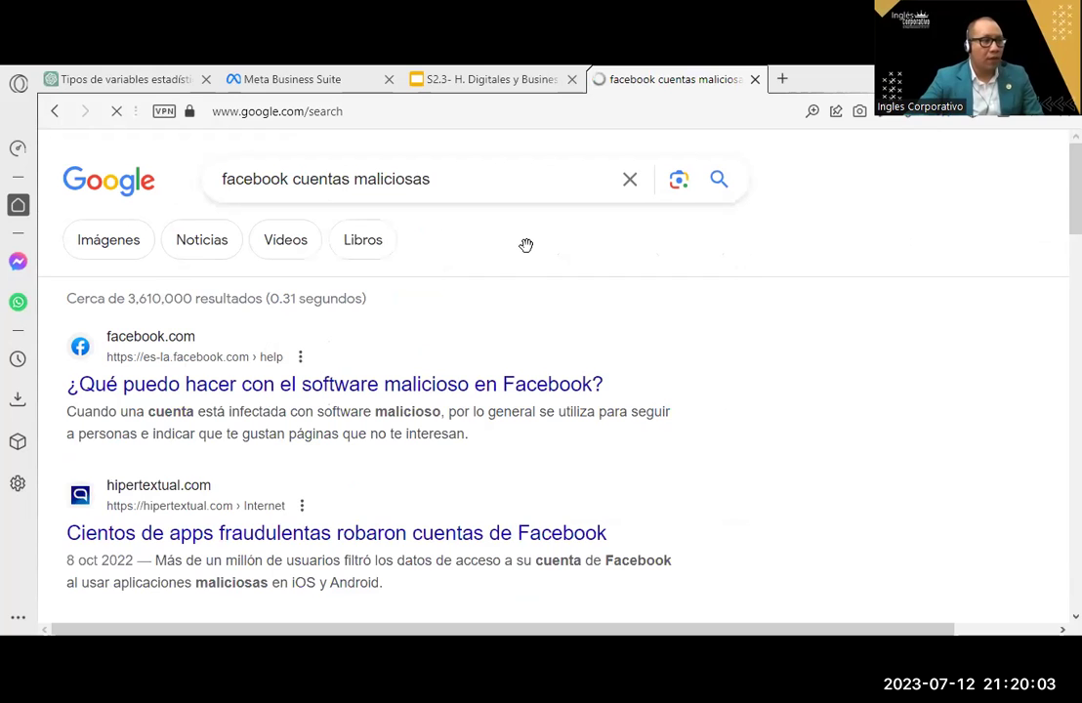
Trim 'maliciosas' from the query, glance at Meta Business Suite, and come back to the results
{"action": "double_click", "coordinate": [355, 176]}
{"action": "key", "text": "BackSpace"}
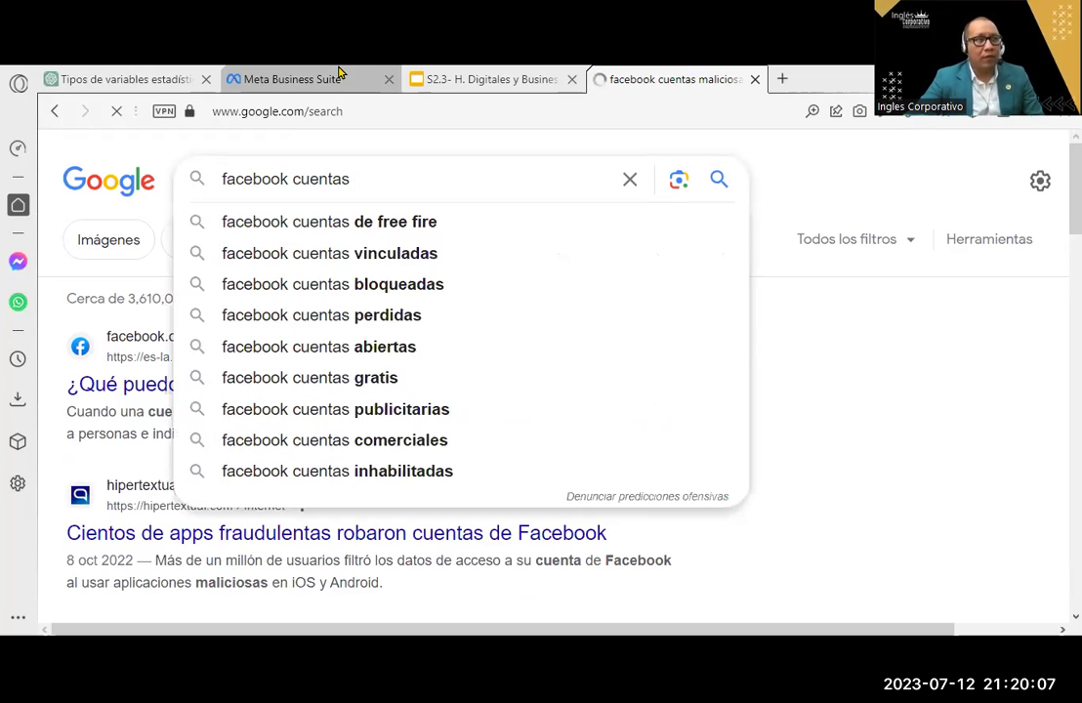
{"action": "left_click", "coordinate": [313, 78]}
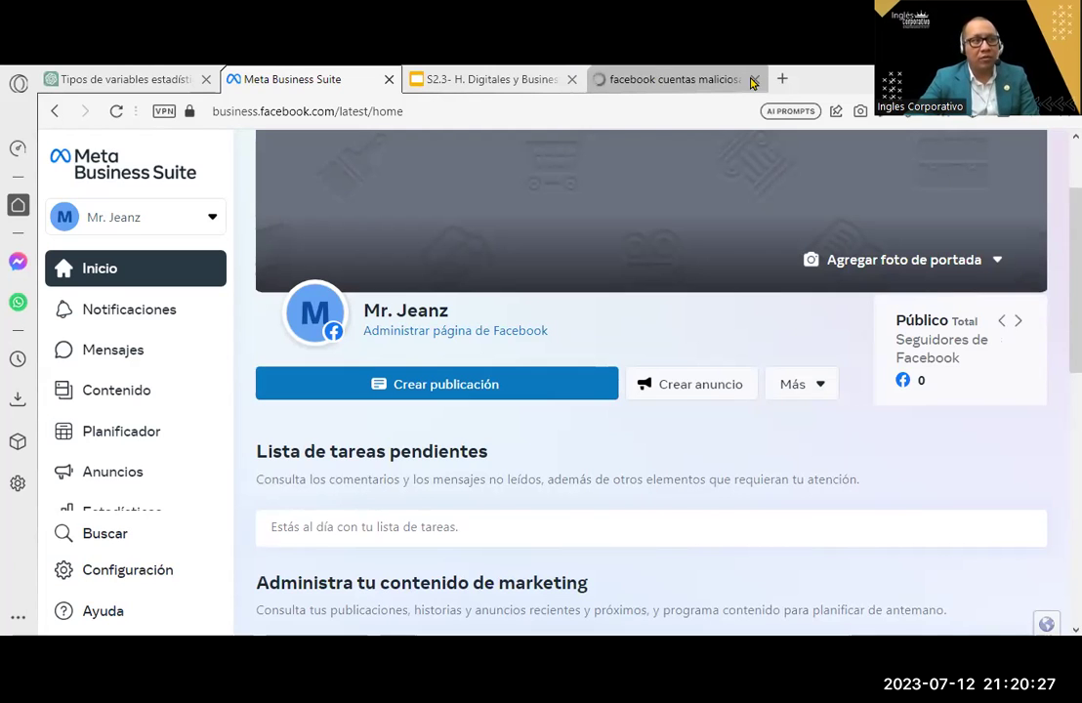
{"action": "left_click", "coordinate": [652, 74]}
Dismiss the search suggestions, view the FACEBOOK BUSINESS slide, then bring up Meta Business Suite
{"action": "left_click", "coordinate": [754, 191]}
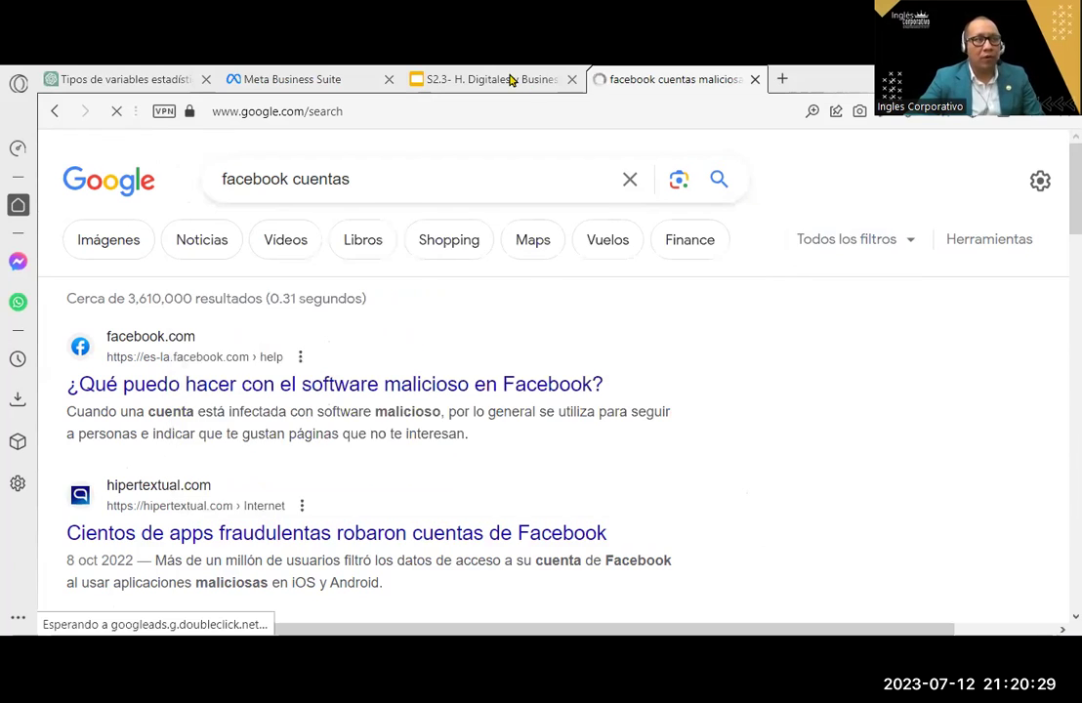
{"action": "left_click", "coordinate": [511, 80]}
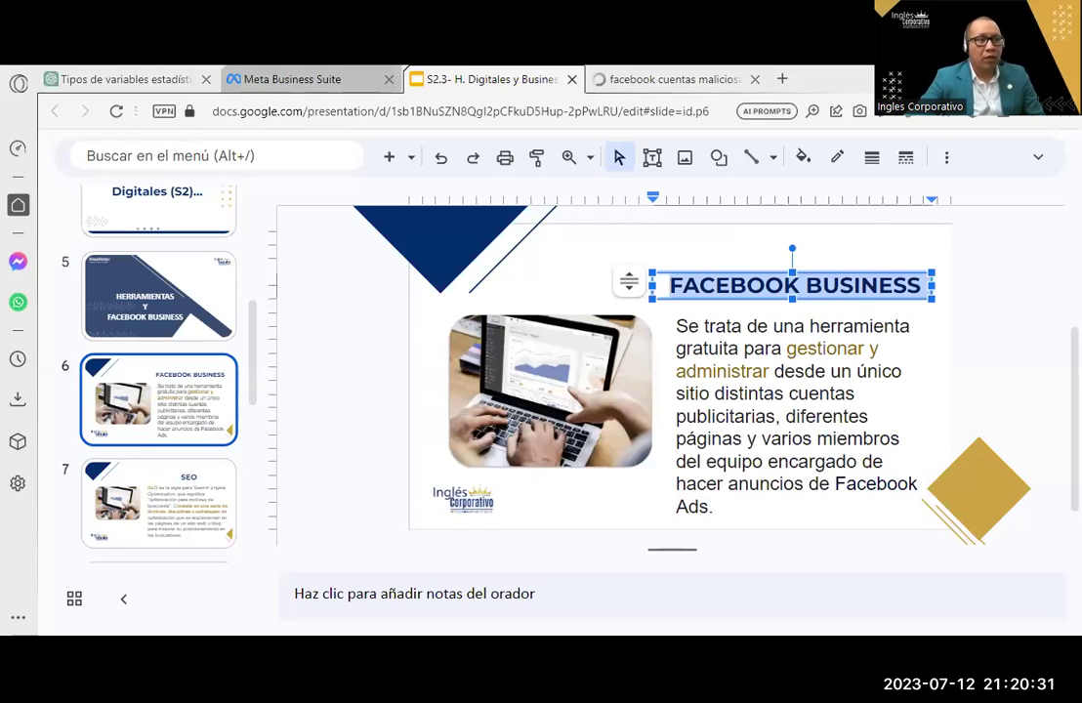
{"action": "key", "text": "ctrl+shift+Tab"}
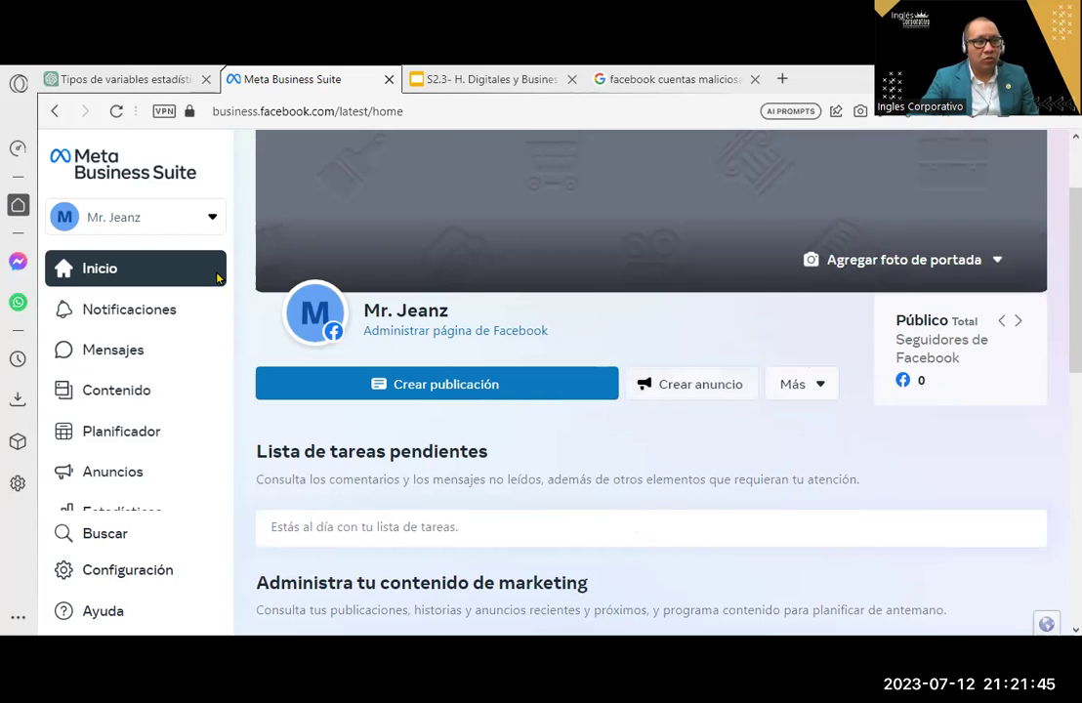
{"action": "scroll", "coordinate": [195, 293], "scroll_direction": "down", "scroll_amount": 2}
{"action": "scroll", "coordinate": [383, 338], "scroll_direction": "up", "scroll_amount": 2}
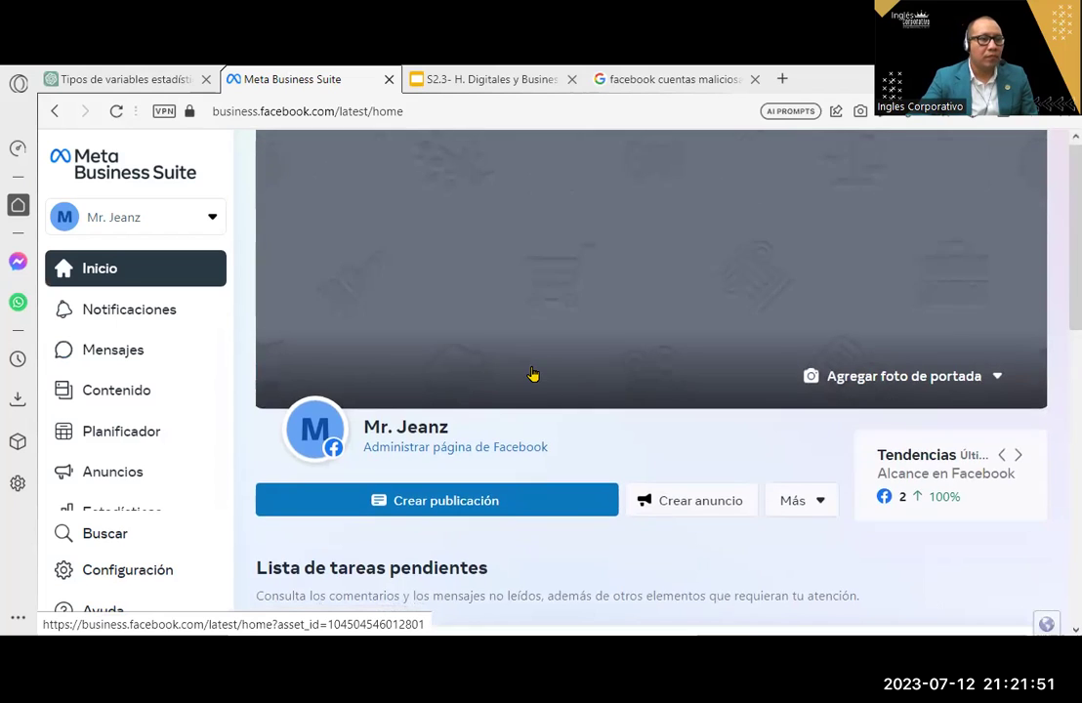
{"action": "scroll", "coordinate": [935, 399], "scroll_direction": "down", "scroll_amount": 3}
{"action": "scroll", "coordinate": [935, 398], "scroll_direction": "down", "scroll_amount": 1}
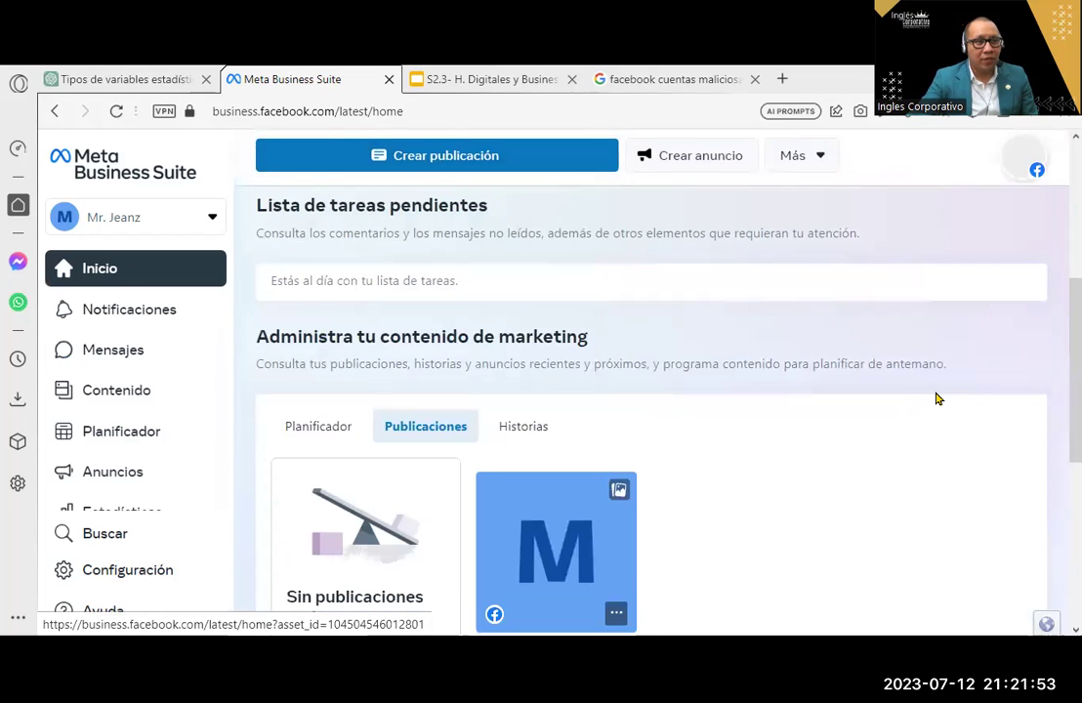
{"action": "scroll", "coordinate": [936, 398], "scroll_direction": "up", "scroll_amount": 4}
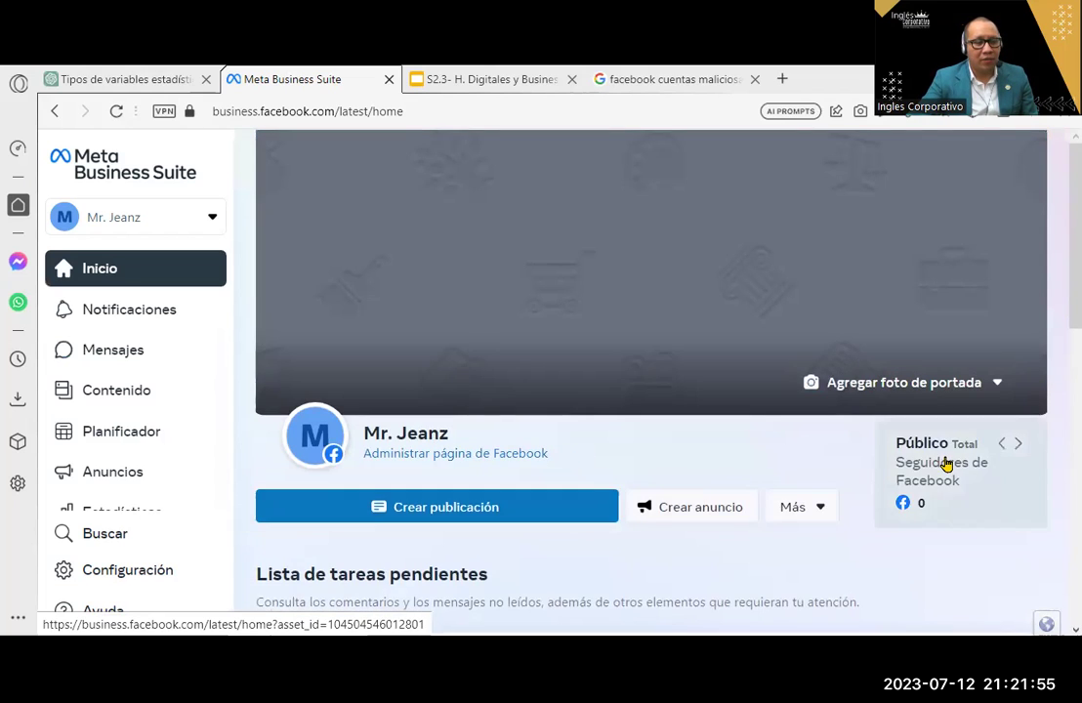
{"action": "scroll", "coordinate": [1010, 487], "scroll_direction": "down", "scroll_amount": 1}
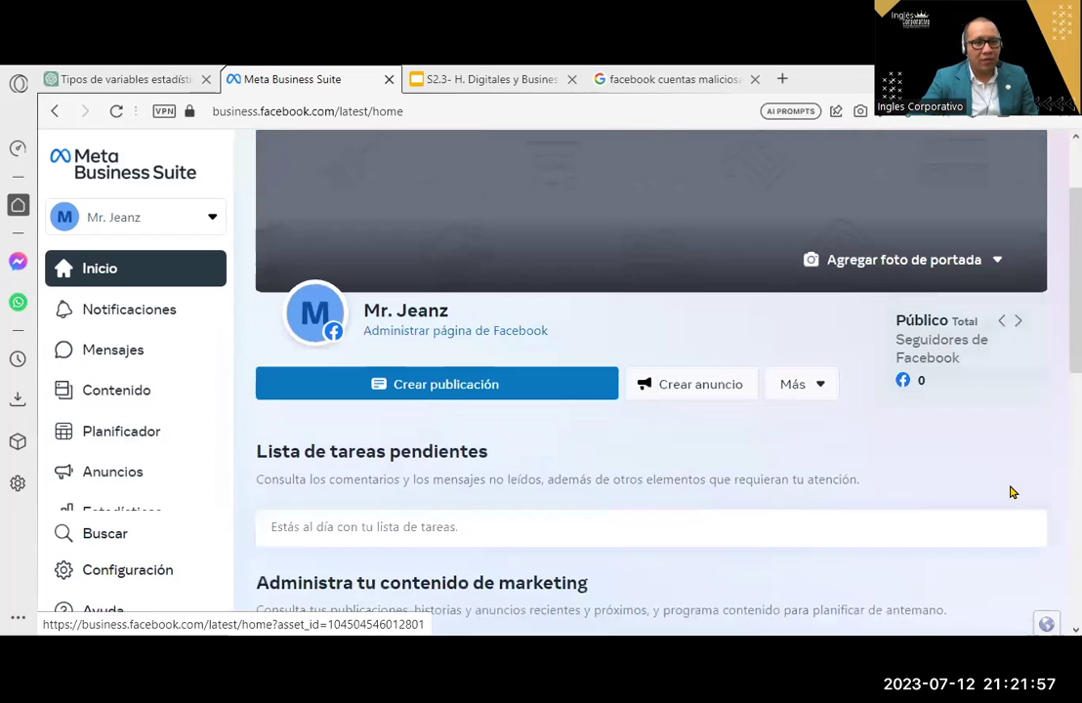
{"action": "scroll", "coordinate": [927, 439], "scroll_direction": "down", "scroll_amount": 1}
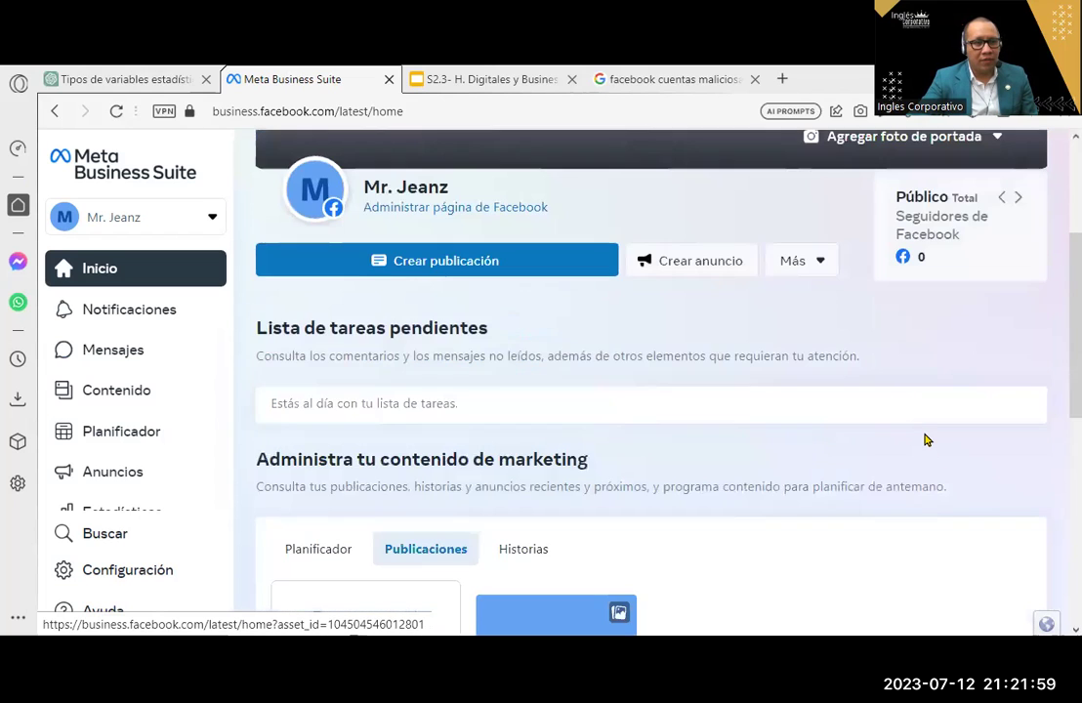
{"action": "scroll", "coordinate": [939, 434], "scroll_direction": "down", "scroll_amount": 1}
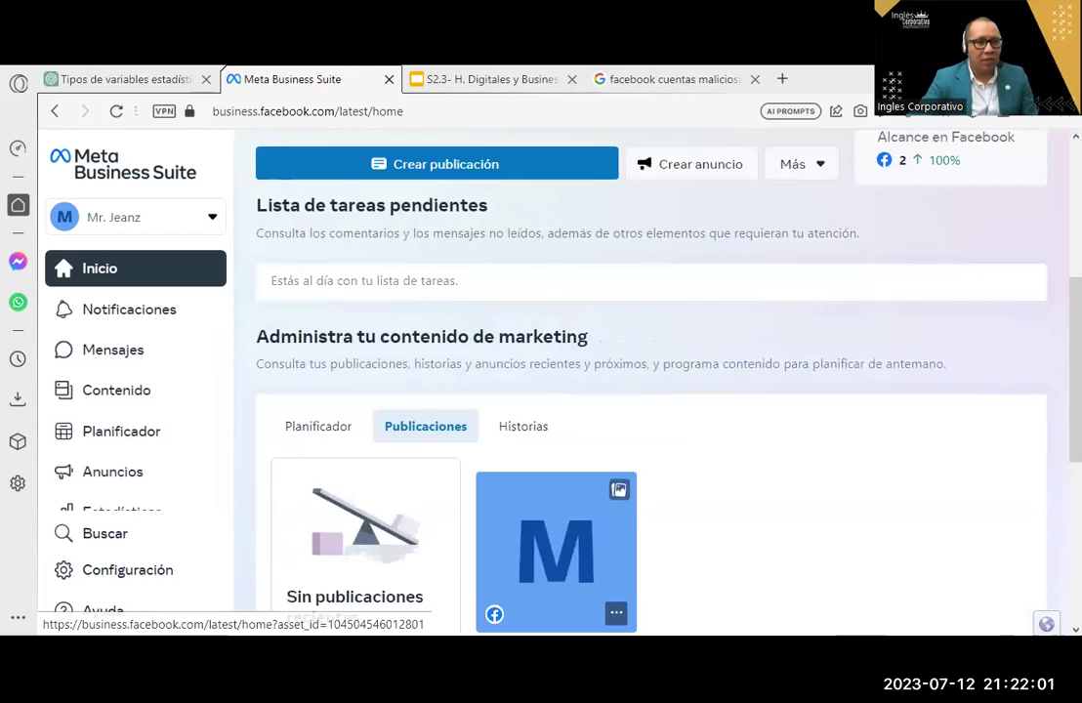
{"action": "scroll", "coordinate": [774, 428], "scroll_direction": "down", "scroll_amount": 1}
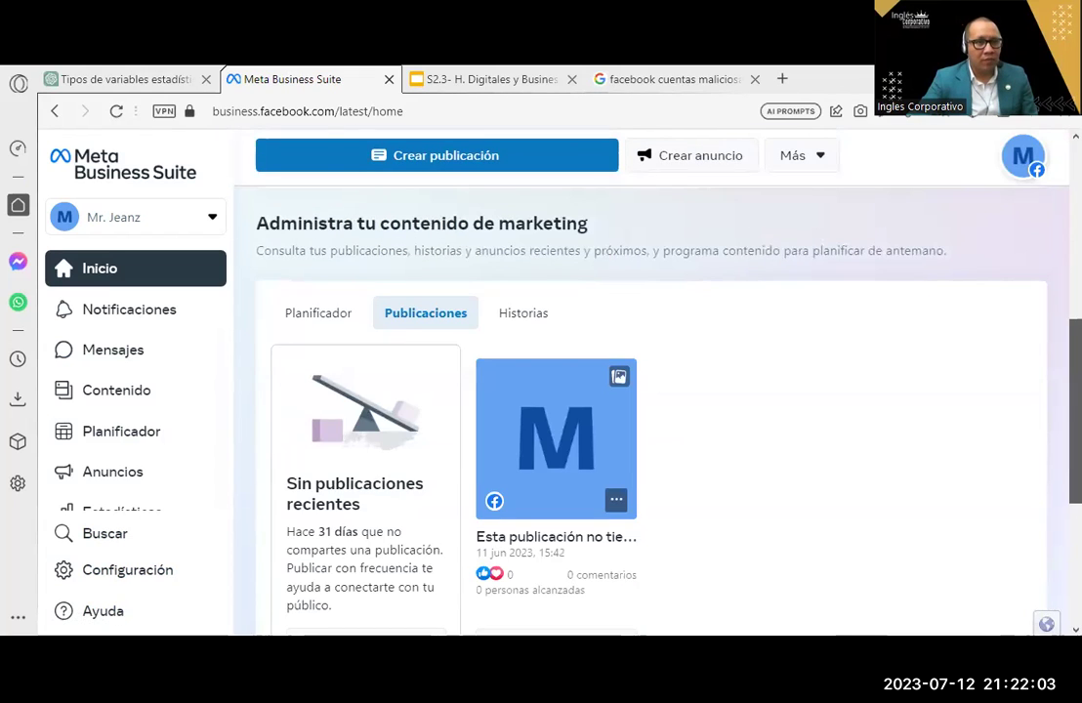
{"action": "scroll", "coordinate": [774, 429], "scroll_direction": "up", "scroll_amount": 4}
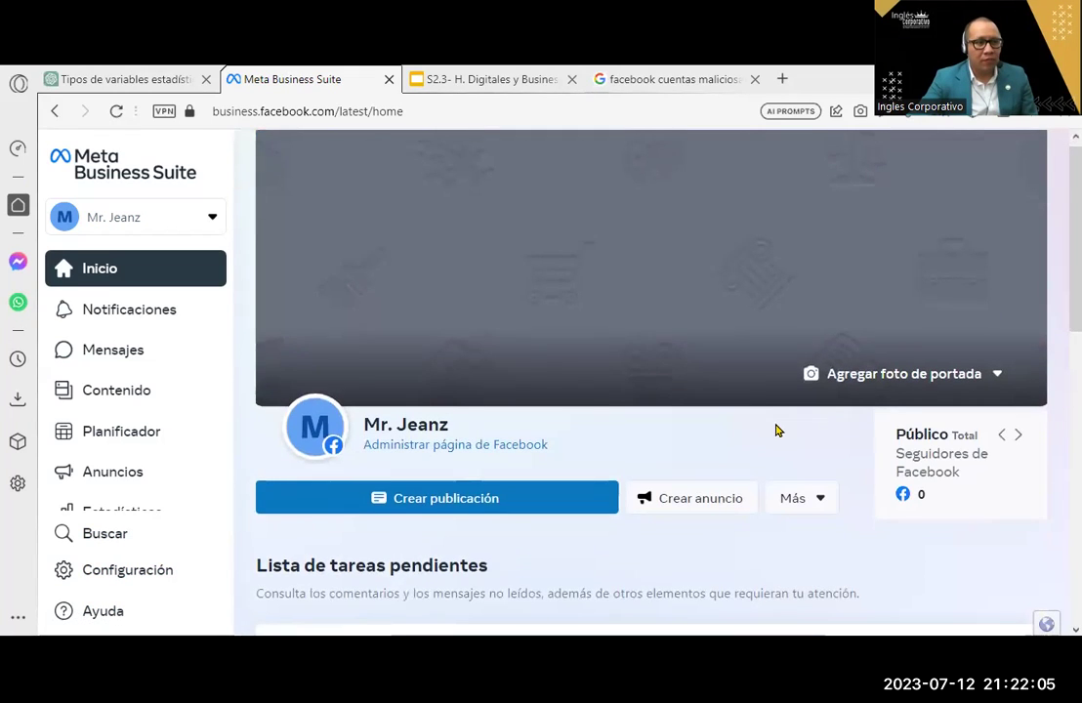
{"action": "scroll", "coordinate": [761, 410], "scroll_direction": "down", "scroll_amount": 2}
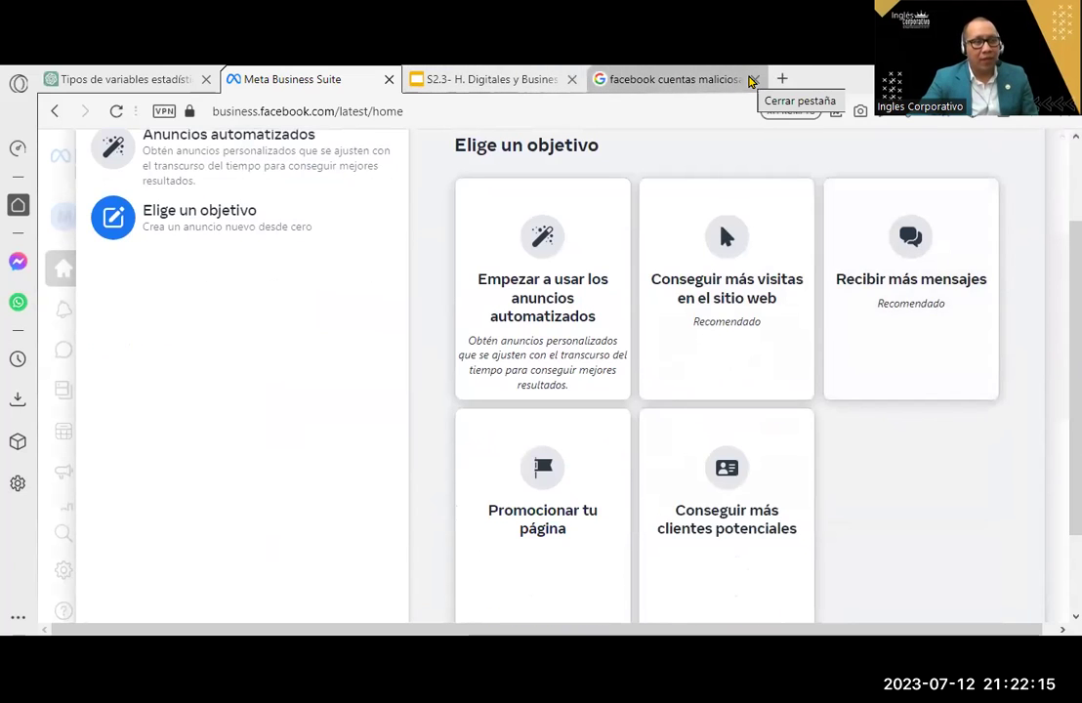
Close the malicious-accounts Google search tab and switch to the ChatGPT conversation
{"action": "left_click", "coordinate": [753, 79]}
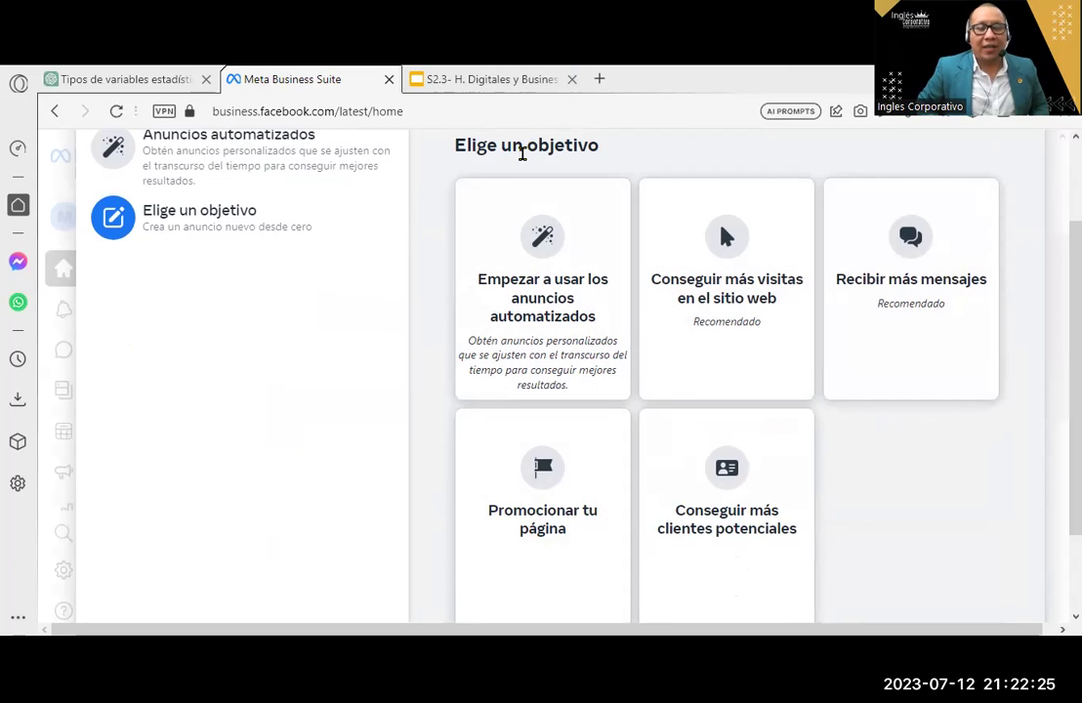
{"action": "left_click", "coordinate": [91, 82]}
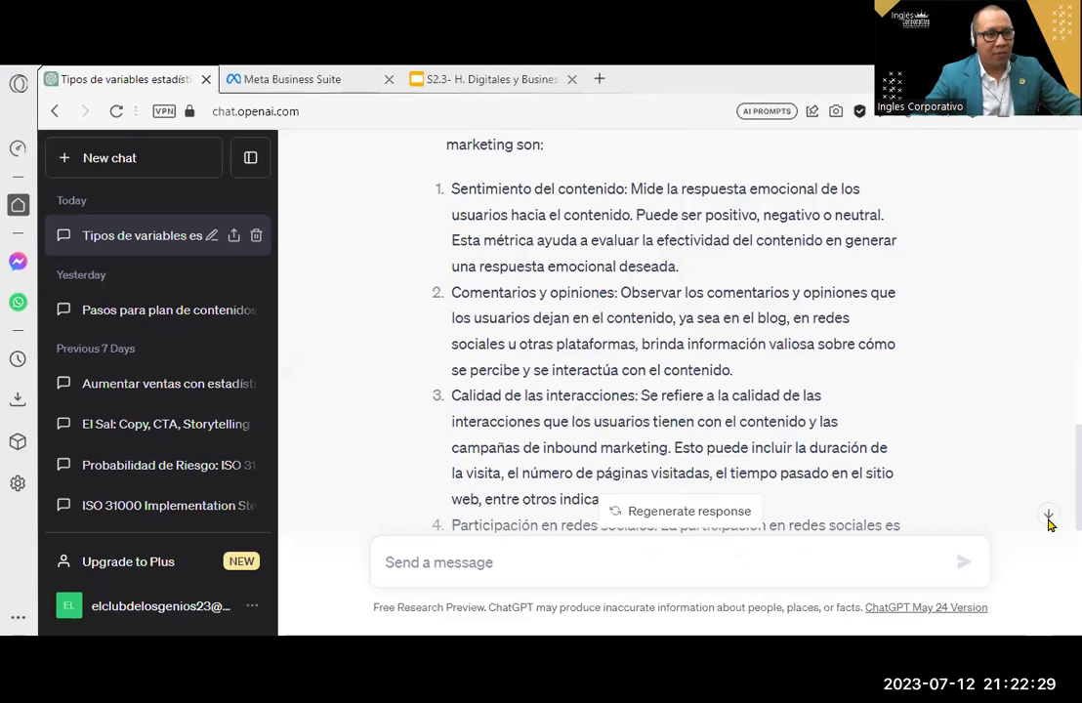
Ask ChatGPT 'Que es una categoría en estadística'
{"action": "left_click", "coordinate": [1048, 519]}
{"action": "scroll", "coordinate": [955, 559], "scroll_direction": "up", "scroll_amount": 5}
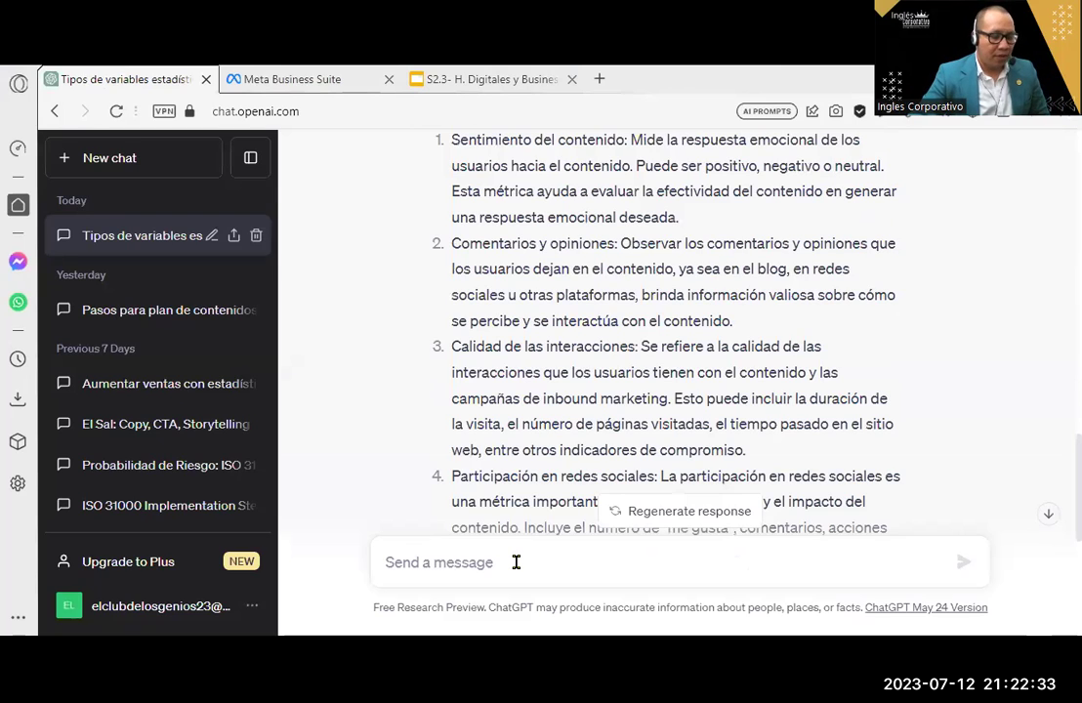
{"action": "type", "text": "Qau"}
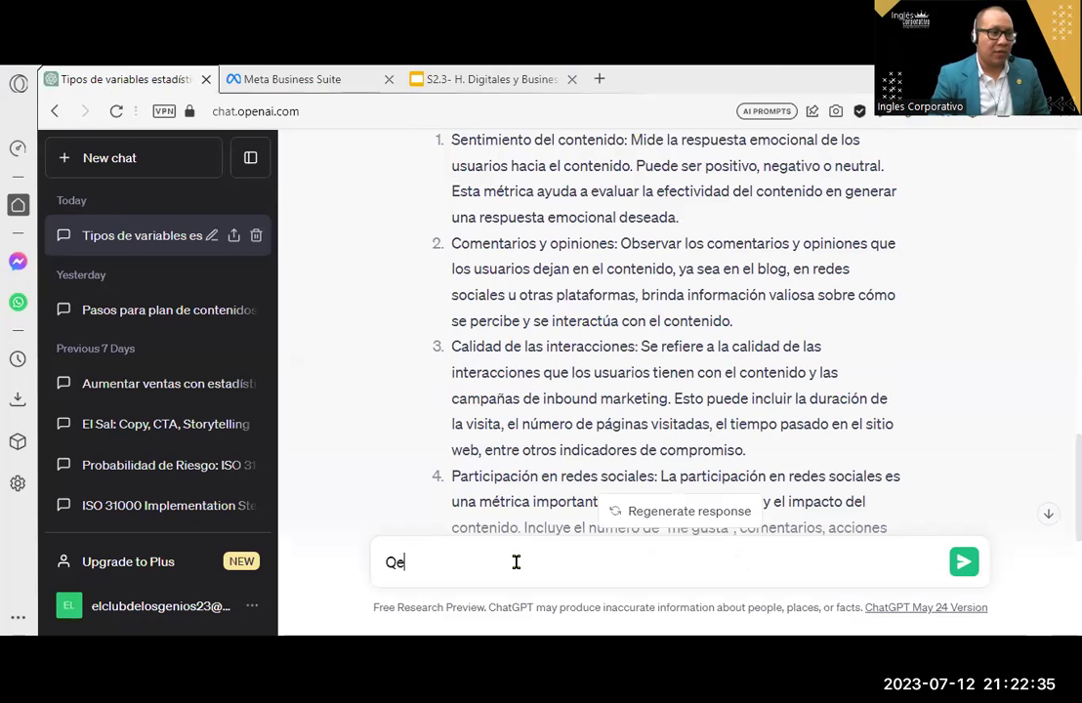
{"action": "type", "text": "ue e"}
{"action": "type", "text": "na cta"}
{"action": "key", "text": "BackSpace"}
{"action": "key", "text": "BackSpace"}
{"action": "type", "text": "atye"}
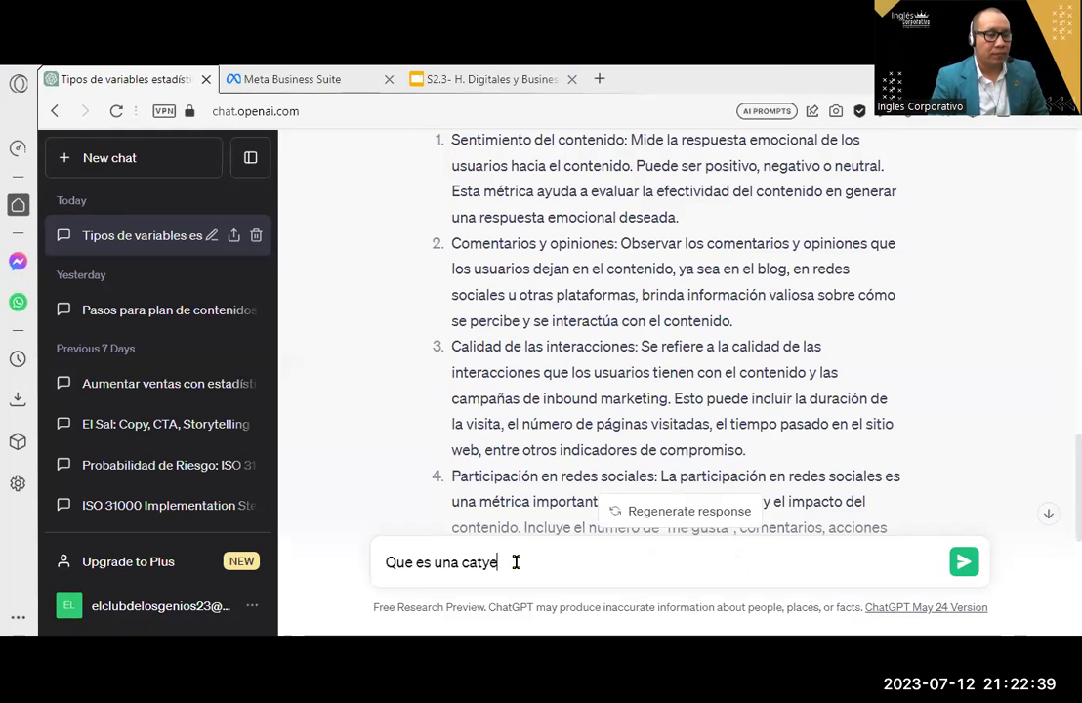
{"action": "key", "text": "BackSpace"}
{"action": "type", "text": "goría en estga"}
{"action": "type", "text": "is"}
{"action": "key", "text": "Return"}
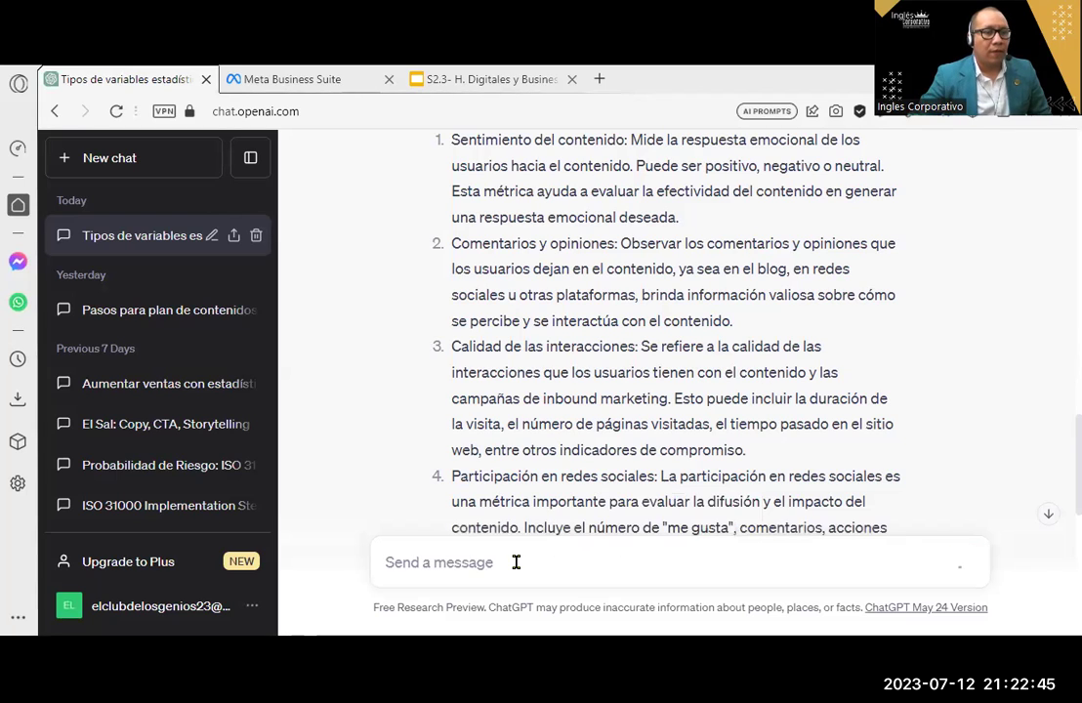
Read through ChatGPT's answer about categories in statistics
{"action": "left_click", "coordinate": [1046, 517]}
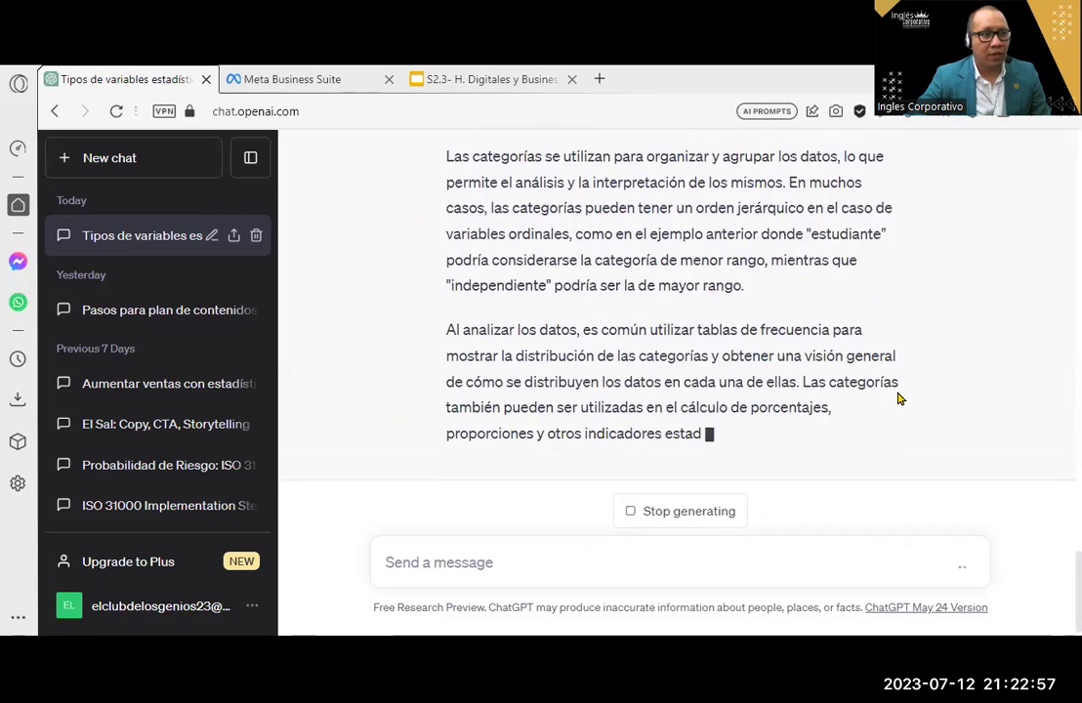
{"action": "scroll", "coordinate": [1023, 464], "scroll_direction": "up", "scroll_amount": 5}
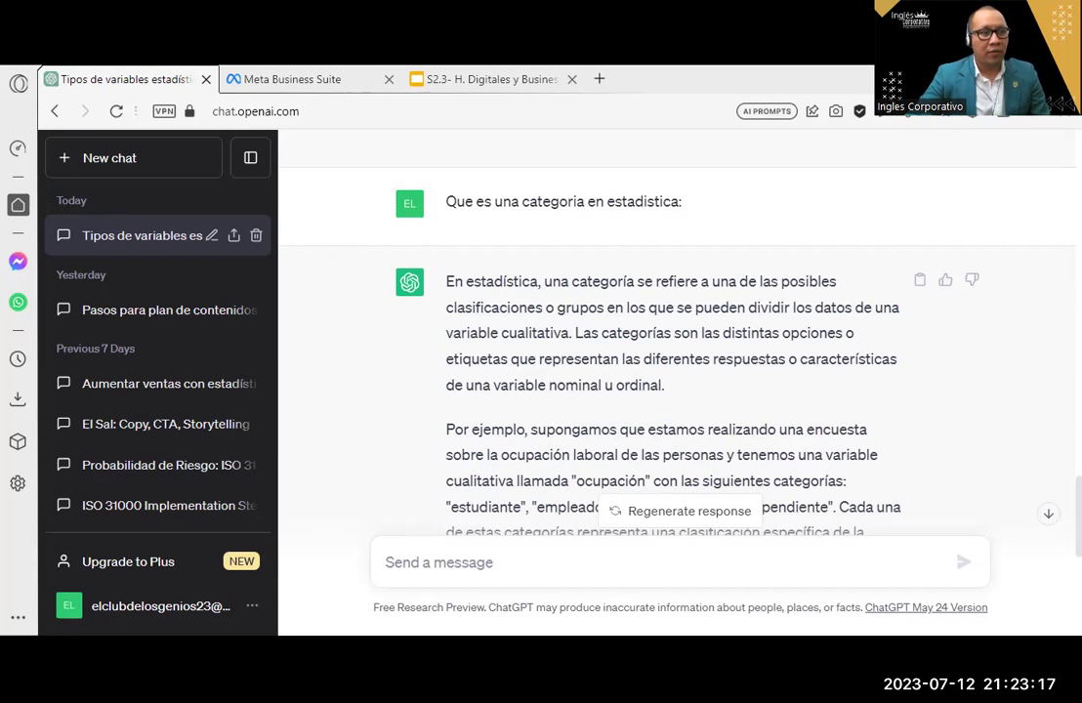
{"action": "scroll", "coordinate": [597, 380], "scroll_direction": "down", "scroll_amount": 10}
{"action": "scroll", "coordinate": [700, 285], "scroll_direction": "up", "scroll_amount": 1}
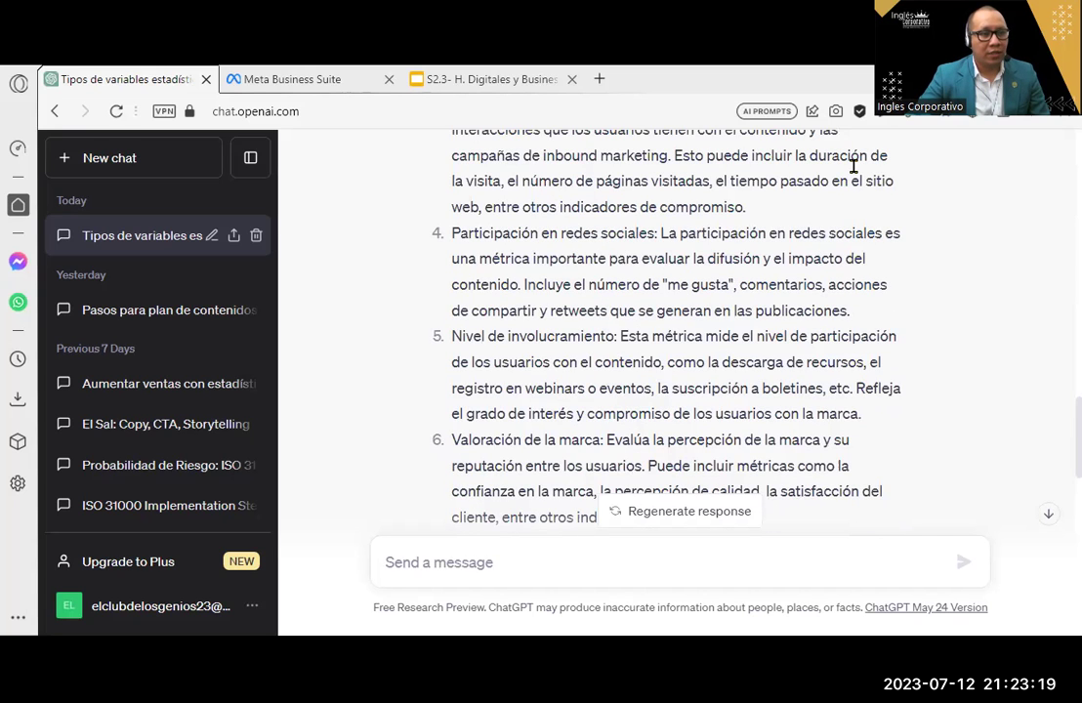
In the Meta Business Suite Crear anuncio window, browse the objectives and pick Recibir más mensajes
{"action": "left_click", "coordinate": [421, 76]}
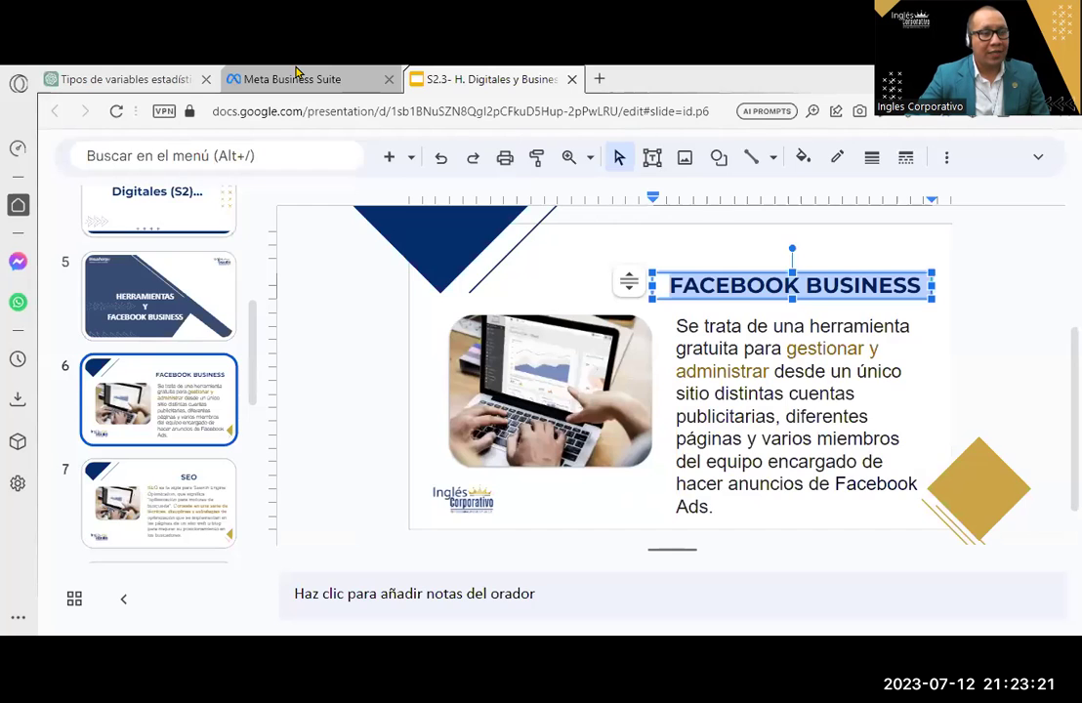
{"action": "left_click", "coordinate": [295, 77]}
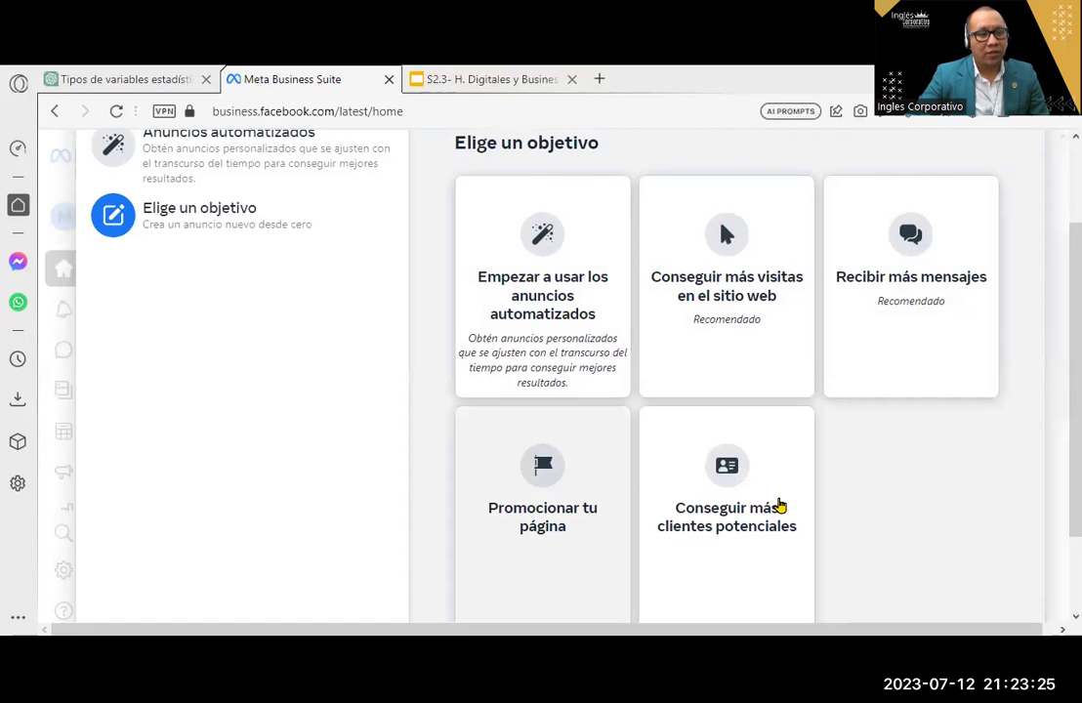
{"action": "scroll", "coordinate": [777, 505], "scroll_direction": "down", "scroll_amount": 2}
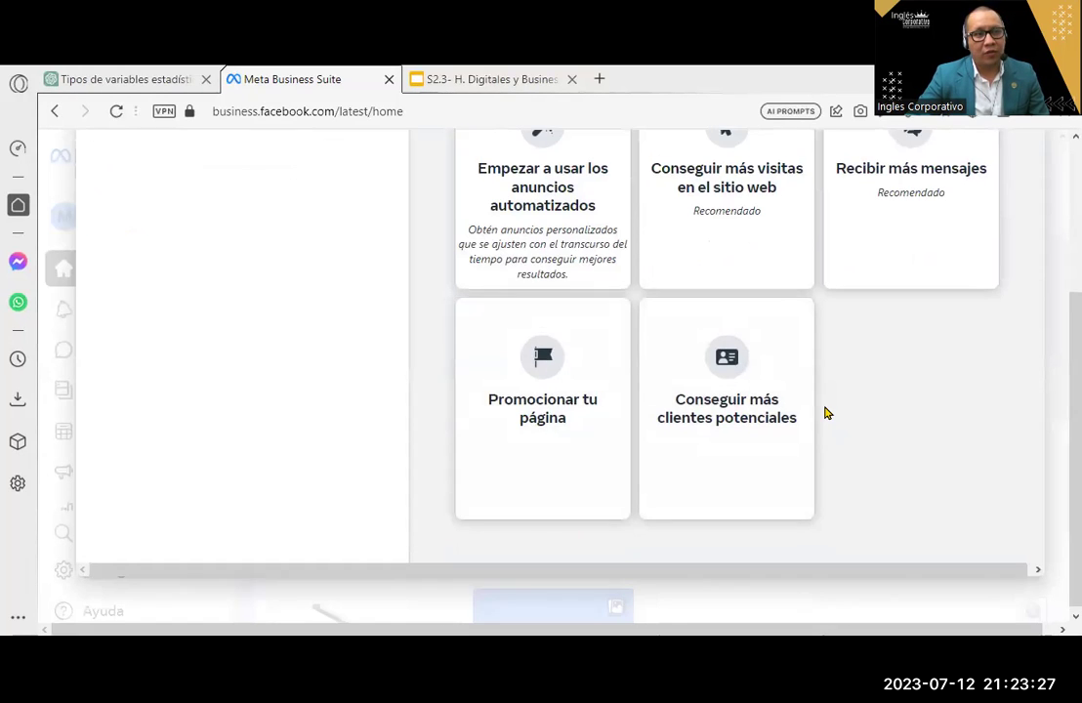
{"action": "scroll", "coordinate": [816, 413], "scroll_direction": "up", "scroll_amount": 4}
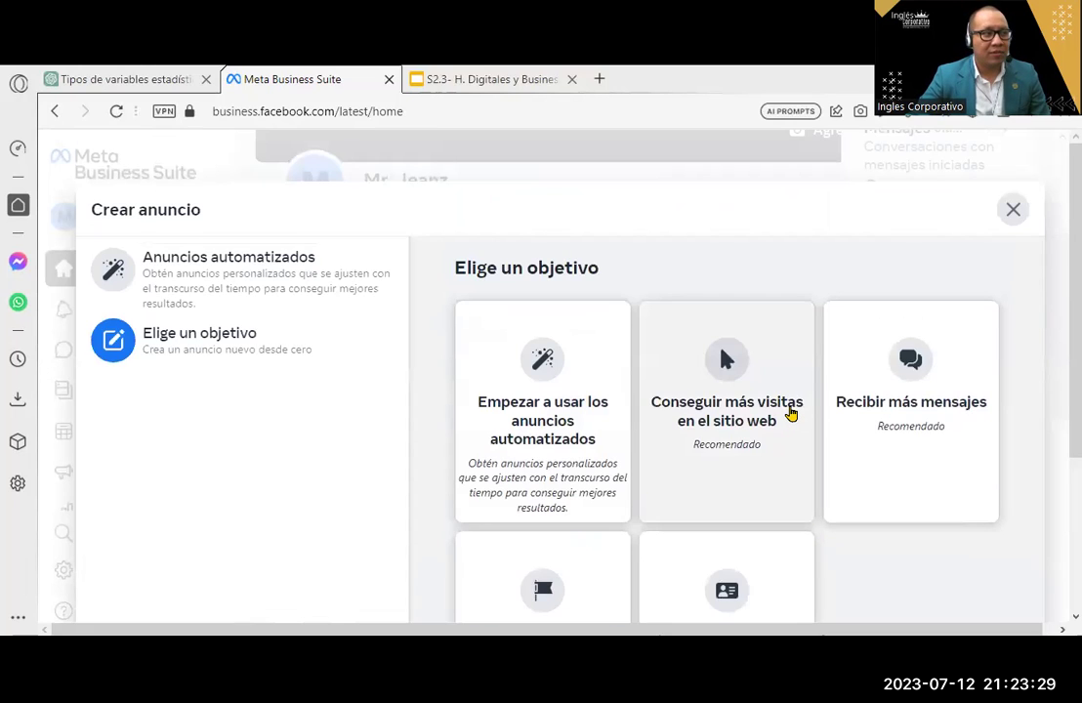
{"action": "scroll", "coordinate": [791, 414], "scroll_direction": "down", "scroll_amount": 2}
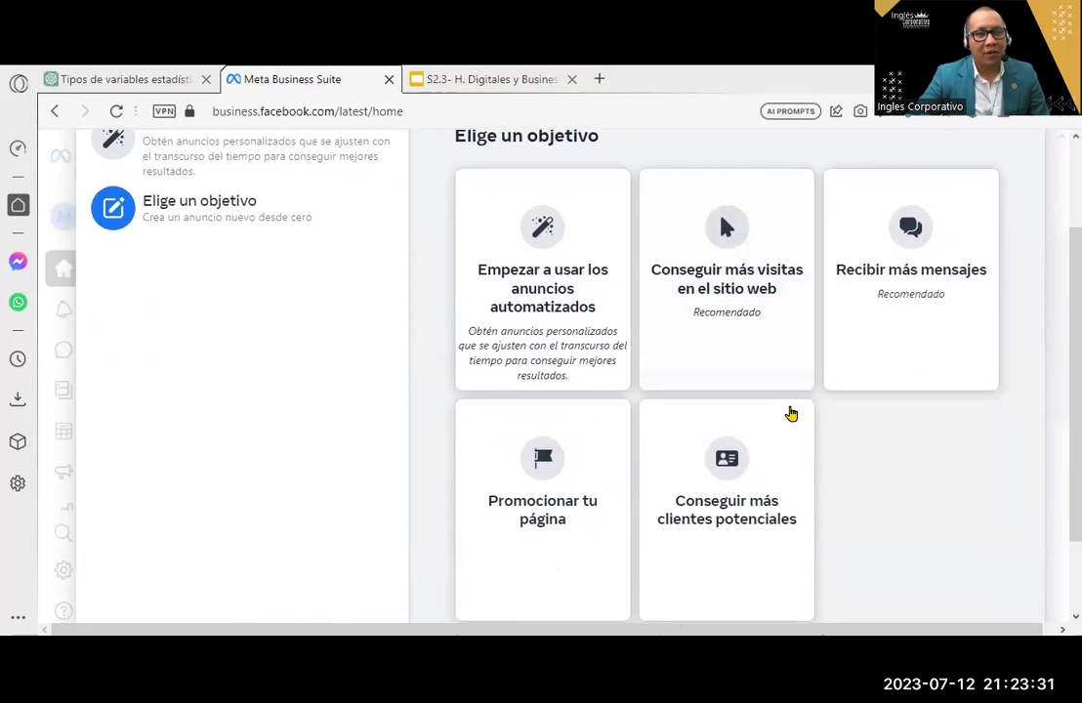
{"action": "scroll", "coordinate": [792, 414], "scroll_direction": "down", "scroll_amount": 2}
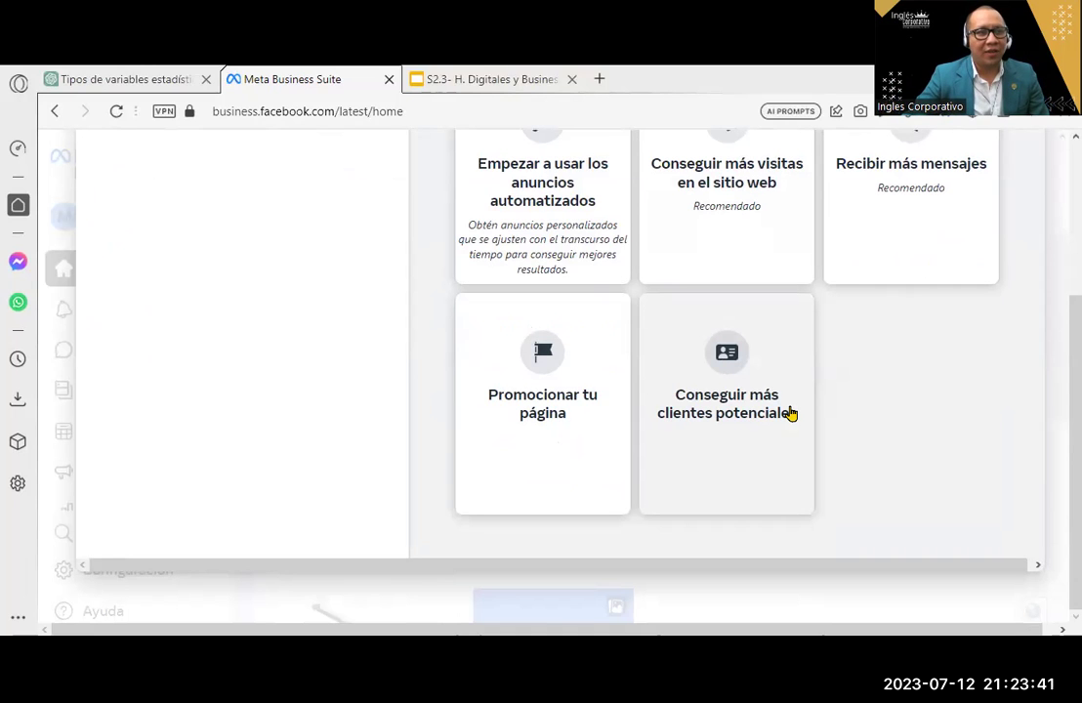
{"action": "scroll", "coordinate": [791, 414], "scroll_direction": "up", "scroll_amount": 3}
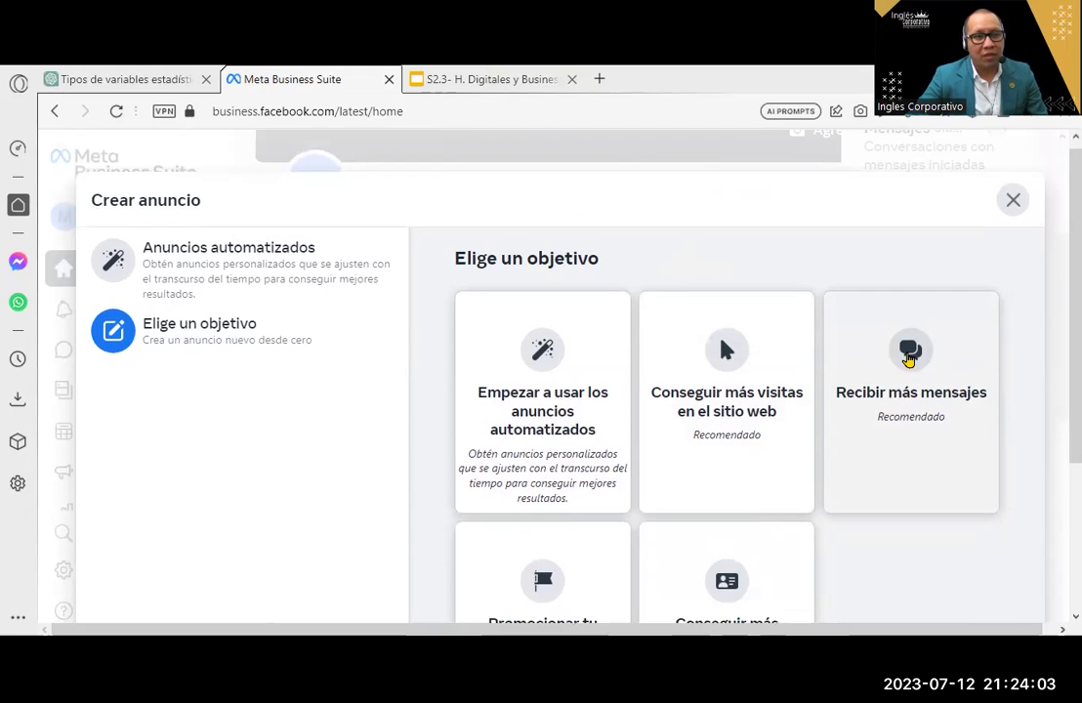
{"action": "scroll", "coordinate": [908, 371], "scroll_direction": "down", "scroll_amount": 2}
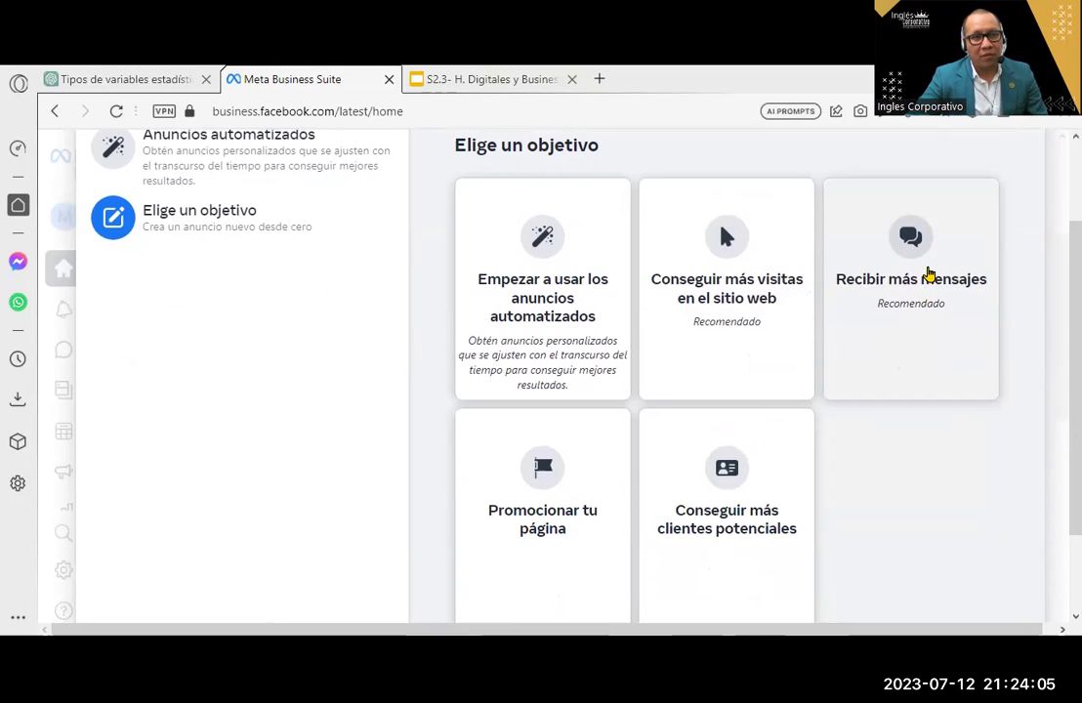
{"action": "scroll", "coordinate": [757, 495], "scroll_direction": "up", "scroll_amount": 1}
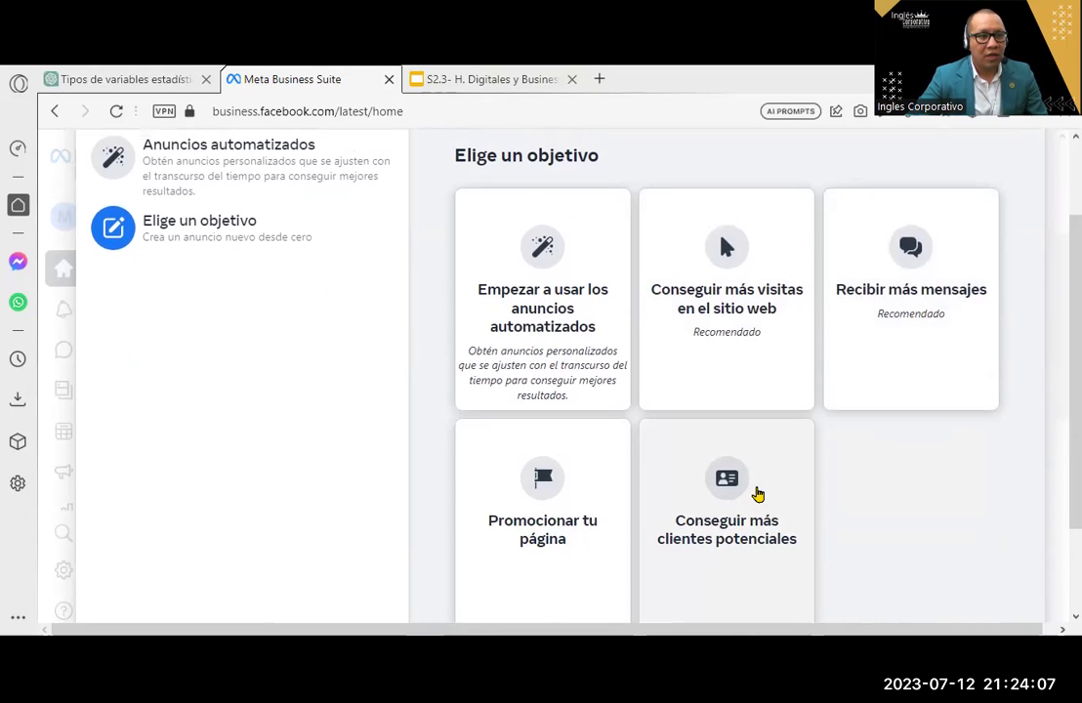
{"action": "scroll", "coordinate": [758, 495], "scroll_direction": "up", "scroll_amount": 2}
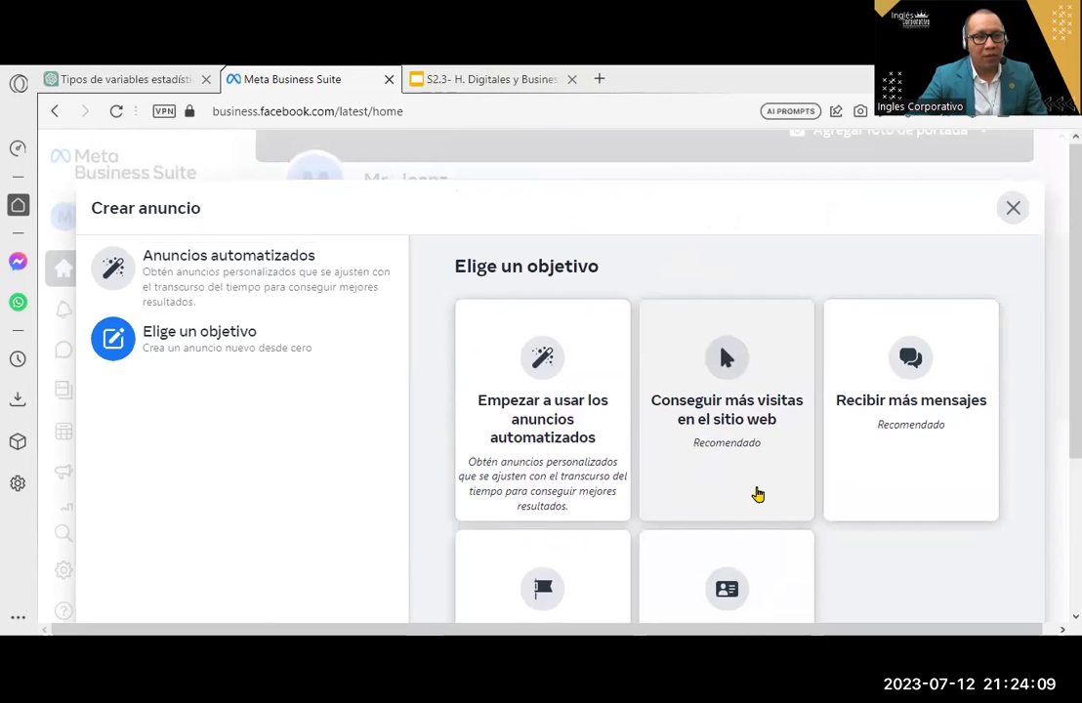
{"action": "scroll", "coordinate": [757, 495], "scroll_direction": "down", "scroll_amount": 2}
{"action": "scroll", "coordinate": [757, 495], "scroll_direction": "down", "scroll_amount": 2}
{"action": "scroll", "coordinate": [757, 495], "scroll_direction": "up", "scroll_amount": 1}
{"action": "scroll", "coordinate": [770, 495], "scroll_direction": "up", "scroll_amount": 2}
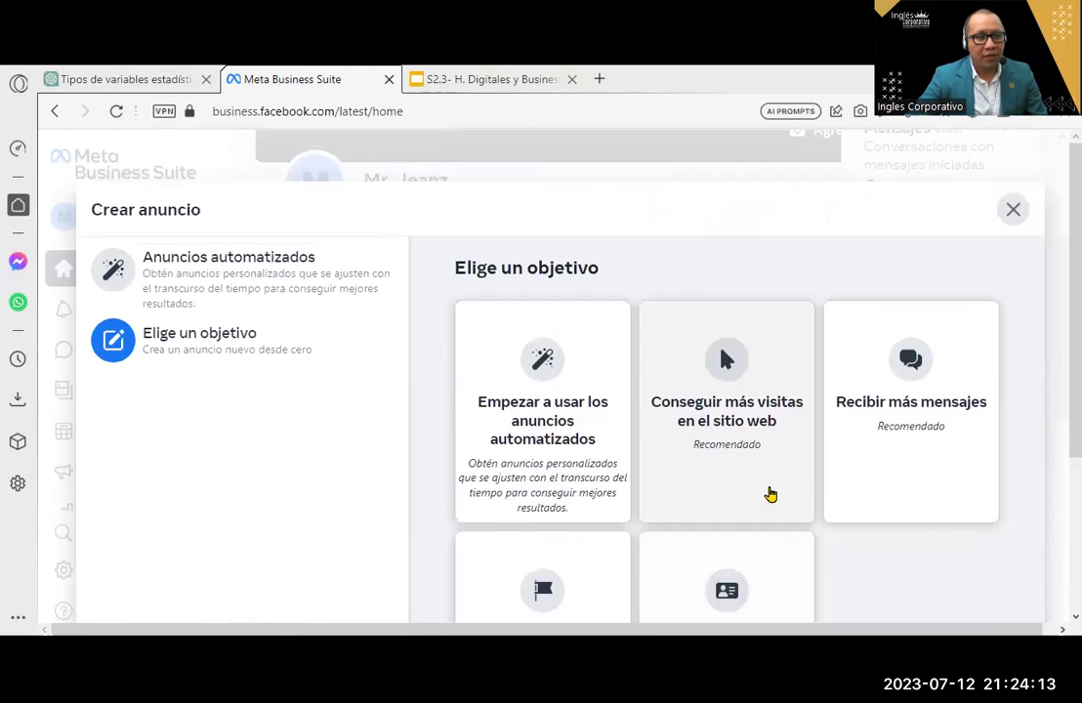
{"action": "left_click", "coordinate": [937, 389]}
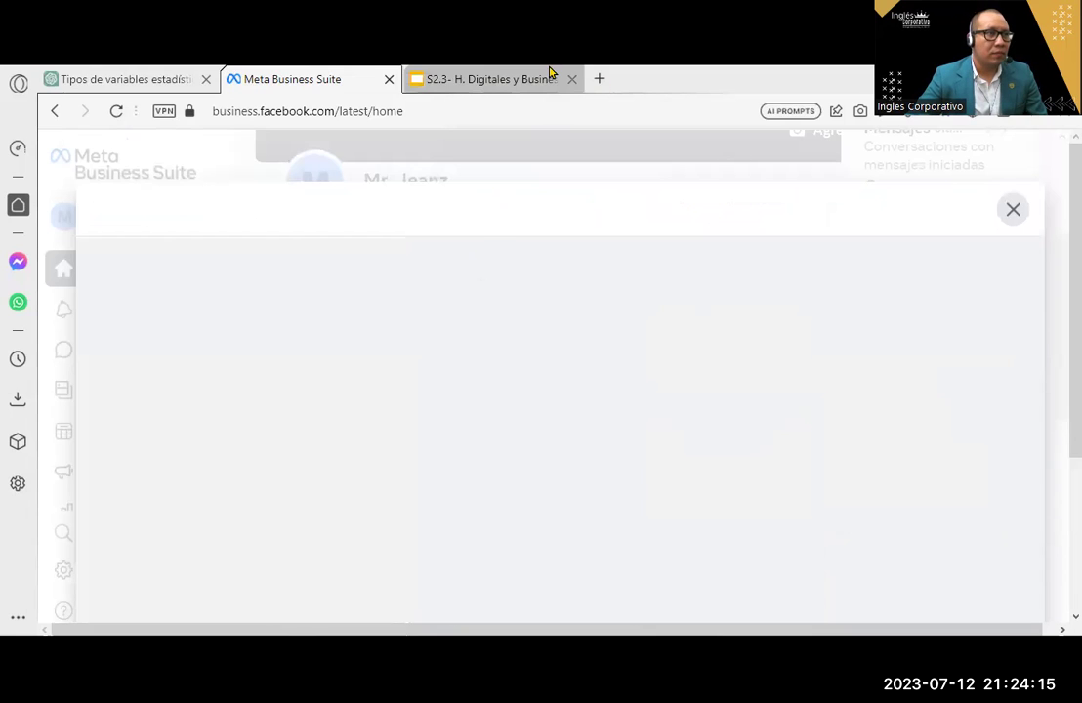
Review the ad form's default Público (Estados Unidos, ages 18–65+), then return to ChatGPT
{"action": "left_click", "coordinate": [489, 78]}
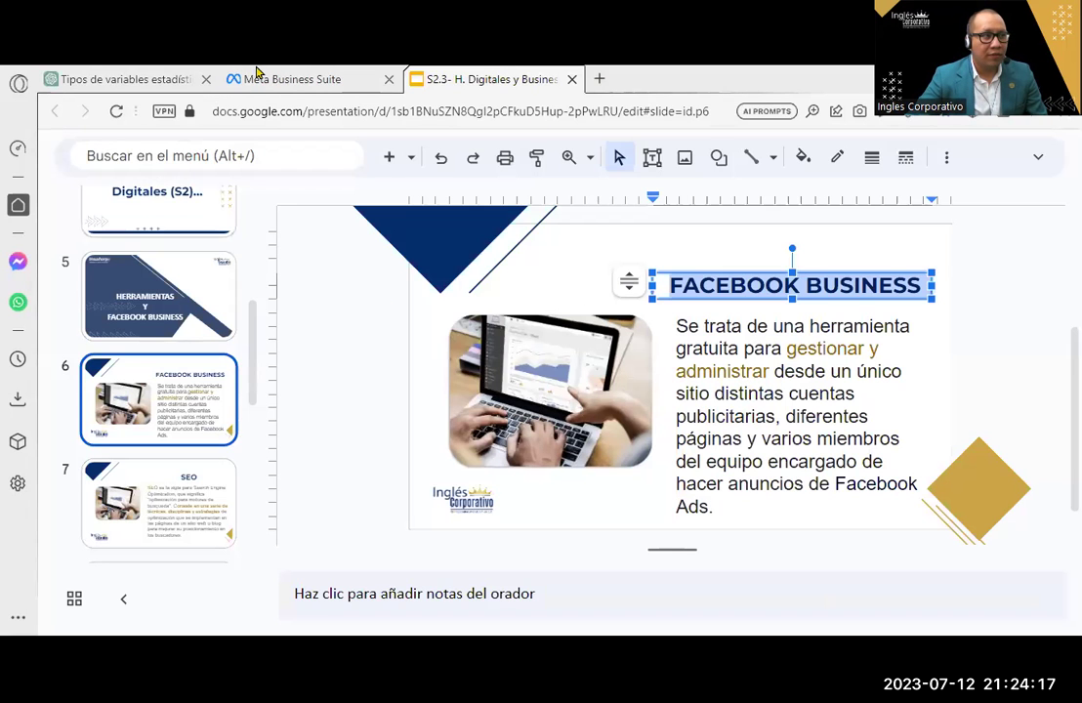
{"action": "left_click", "coordinate": [283, 78]}
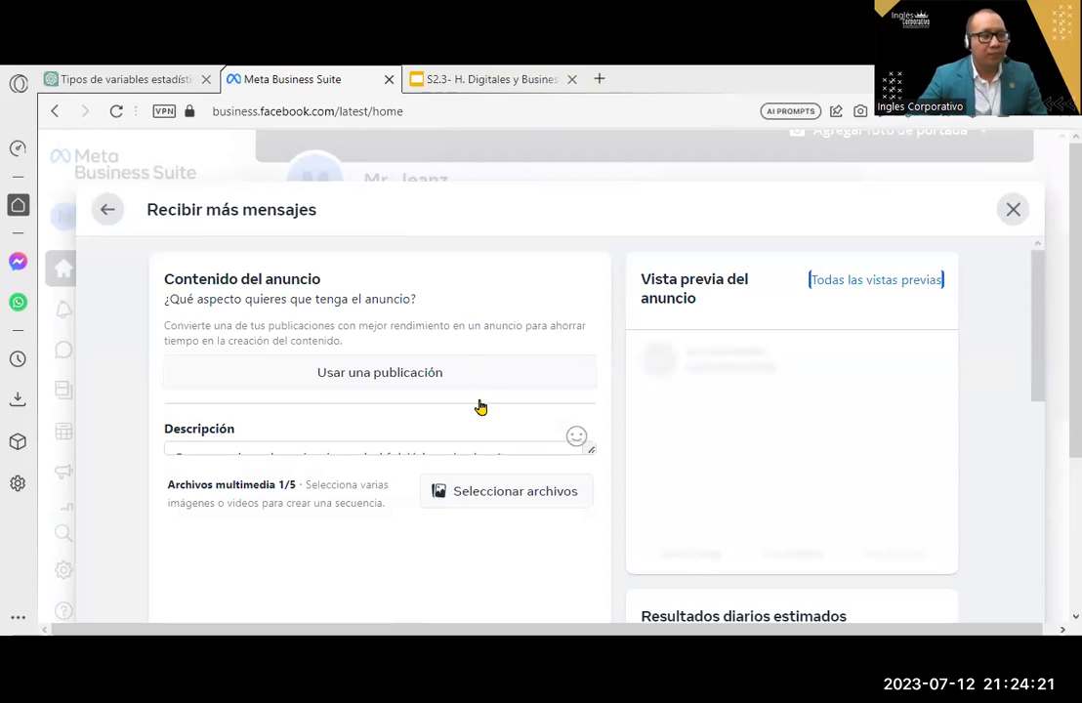
{"action": "scroll", "coordinate": [479, 407], "scroll_direction": "down", "scroll_amount": 1}
{"action": "scroll", "coordinate": [479, 408], "scroll_direction": "down", "scroll_amount": 2}
{"action": "scroll", "coordinate": [480, 407], "scroll_direction": "down", "scroll_amount": 1}
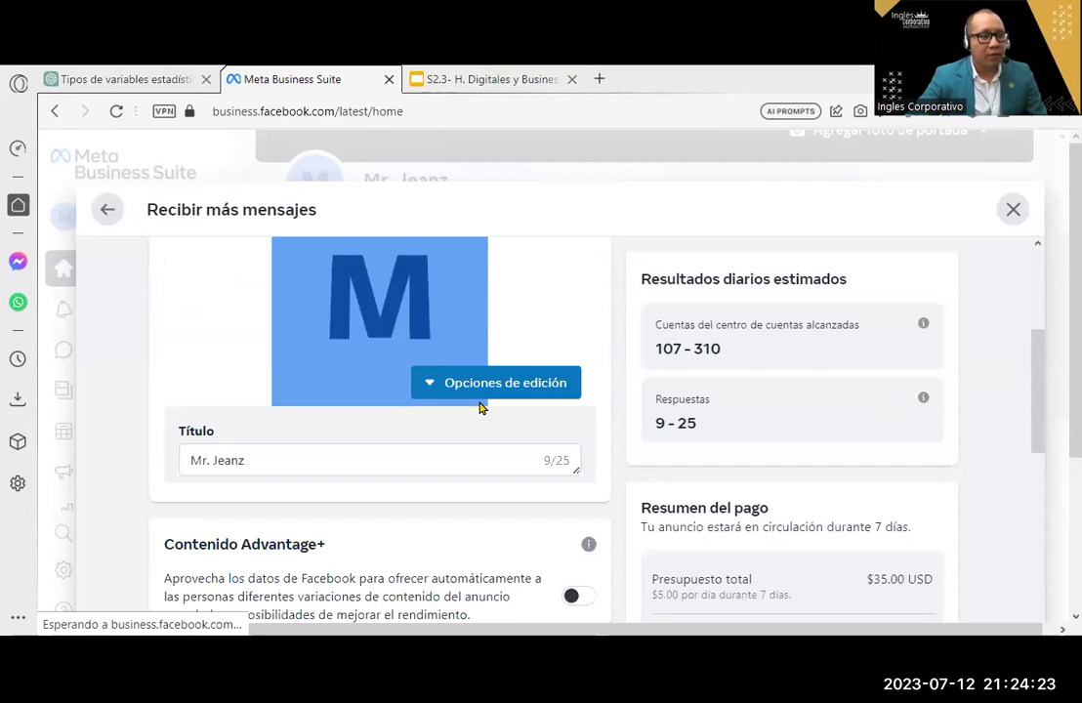
{"action": "scroll", "coordinate": [479, 407], "scroll_direction": "down", "scroll_amount": 2}
{"action": "scroll", "coordinate": [492, 389], "scroll_direction": "down", "scroll_amount": 2}
{"action": "scroll", "coordinate": [492, 387], "scroll_direction": "down", "scroll_amount": 1}
{"action": "scroll", "coordinate": [493, 389], "scroll_direction": "down", "scroll_amount": 3}
{"action": "scroll", "coordinate": [493, 388], "scroll_direction": "down", "scroll_amount": 1}
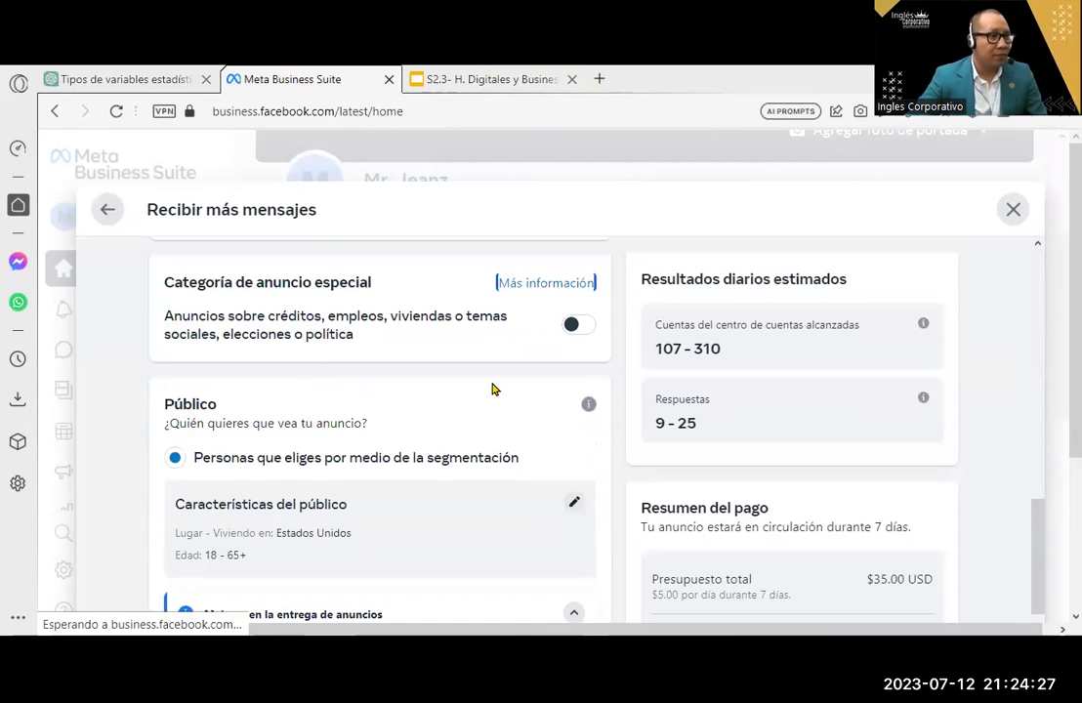
{"action": "scroll", "coordinate": [492, 388], "scroll_direction": "down", "scroll_amount": 1}
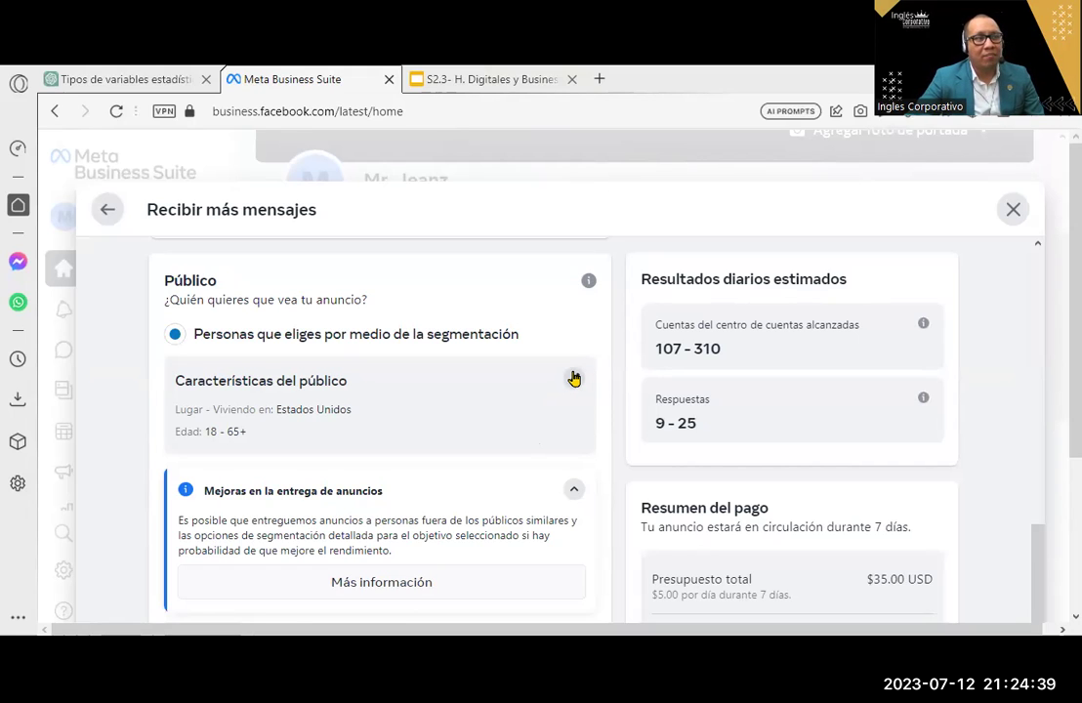
{"action": "left_click", "coordinate": [98, 76]}
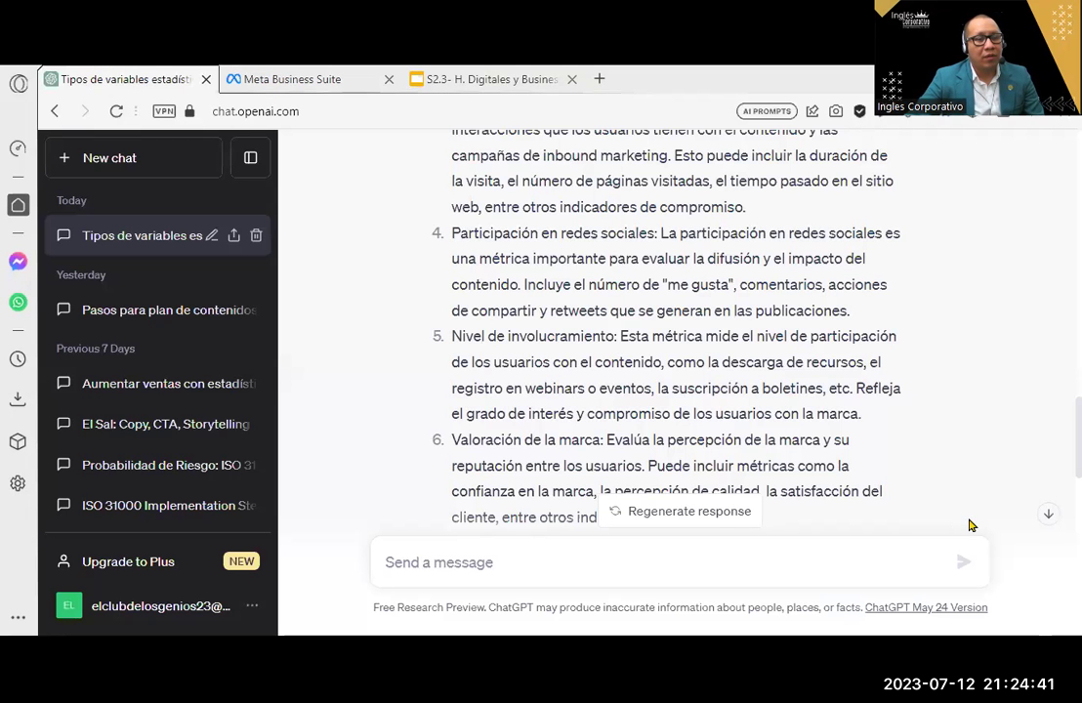
Start a new empty ChatGPT chat and place the cursor in the message box
{"action": "left_click", "coordinate": [1051, 520]}
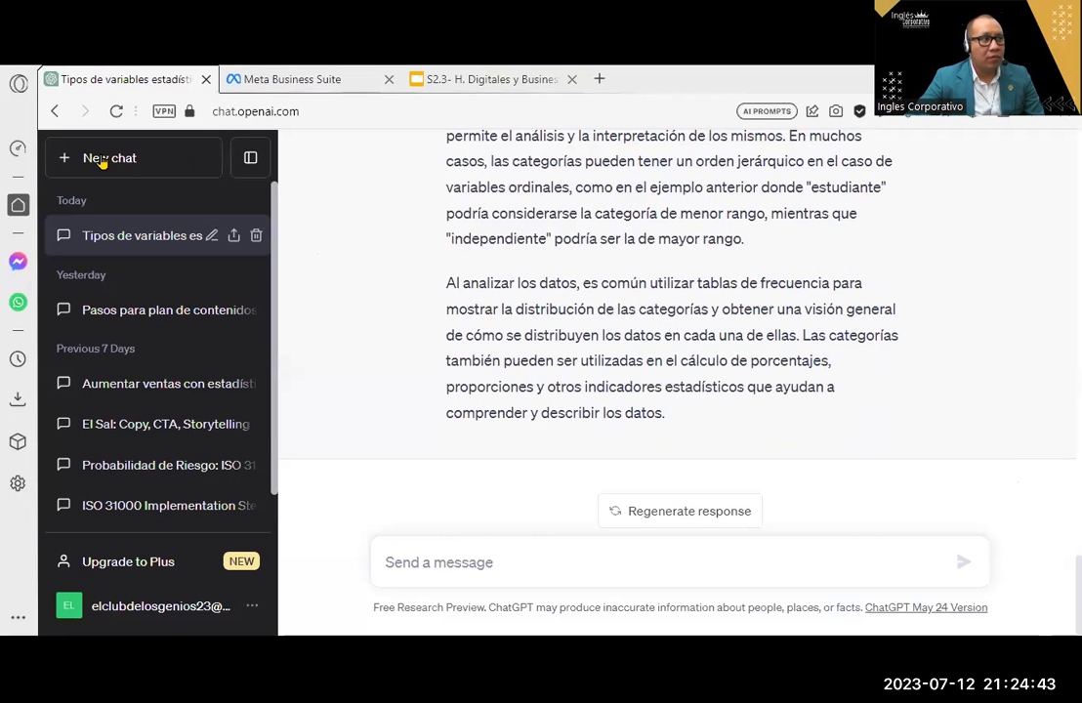
{"action": "left_click", "coordinate": [100, 160]}
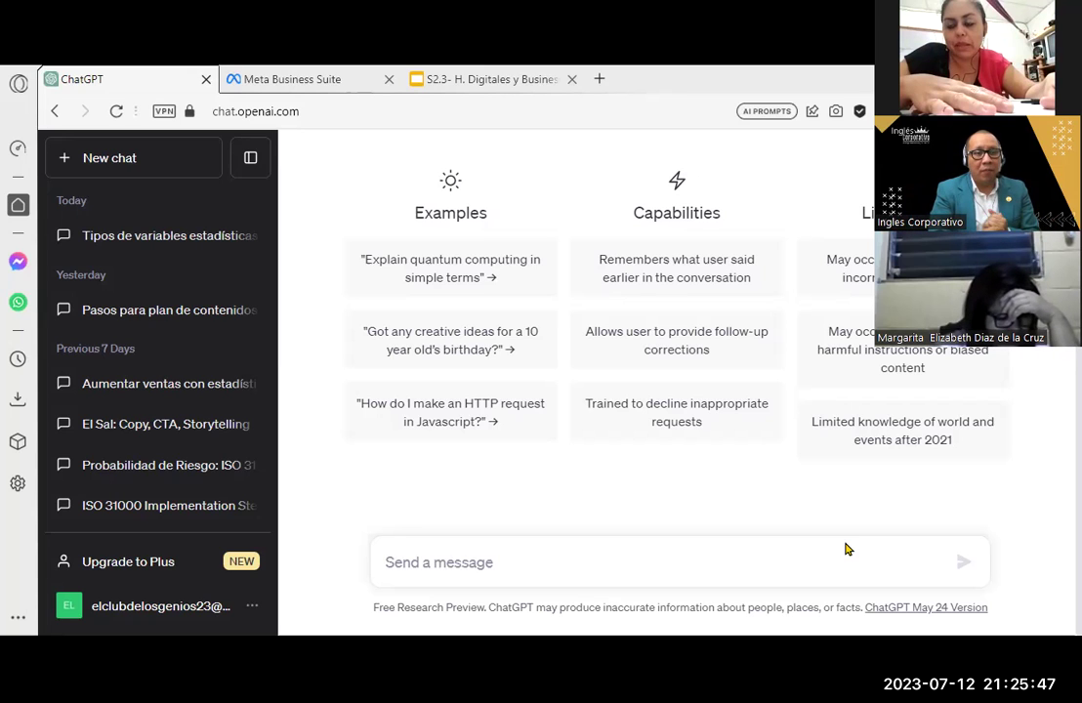
{"action": "left_click", "coordinate": [846, 547]}
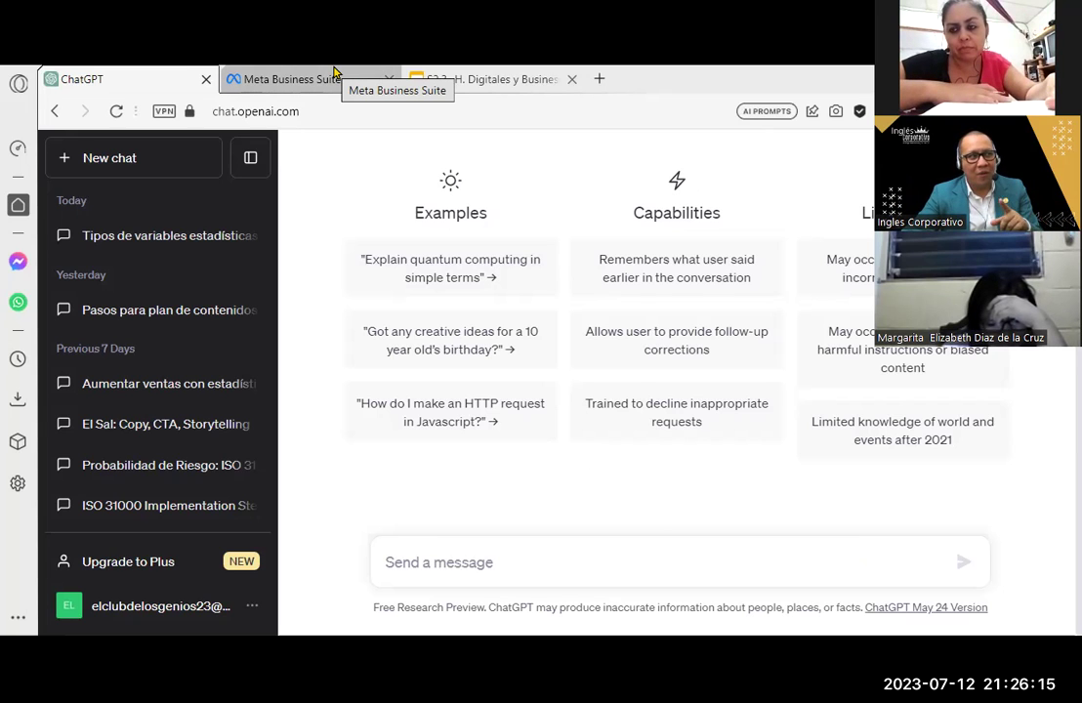
Back in the Meta ad form, find Público and open Editar público for Características del público
{"action": "left_click", "coordinate": [333, 72]}
{"action": "scroll", "coordinate": [430, 379], "scroll_direction": "down", "scroll_amount": 1}
{"action": "scroll", "coordinate": [430, 379], "scroll_direction": "down", "scroll_amount": 1}
{"action": "scroll", "coordinate": [430, 381], "scroll_direction": "down", "scroll_amount": 1}
{"action": "scroll", "coordinate": [431, 380], "scroll_direction": "down", "scroll_amount": 1}
{"action": "scroll", "coordinate": [429, 379], "scroll_direction": "down", "scroll_amount": 2}
{"action": "scroll", "coordinate": [430, 378], "scroll_direction": "down", "scroll_amount": 2}
{"action": "scroll", "coordinate": [434, 394], "scroll_direction": "up", "scroll_amount": 6}
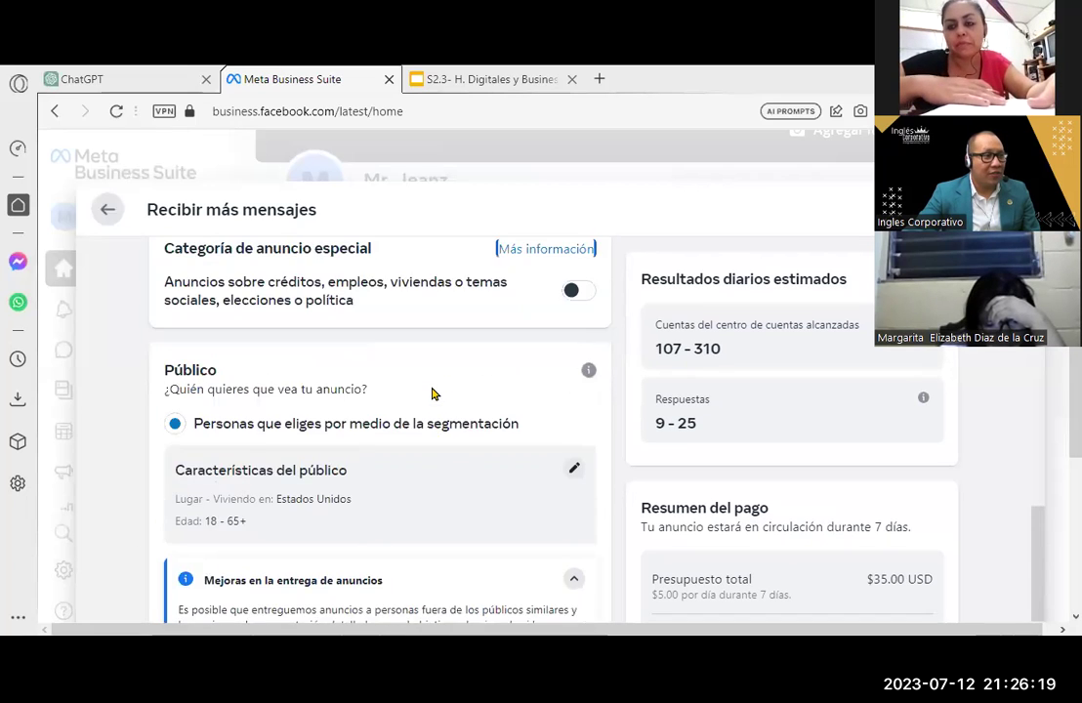
{"action": "scroll", "coordinate": [435, 393], "scroll_direction": "up", "scroll_amount": 1}
{"action": "scroll", "coordinate": [435, 394], "scroll_direction": "up", "scroll_amount": 1}
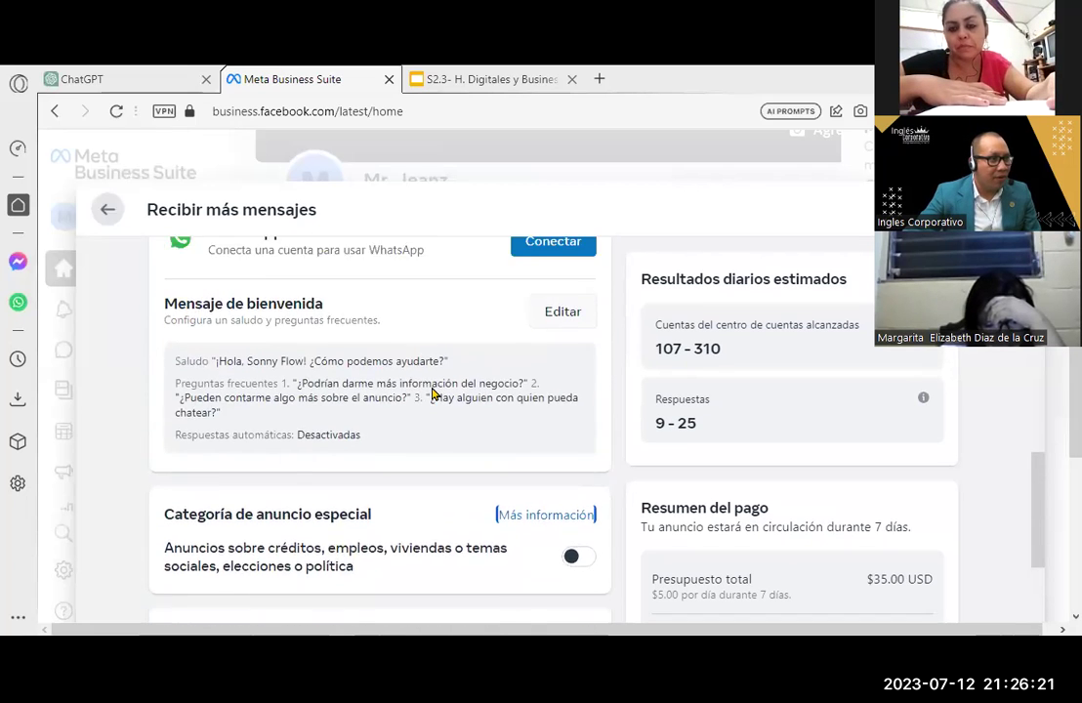
{"action": "scroll", "coordinate": [434, 393], "scroll_direction": "up", "scroll_amount": 1}
{"action": "scroll", "coordinate": [432, 390], "scroll_direction": "up", "scroll_amount": 1}
{"action": "scroll", "coordinate": [432, 390], "scroll_direction": "up", "scroll_amount": 2}
{"action": "scroll", "coordinate": [433, 390], "scroll_direction": "down", "scroll_amount": 2}
{"action": "scroll", "coordinate": [432, 390], "scroll_direction": "down", "scroll_amount": 3}
{"action": "scroll", "coordinate": [433, 390], "scroll_direction": "down", "scroll_amount": 3}
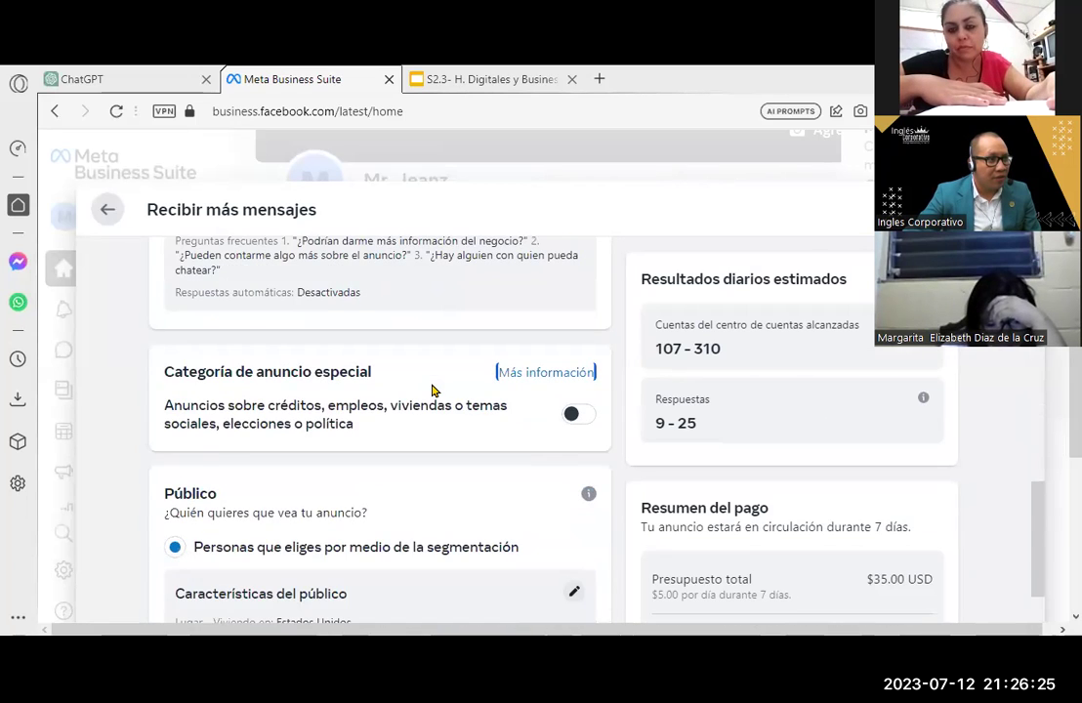
{"action": "scroll", "coordinate": [432, 390], "scroll_direction": "down", "scroll_amount": 1}
{"action": "scroll", "coordinate": [433, 390], "scroll_direction": "down", "scroll_amount": 1}
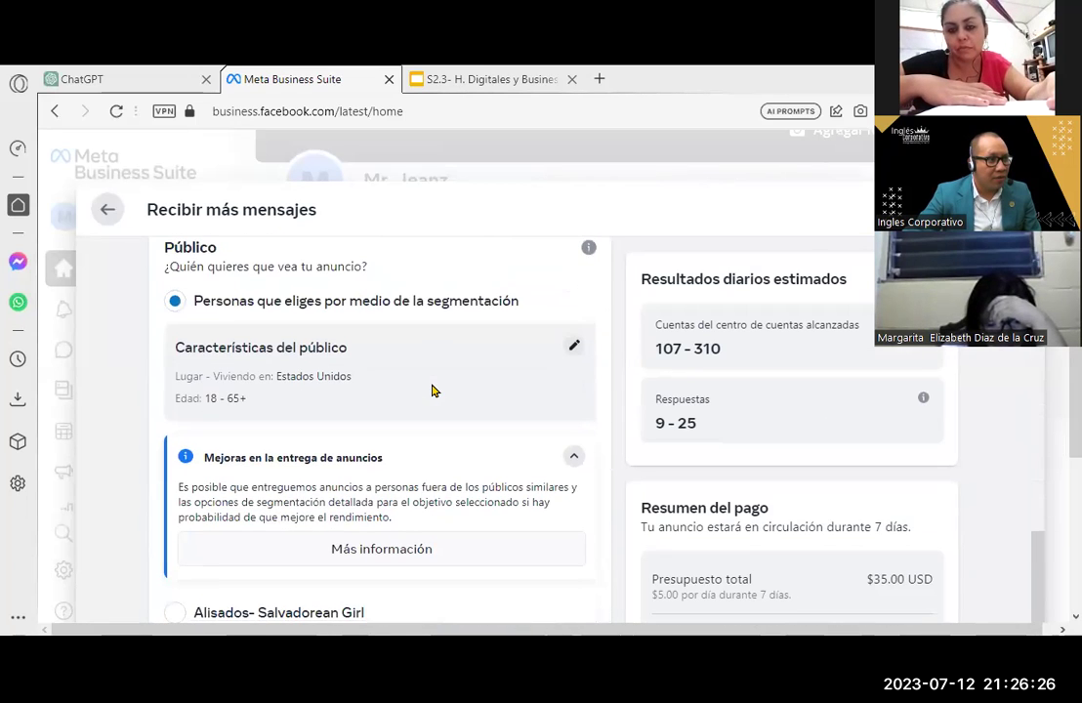
{"action": "left_click", "coordinate": [574, 349]}
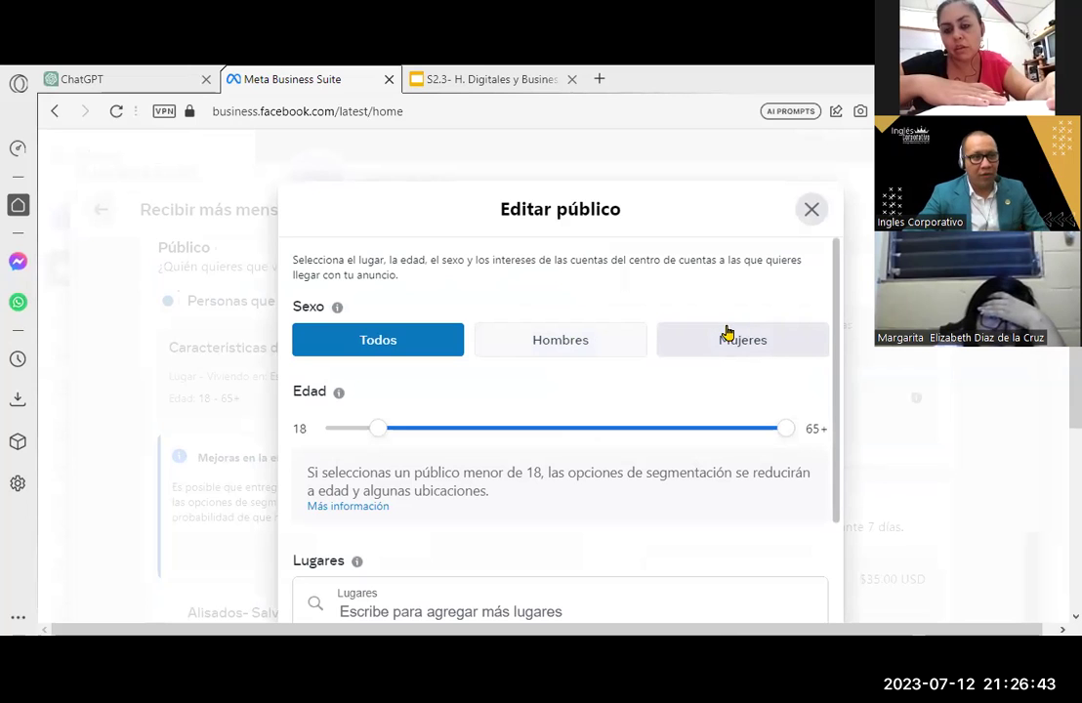
Target only Mujeres and narrow the audience age range to 18–56
{"action": "left_click", "coordinate": [757, 354]}
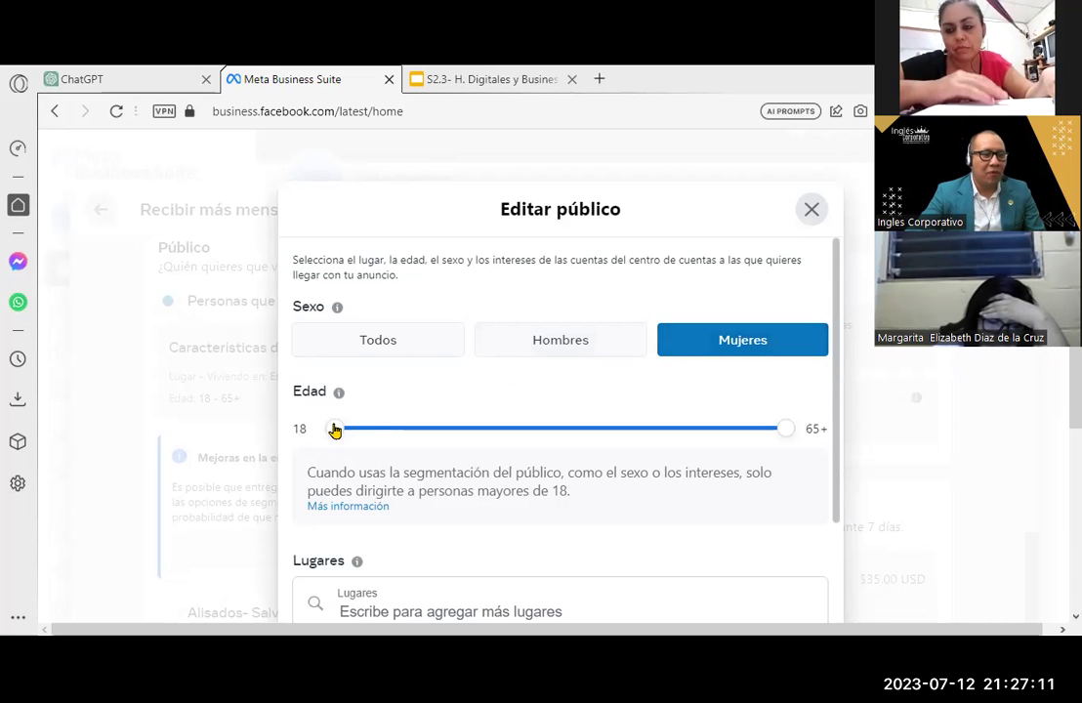
{"action": "left_click_drag", "start_coordinate": [782, 433], "coordinate": [559, 434]}
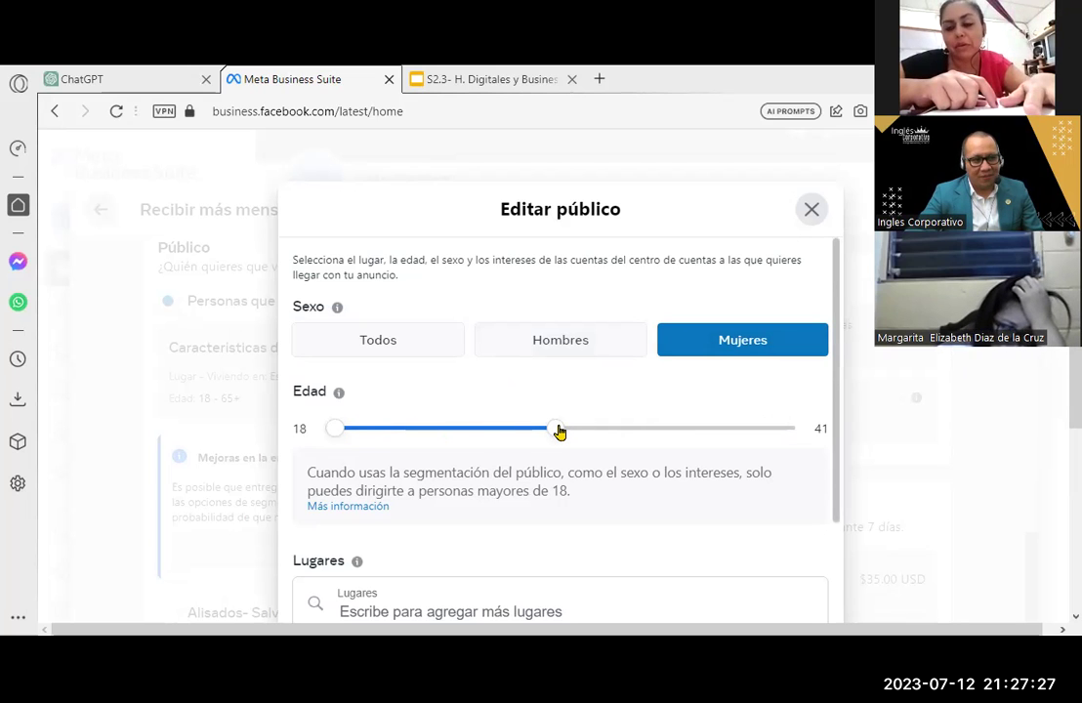
{"action": "left_click_drag", "start_coordinate": [553, 433], "coordinate": [659, 430]}
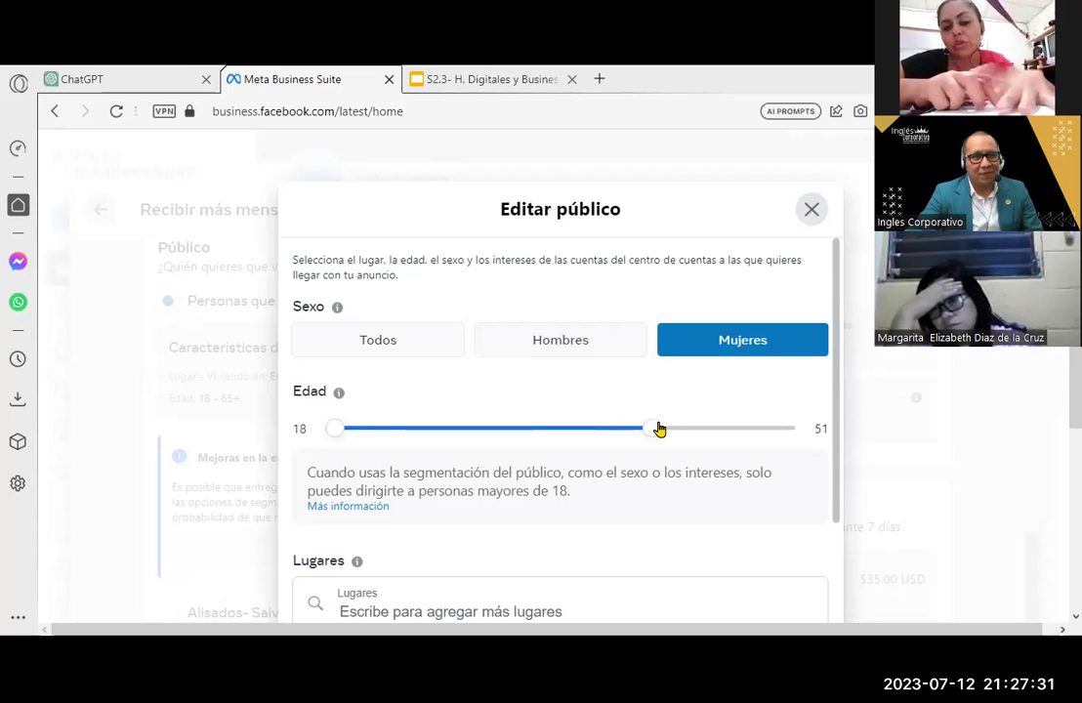
{"action": "mouse_move", "coordinate": [659, 430]}
{"action": "left_mouse_down"}
{"action": "mouse_move", "coordinate": [725, 430]}
{"action": "mouse_move", "coordinate": [704, 432]}
{"action": "left_mouse_up"}
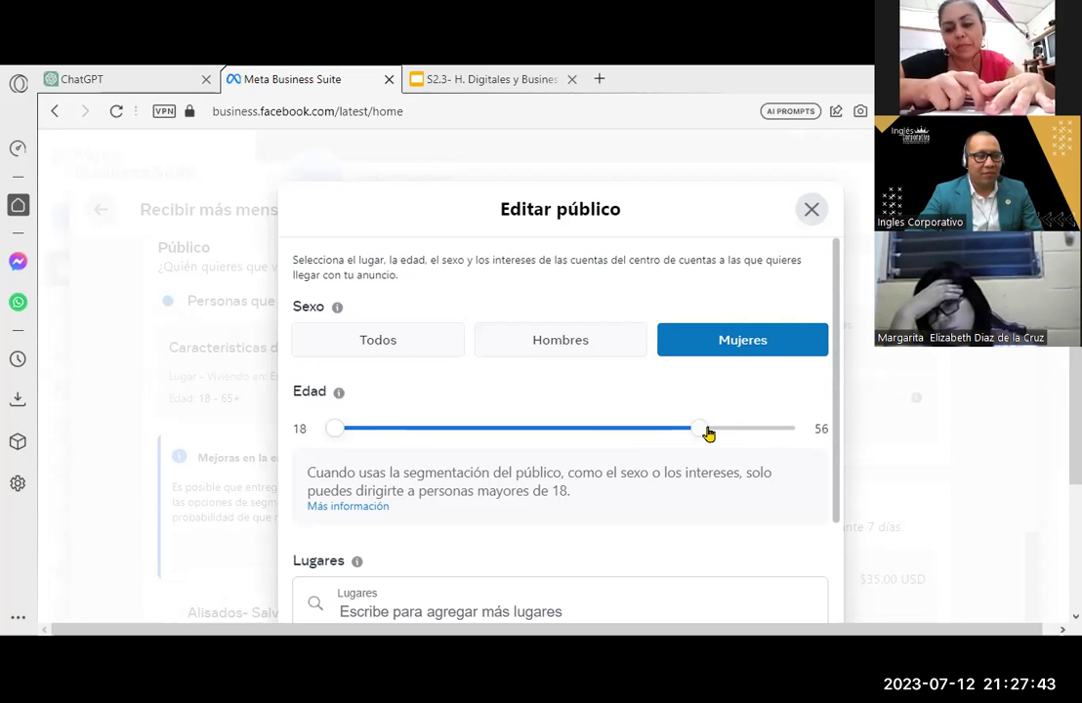
Search Lugares for 'san vicente', then 'colonia san francisco, san vicente', and clear it
{"action": "scroll", "coordinate": [792, 339], "scroll_direction": "down", "scroll_amount": 2}
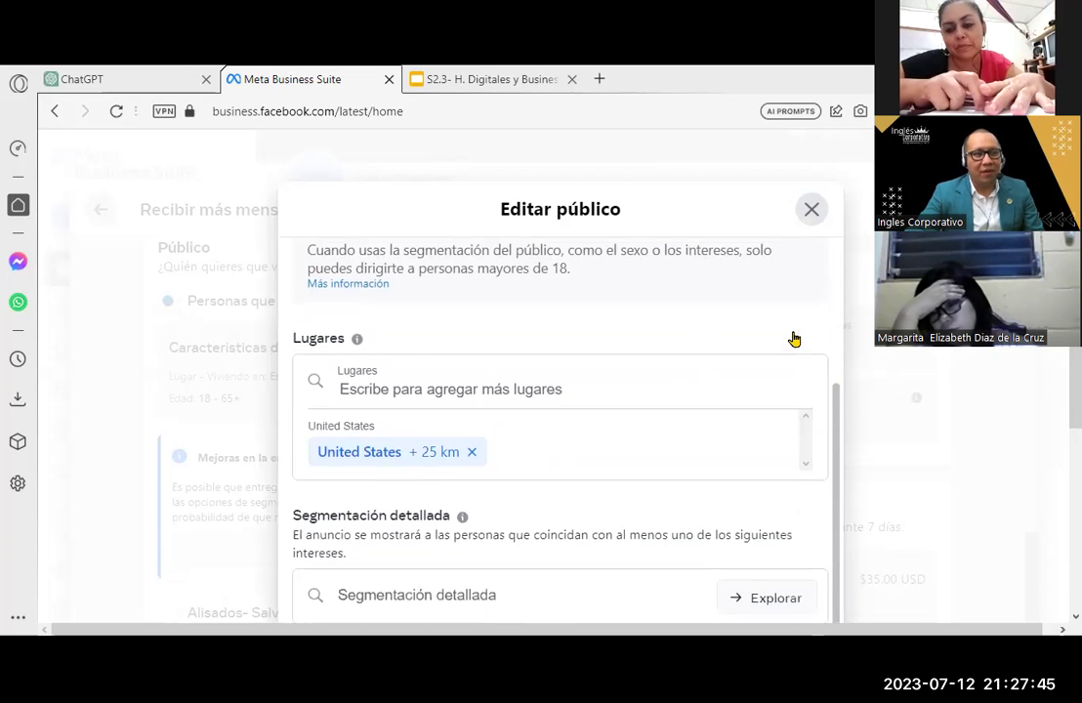
{"action": "scroll", "coordinate": [794, 338], "scroll_direction": "up", "scroll_amount": 1}
{"action": "scroll", "coordinate": [561, 419], "scroll_direction": "down", "scroll_amount": 2}
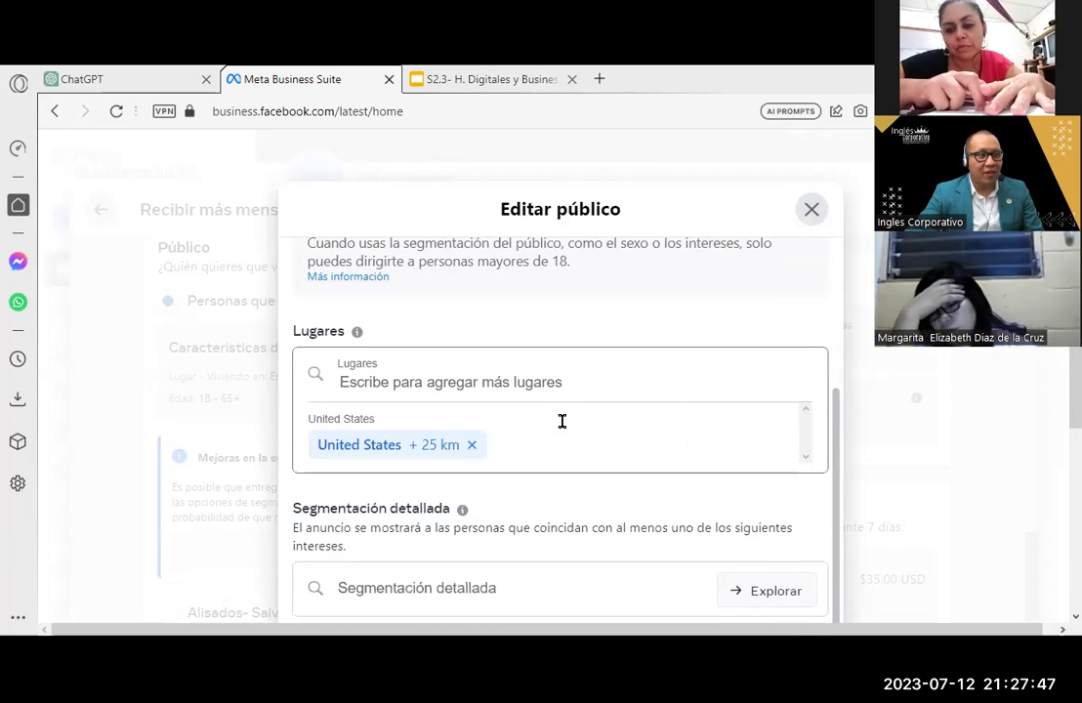
{"action": "left_click", "coordinate": [472, 446]}
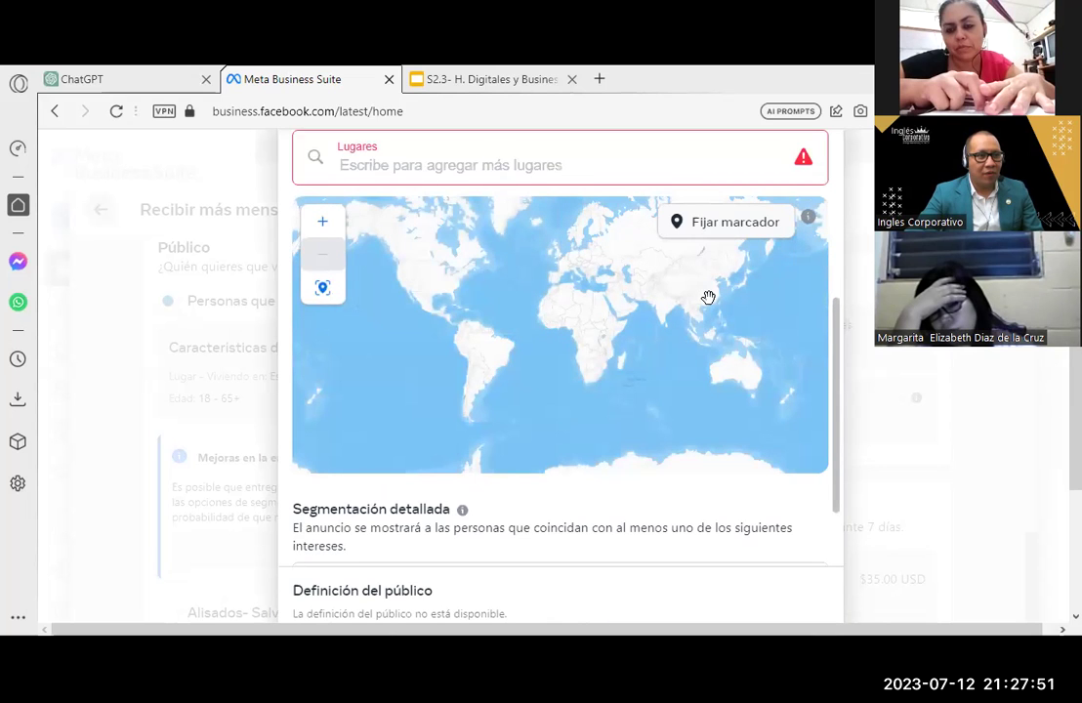
{"action": "scroll", "coordinate": [839, 273], "scroll_direction": "up", "scroll_amount": 2}
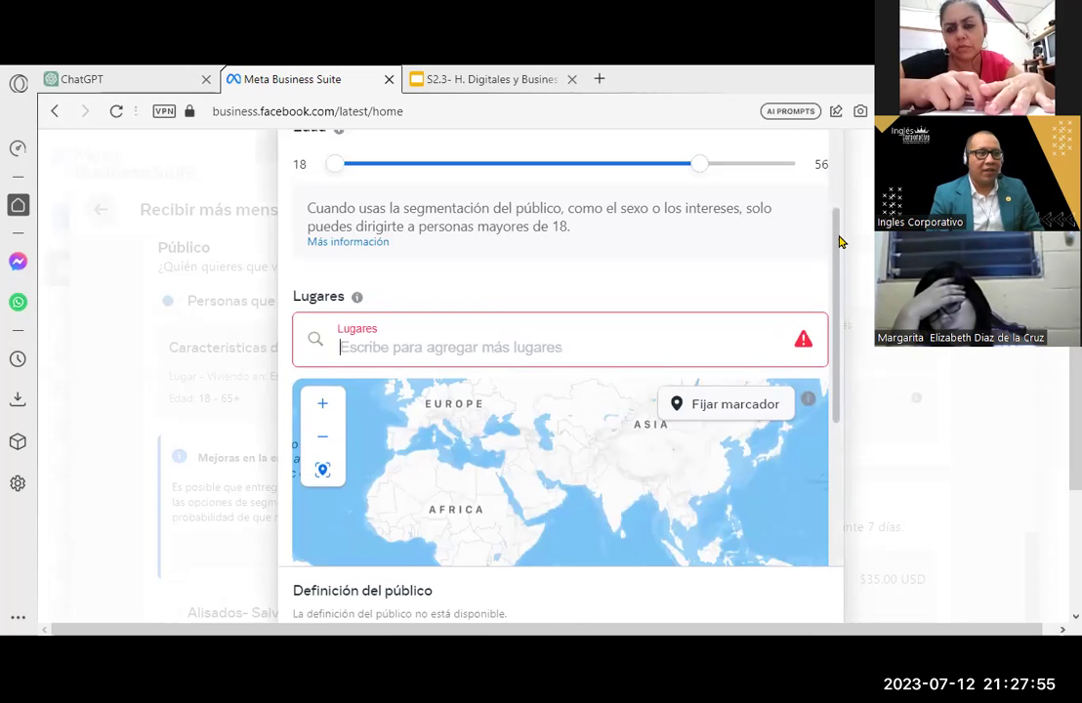
{"action": "type", "text": "san vicente"}
{"action": "key", "text": "BackSpace"}
{"action": "key", "text": "BackSpace"}
{"action": "key", "text": "BackSpace"}
{"action": "key", "text": "BackSpace"}
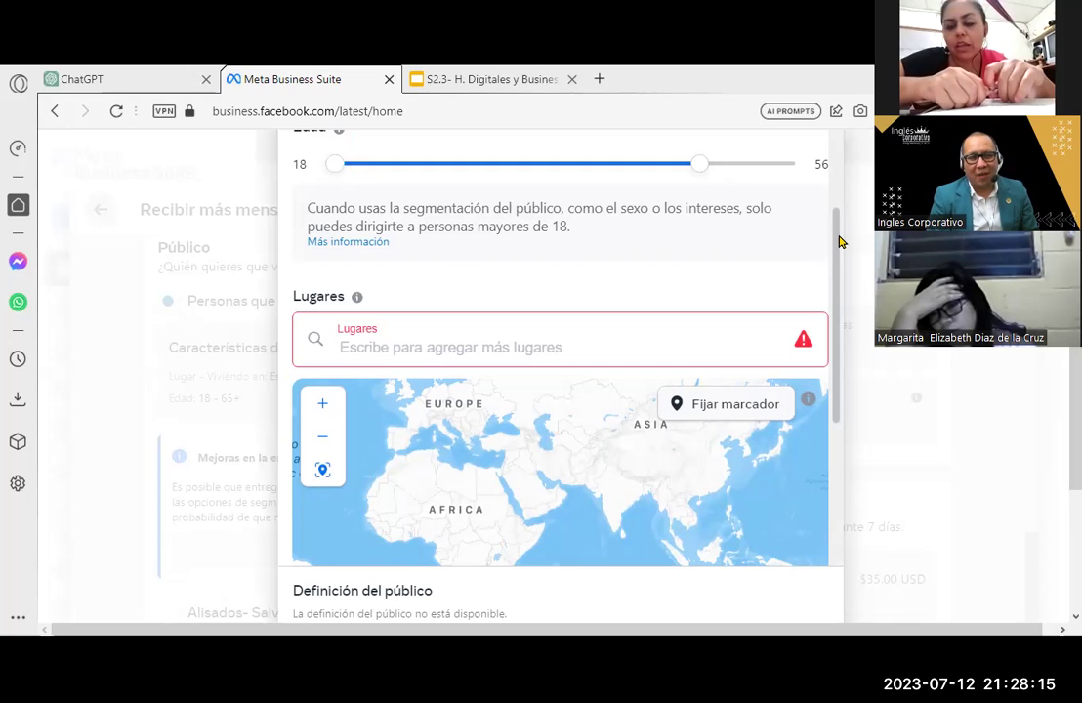
{"action": "type", "text": "colonia"}
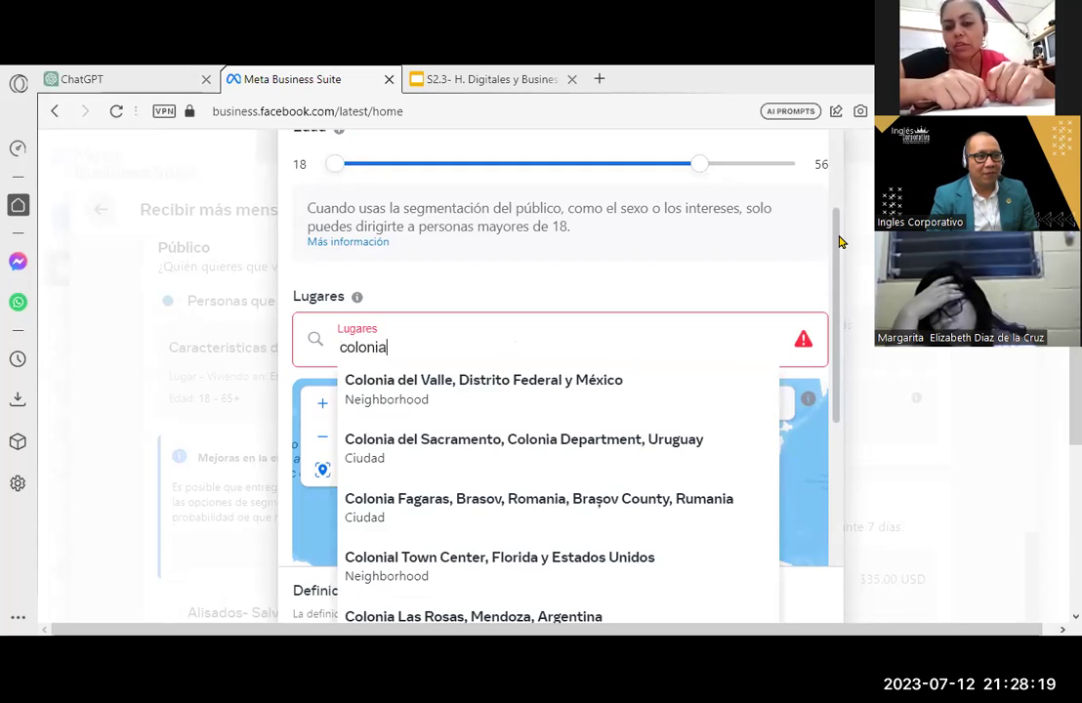
{"action": "type", "text": " san g"}
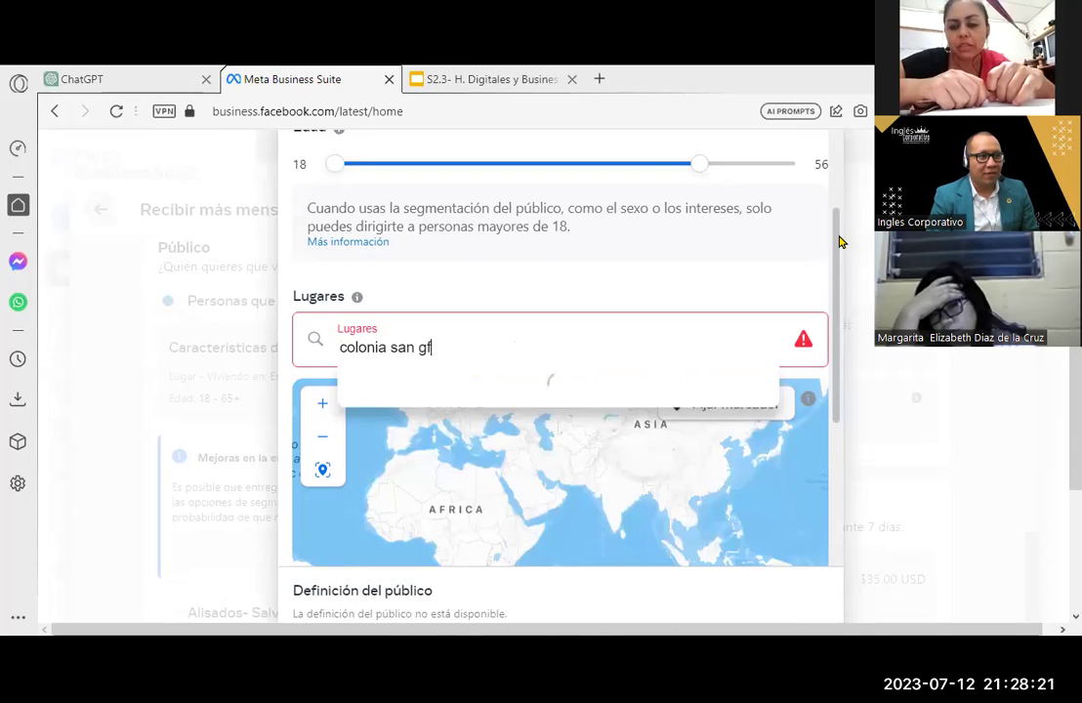
{"action": "key", "text": "BackSpace"}
{"action": "type", "text": "franc"}
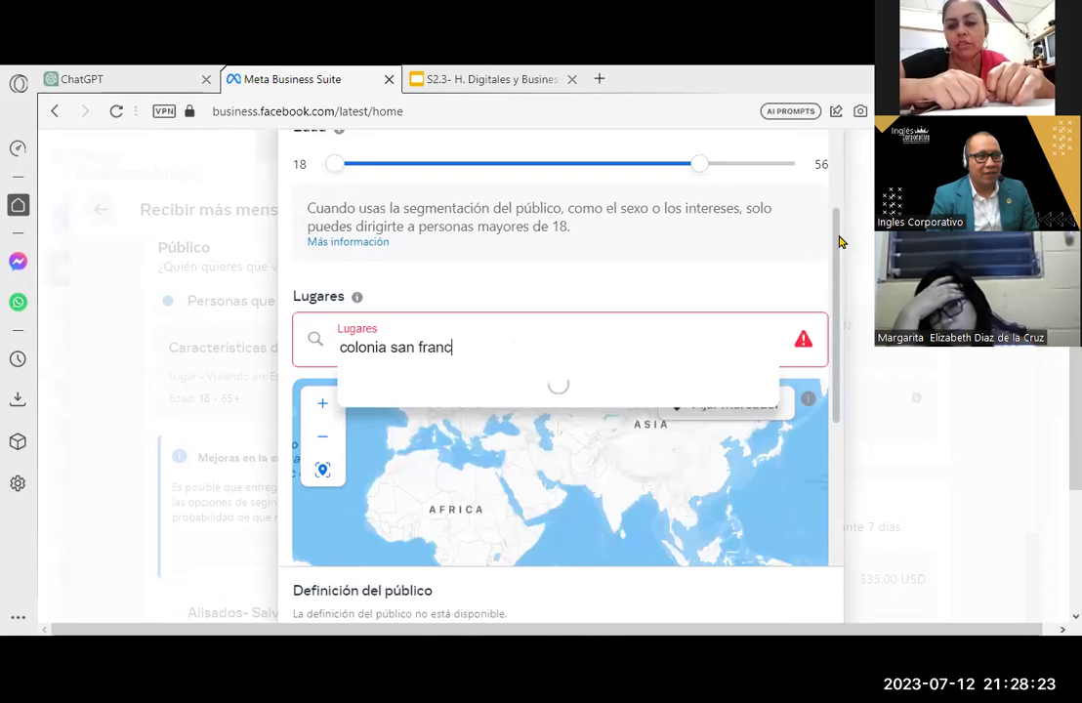
{"action": "type", "text": "isco"}
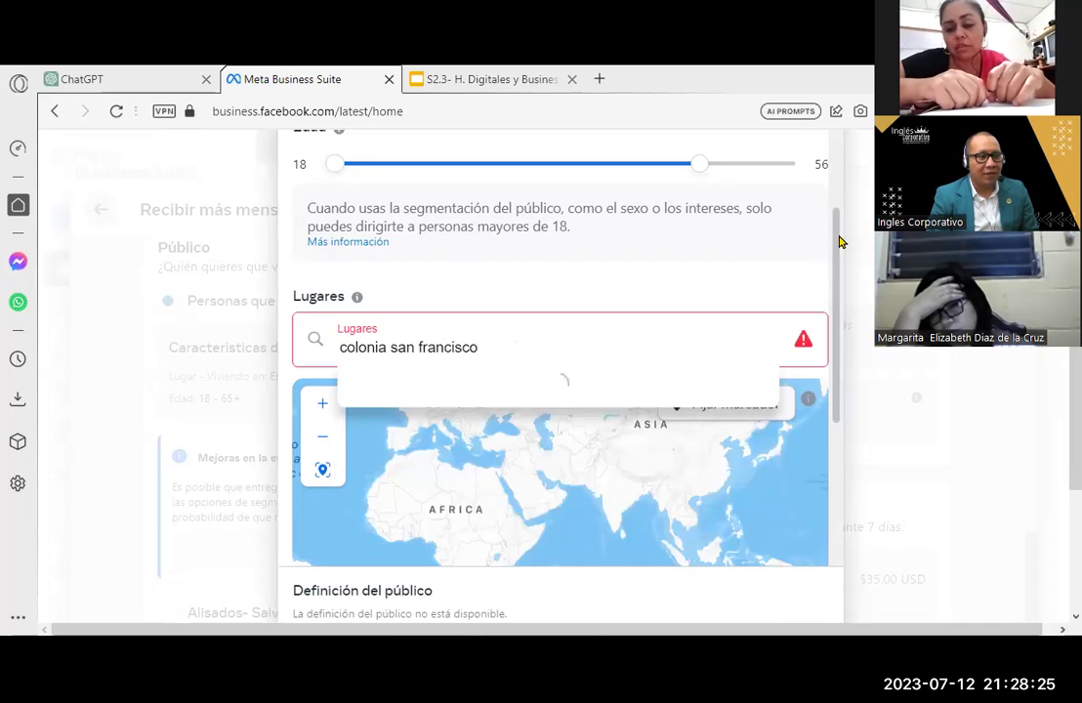
{"action": "type", "text": ", san vi"}
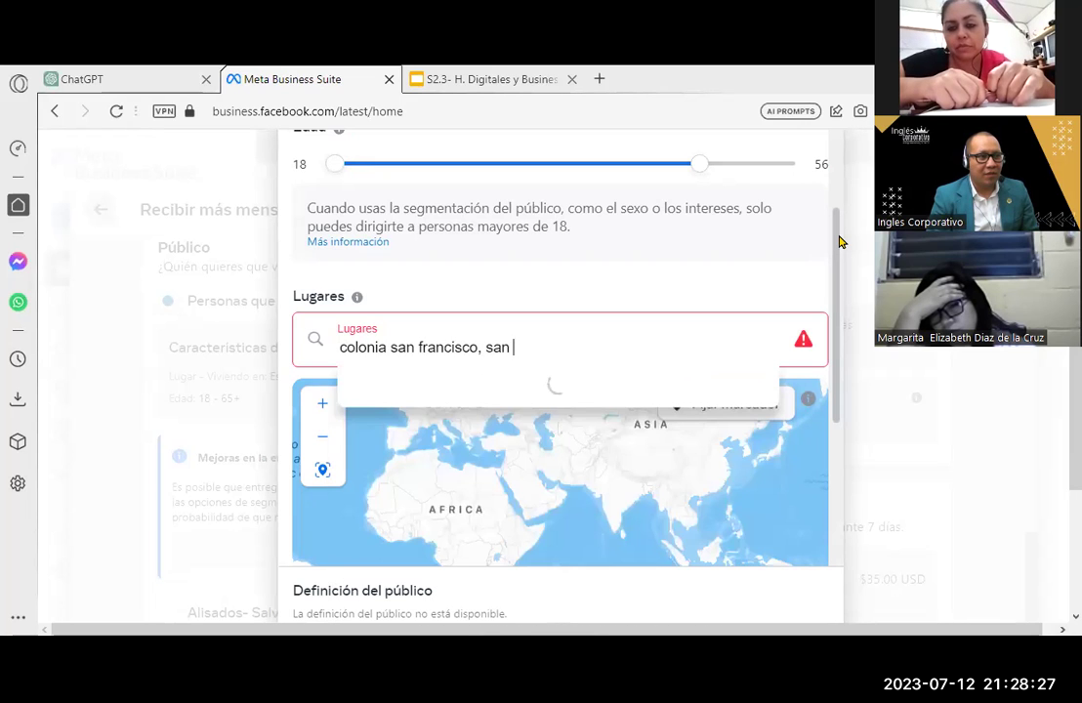
{"action": "type", "text": "cente"}
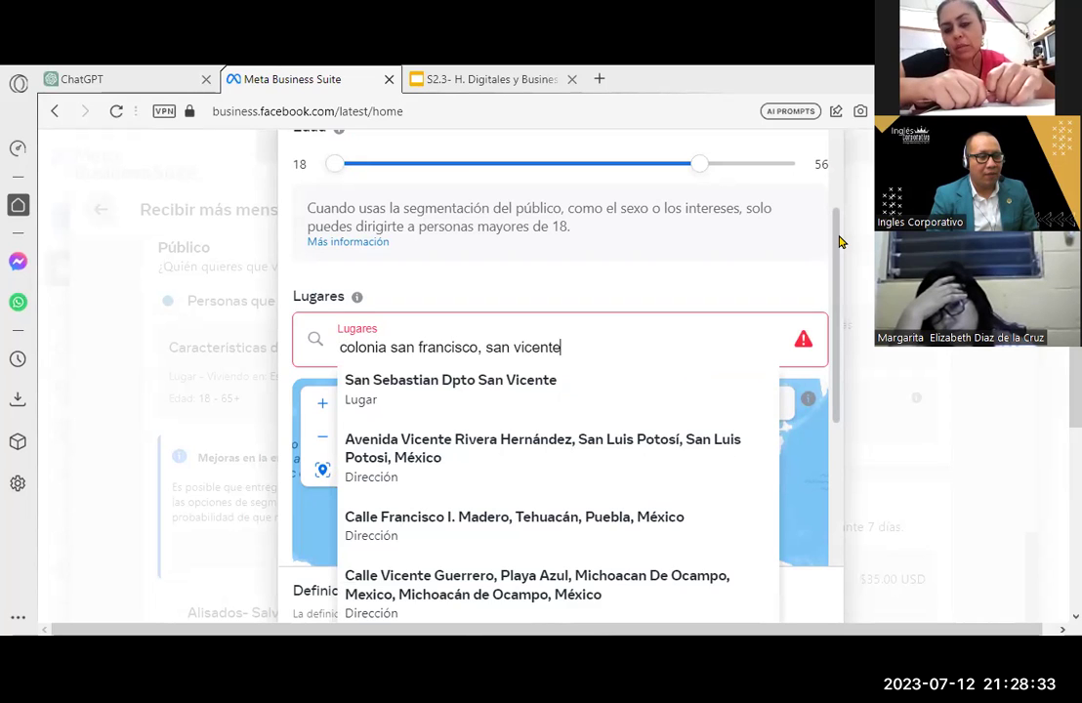
{"action": "key", "text": "BackSpace"}
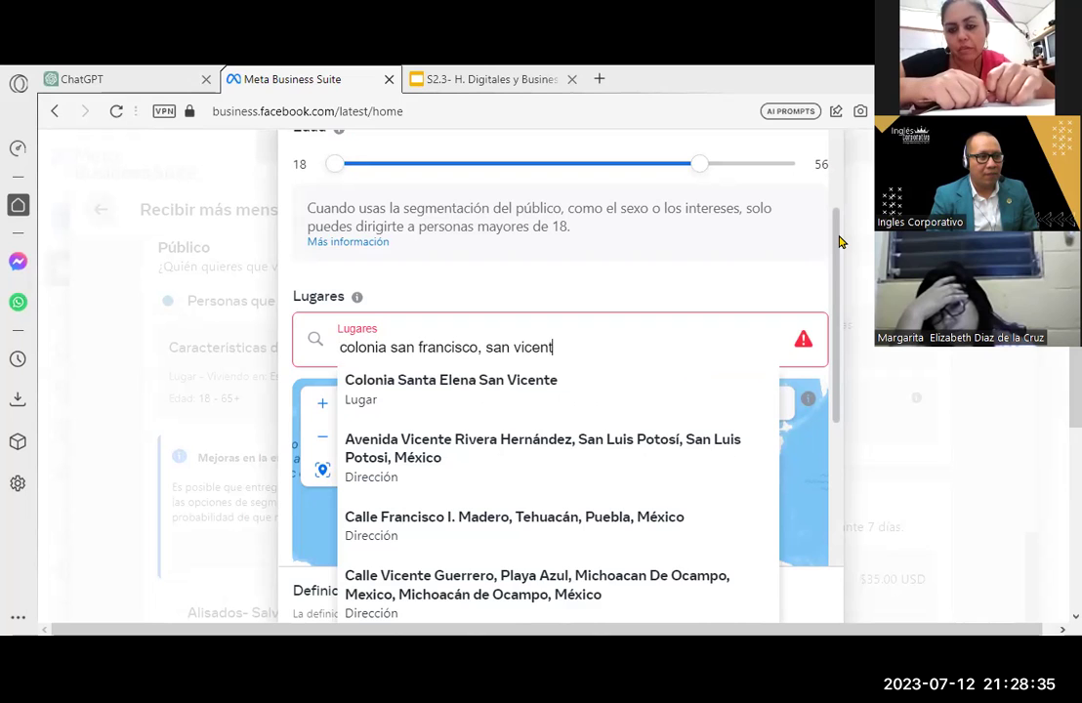
{"action": "key", "text": "BackSpace"}
{"action": "key", "text": "BackSpace"}
{"action": "key", "text": "BackSpace"}
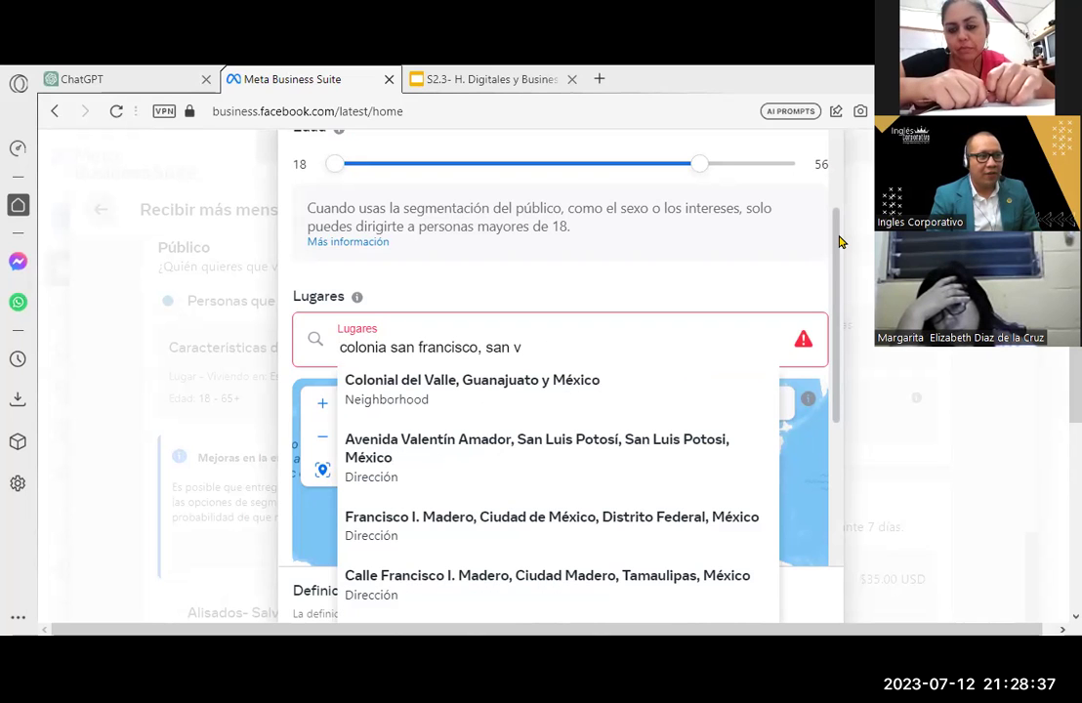
{"action": "key", "text": "ctrl+a"}
{"action": "key", "text": "BackSpace"}
Try the place search 'barrio san francisco, san vicente, el salvador', then clear it
{"action": "type", "text": "barrio san francisco, san v"}
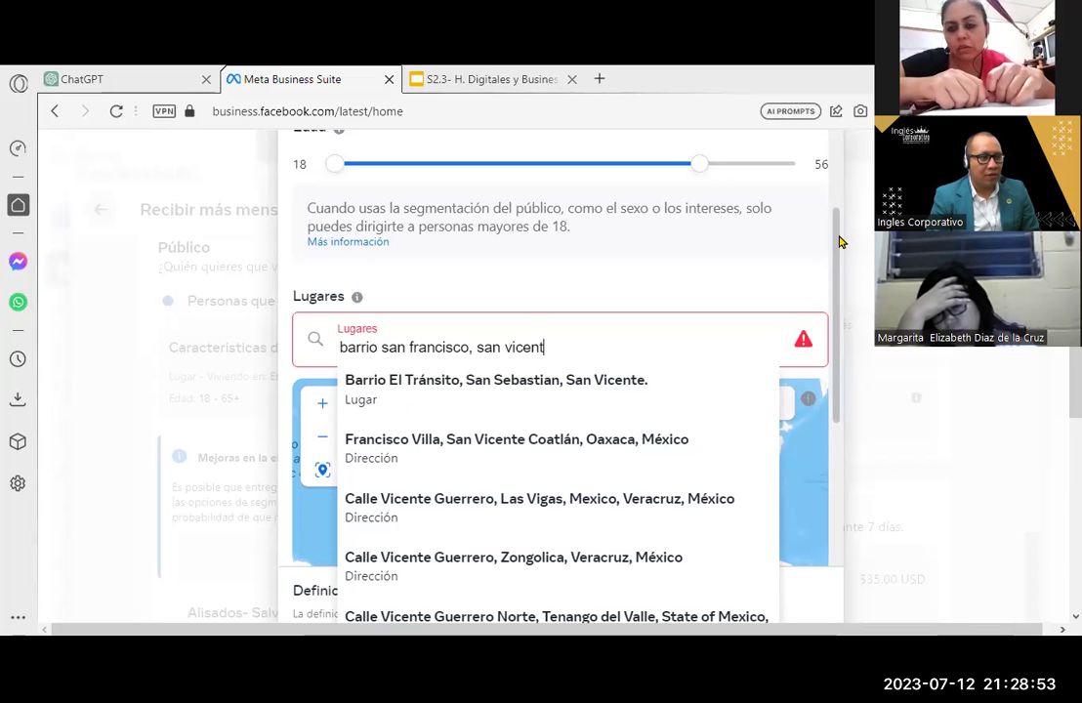
{"action": "type", "text": "e, sa"}
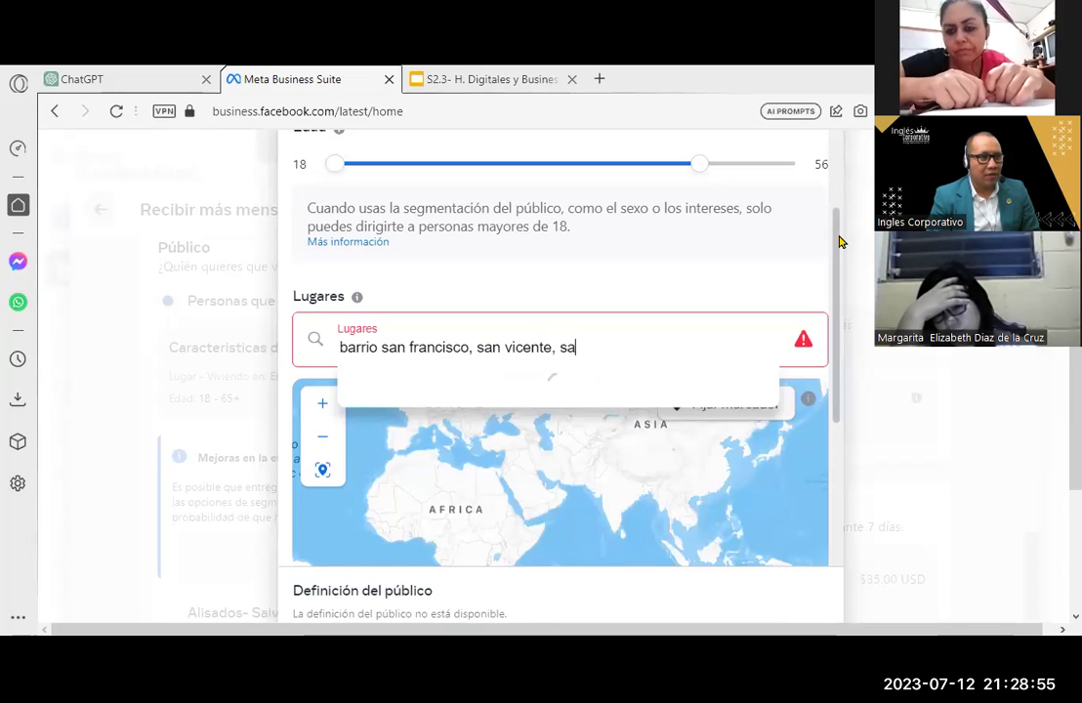
{"action": "key", "text": "BackSpace"}
{"action": "key", "text": "BackSpace"}
{"action": "type", "text": "el"}
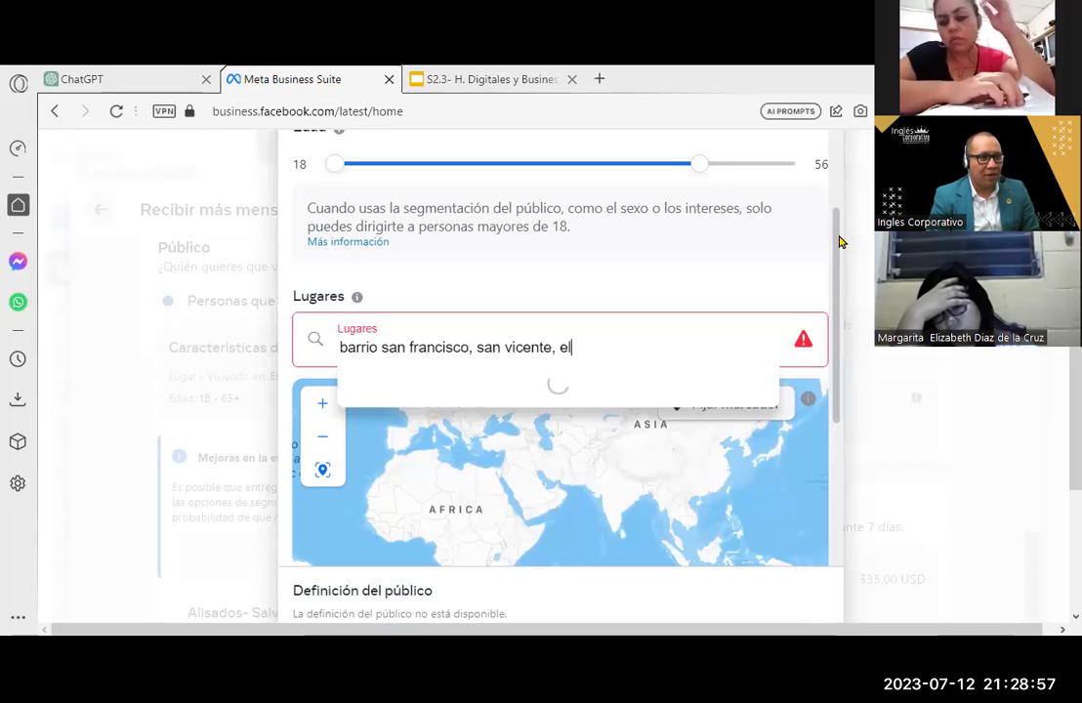
{"action": "key", "text": "BackSpace"}
{"action": "key", "text": "BackSpace"}
{"action": "type", "text": "el salvador"}
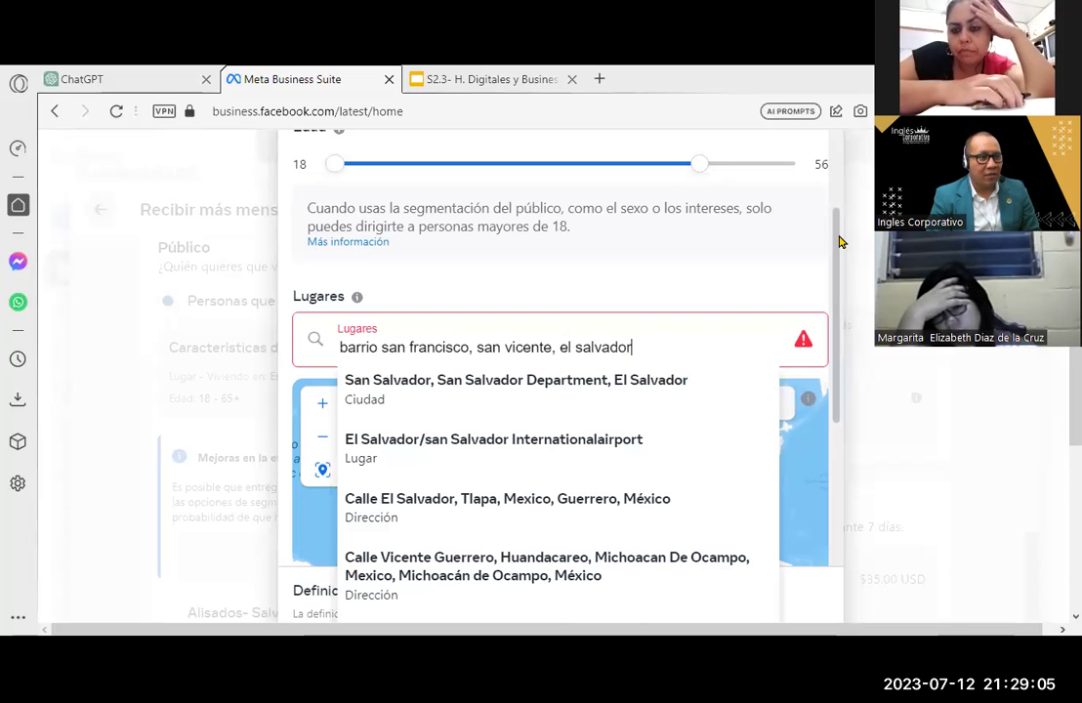
{"action": "key", "text": "BackSpace"}
{"action": "key", "text": "BackSpace"}
{"action": "key", "text": "BackSpace"}
{"action": "key", "text": "BackSpace"}
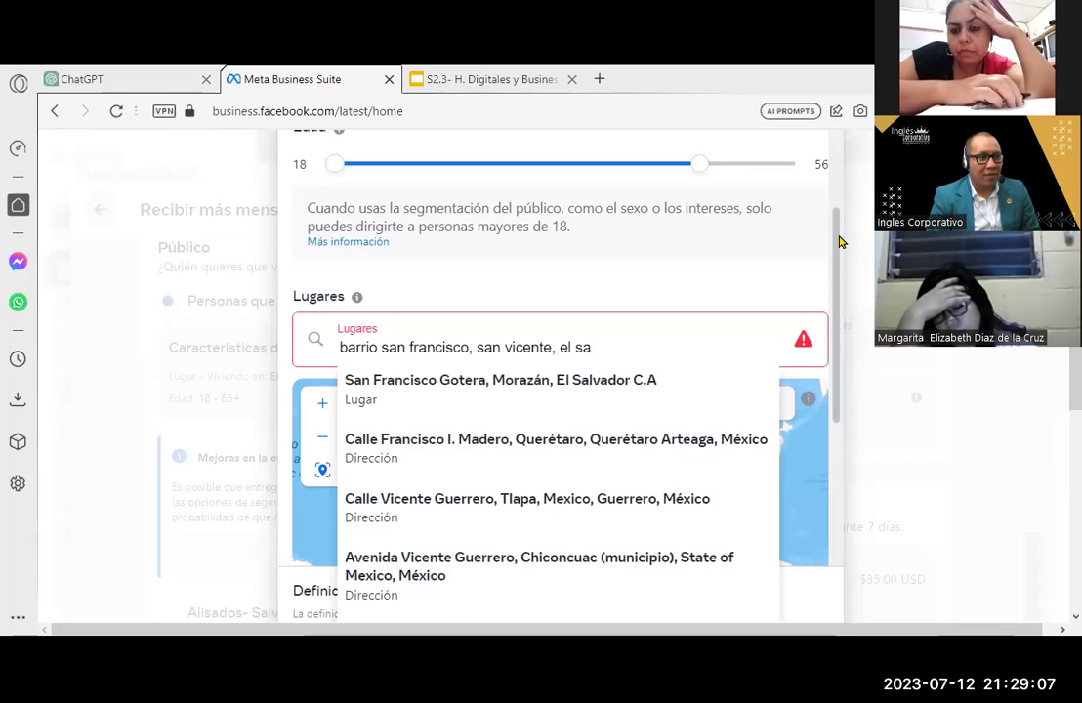
{"action": "key", "text": "BackSpace"}
{"action": "key", "text": "BackSpace"}
{"action": "key", "text": "BackSpace"}
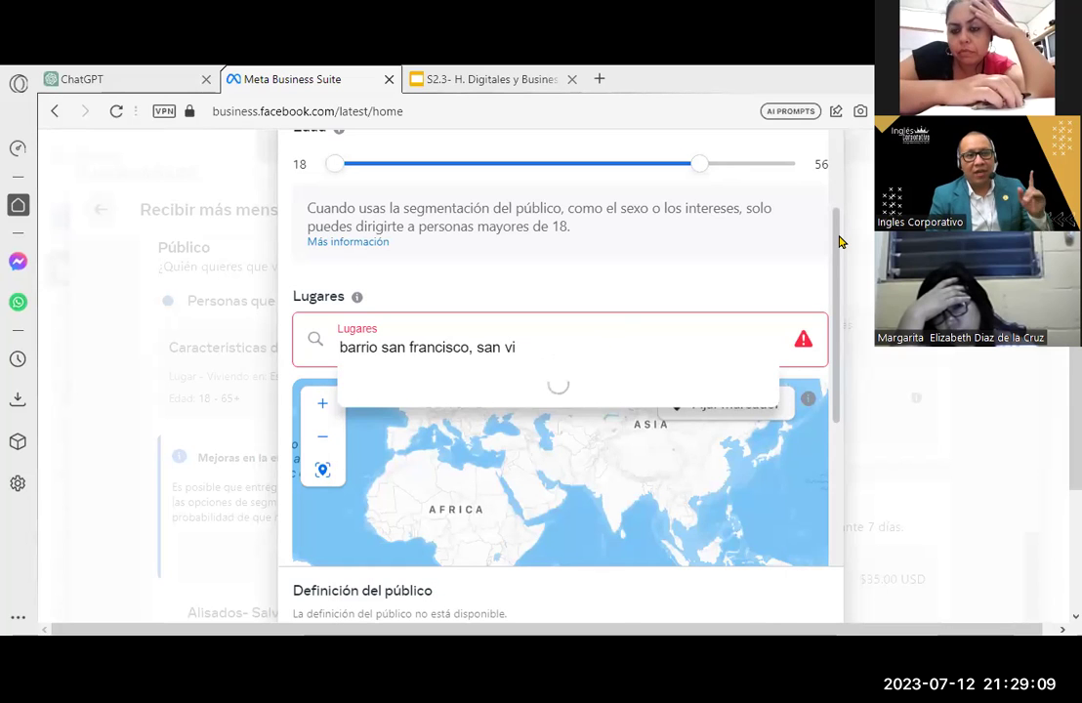
{"action": "key", "text": "ctrl+a"}
{"action": "key", "text": "BackSpace"}
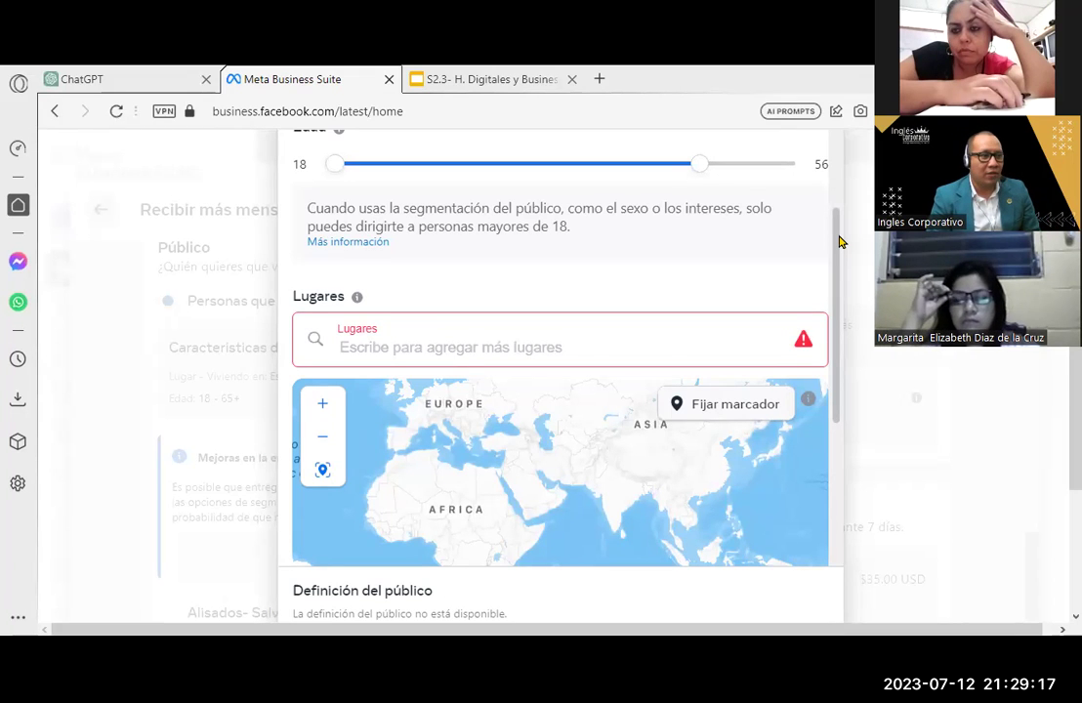
Search 'barrio san francisco, el salvador, san vicente', browse the suggestions, and select the text
{"action": "type", "text": "s"}
{"action": "key", "text": "BackSpace"}
{"action": "type", "text": "barrio san gra"}
{"action": "key", "text": "BackSpace"}
{"action": "key", "text": "BackSpace"}
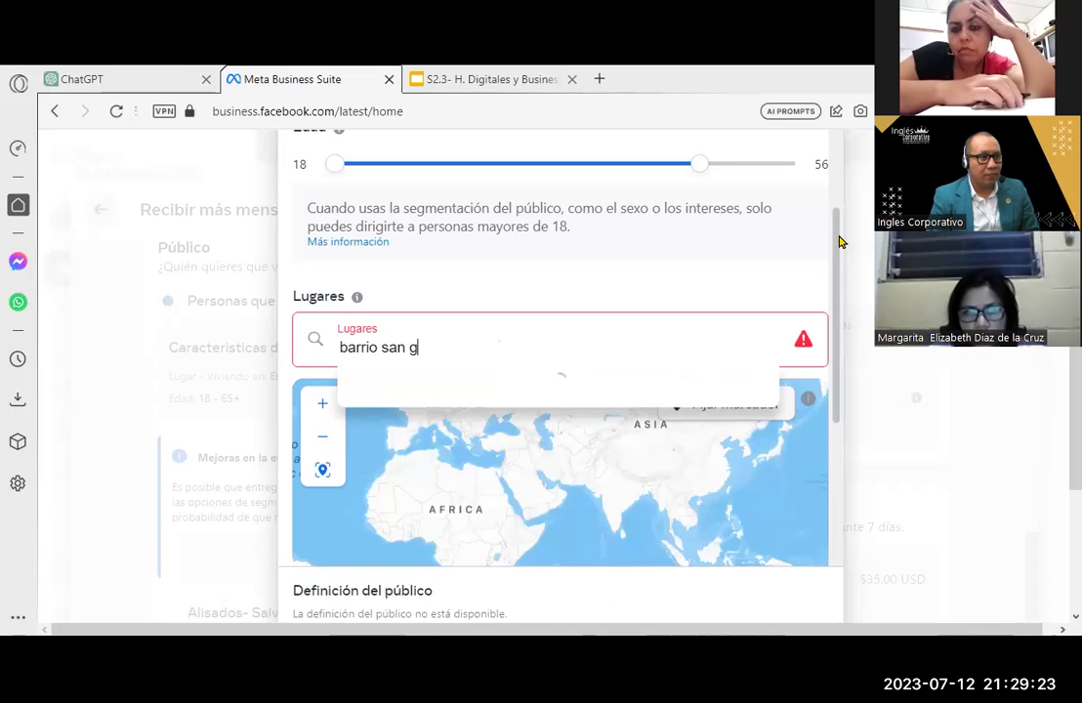
{"action": "key", "text": "BackSpace"}
{"action": "type", "text": "francisco, el salvador,"}
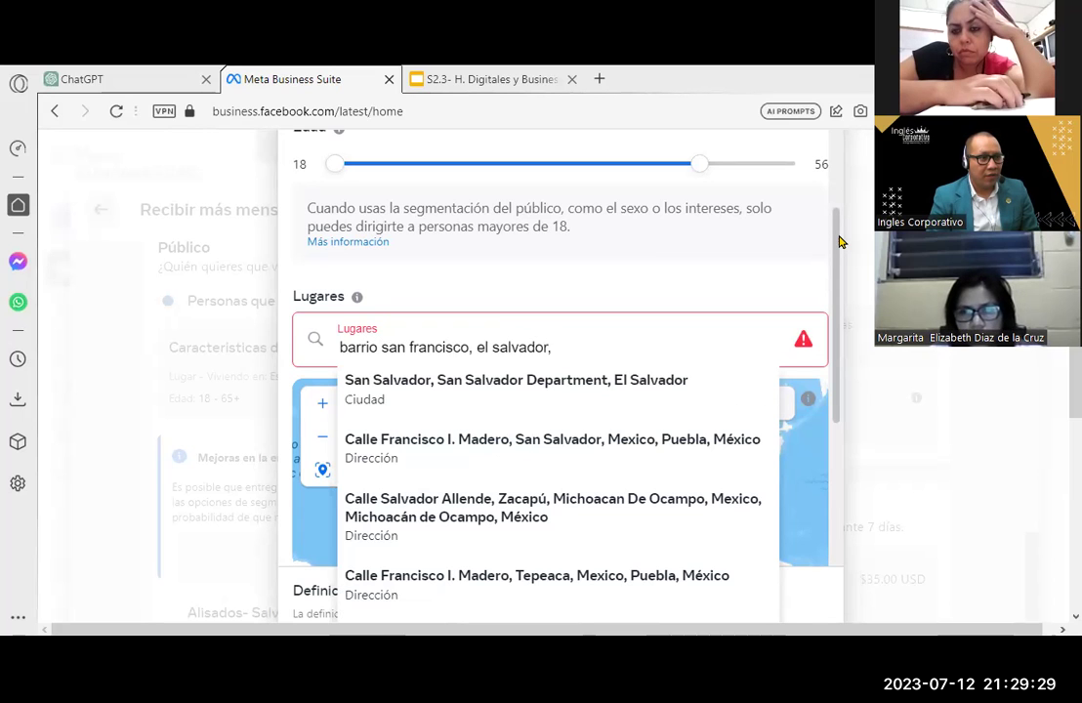
{"action": "type", "text": " san vicente"}
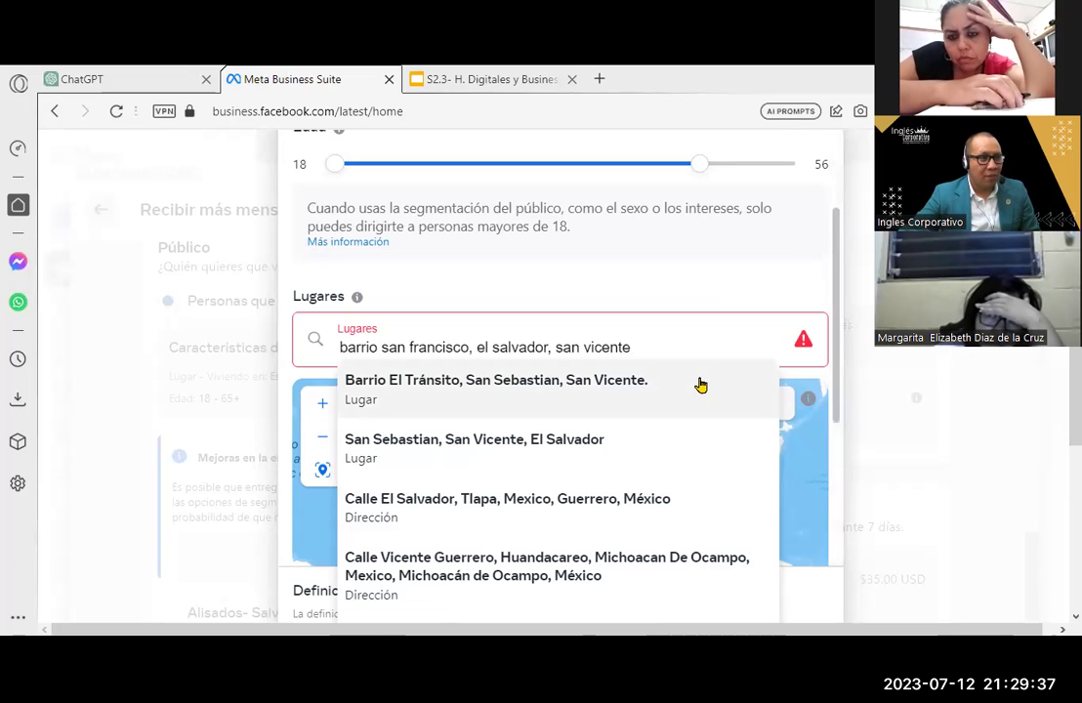
{"action": "scroll", "coordinate": [713, 395], "scroll_direction": "down", "scroll_amount": 1}
{"action": "scroll", "coordinate": [712, 396], "scroll_direction": "down", "scroll_amount": 1}
{"action": "scroll", "coordinate": [713, 395], "scroll_direction": "down", "scroll_amount": 1}
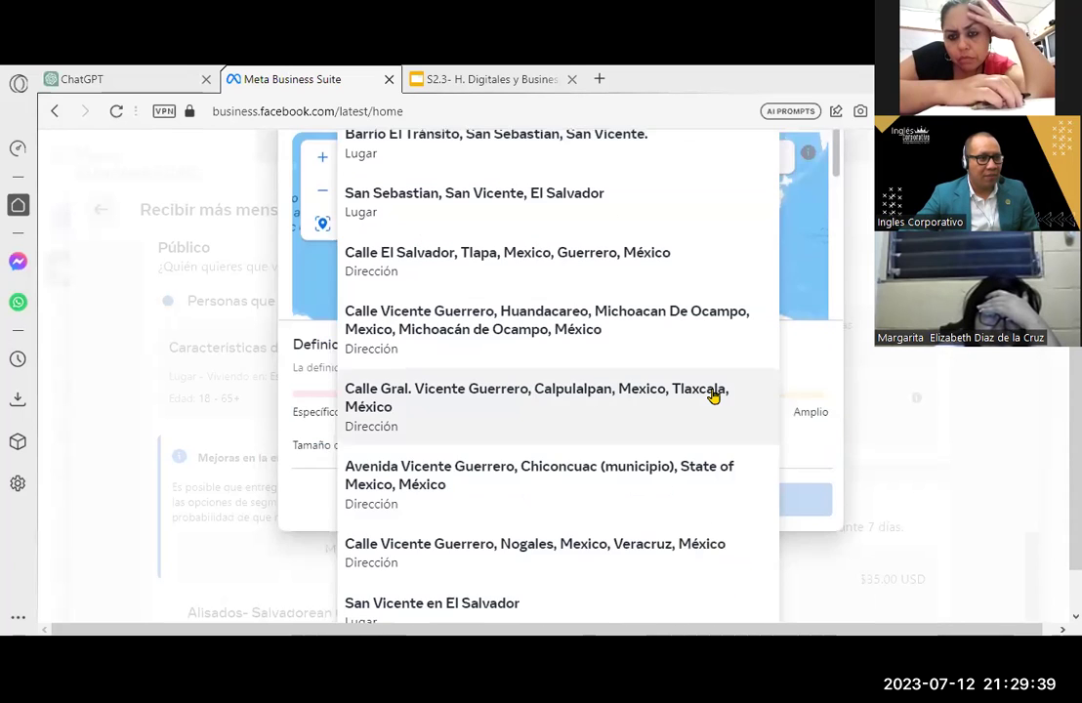
{"action": "scroll", "coordinate": [712, 395], "scroll_direction": "down", "scroll_amount": 1}
{"action": "scroll", "coordinate": [715, 393], "scroll_direction": "up", "scroll_amount": 3}
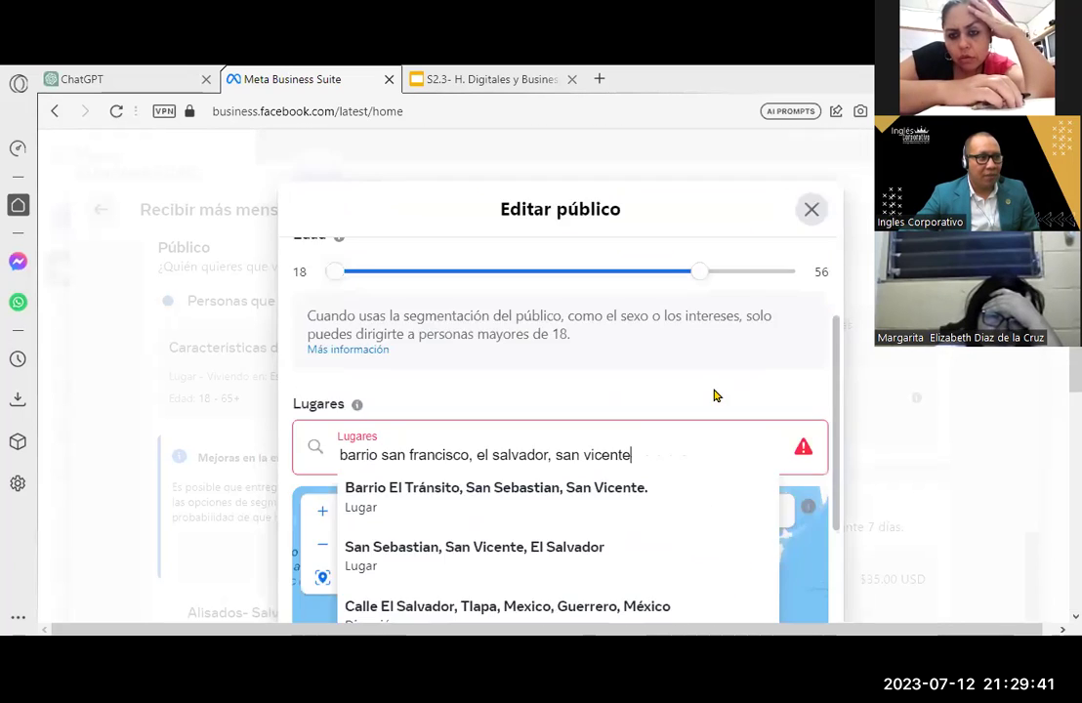
{"action": "scroll", "coordinate": [712, 388], "scroll_direction": "down", "scroll_amount": 3}
{"action": "scroll", "coordinate": [712, 387], "scroll_direction": "down", "scroll_amount": 2}
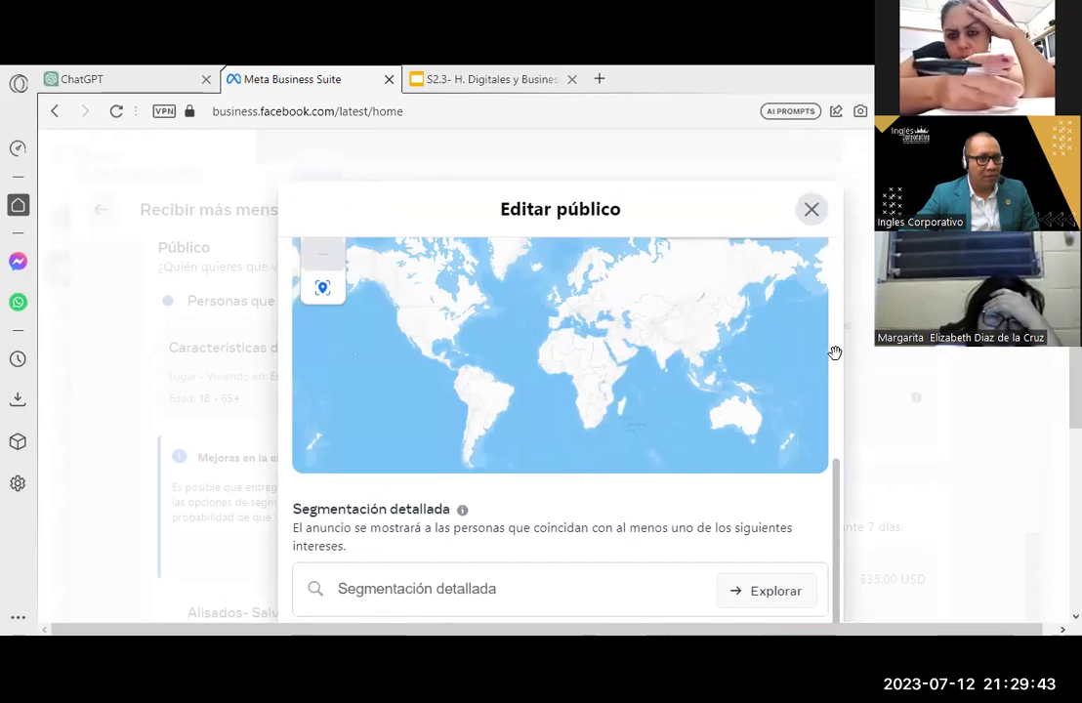
{"action": "scroll", "coordinate": [781, 362], "scroll_direction": "up", "scroll_amount": 3}
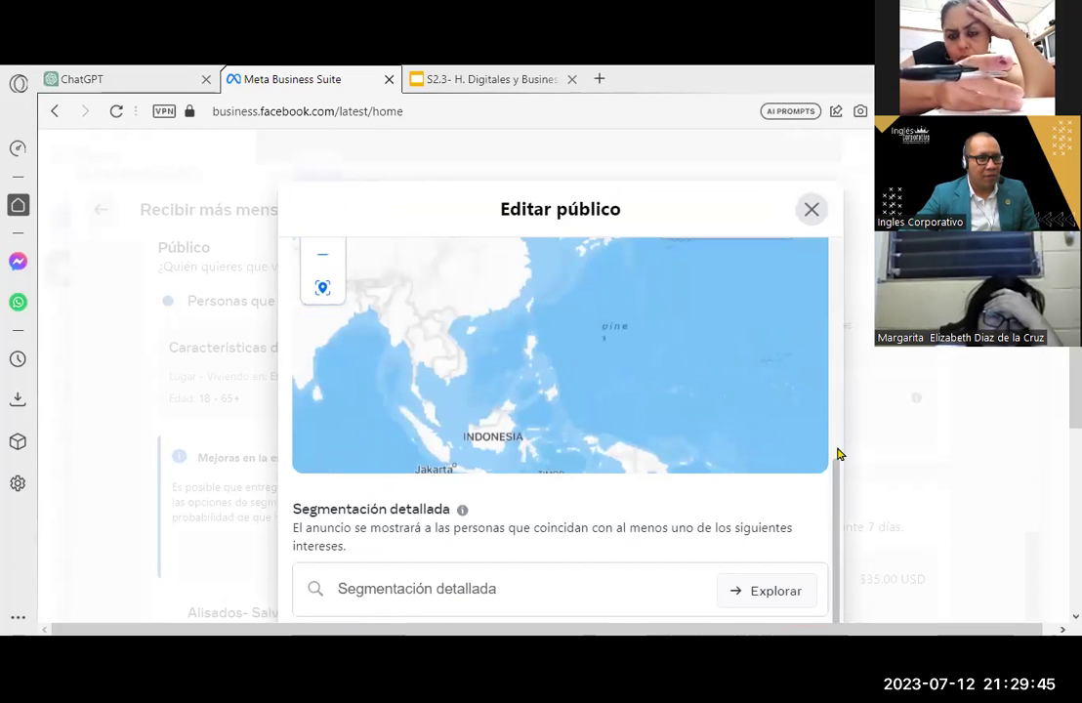
{"action": "scroll", "coordinate": [840, 439], "scroll_direction": "up", "scroll_amount": 3}
{"action": "scroll", "coordinate": [843, 431], "scroll_direction": "down", "scroll_amount": 2}
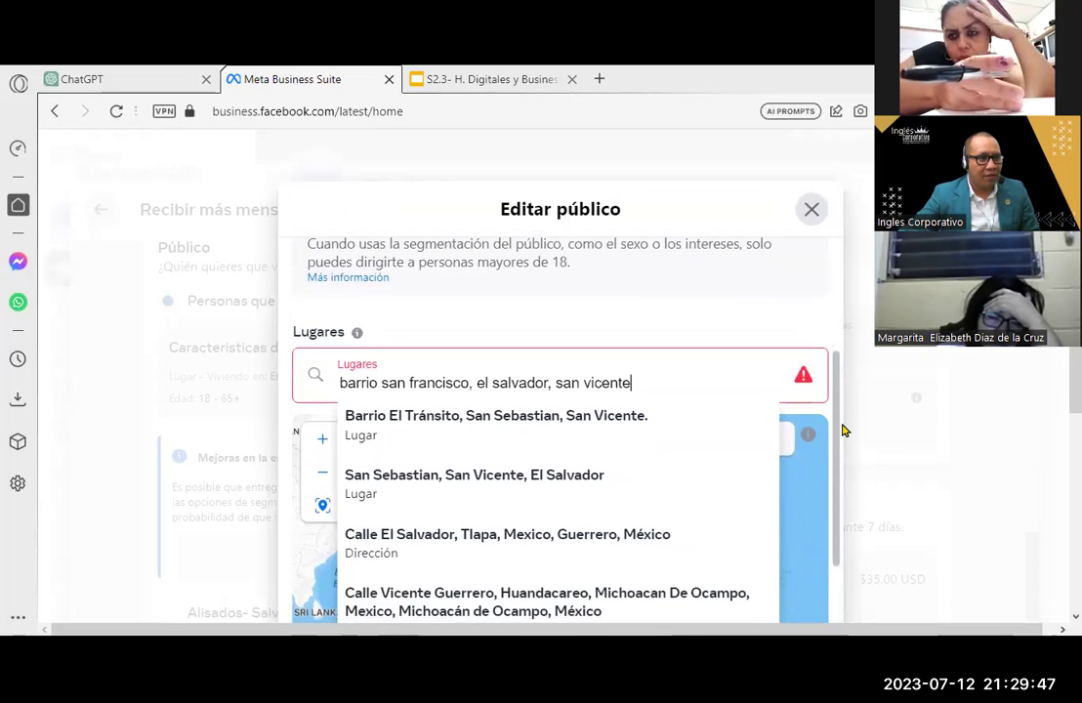
{"action": "left_click_drag", "start_coordinate": [664, 386], "coordinate": [332, 386]}
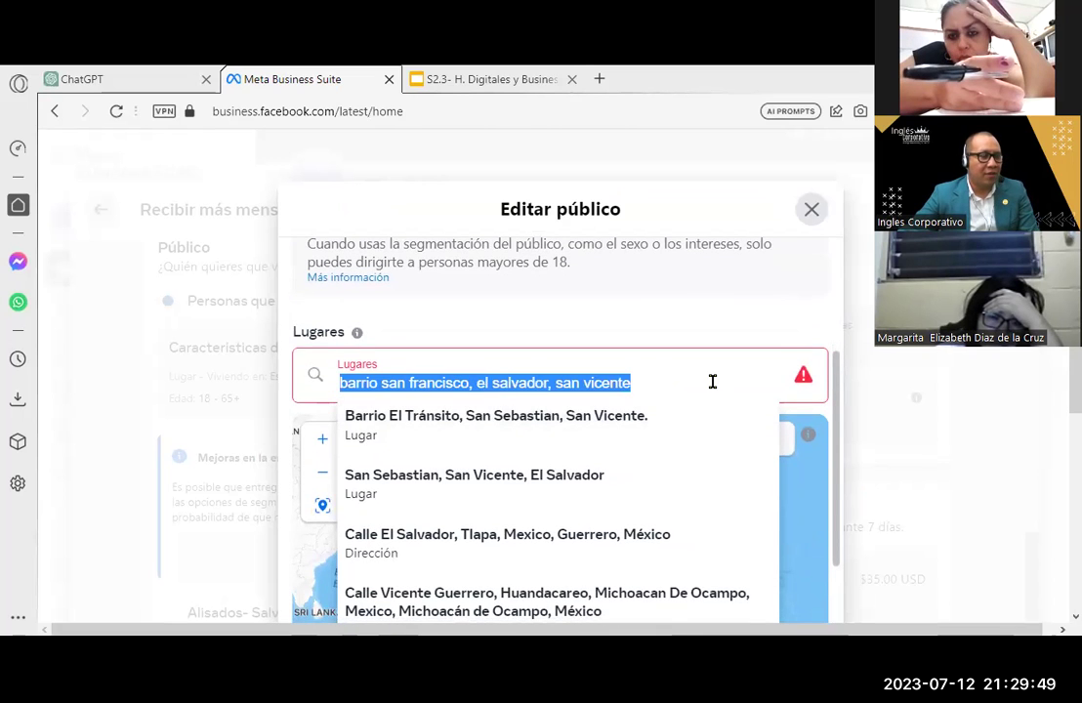
Replace the search with 'calle principal san vicente' and add Calle Principal, San Vicente, El Salvador
{"action": "key", "text": "BackSpace"}
{"action": "type", "text": "calle princu"}
{"action": "key", "text": "BackSpace"}
{"action": "type", "text": "ipal e"}
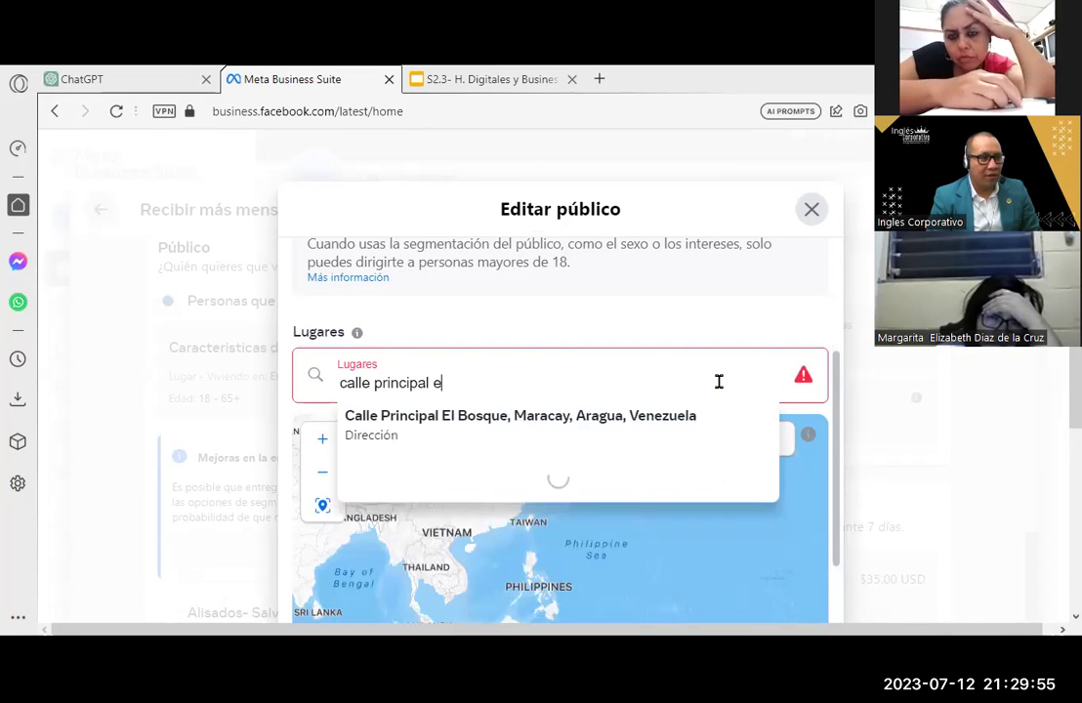
{"action": "key", "text": "BackSpace"}
{"action": "key", "text": "BackSpace"}
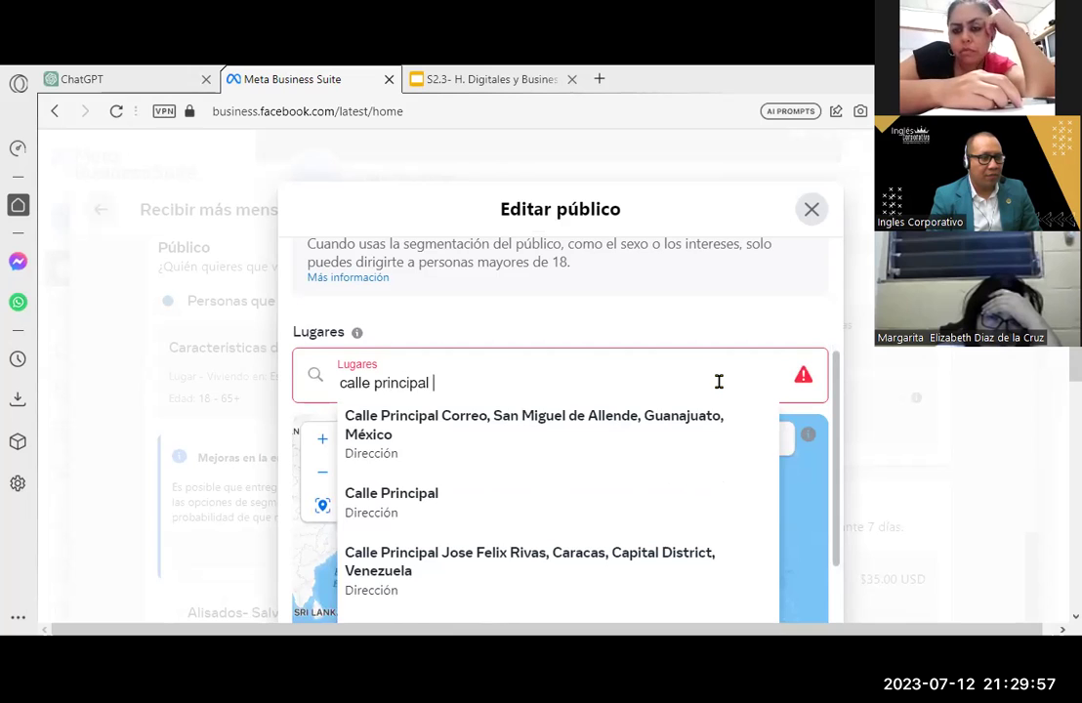
{"action": "type", "text": "san vicente"}
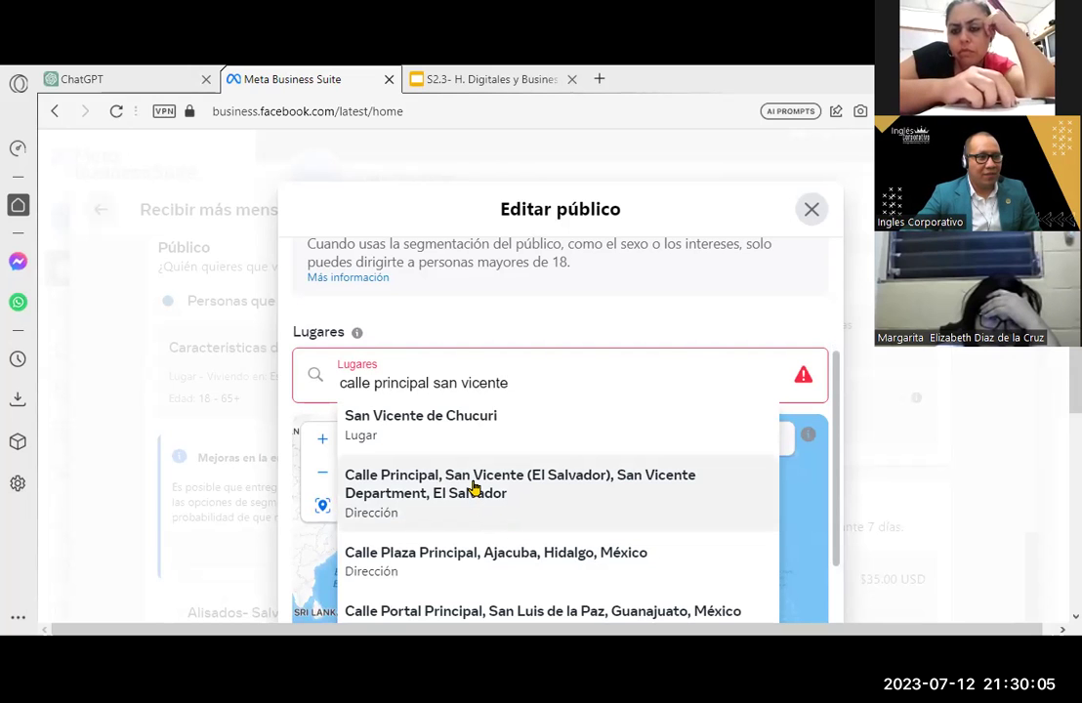
{"action": "key", "text": "Return"}
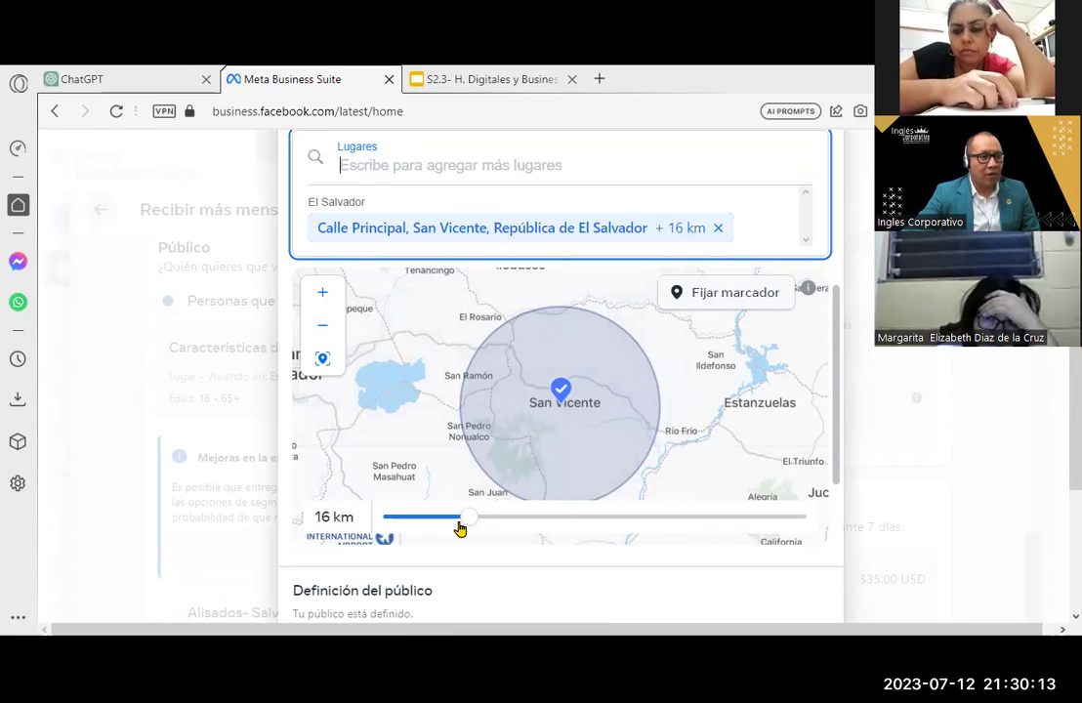
Set the Calle Principal, San Vicente targeting radius to 8 km and scroll back up to Lugares
{"action": "mouse_move", "coordinate": [452, 523]}
{"action": "left_mouse_down"}
{"action": "mouse_move", "coordinate": [441, 521]}
{"action": "mouse_move", "coordinate": [521, 521]}
{"action": "mouse_move", "coordinate": [395, 528]}
{"action": "left_mouse_up"}
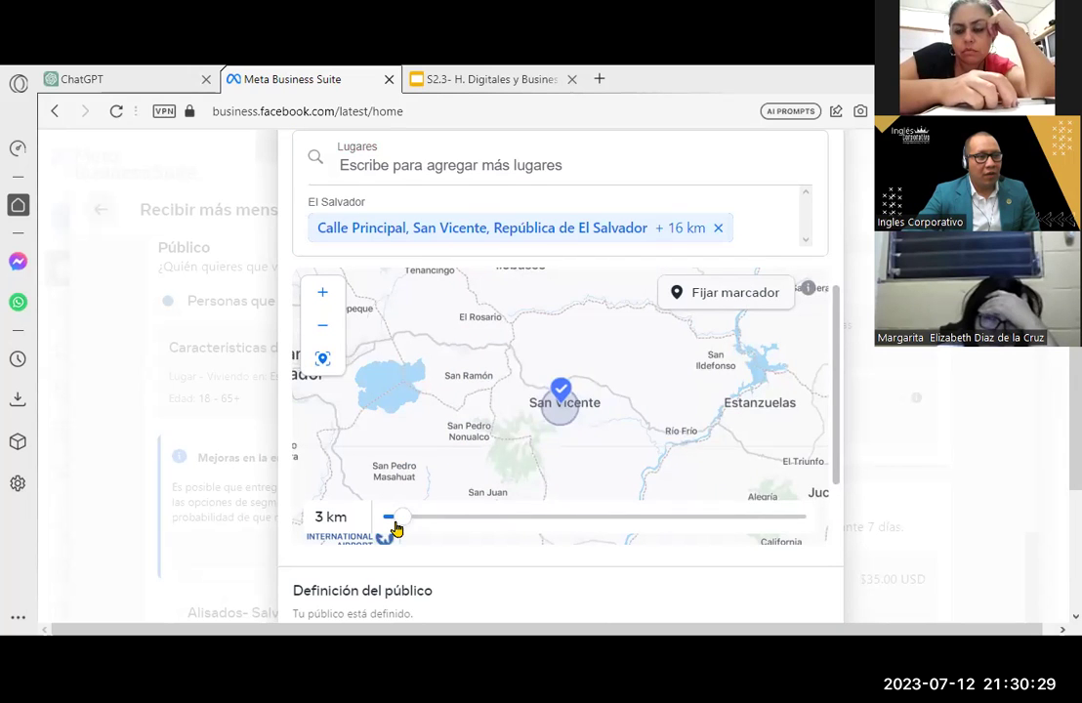
{"action": "left_click_drag", "start_coordinate": [395, 528], "coordinate": [400, 527]}
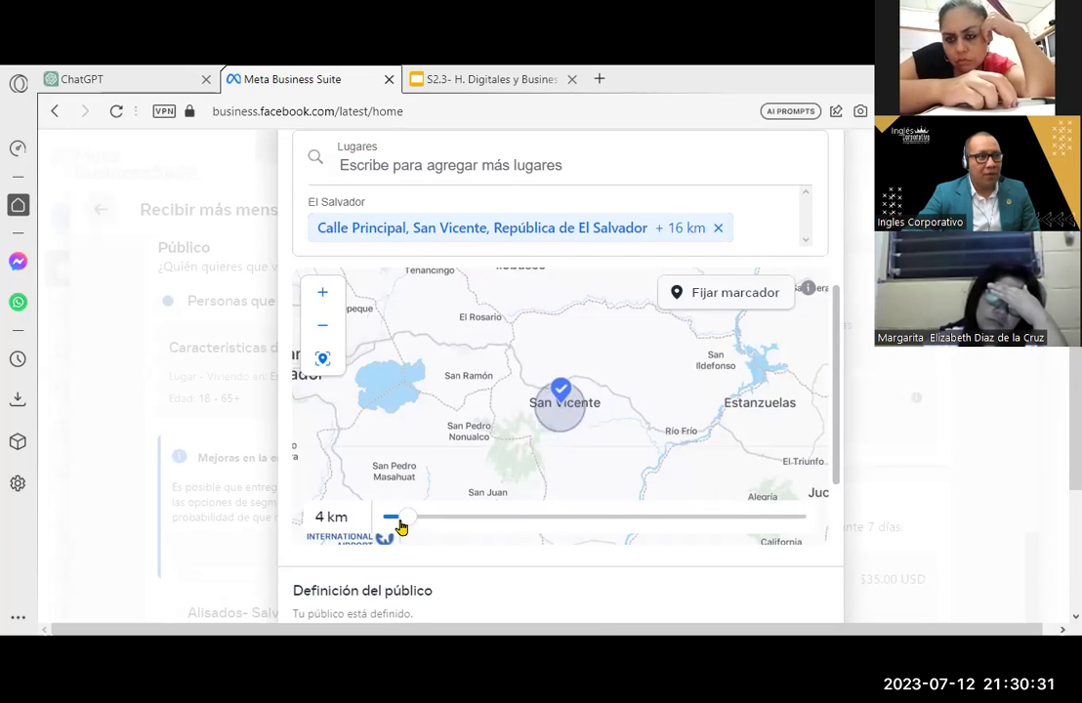
{"action": "left_click_drag", "start_coordinate": [402, 527], "coordinate": [379, 528]}
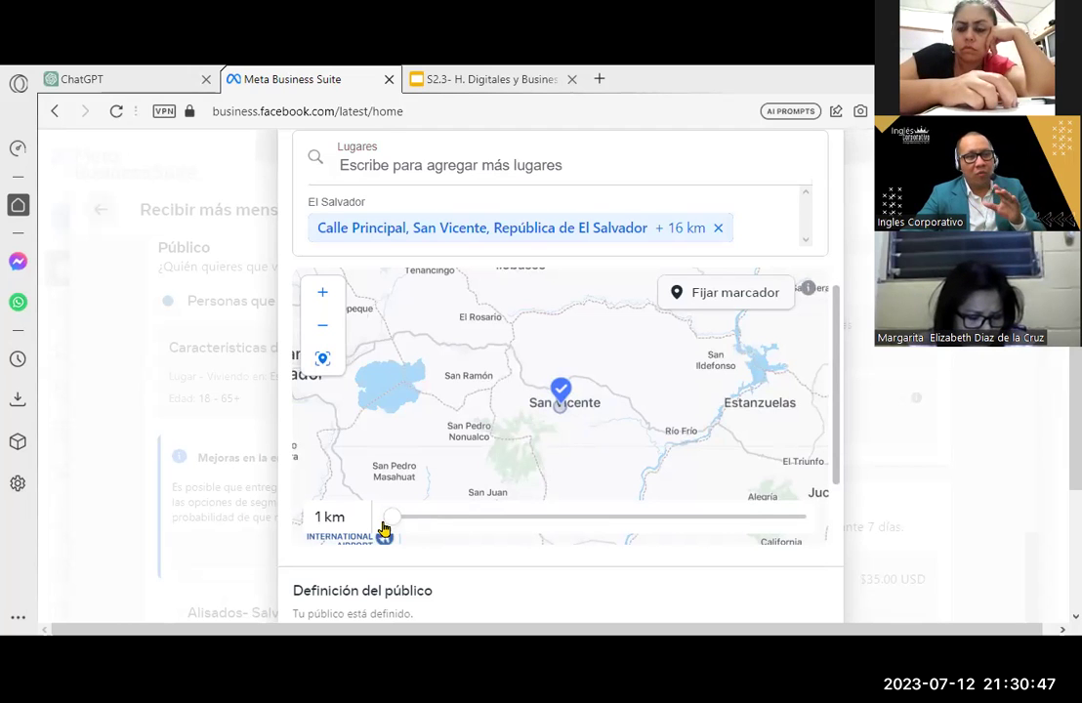
{"action": "left_click", "coordinate": [386, 527]}
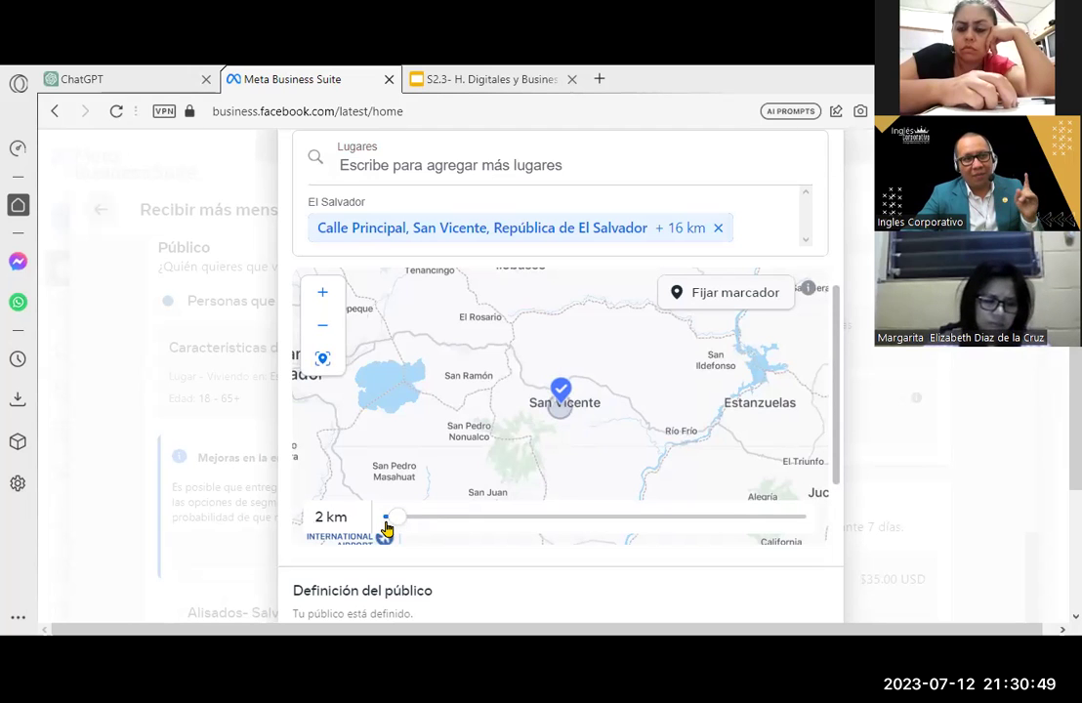
{"action": "left_click_drag", "start_coordinate": [385, 527], "coordinate": [426, 525]}
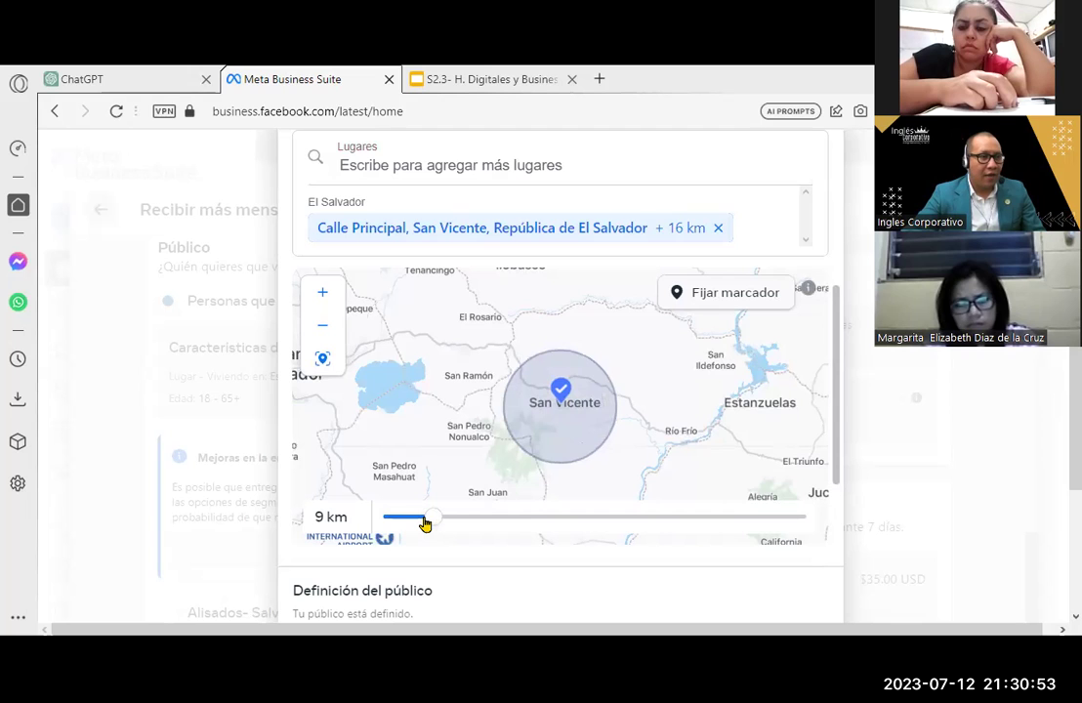
{"action": "left_click_drag", "start_coordinate": [426, 526], "coordinate": [422, 524]}
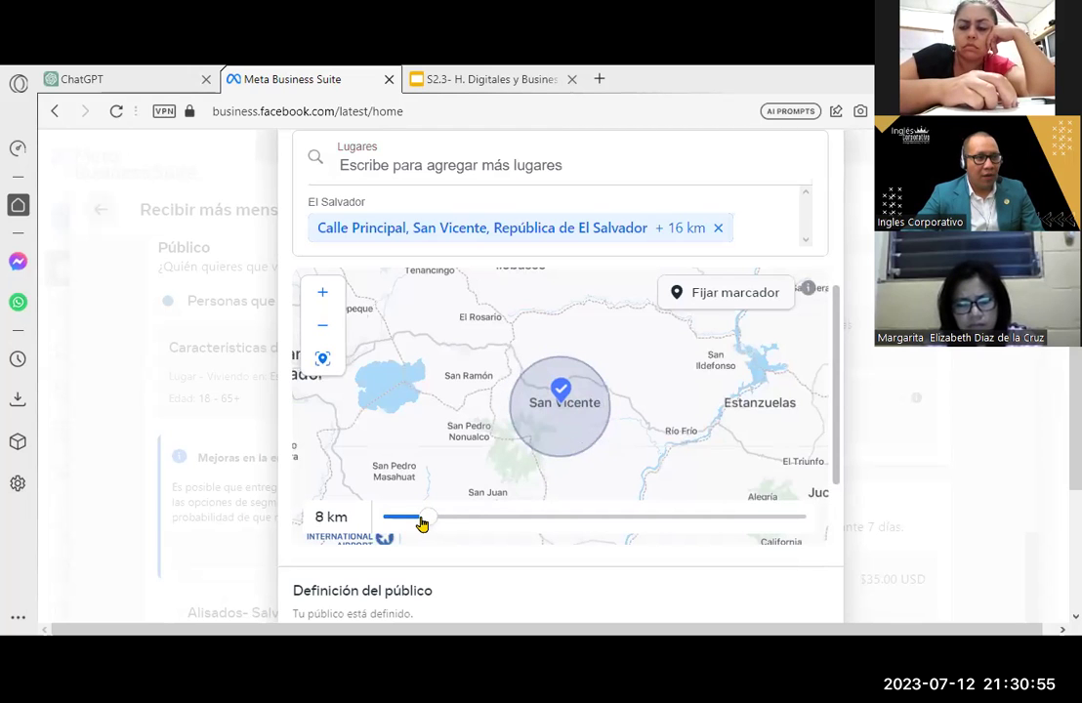
{"action": "scroll", "coordinate": [469, 466], "scroll_direction": "down", "scroll_amount": 1}
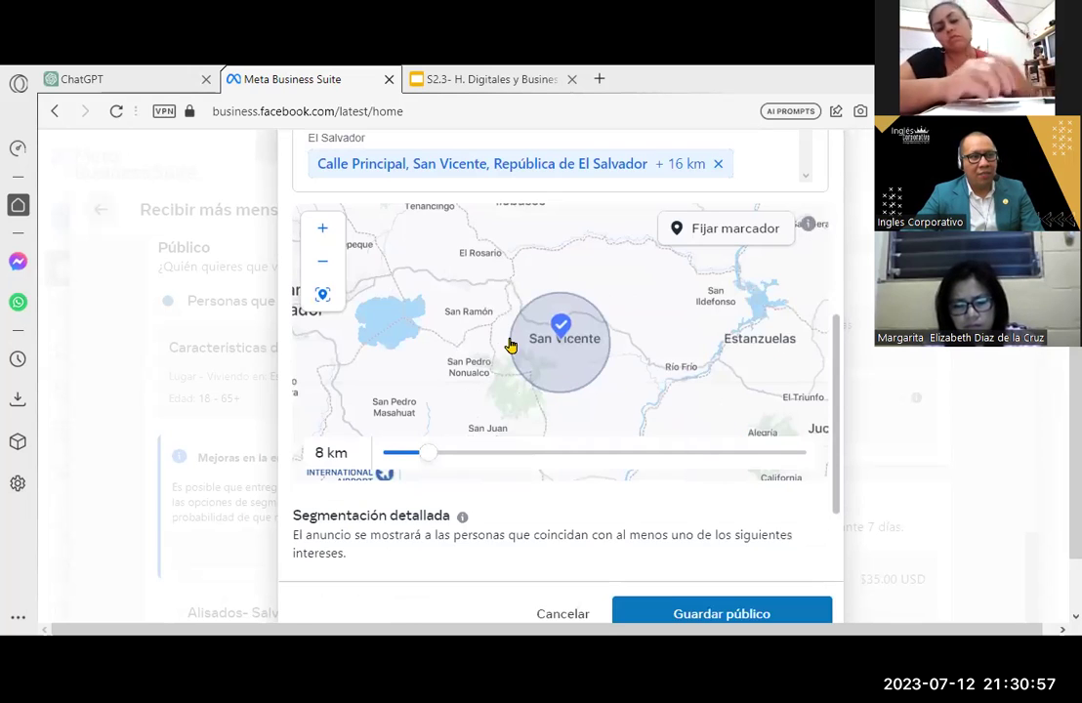
{"action": "left_click_drag", "start_coordinate": [833, 430], "coordinate": [832, 379]}
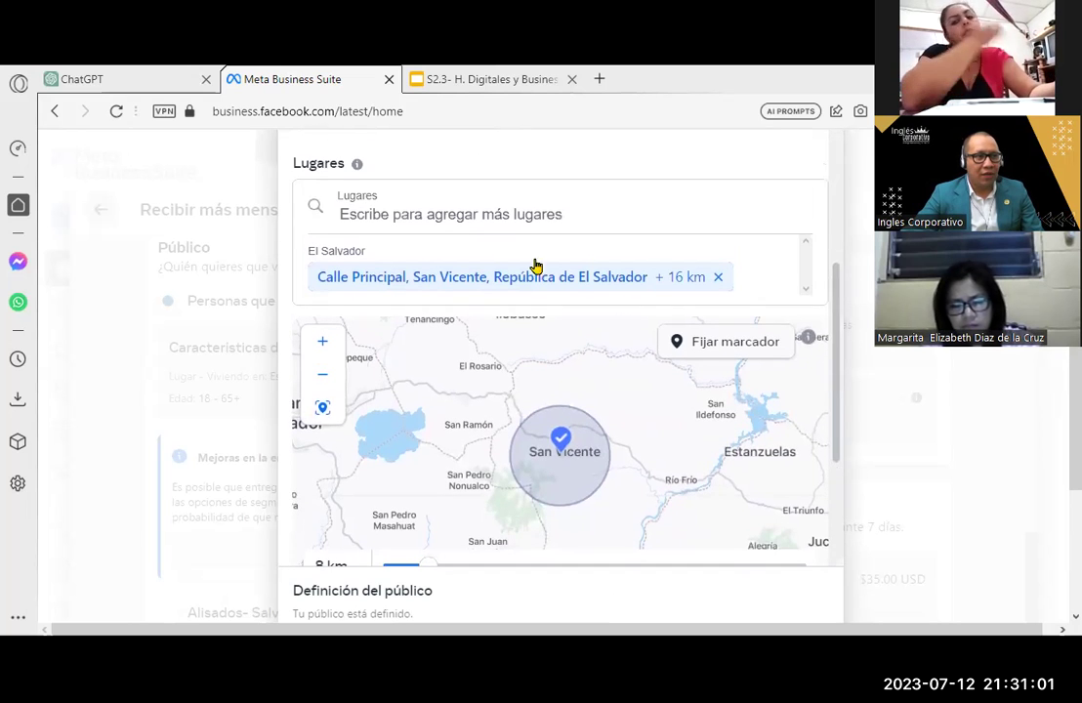
{"action": "left_click", "coordinate": [486, 226]}
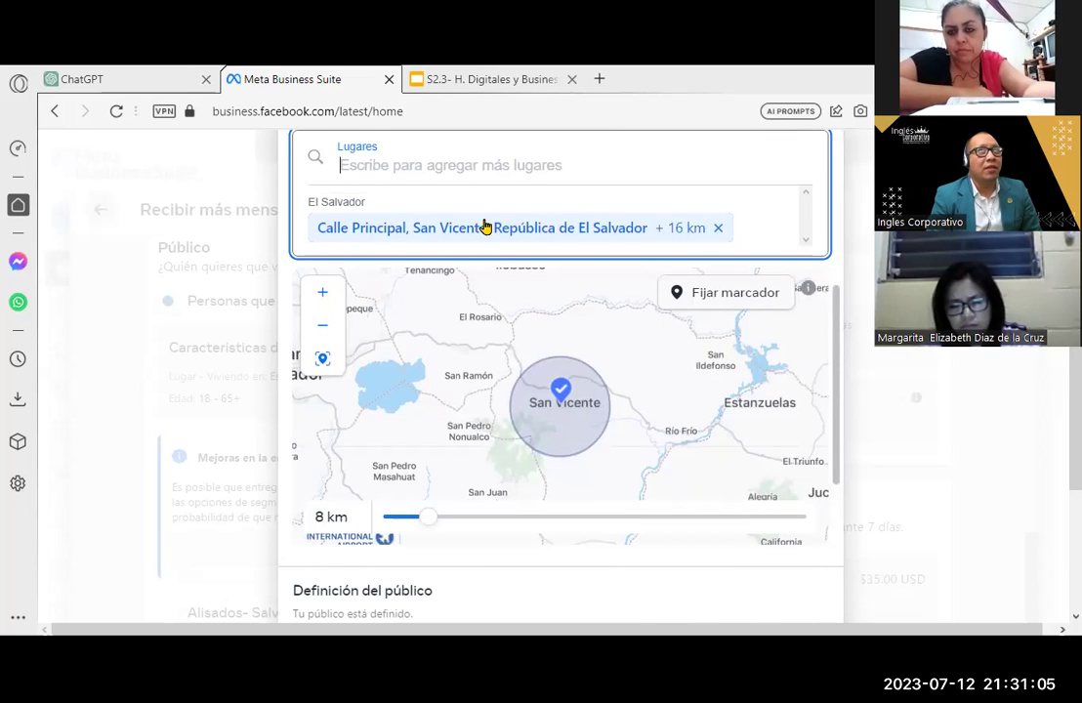
{"action": "type", "text": "parque"}
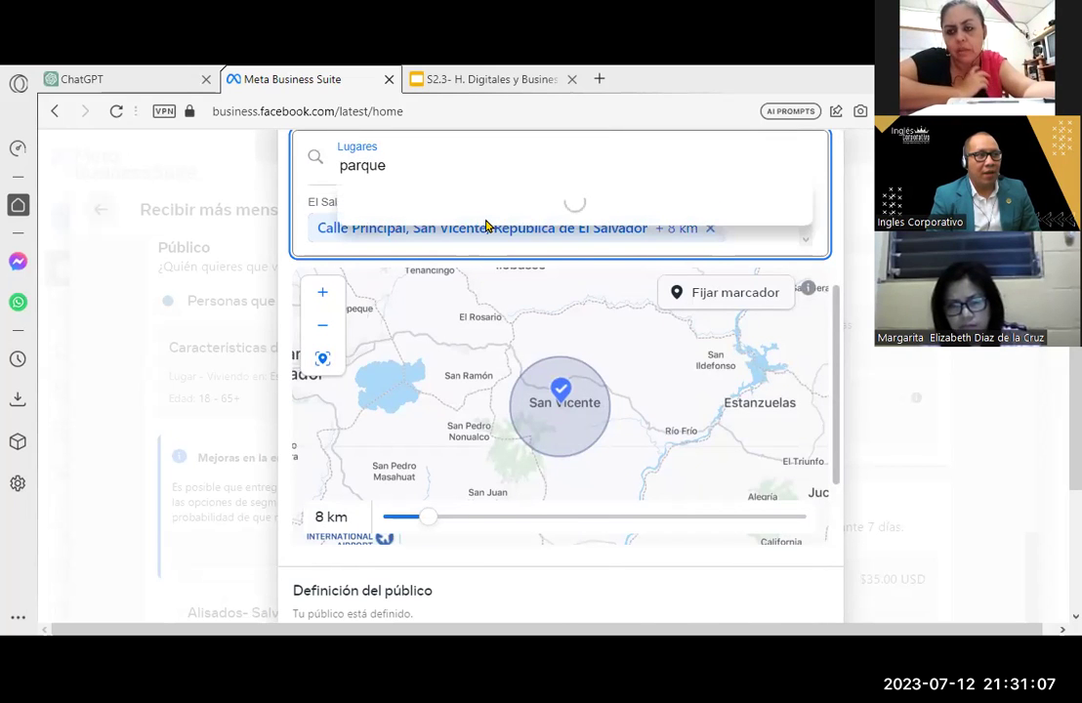
{"action": "type", "text": " cañas"}
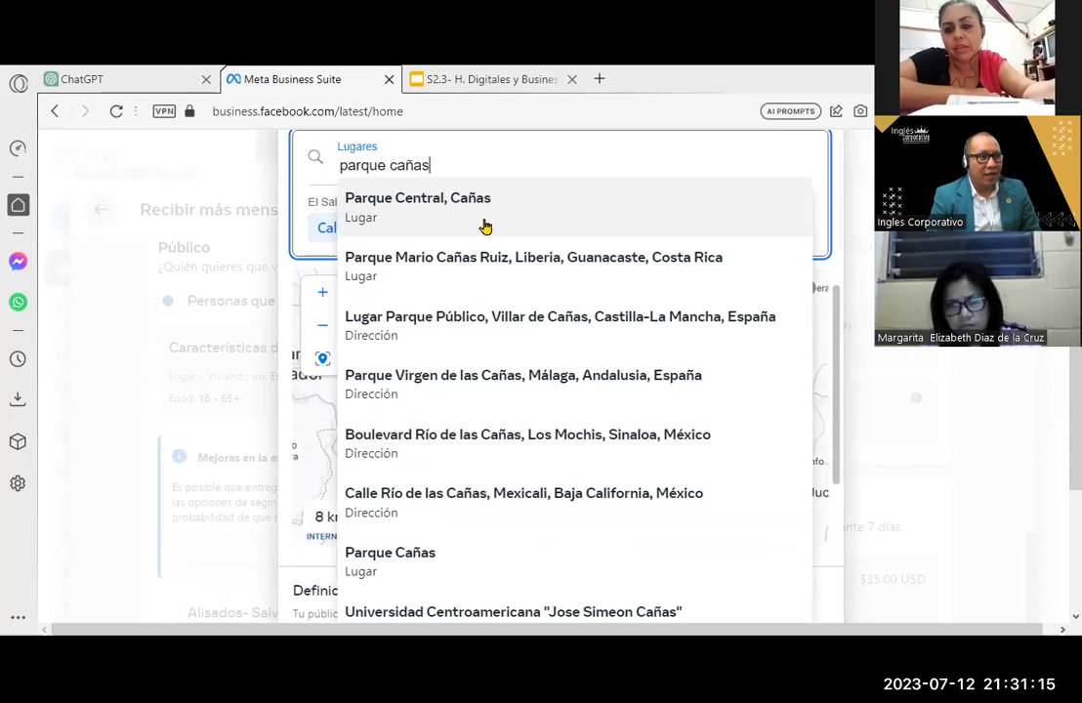
{"action": "type", "text": ", sa"}
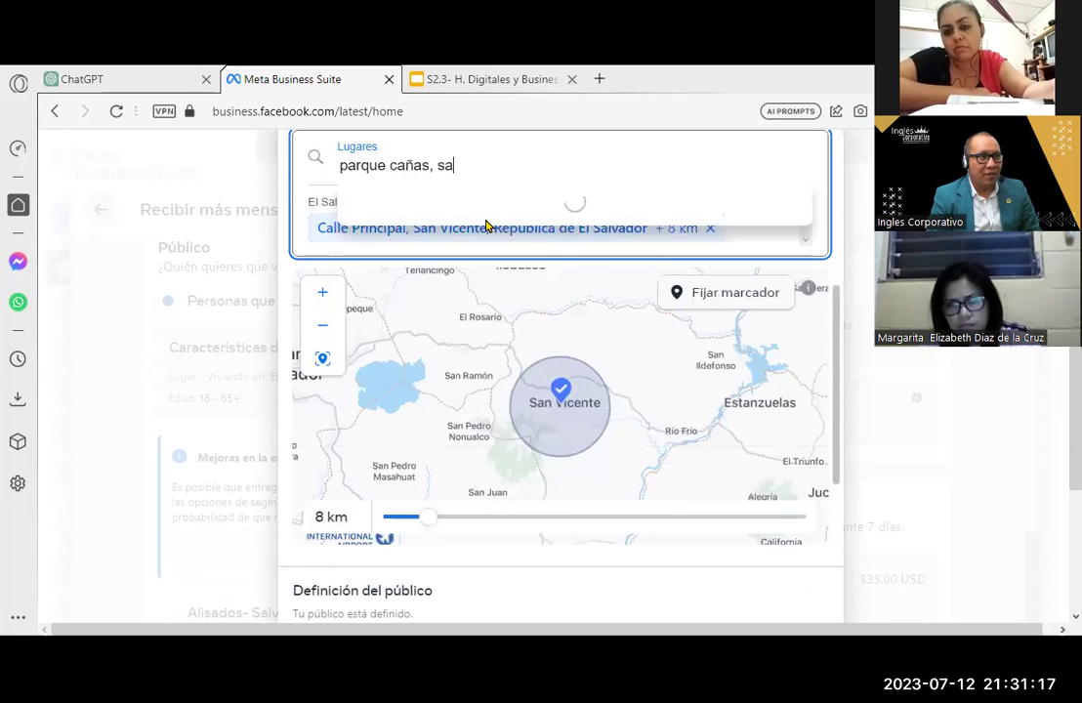
{"action": "type", "text": "n vicente"}
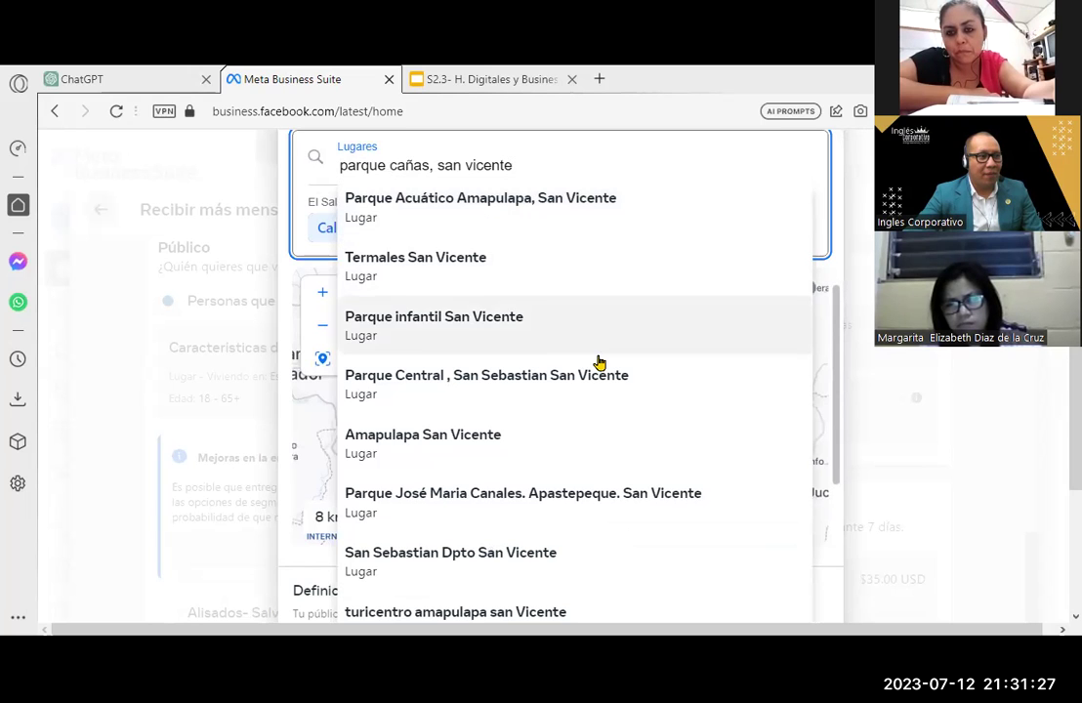
{"action": "scroll", "coordinate": [598, 363], "scroll_direction": "down", "scroll_amount": 1}
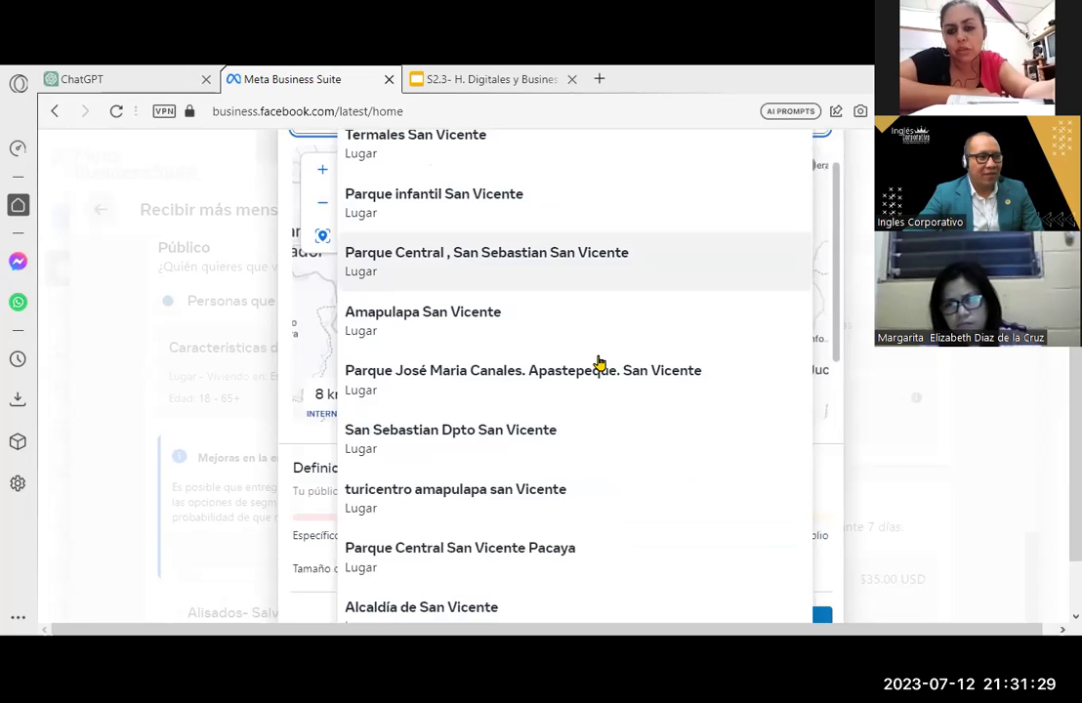
{"action": "scroll", "coordinate": [599, 363], "scroll_direction": "down", "scroll_amount": 1}
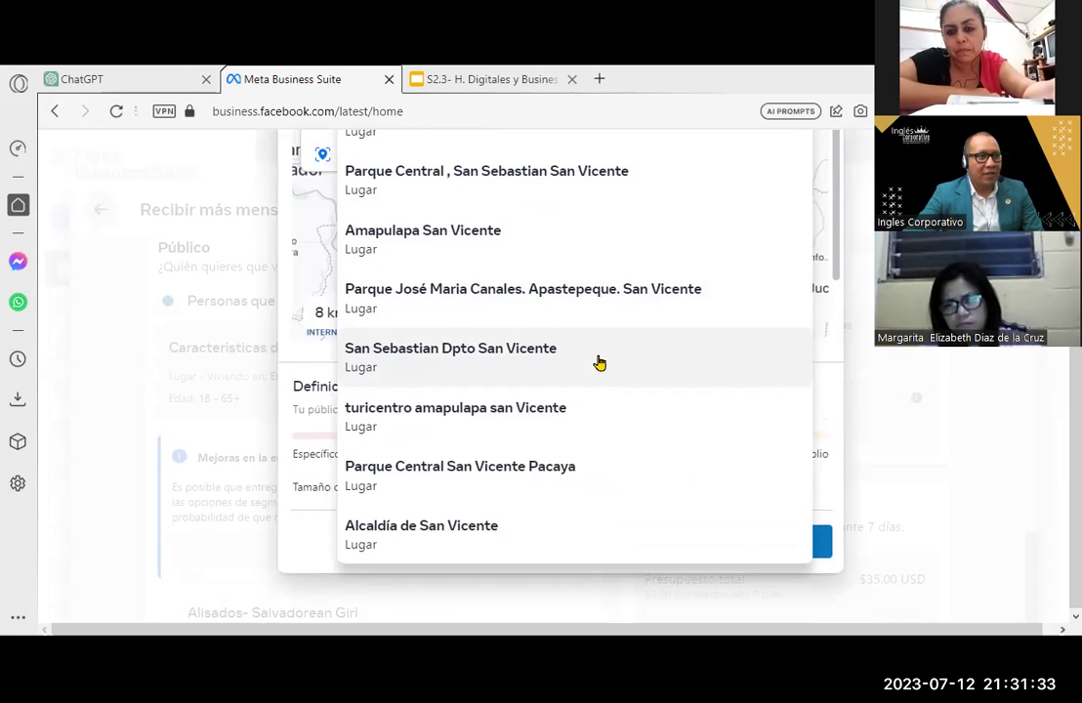
{"action": "scroll", "coordinate": [599, 364], "scroll_direction": "up", "scroll_amount": 1}
{"action": "scroll", "coordinate": [596, 362], "scroll_direction": "up", "scroll_amount": 2}
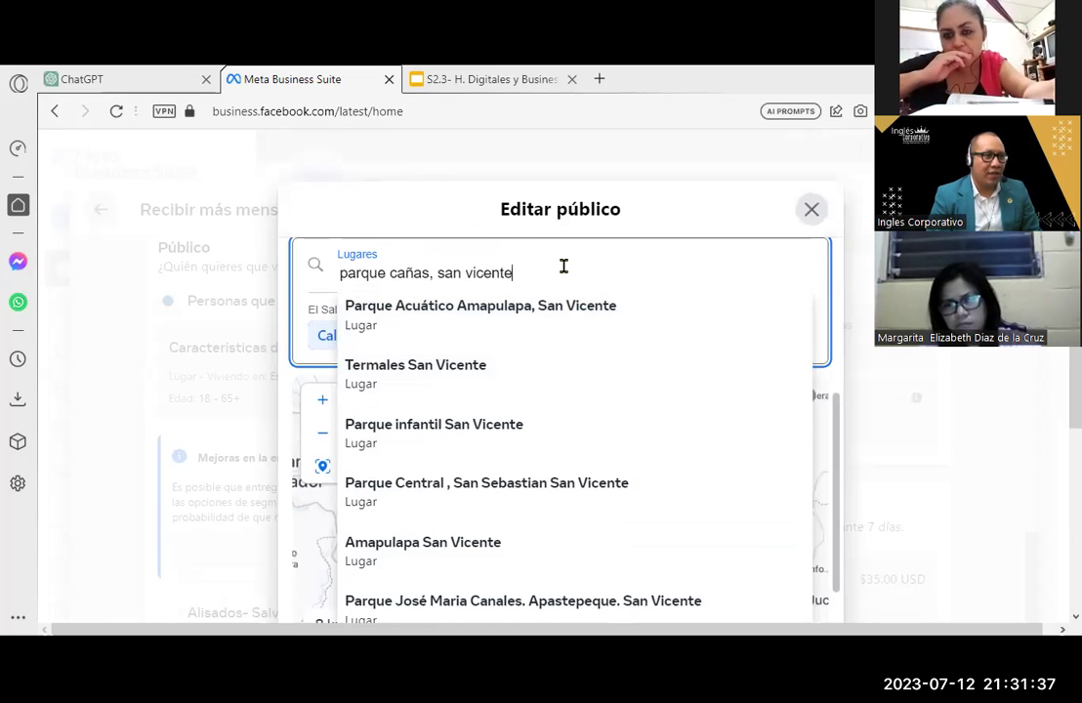
{"action": "key", "text": "BackSpace"}
{"action": "key", "text": "ctrl+BackSpace"}
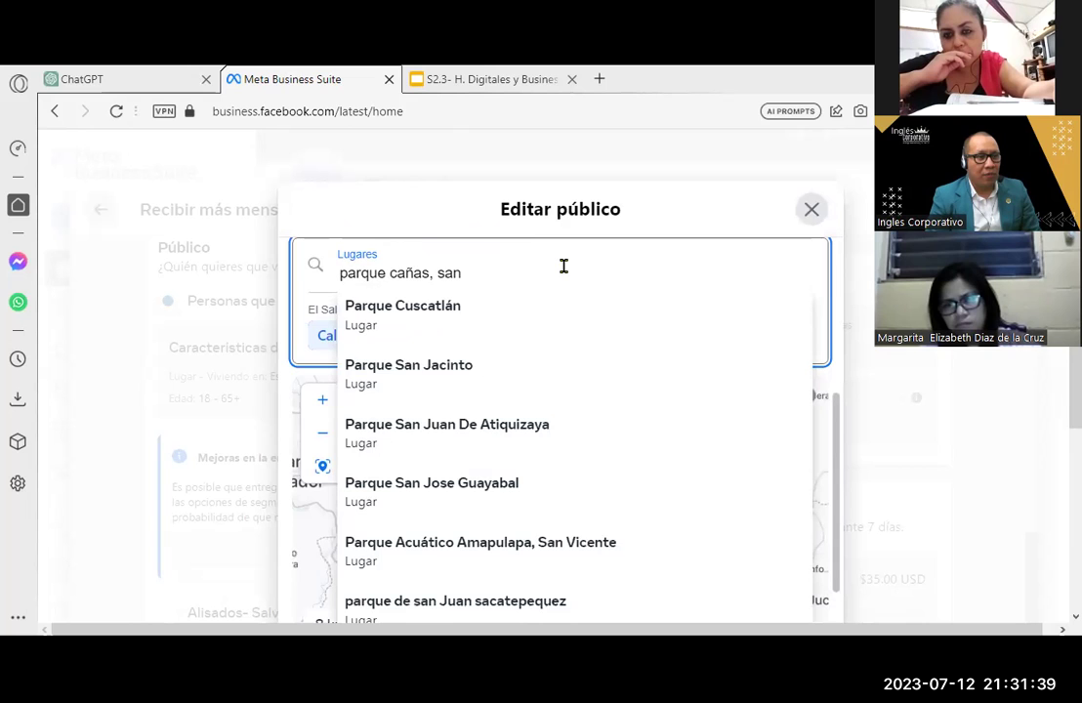
{"action": "key", "text": "BackSpace"}
{"action": "key", "text": "BackSpace"}
{"action": "key", "text": "BackSpace"}
{"action": "key", "text": "BackSpace"}
{"action": "type", "text": "cañas"}
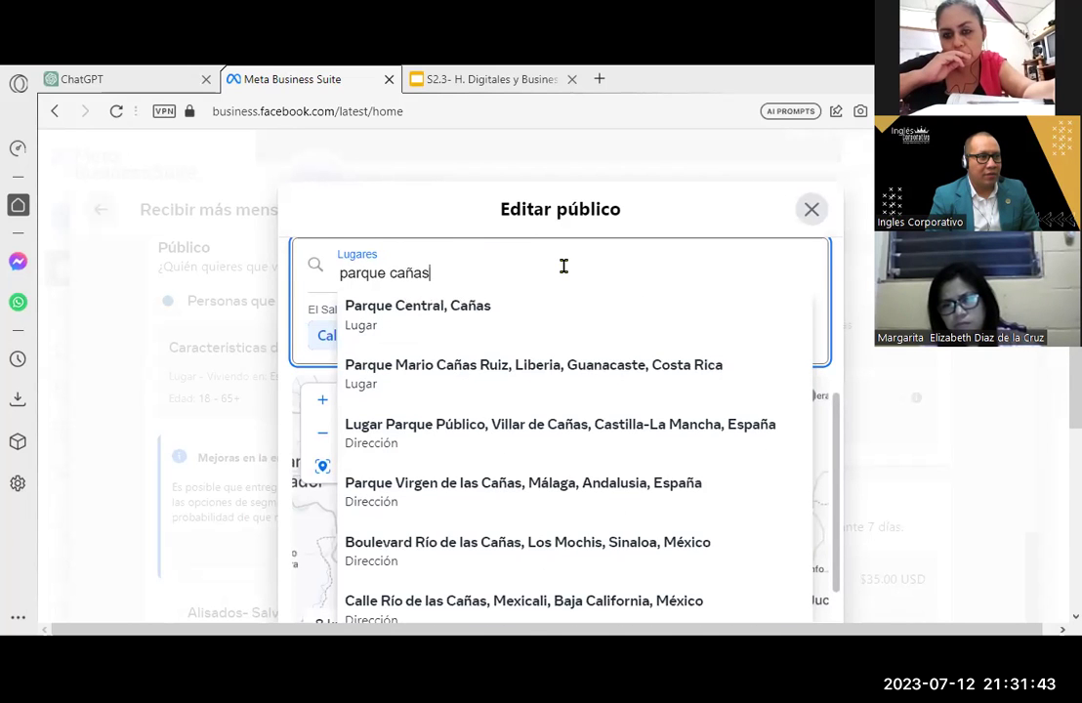
{"action": "left_click", "coordinate": [445, 315]}
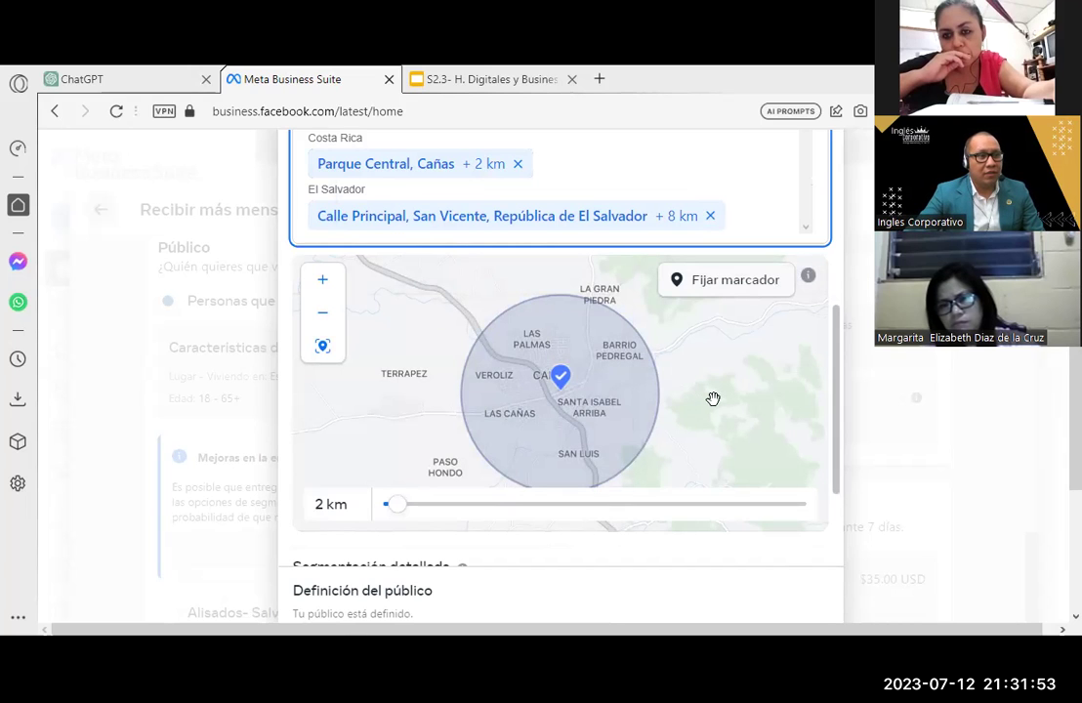
{"action": "scroll", "coordinate": [845, 302], "scroll_direction": "up", "scroll_amount": 2}
{"action": "scroll", "coordinate": [845, 328], "scroll_direction": "down", "scroll_amount": 1}
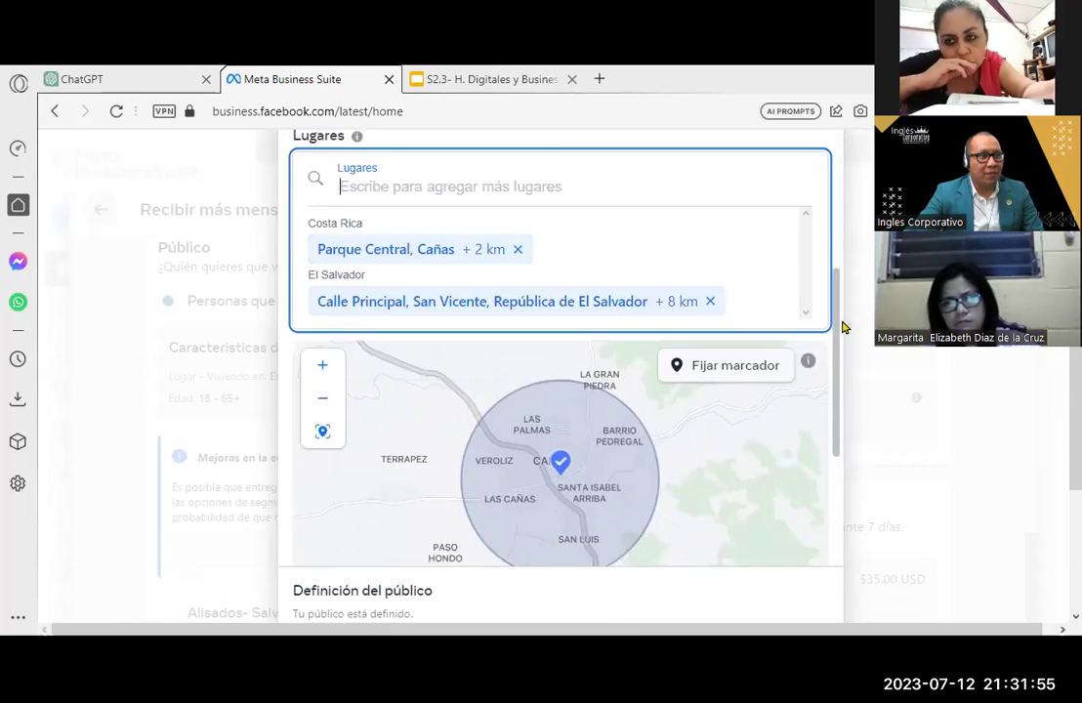
{"action": "scroll", "coordinate": [845, 328], "scroll_direction": "down", "scroll_amount": 1}
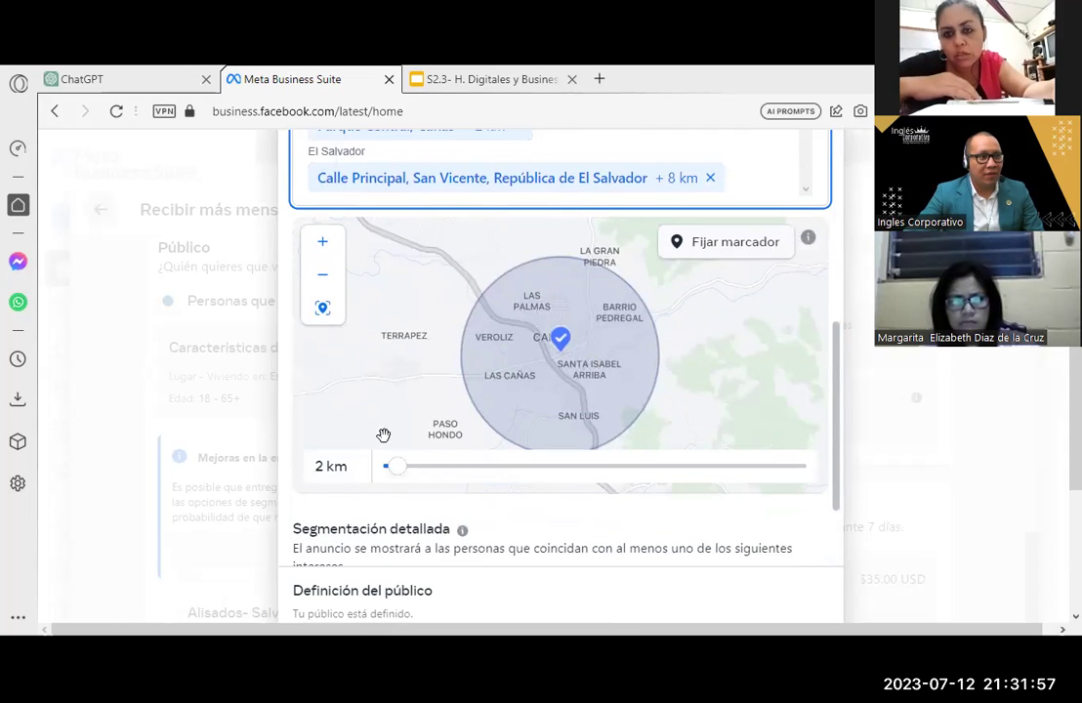
{"action": "left_click_drag", "start_coordinate": [397, 468], "coordinate": [388, 469]}
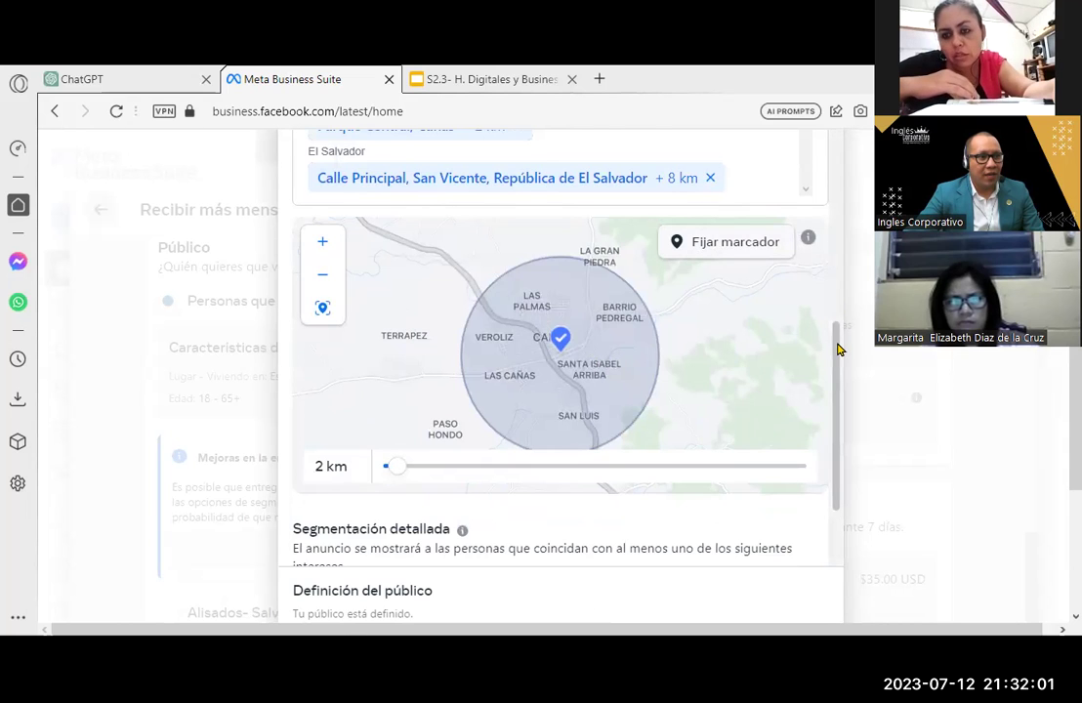
{"action": "left_click_drag", "start_coordinate": [837, 350], "coordinate": [830, 285]}
{"action": "left_click", "coordinate": [517, 313]}
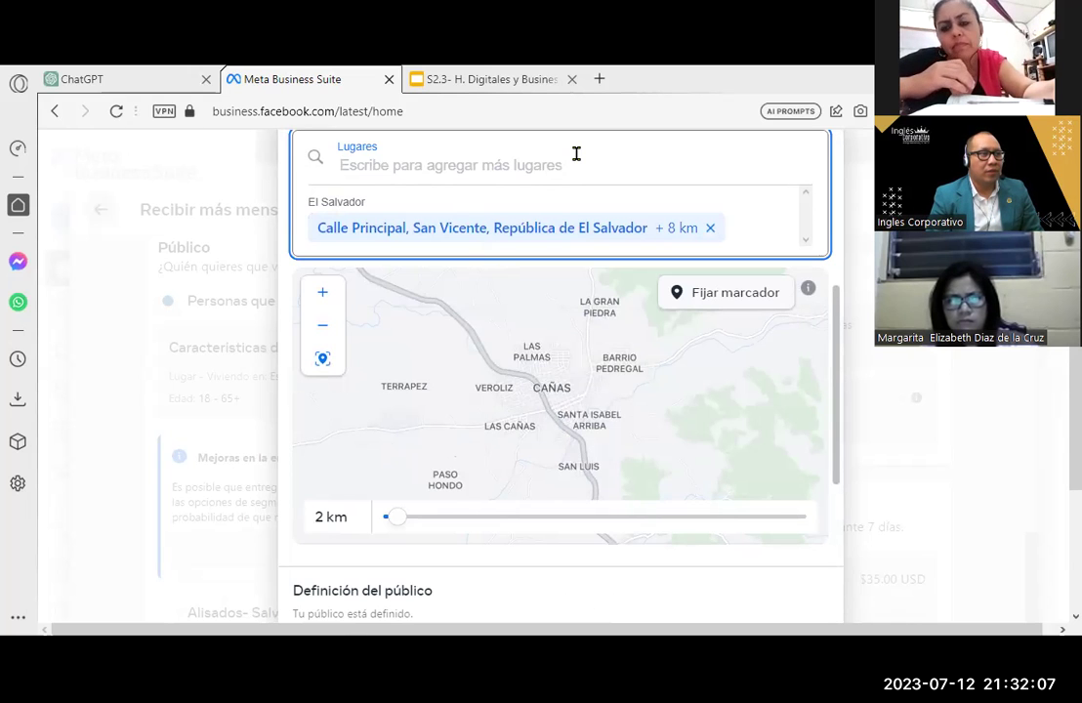
Search 'instituto sarb' and add Instituto Nacional Sarbelio Navarrete (INSAVI) as a 2 km location
{"action": "type", "text": "instit"}
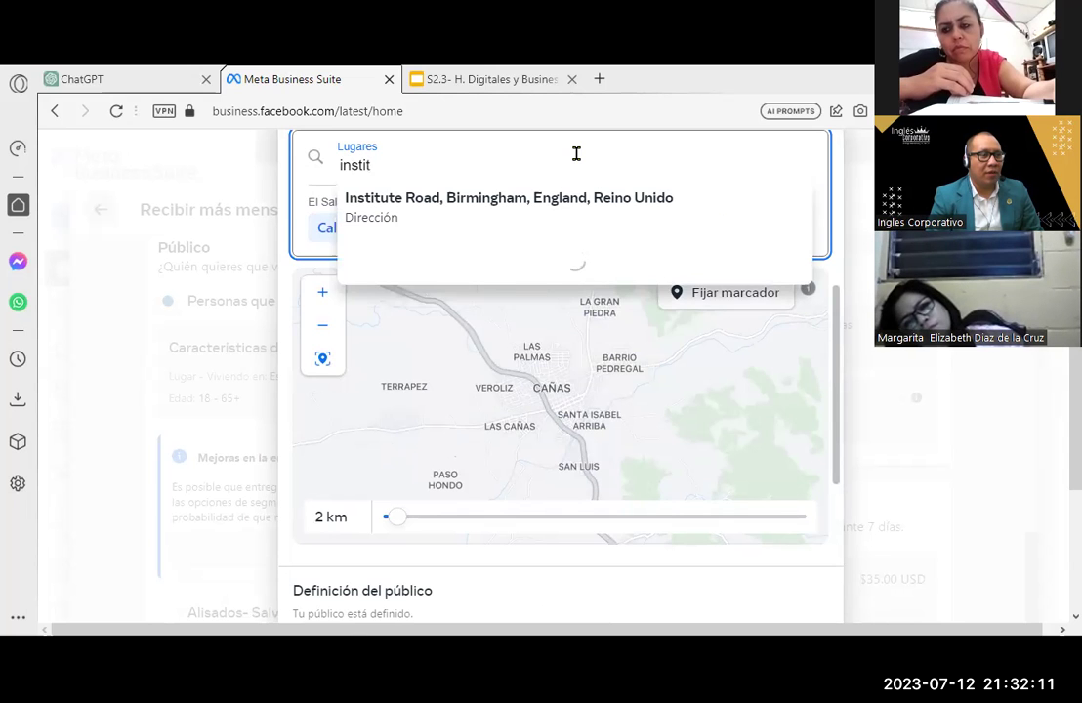
{"action": "type", "text": "u"}
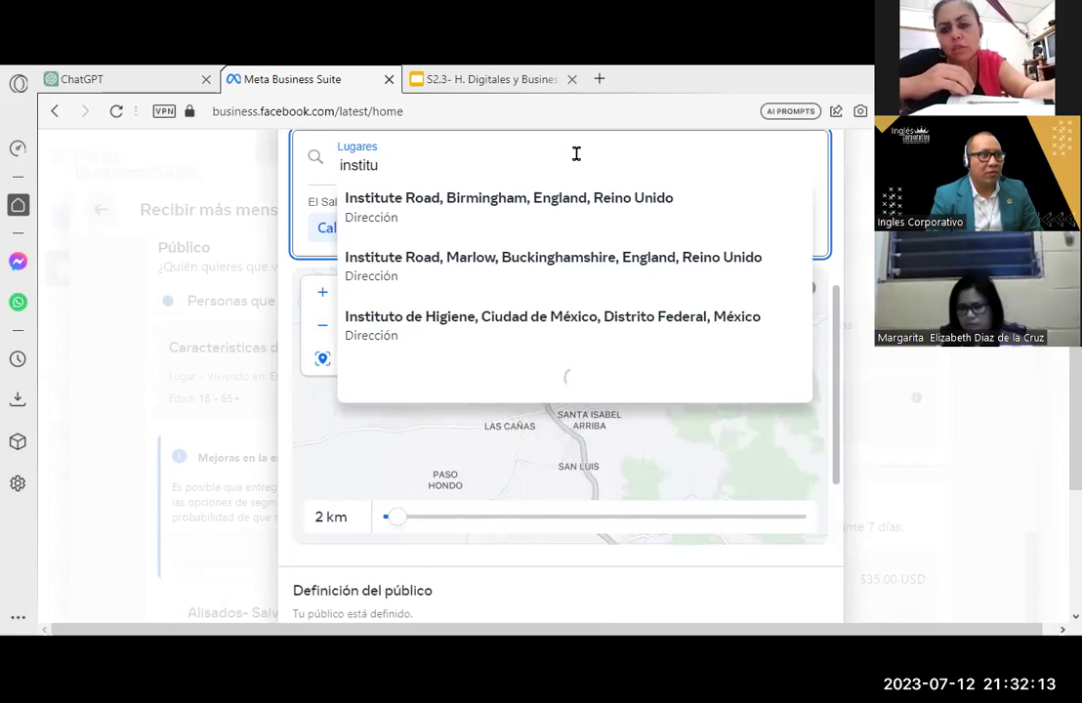
{"action": "type", "text": "to serbelio"}
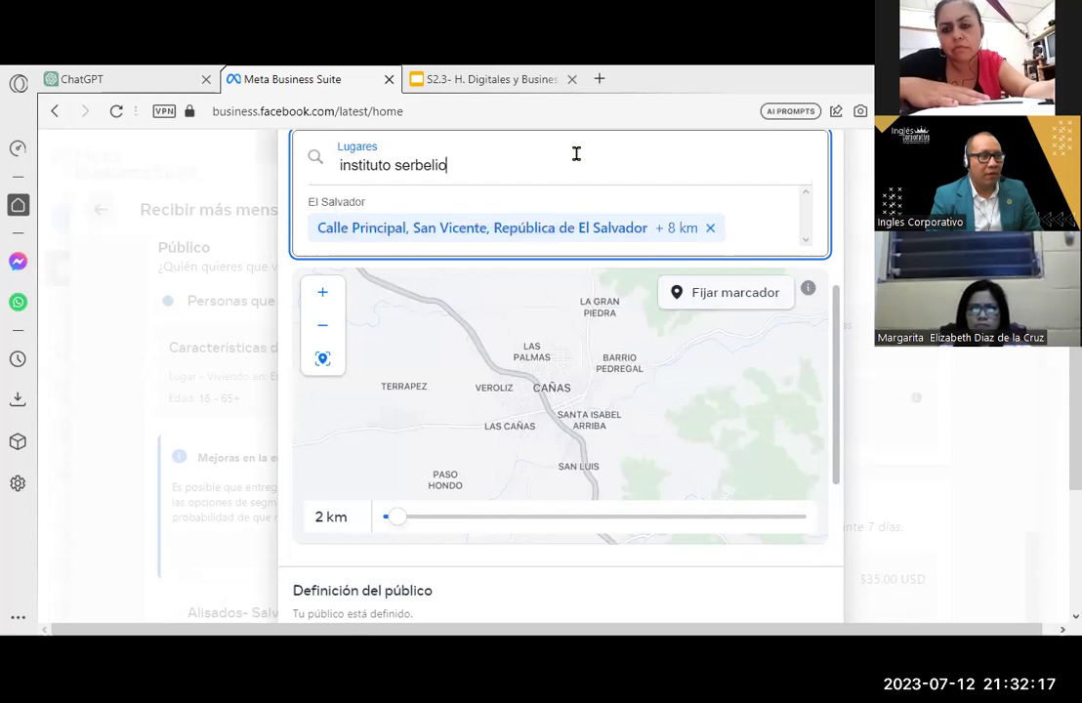
{"action": "key", "text": "BackSpace"}
{"action": "key", "text": "BackSpace"}
{"action": "key", "text": "BackSpace"}
{"action": "key", "text": "BackSpace"}
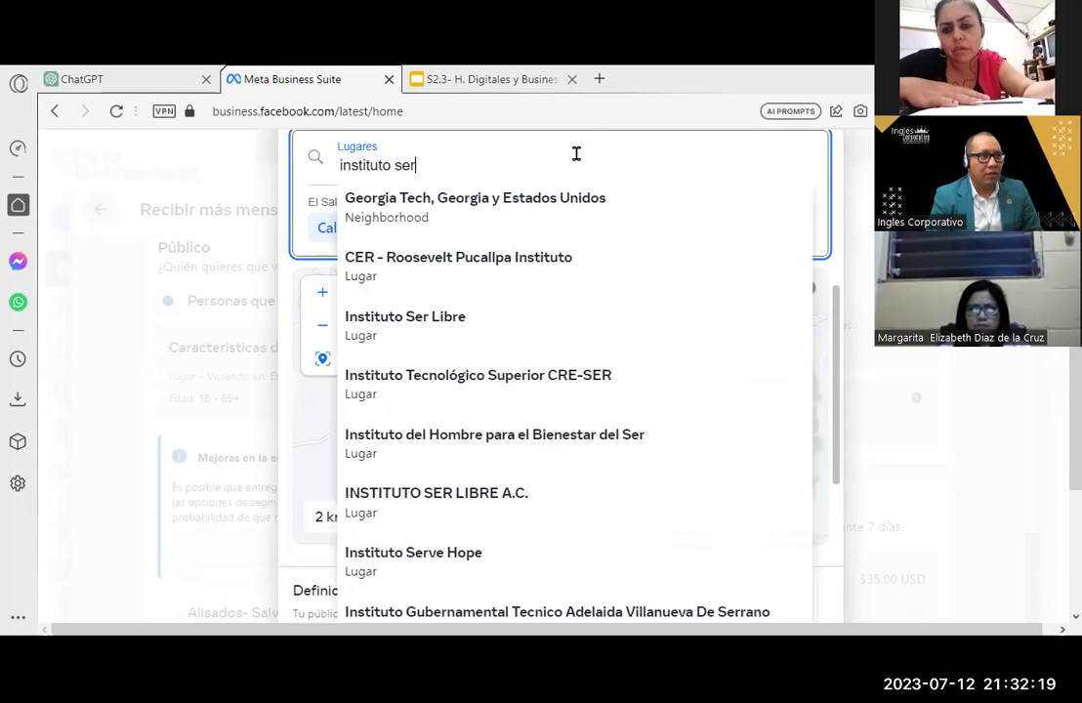
{"action": "key", "text": "BackSpace"}
{"action": "key", "text": "BackSpace"}
{"action": "key", "text": "BackSpace"}
{"action": "key", "text": "BackSpace"}
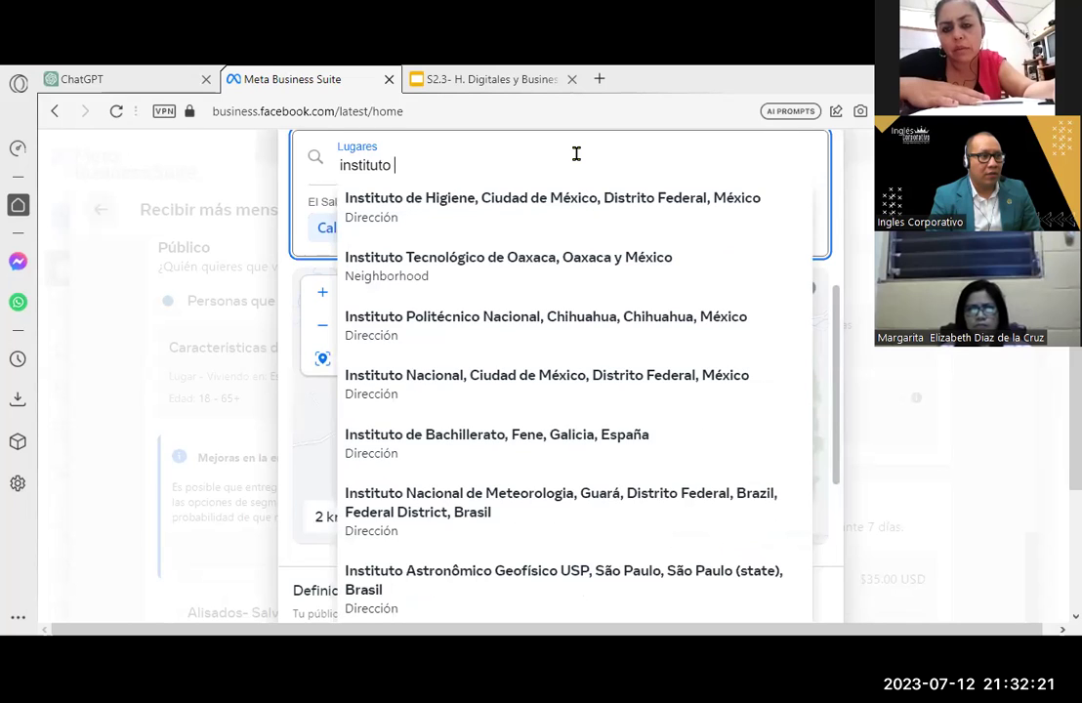
{"action": "type", "text": "sarb"}
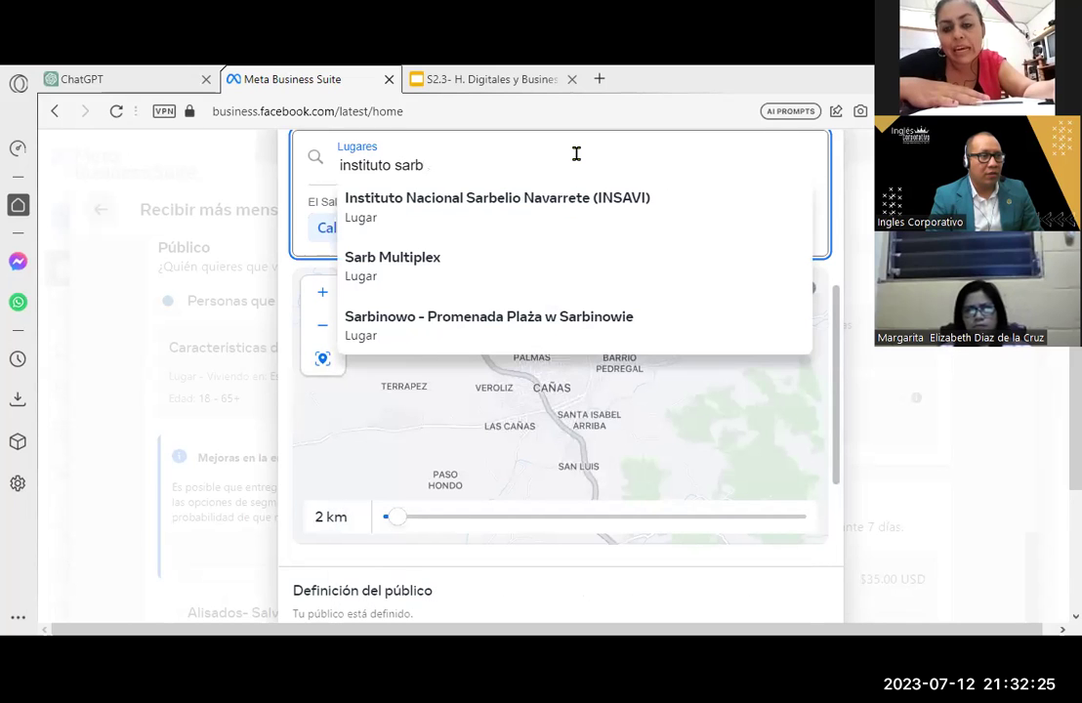
{"action": "left_click", "coordinate": [519, 198]}
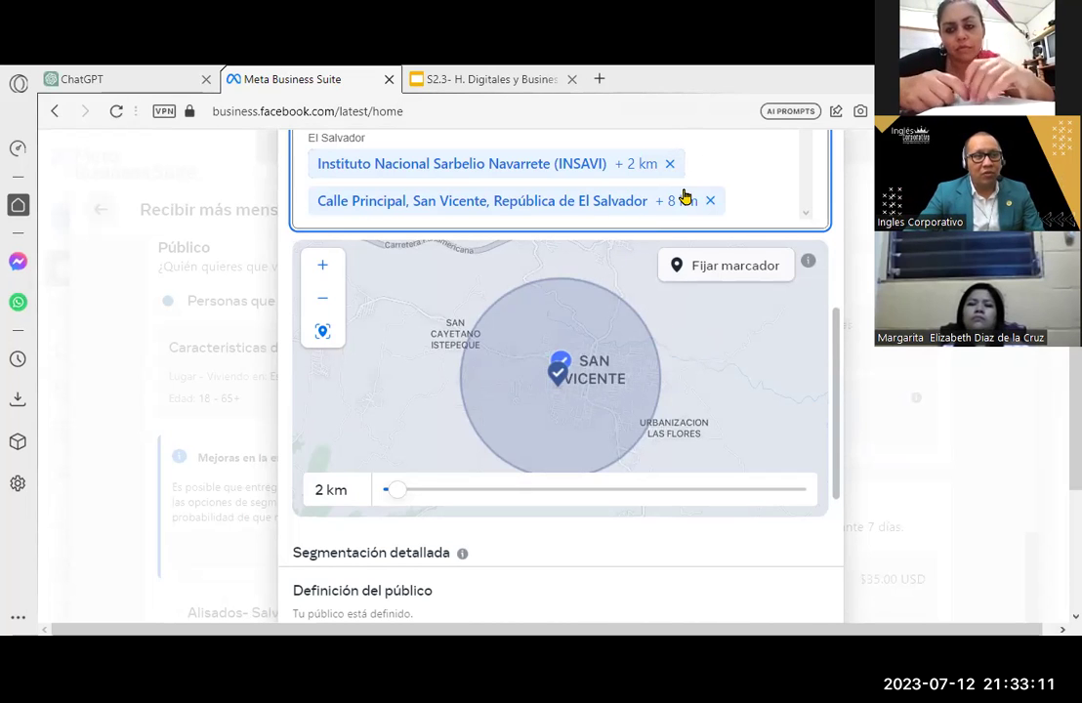
{"action": "left_click", "coordinate": [739, 172]}
{"action": "left_click", "coordinate": [739, 172]}
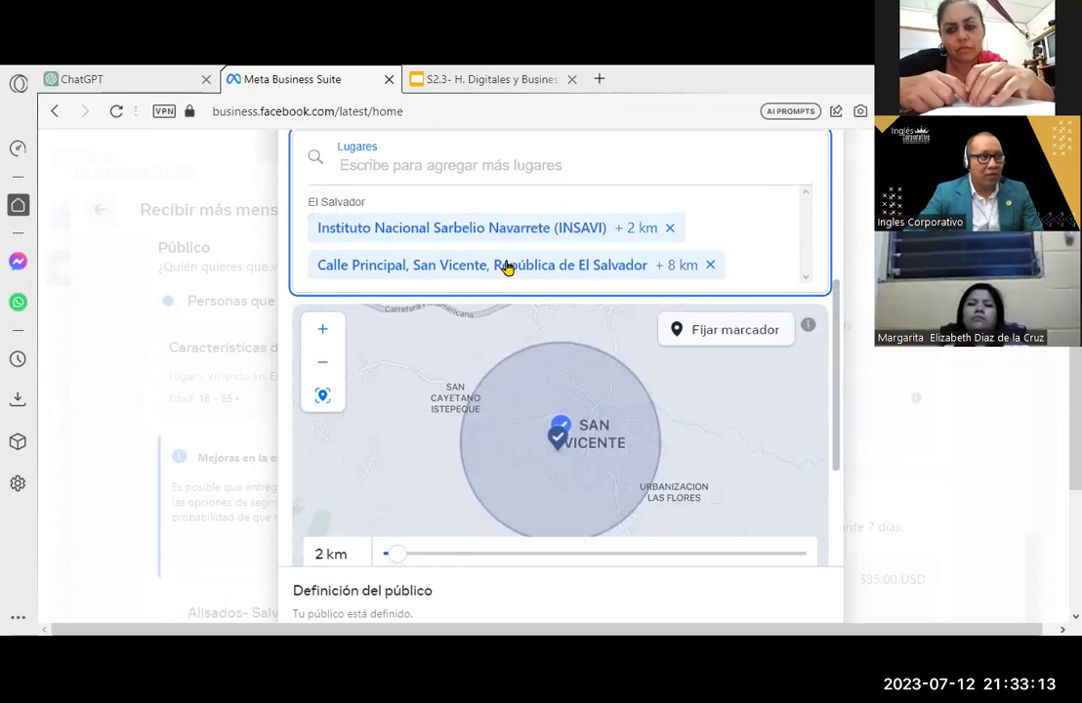
{"action": "scroll", "coordinate": [523, 415], "scroll_direction": "down", "scroll_amount": 3}
{"action": "left_click_drag", "start_coordinate": [399, 348], "coordinate": [391, 349]}
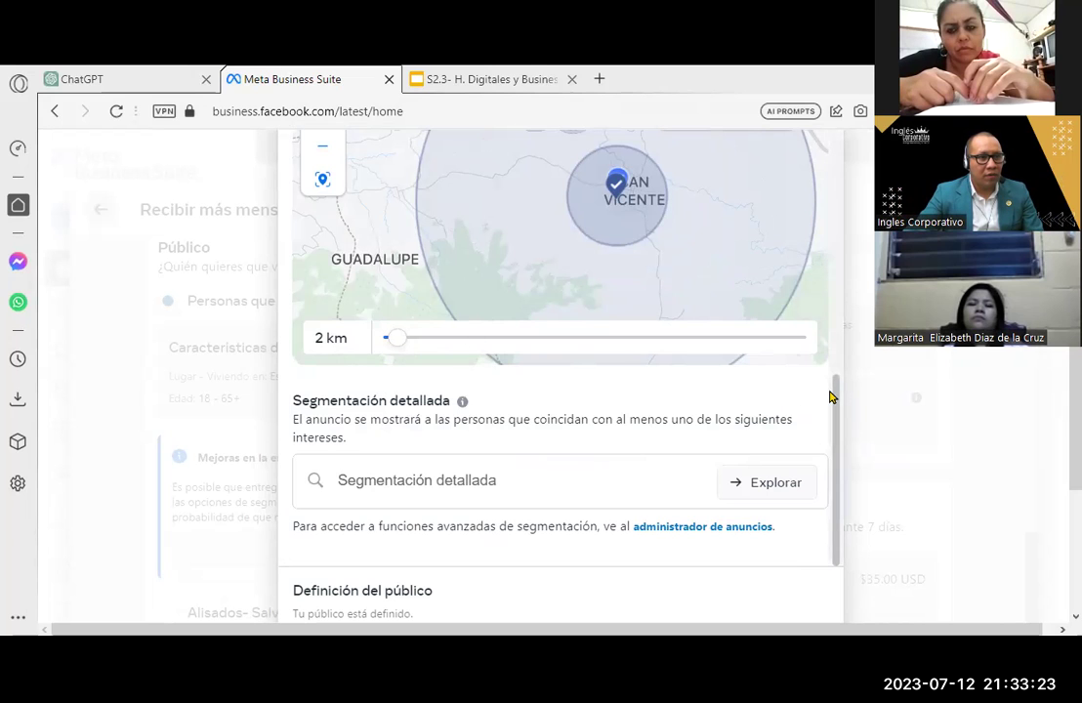
{"action": "left_click_drag", "start_coordinate": [832, 394], "coordinate": [834, 270]}
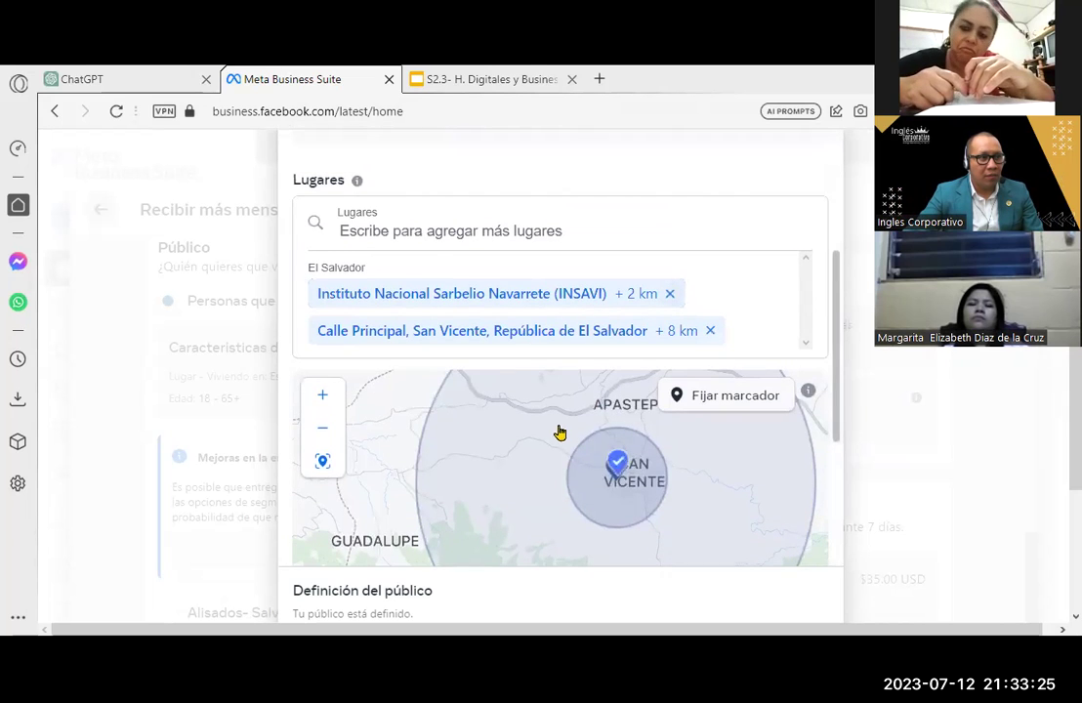
{"action": "scroll", "coordinate": [557, 429], "scroll_direction": "down", "scroll_amount": 1}
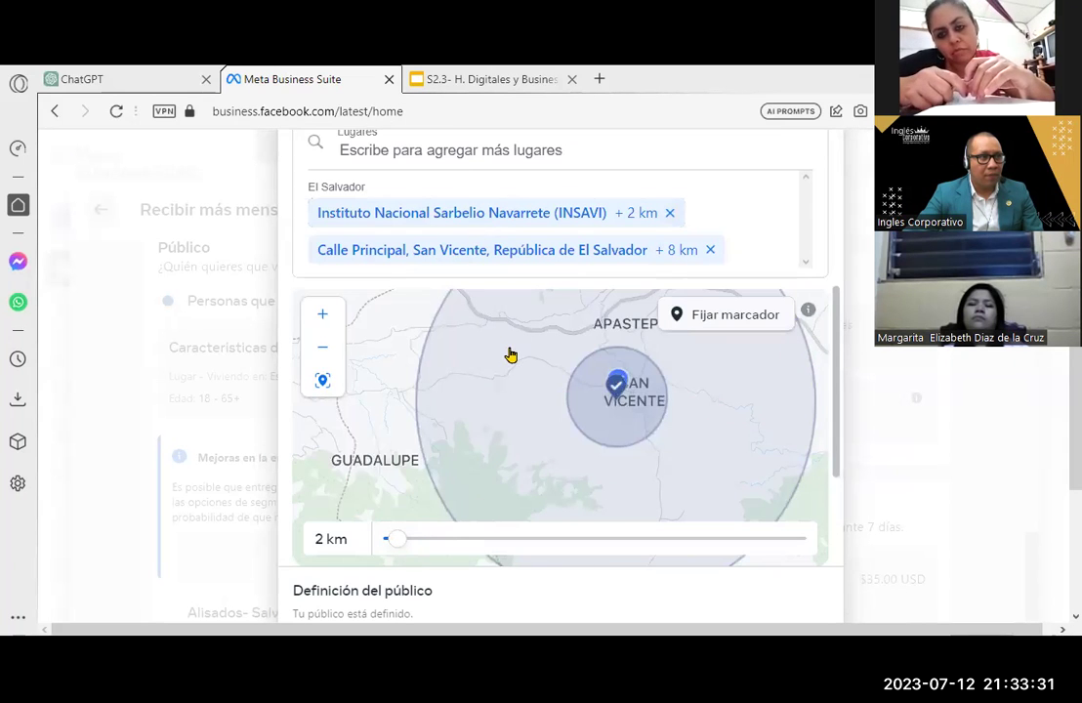
{"action": "scroll", "coordinate": [531, 405], "scroll_direction": "up", "scroll_amount": 1}
{"action": "scroll", "coordinate": [531, 405], "scroll_direction": "down", "scroll_amount": 2}
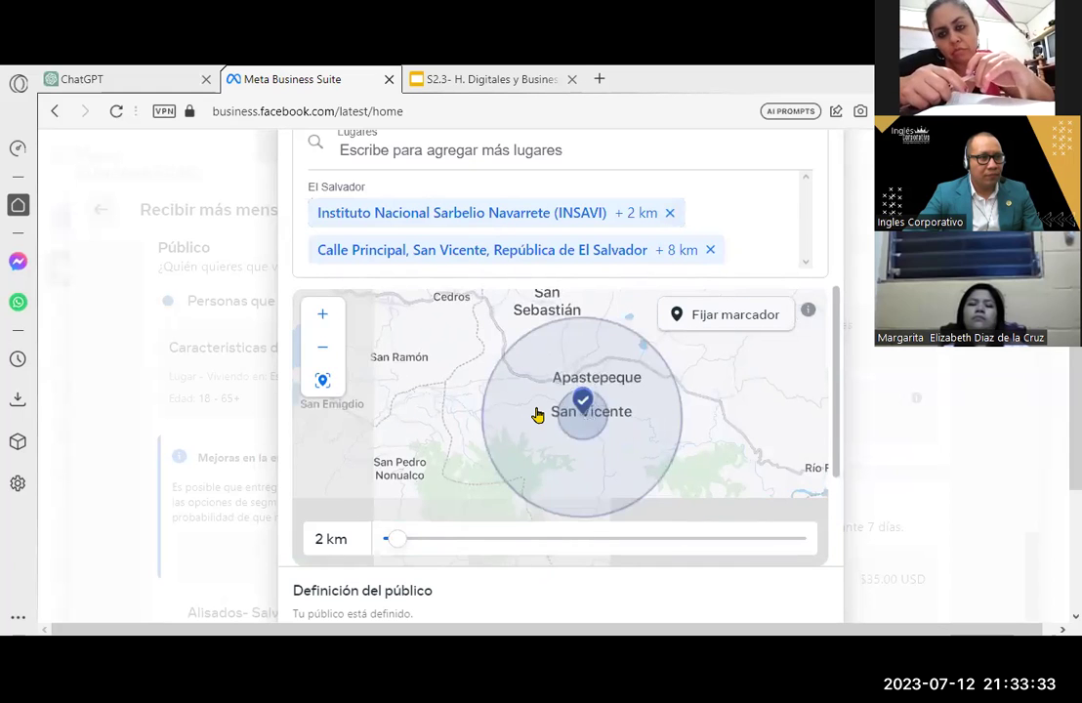
{"action": "left_click", "coordinate": [597, 154]}
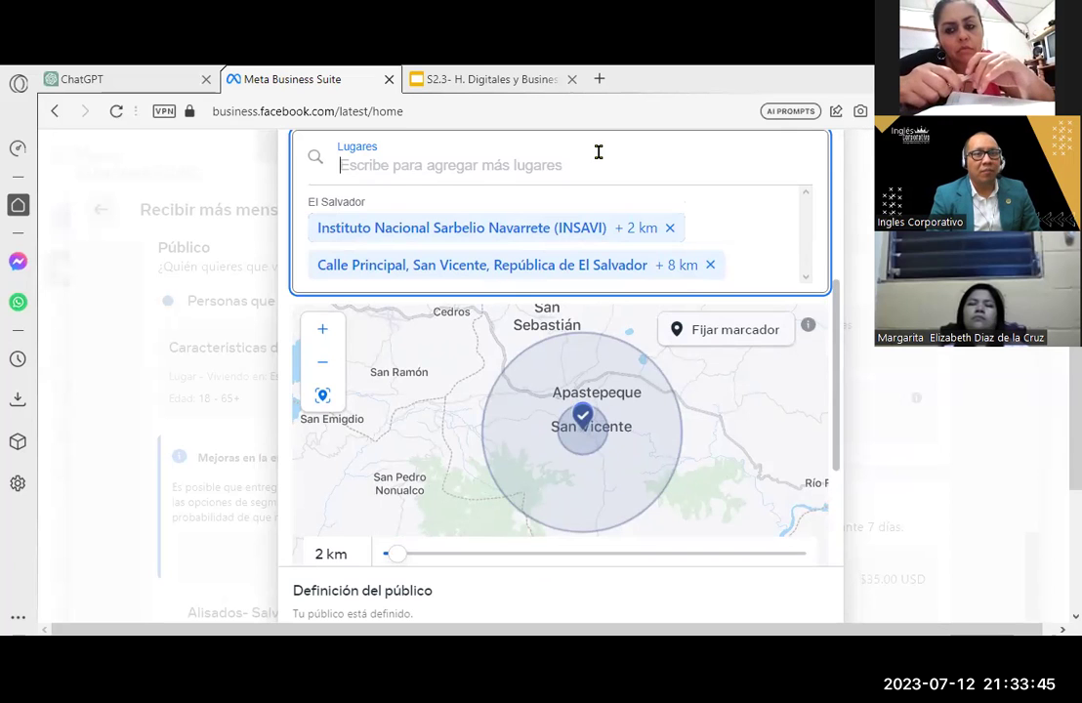
Add Complejo Educativo Católico "Guadalupe Cárcamo" as a location and set the map radius to 3 km
{"action": "type", "text": "c"}
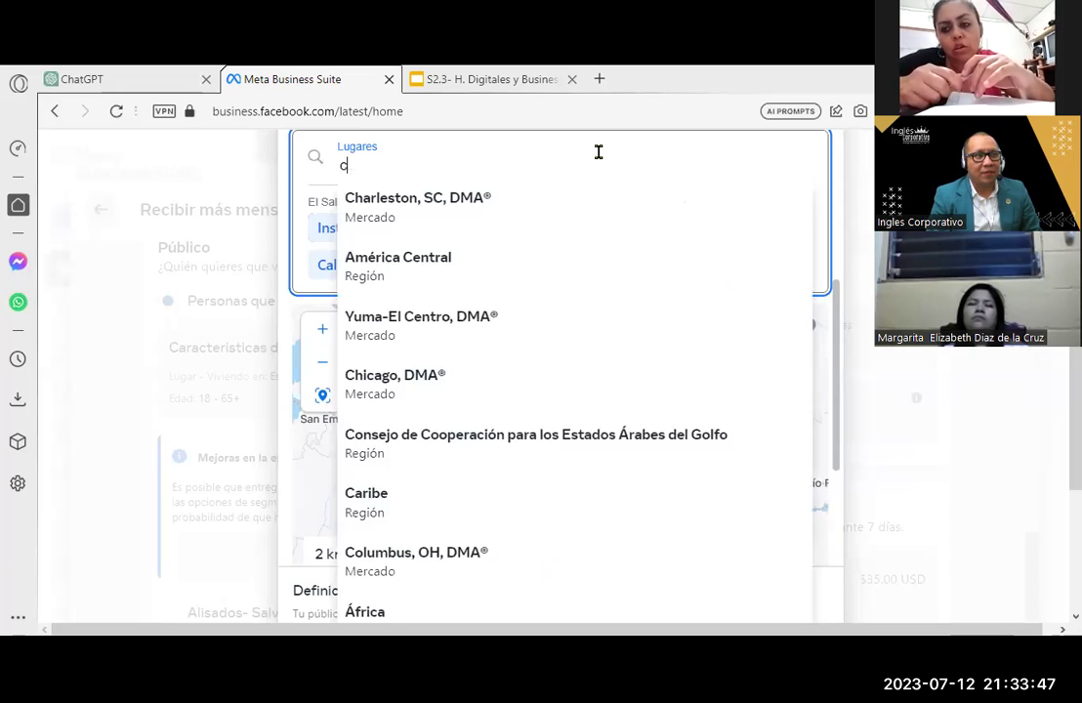
{"action": "type", "text": "entro escolar guadalupe carm"}
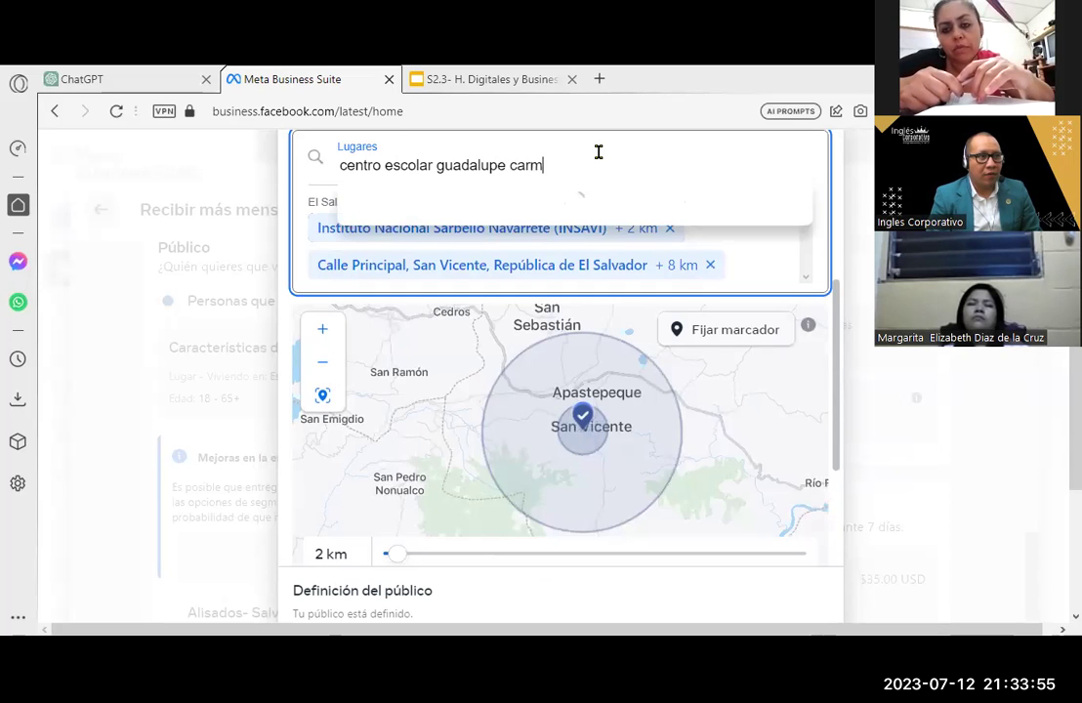
{"action": "type", "text": " o"}
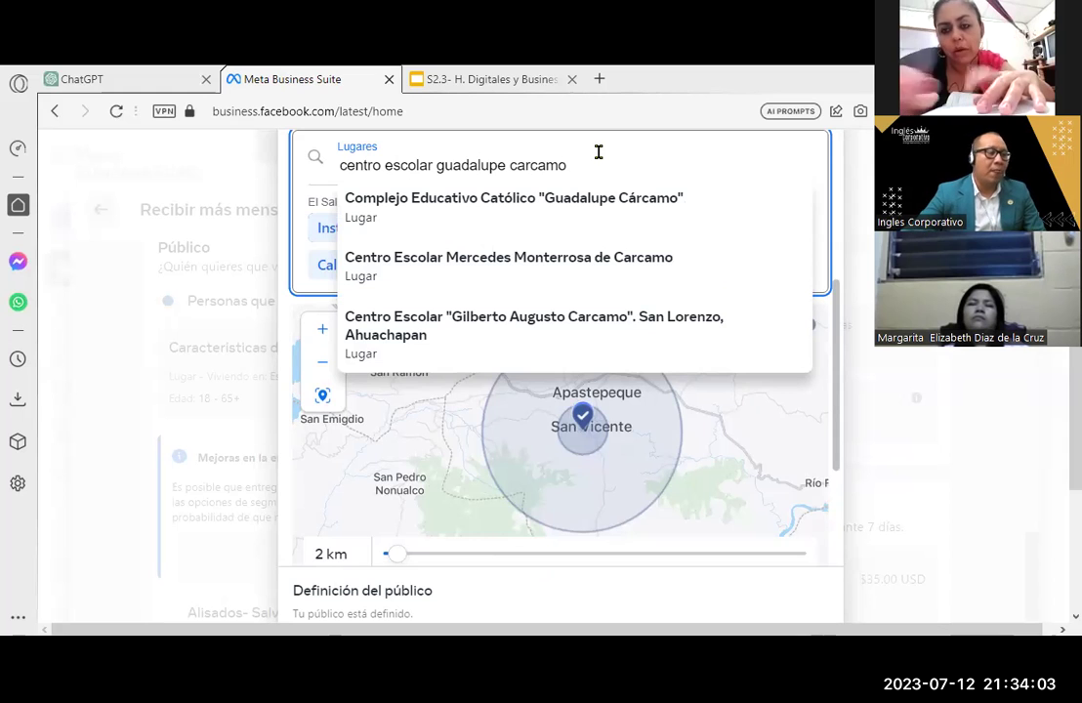
{"action": "left_click", "coordinate": [637, 214]}
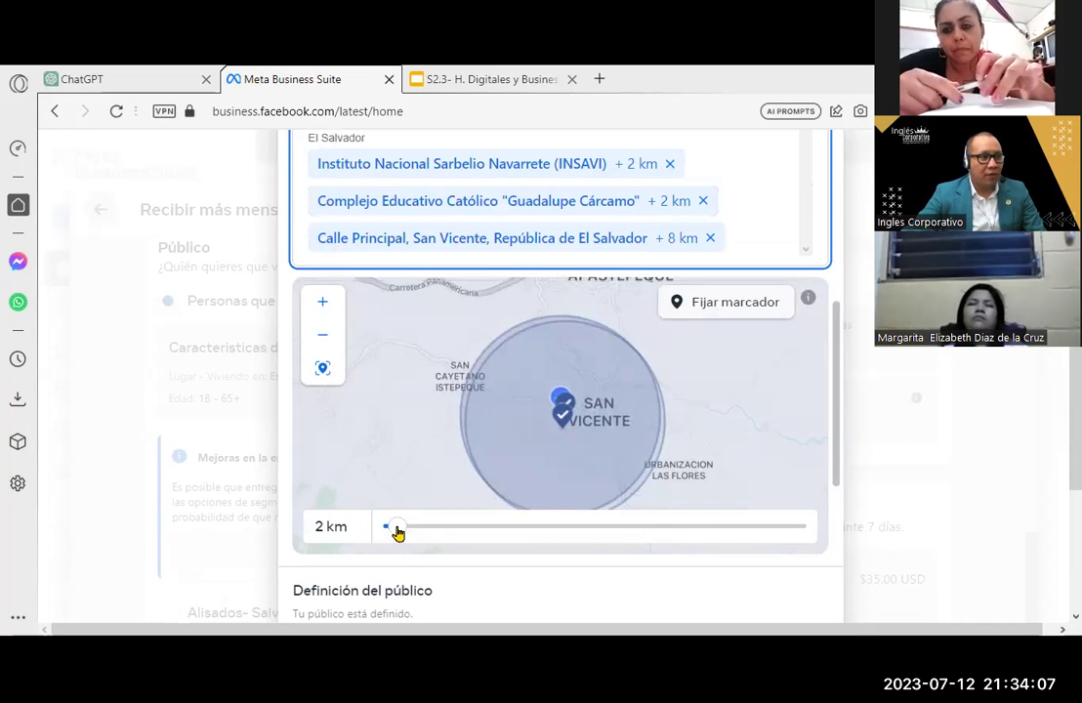
{"action": "mouse_move", "coordinate": [391, 527]}
{"action": "left_mouse_down"}
{"action": "mouse_move", "coordinate": [376, 533]}
{"action": "mouse_move", "coordinate": [399, 530]}
{"action": "left_mouse_up"}
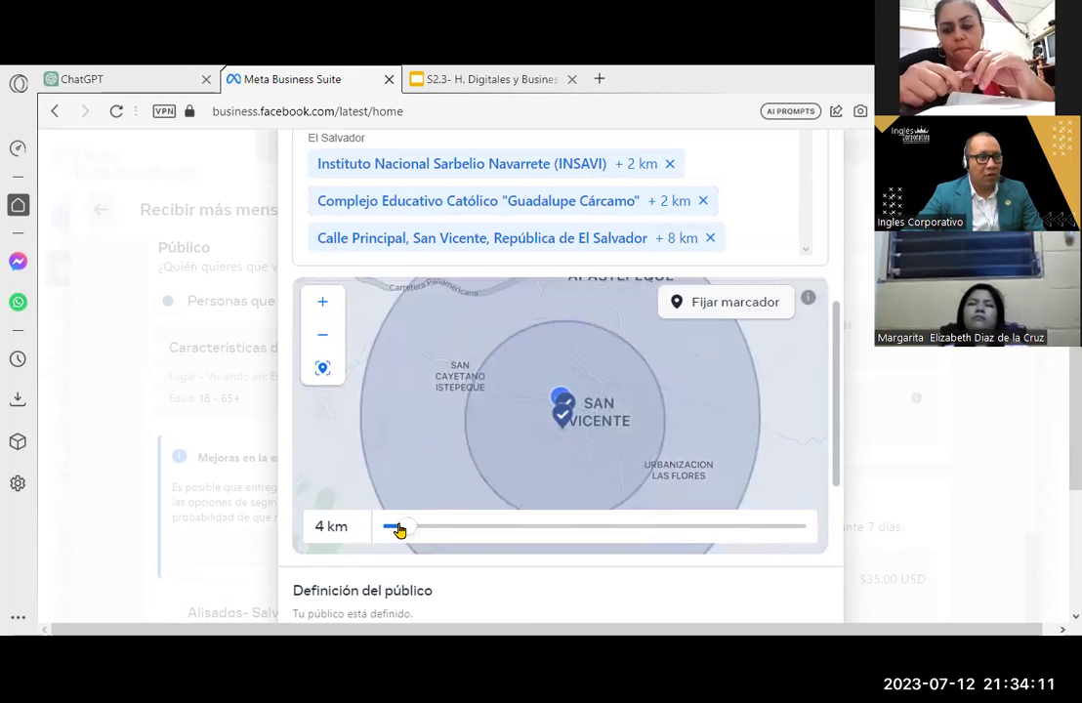
{"action": "left_click_drag", "start_coordinate": [395, 530], "coordinate": [392, 530]}
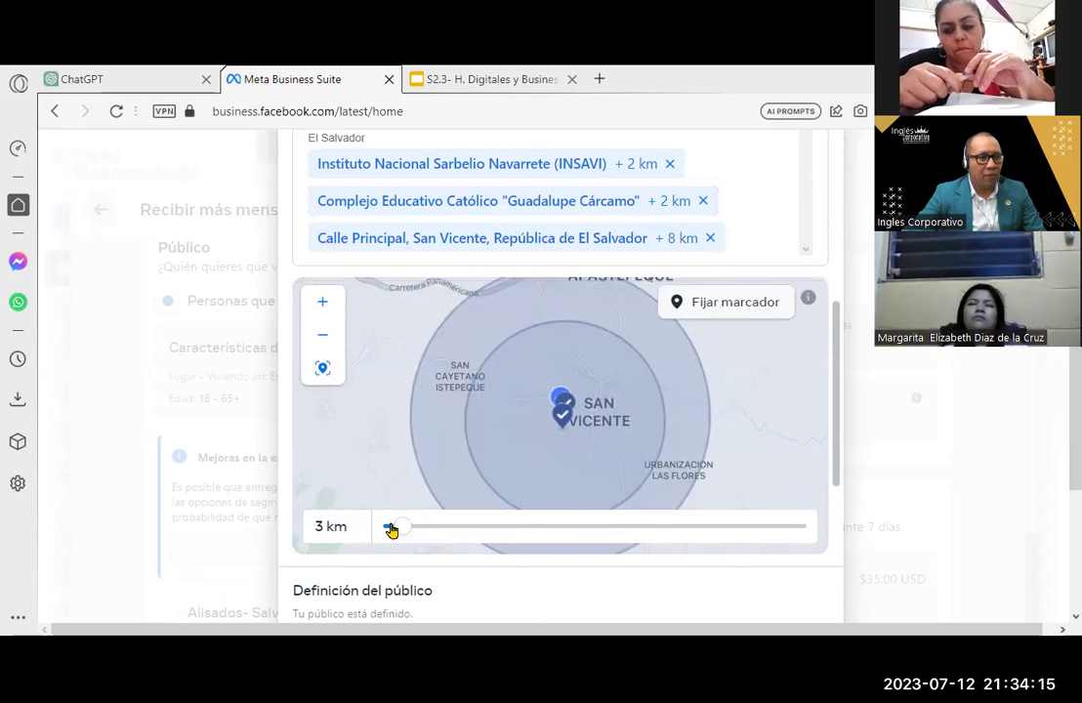
{"action": "mouse_move", "coordinate": [832, 335]}
{"action": "left_mouse_down"}
{"action": "mouse_move", "coordinate": [839, 457]}
{"action": "mouse_move", "coordinate": [816, 219]}
{"action": "left_mouse_up"}
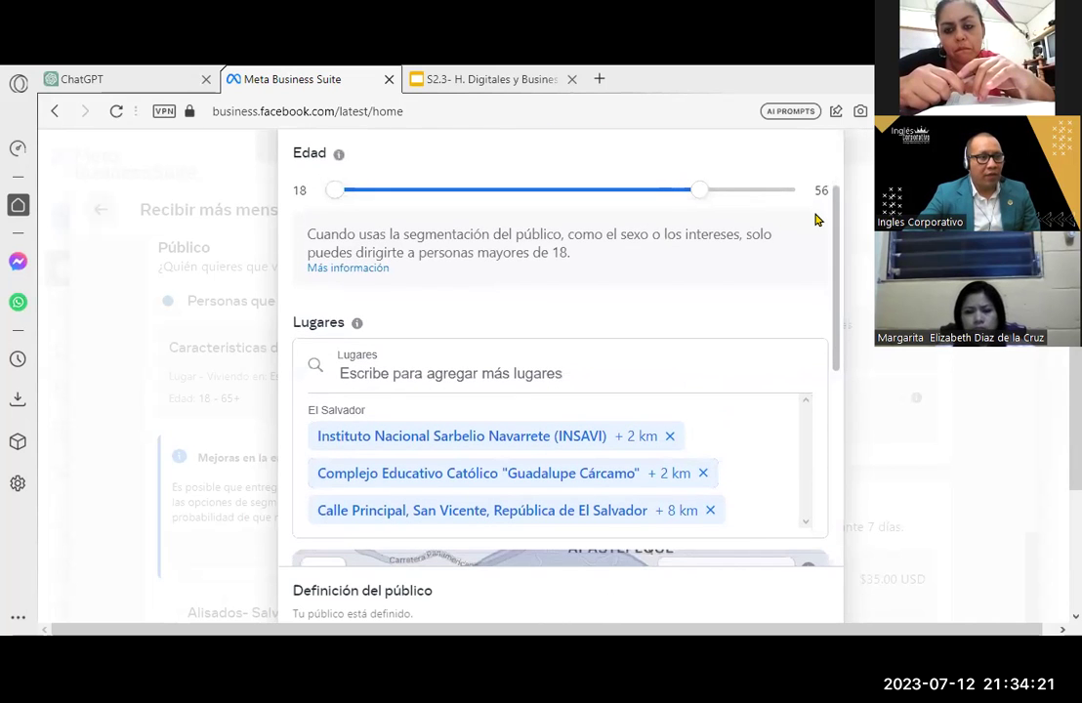
Scroll the Editar público panel down to Segmentación detallada and activate its empty search box
{"action": "left_click_drag", "start_coordinate": [816, 220], "coordinate": [816, 233]}
{"action": "scroll", "coordinate": [816, 232], "scroll_direction": "down", "scroll_amount": 1}
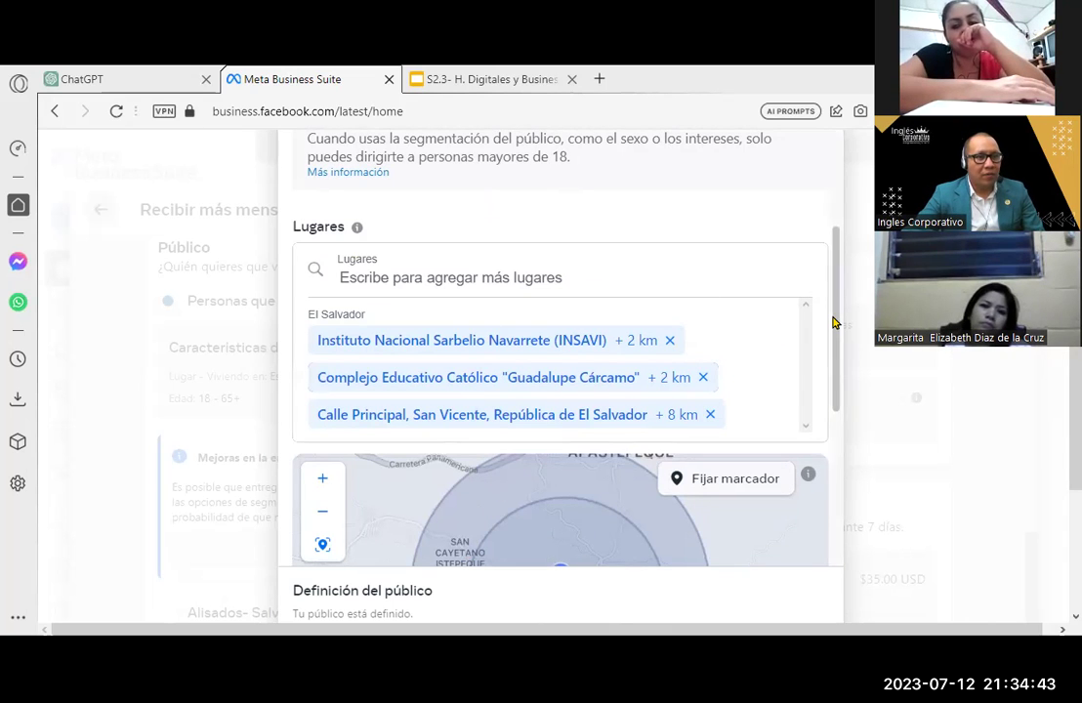
{"action": "scroll", "coordinate": [836, 374], "scroll_direction": "down", "scroll_amount": 4}
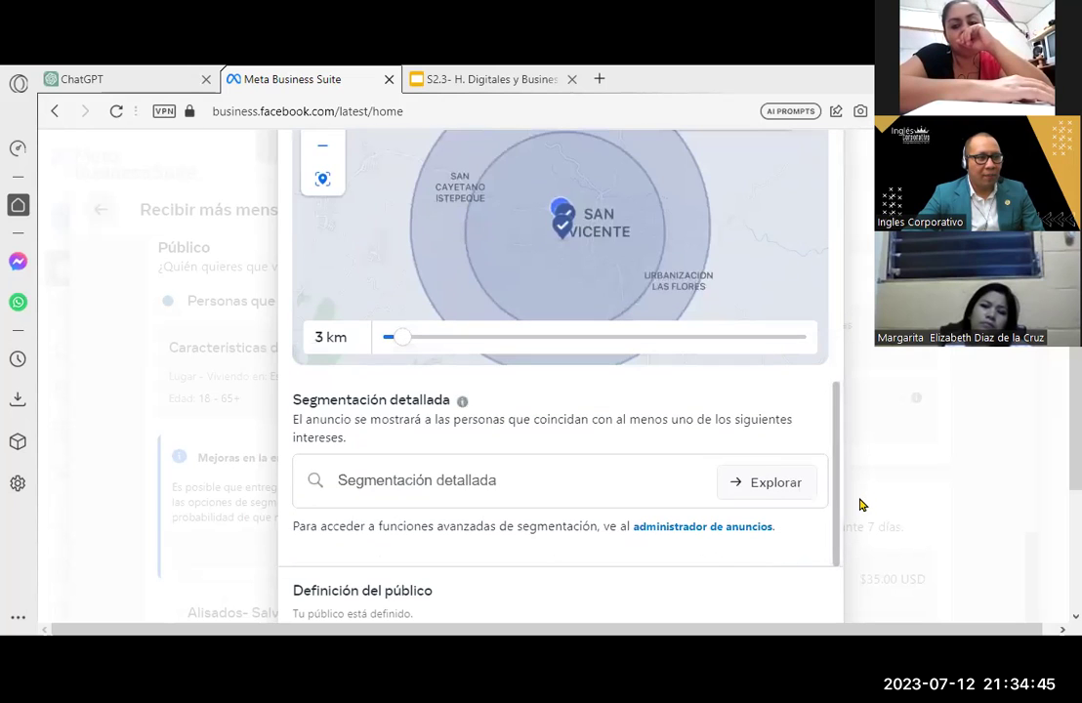
{"action": "left_click", "coordinate": [579, 482]}
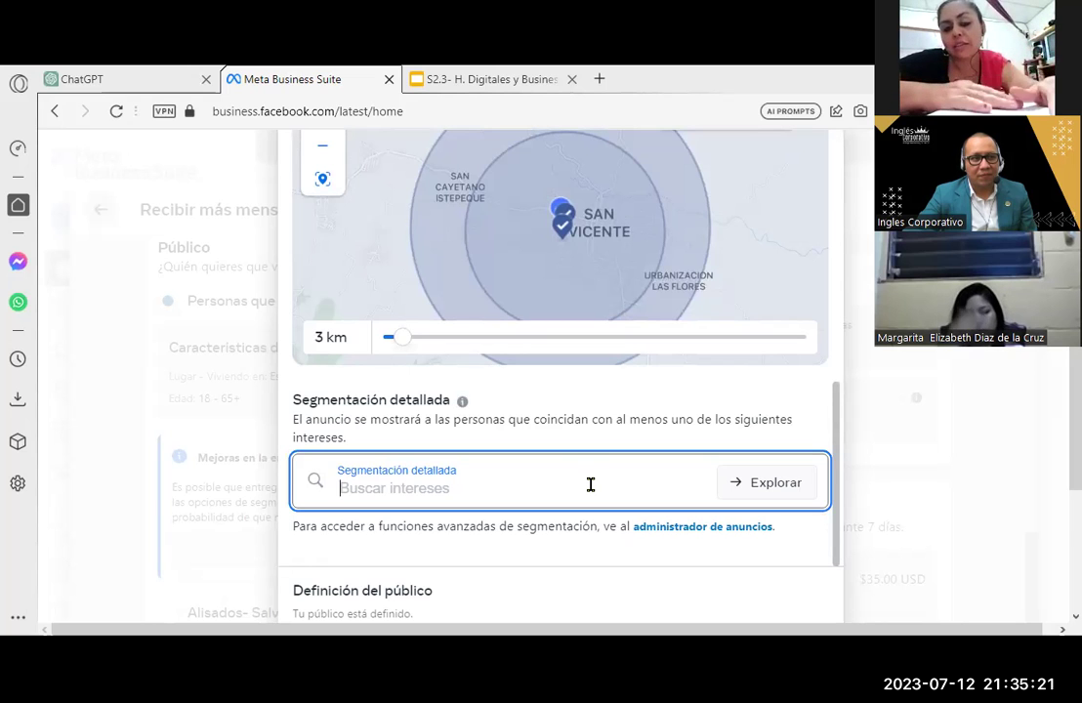
Add Comerciante (demographics) and the Remesa interest to detailed targeting, estimating 6.2–7.3 mil people
{"action": "type", "text": "comerciante"}
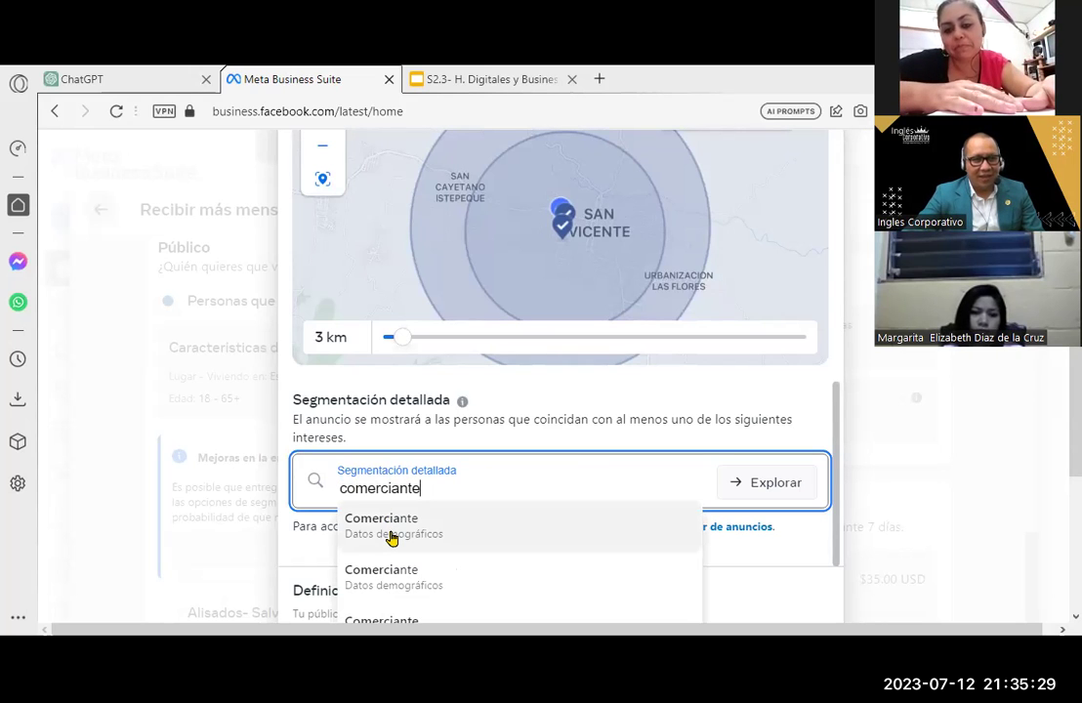
{"action": "left_click", "coordinate": [391, 534]}
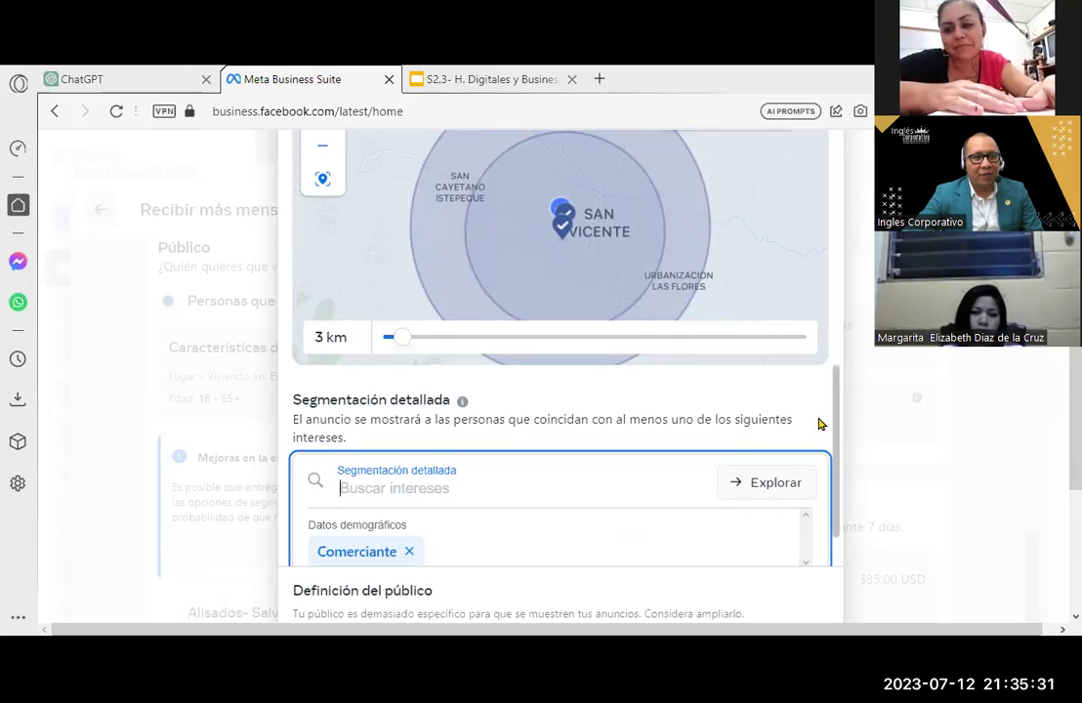
{"action": "scroll", "coordinate": [820, 423], "scroll_direction": "down", "scroll_amount": 1}
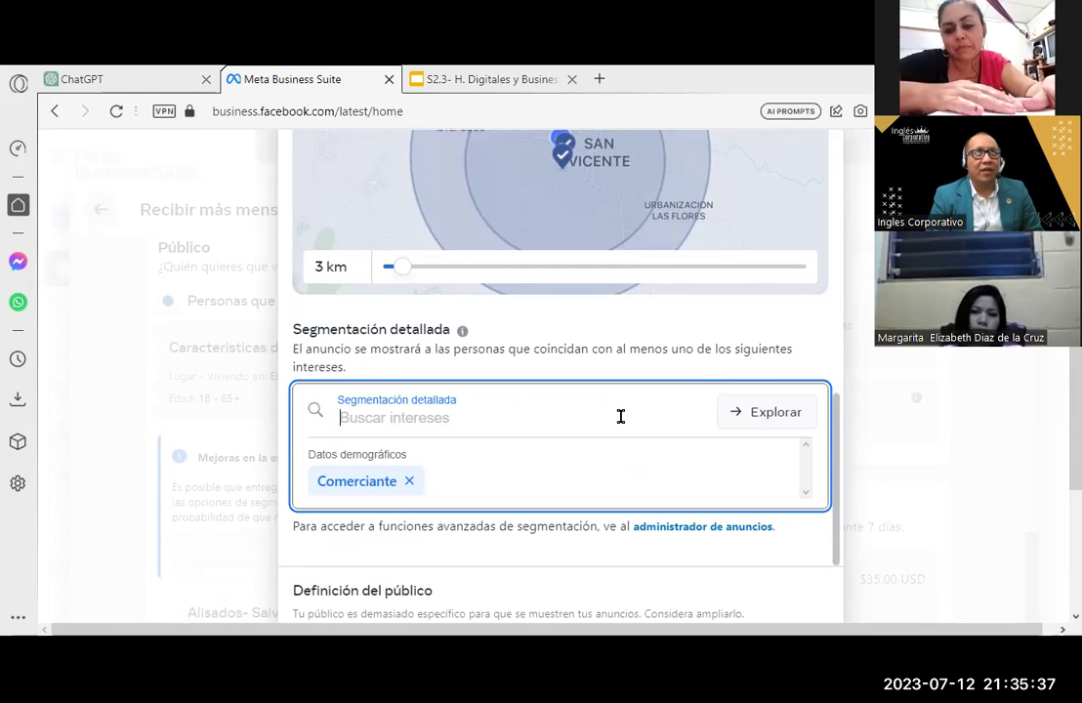
{"action": "type", "text": "rem"}
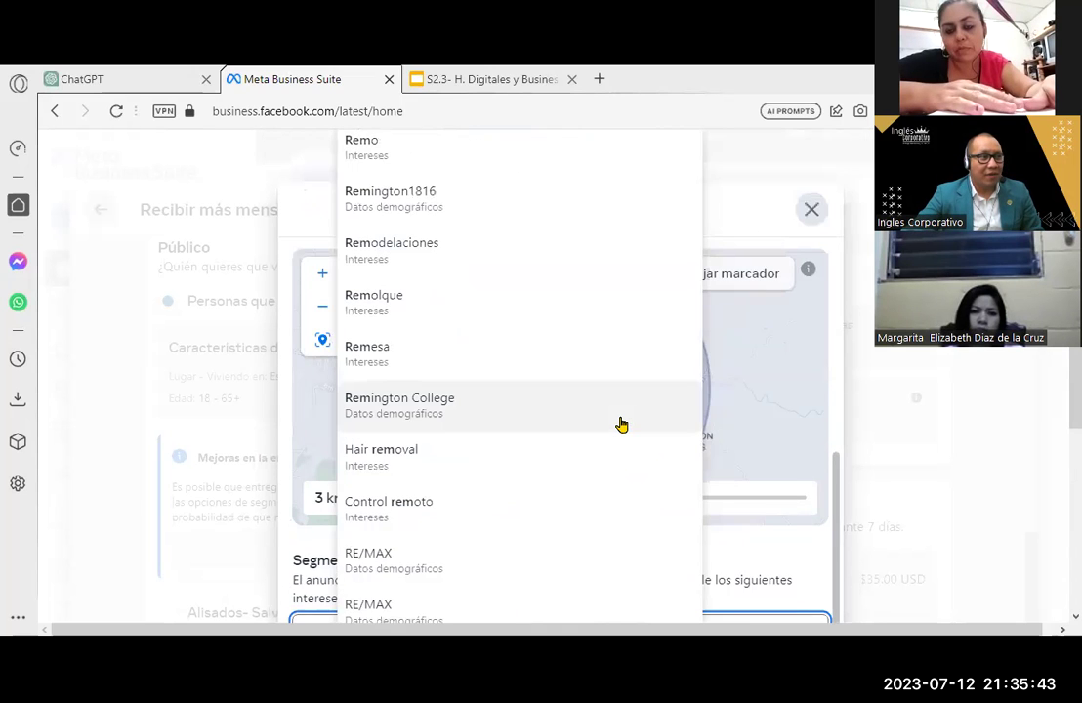
{"action": "type", "text": "esas"}
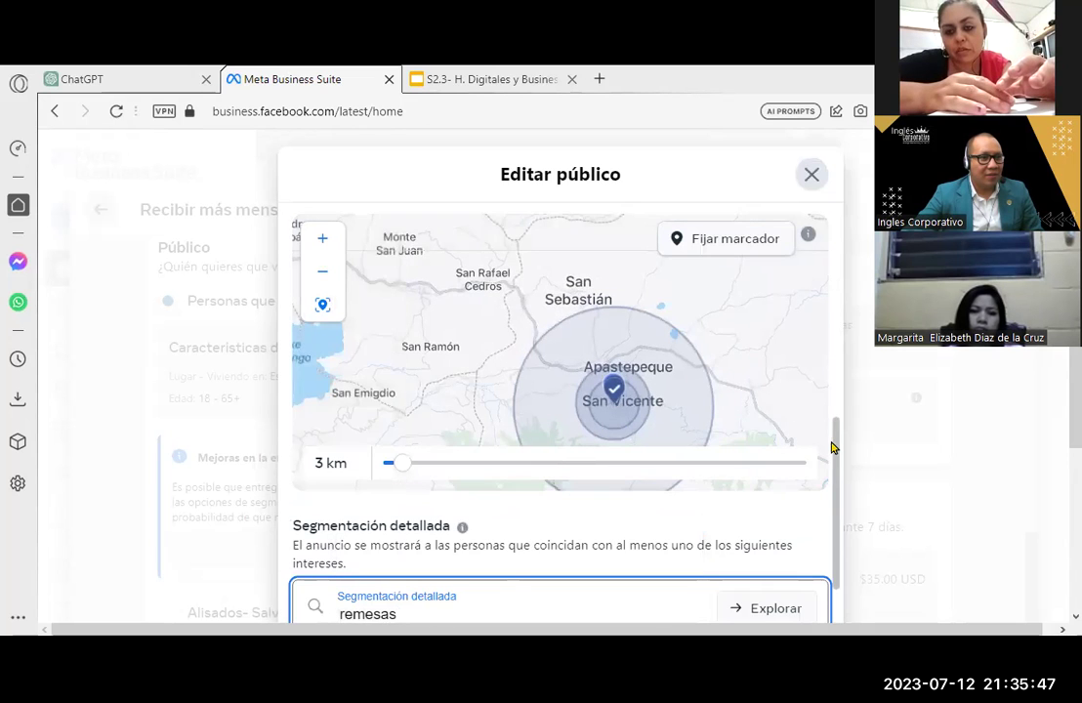
{"action": "scroll", "coordinate": [836, 495], "scroll_direction": "down", "scroll_amount": 2}
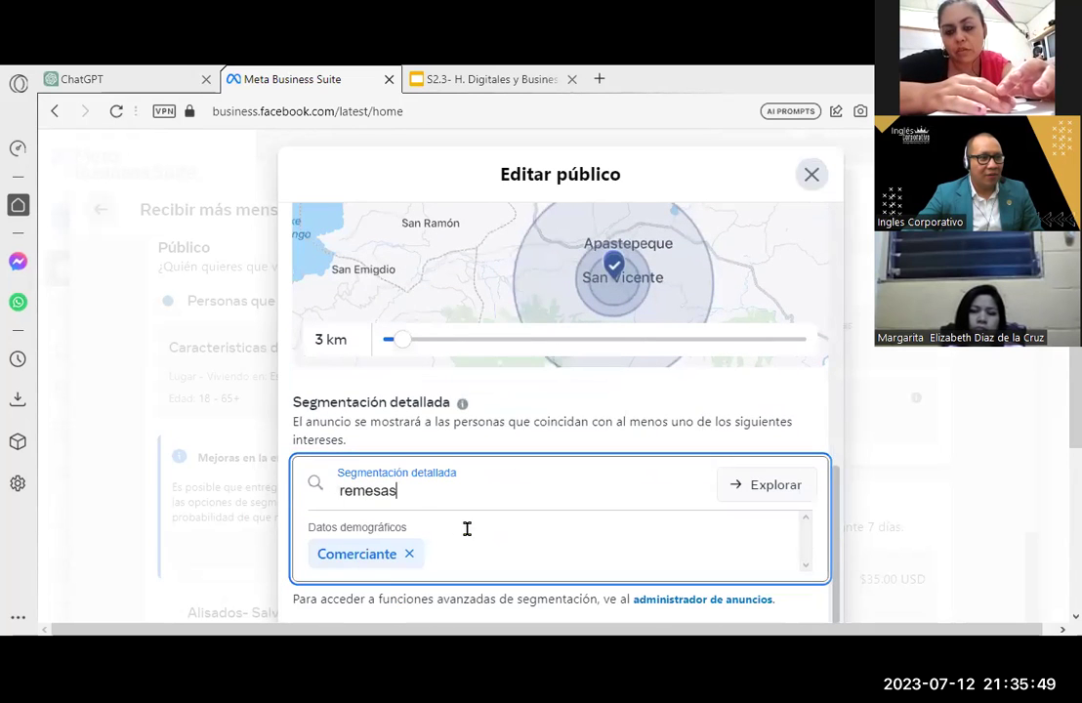
{"action": "key", "text": "BackSpace"}
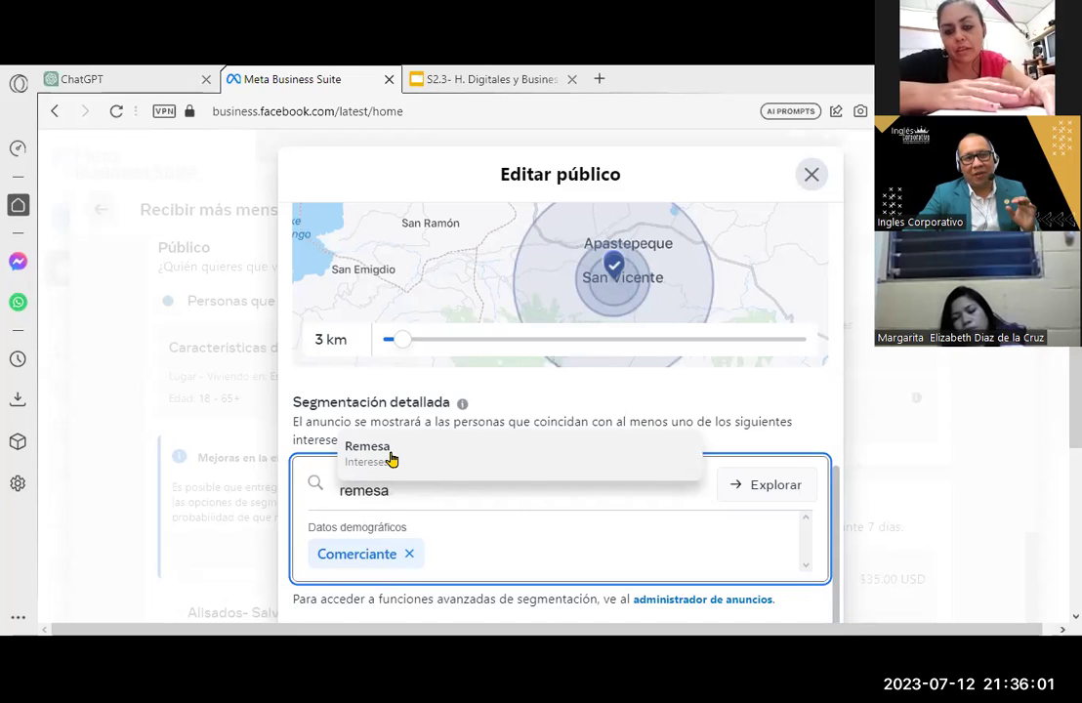
{"action": "left_click", "coordinate": [391, 455]}
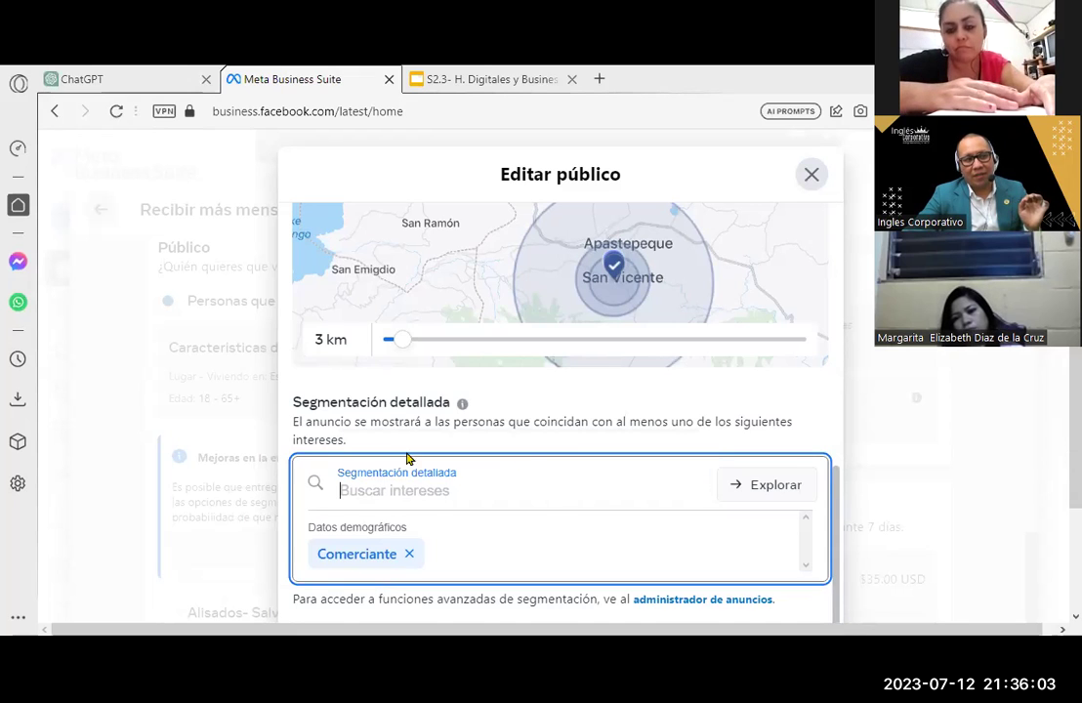
{"action": "scroll", "coordinate": [605, 451], "scroll_direction": "down", "scroll_amount": 2}
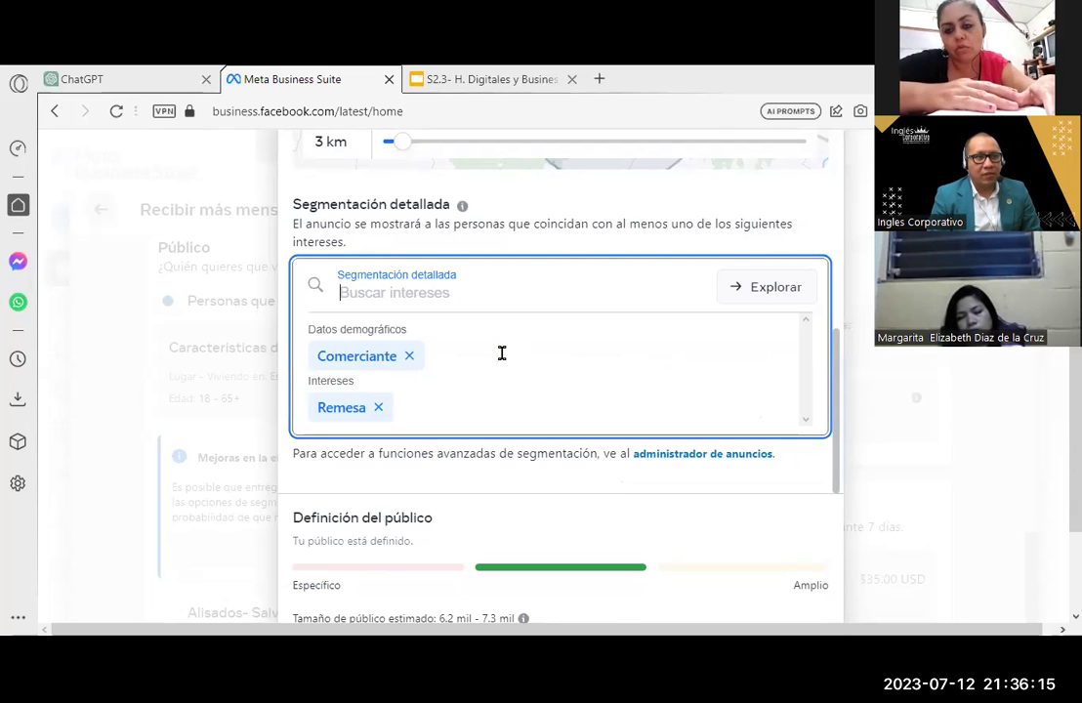
Add Vive en el extranjero and Estudios universitarios en curso to the detailed targeting
{"action": "type", "text": "hermanos"}
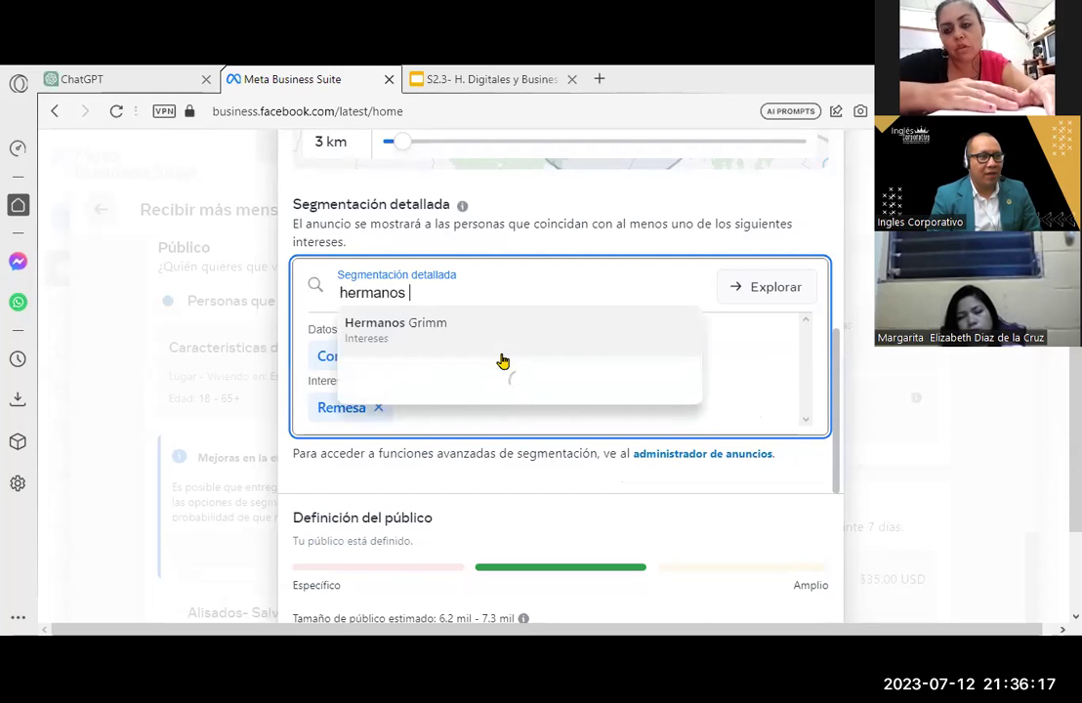
{"action": "type", "text": " en el exterior"}
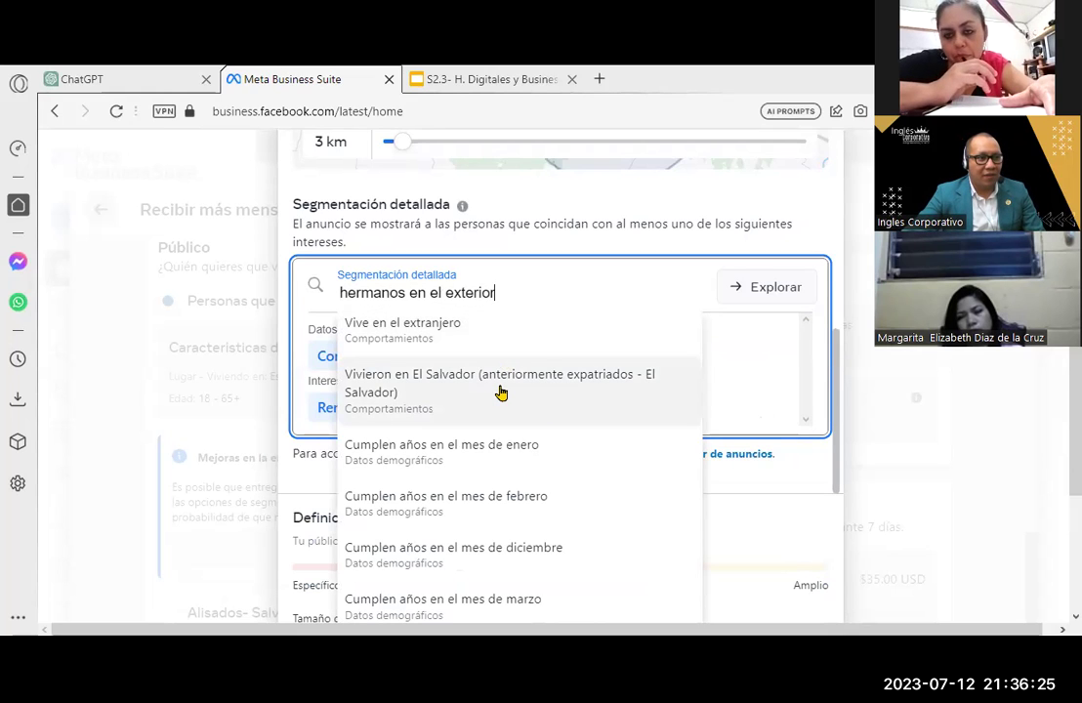
{"action": "left_click", "coordinate": [434, 338]}
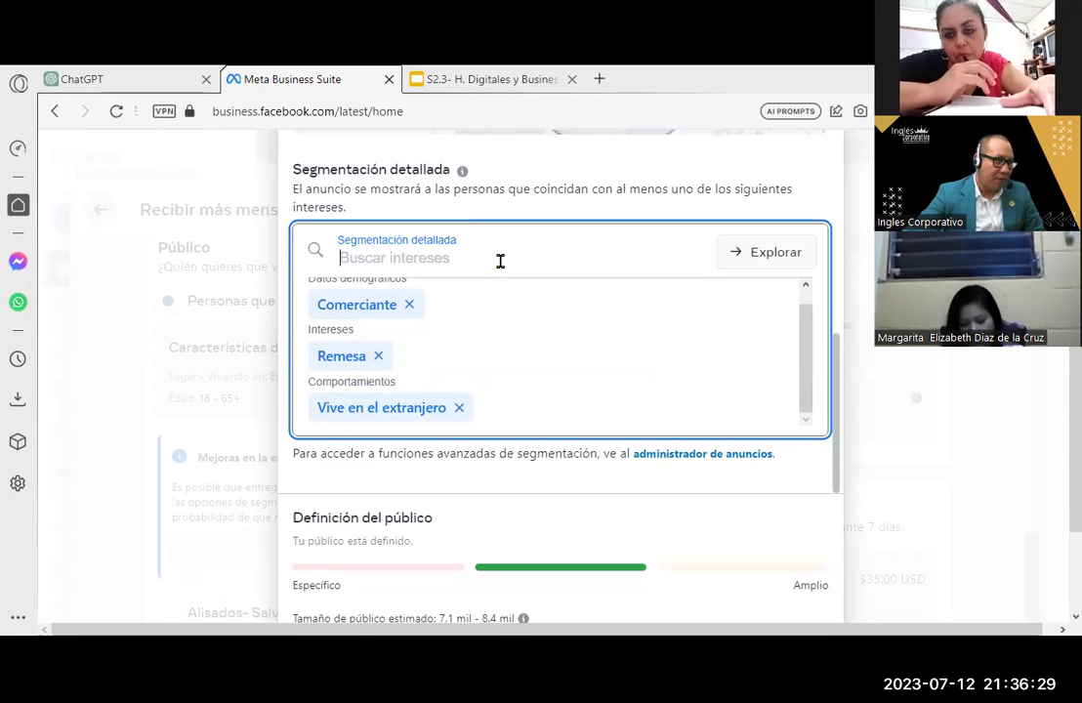
{"action": "type", "text": "vive en esta"}
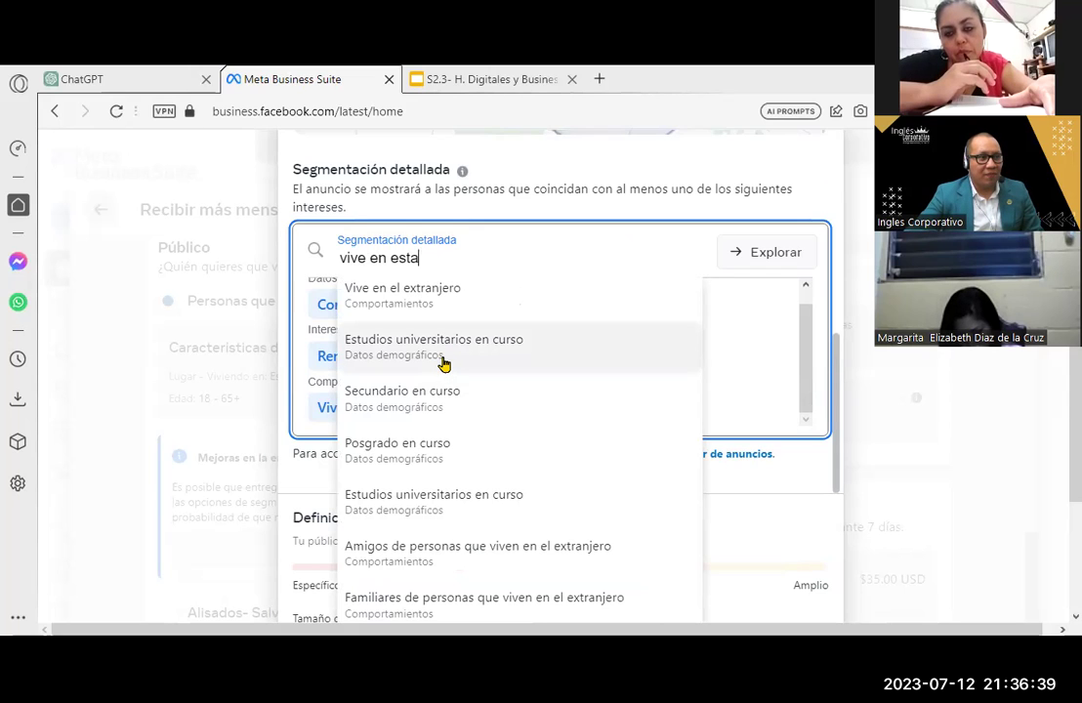
{"action": "left_click", "coordinate": [442, 350]}
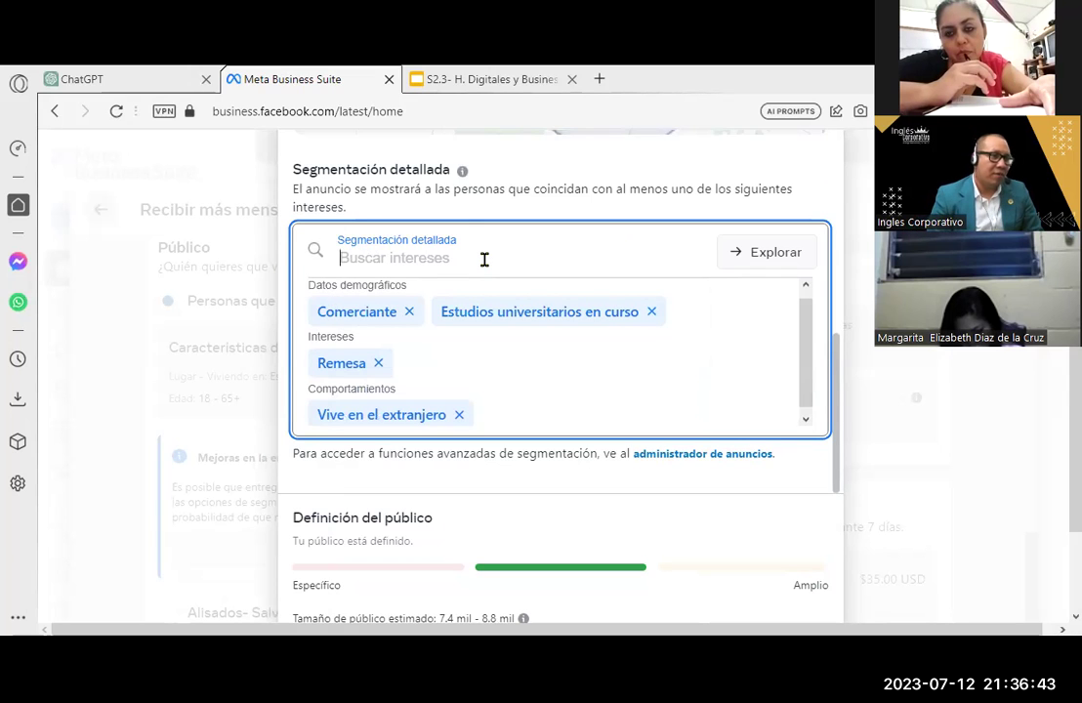
Enter 'empleados' in the detailed targeting search box
{"action": "type", "text": "d"}
{"action": "key", "text": "BackSpace"}
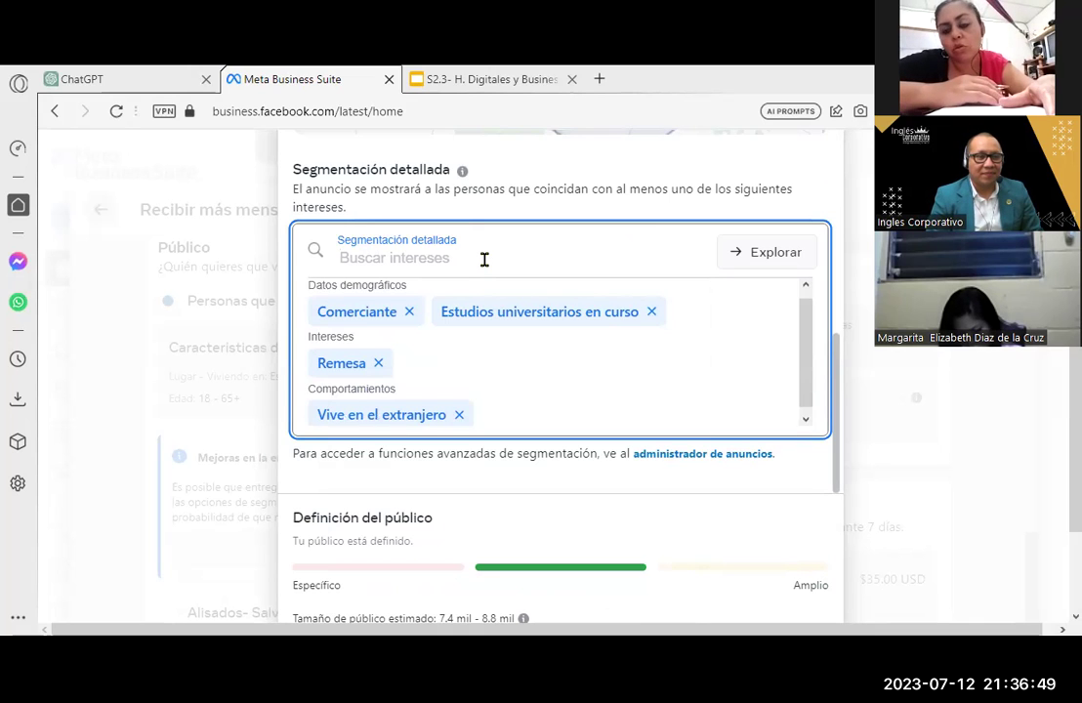
{"action": "type", "text": "h"}
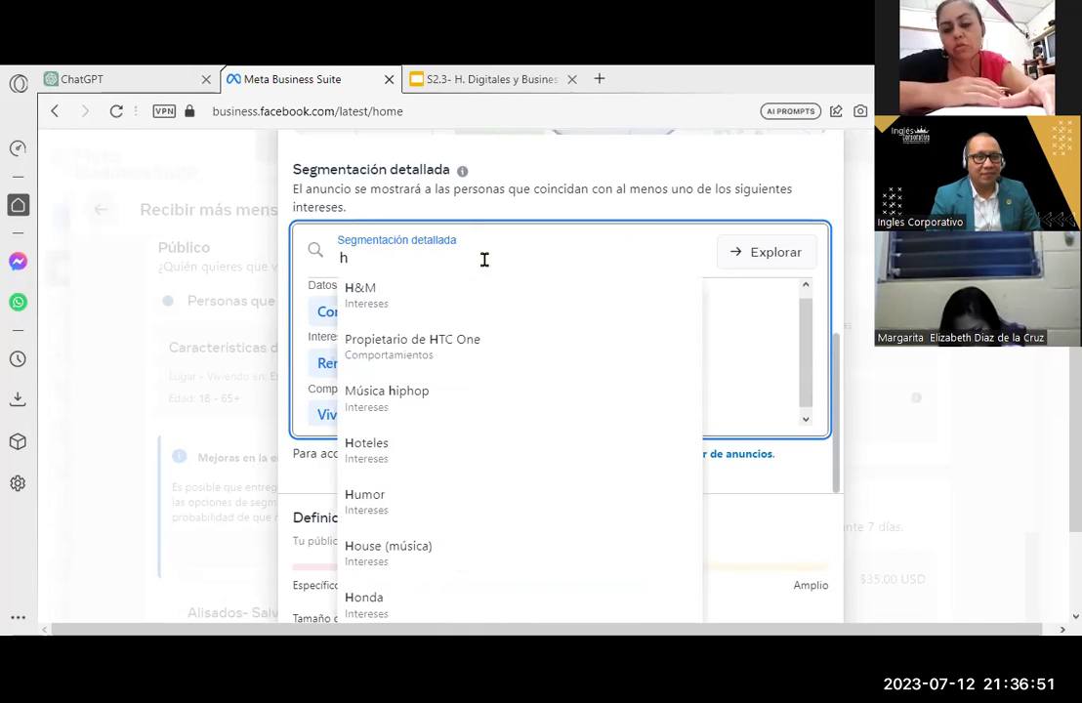
{"action": "key", "text": "BackSpace"}
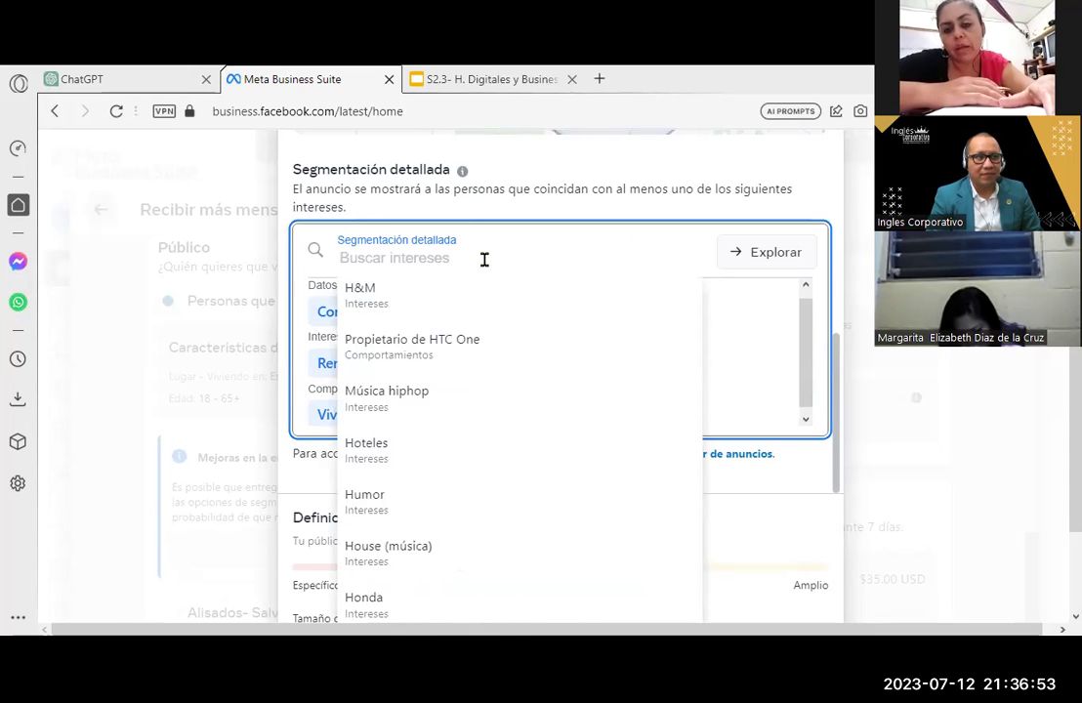
{"action": "type", "text": "emp"}
{"action": "type", "text": "leados"}
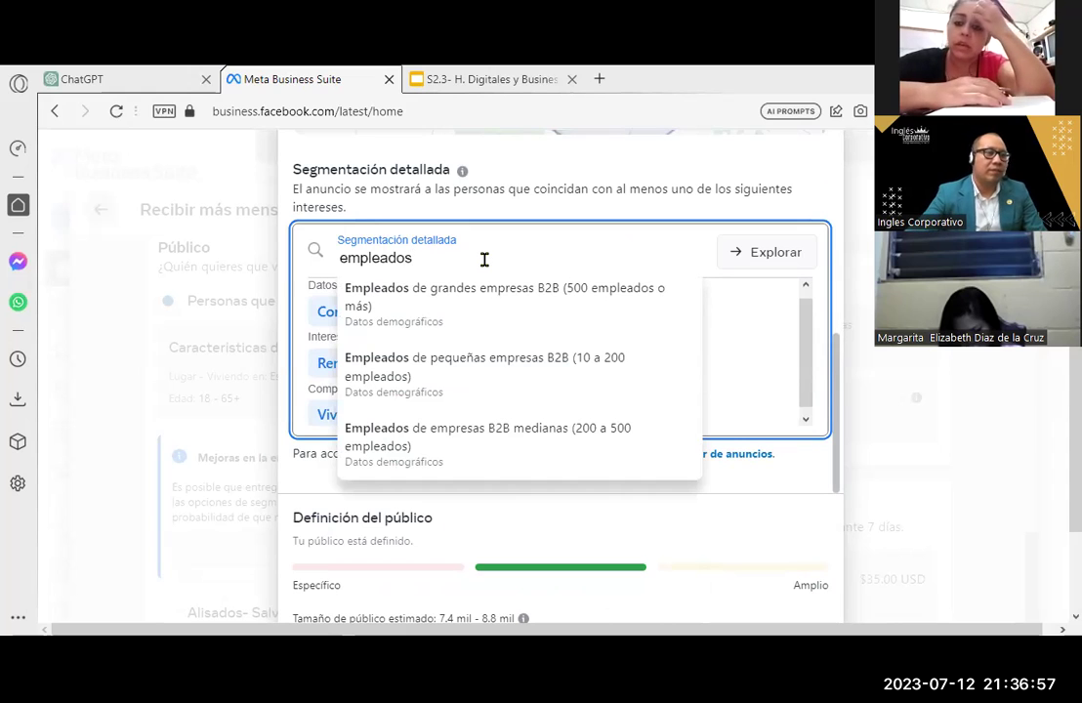
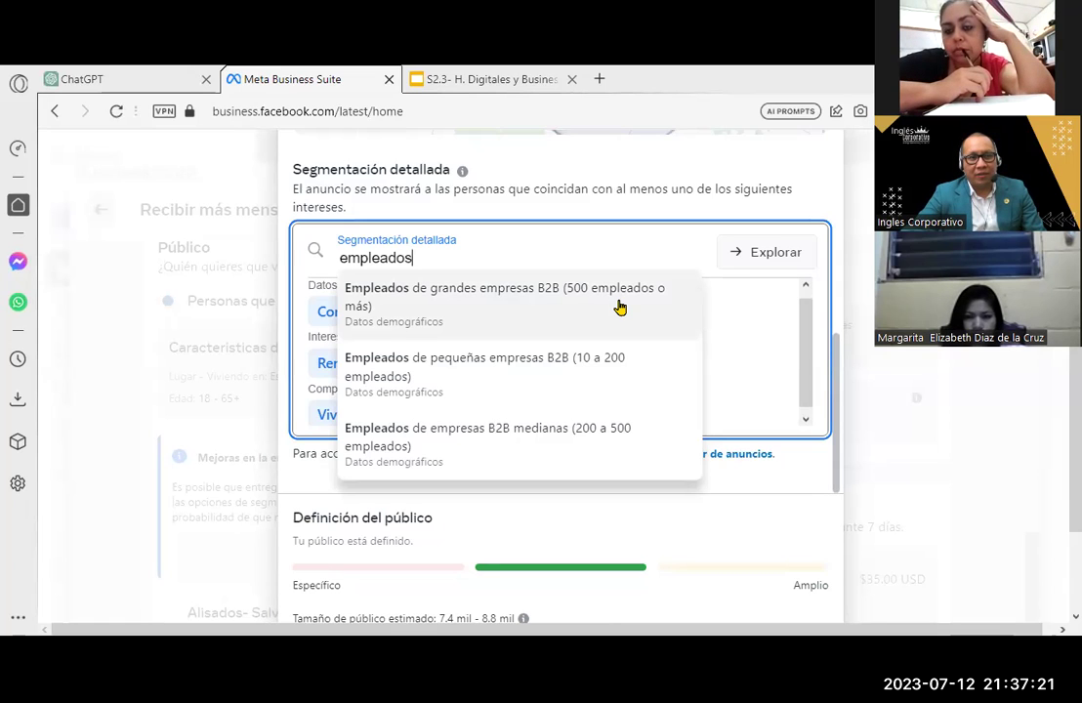
Add large and small B2B company employees and 'Usa un dispositivo móvil (10-12 meses)' to detailed targeting
{"action": "left_click", "coordinate": [618, 298]}
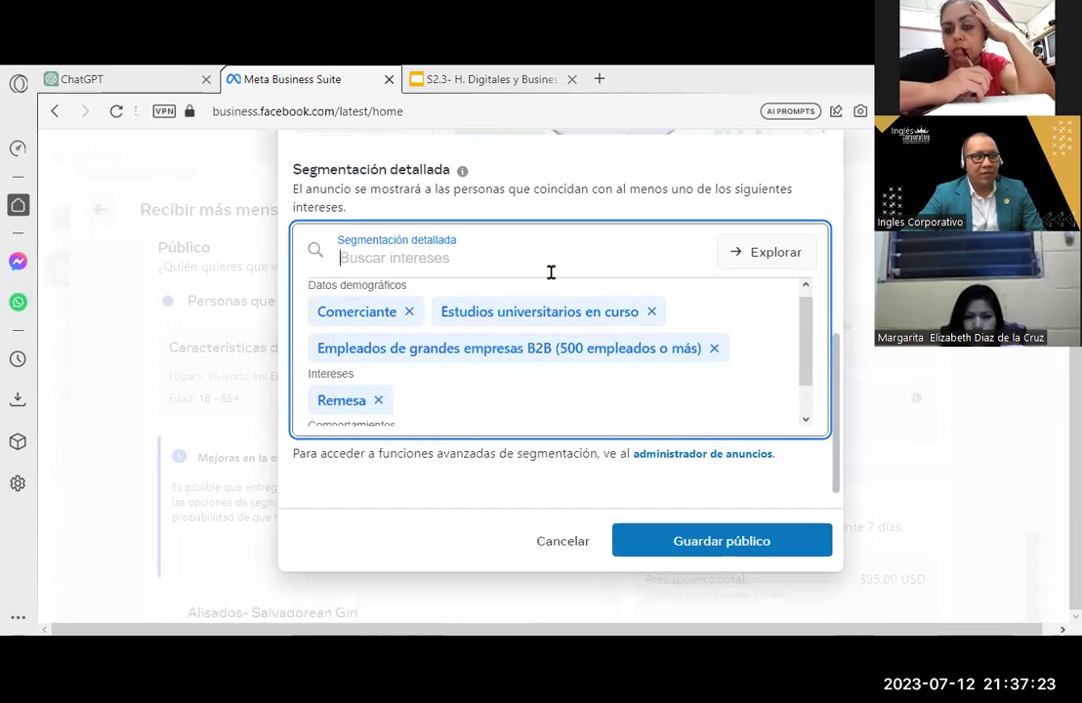
{"action": "type", "text": "e"}
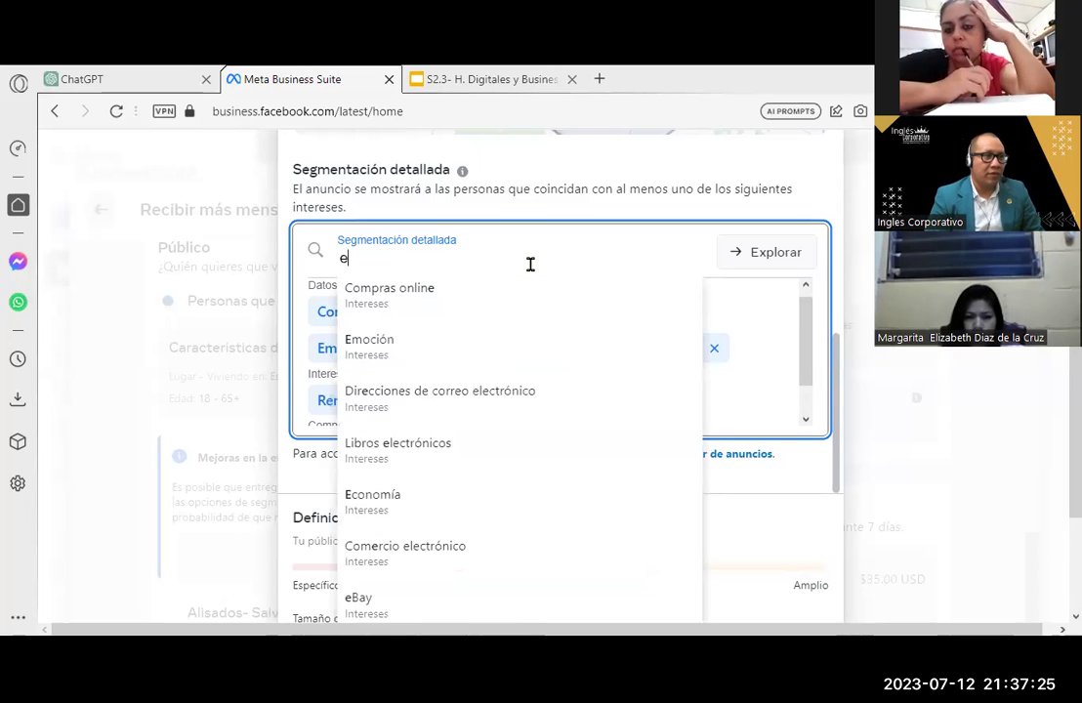
{"action": "type", "text": "mpleados"}
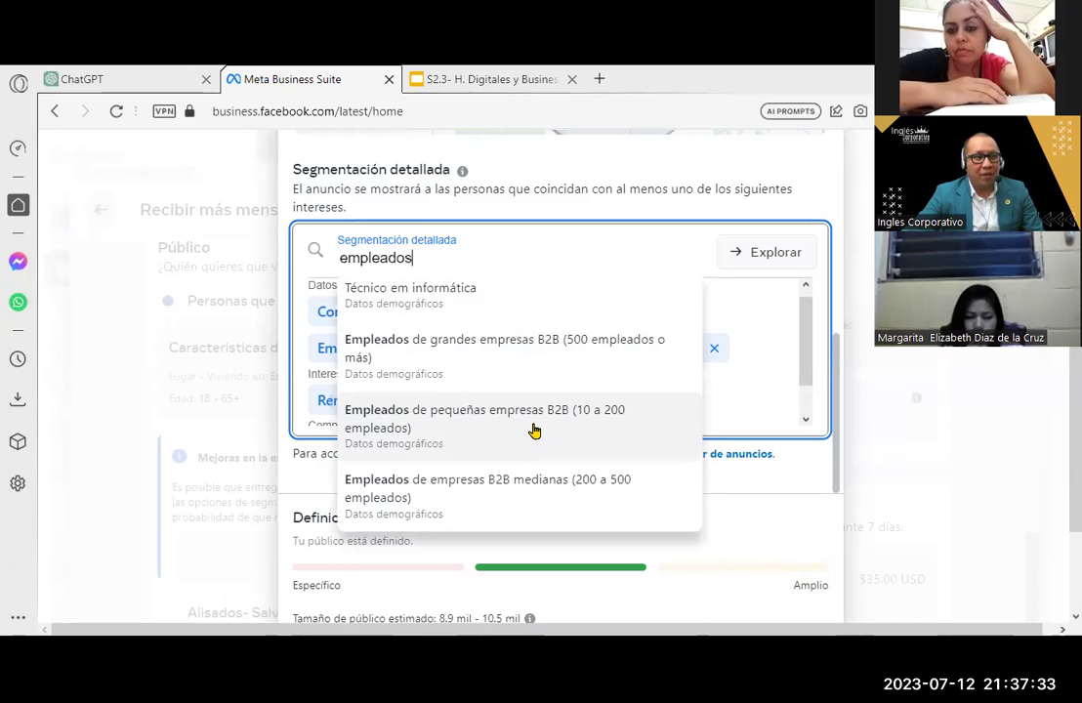
{"action": "left_click", "coordinate": [534, 430]}
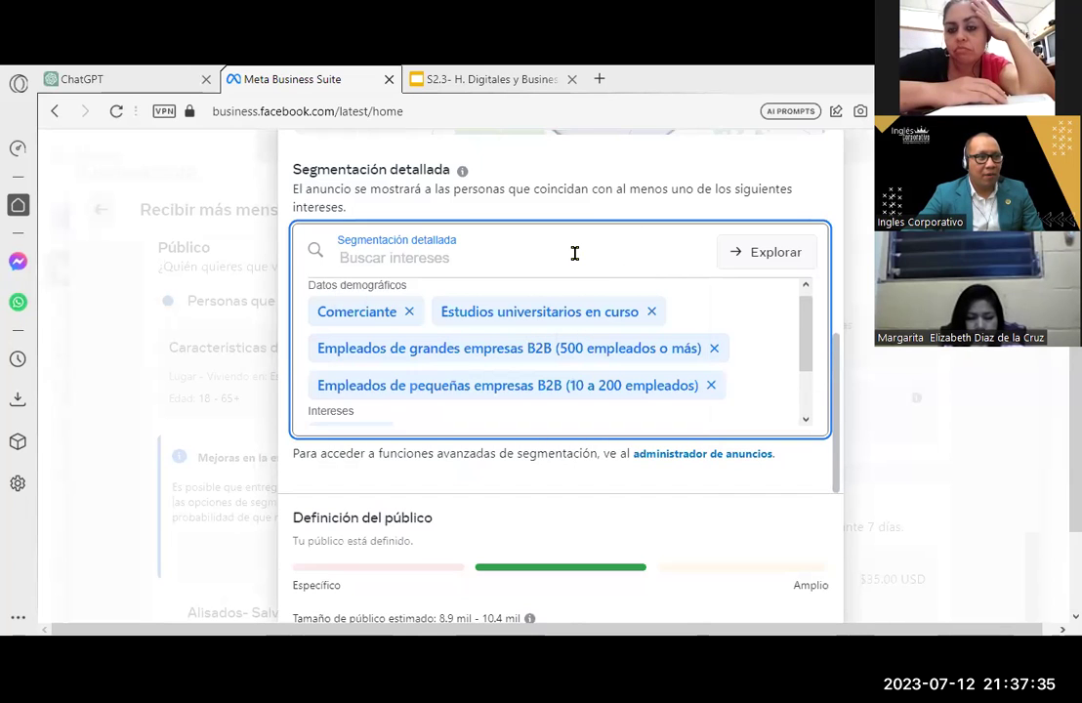
{"action": "type", "text": "empleado"}
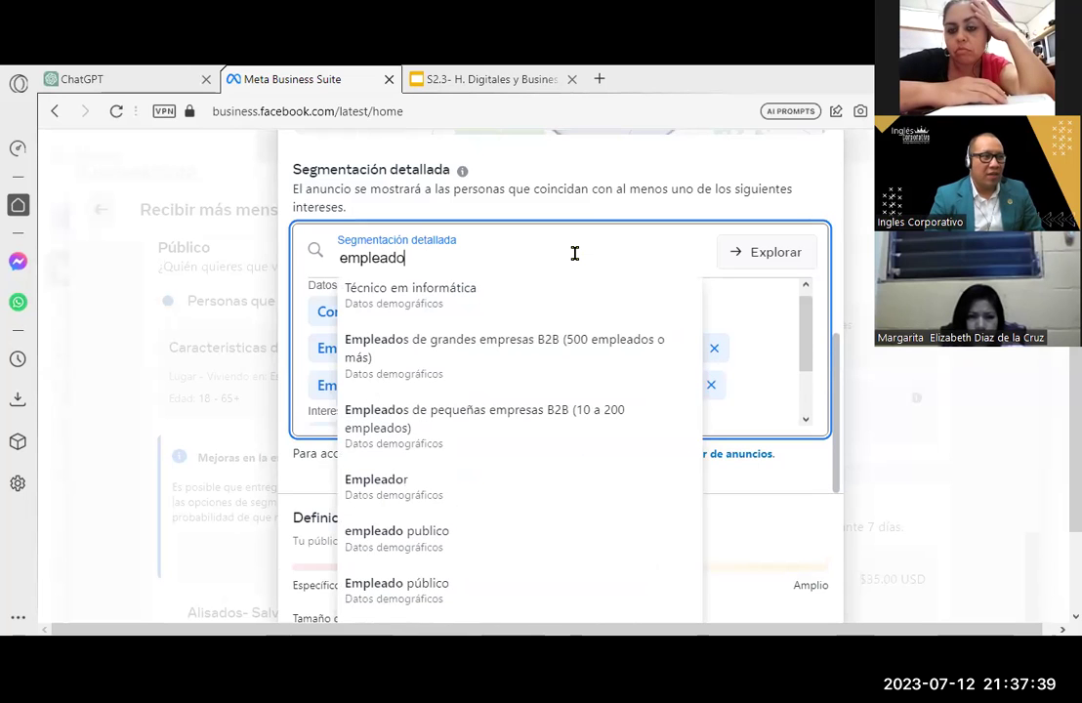
{"action": "left_click", "coordinate": [474, 422]}
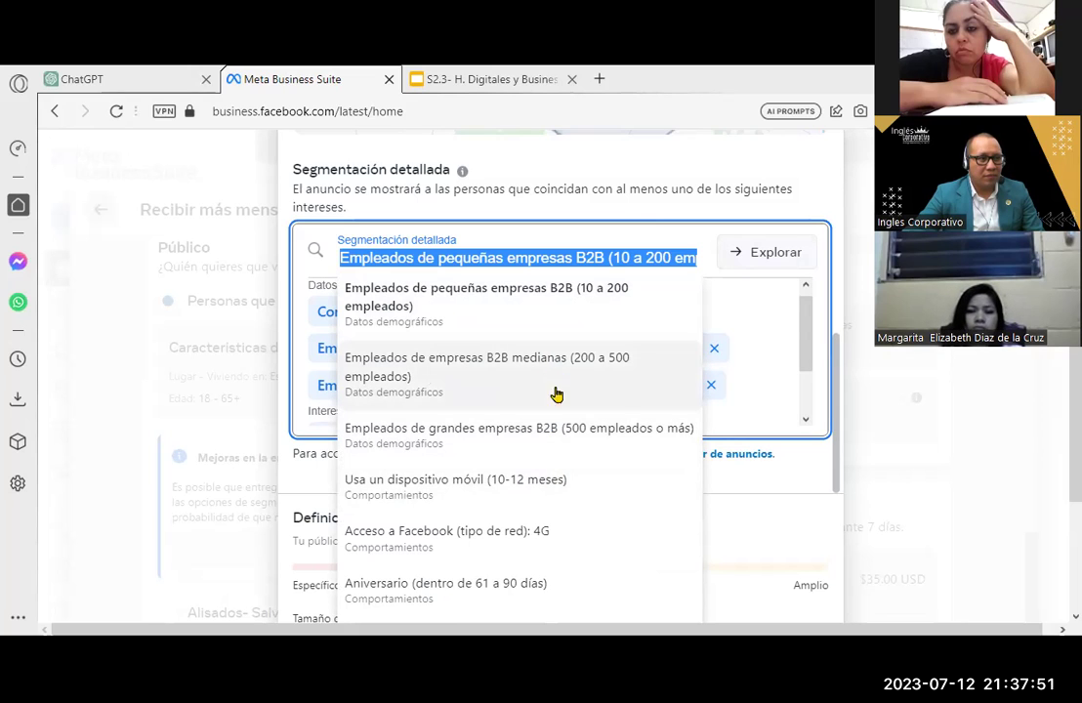
{"action": "left_click", "coordinate": [530, 485]}
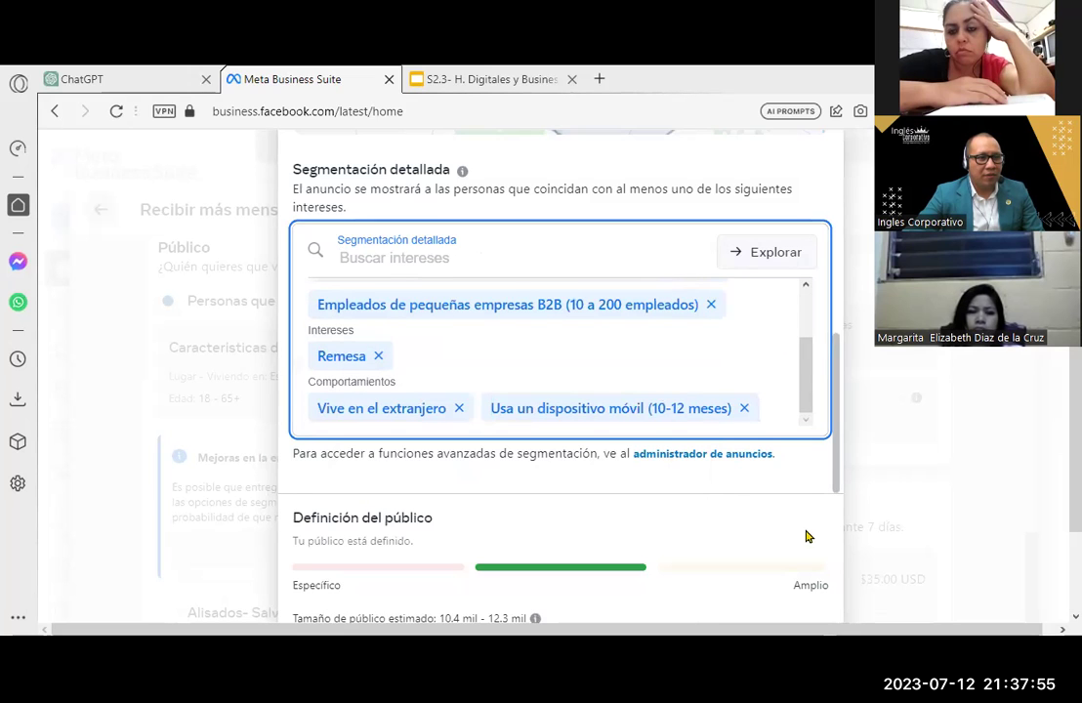
{"action": "scroll", "coordinate": [813, 550], "scroll_direction": "down", "scroll_amount": 1}
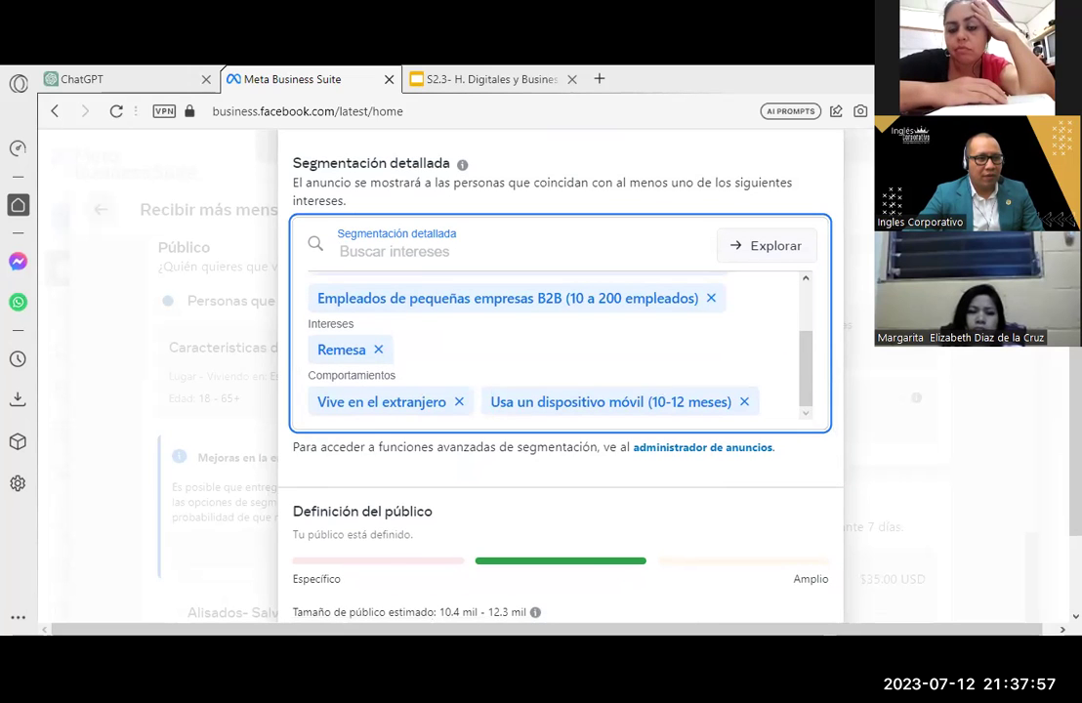
{"action": "scroll", "coordinate": [695, 464], "scroll_direction": "down", "scroll_amount": 2}
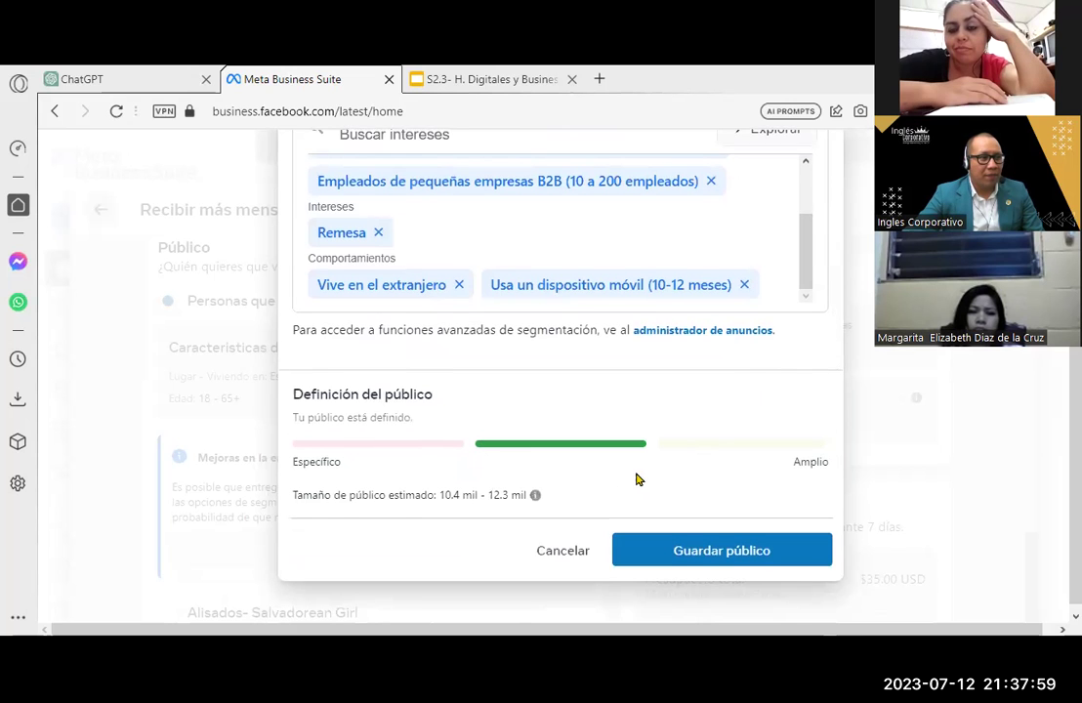
{"action": "scroll", "coordinate": [800, 385], "scroll_direction": "up", "scroll_amount": 2}
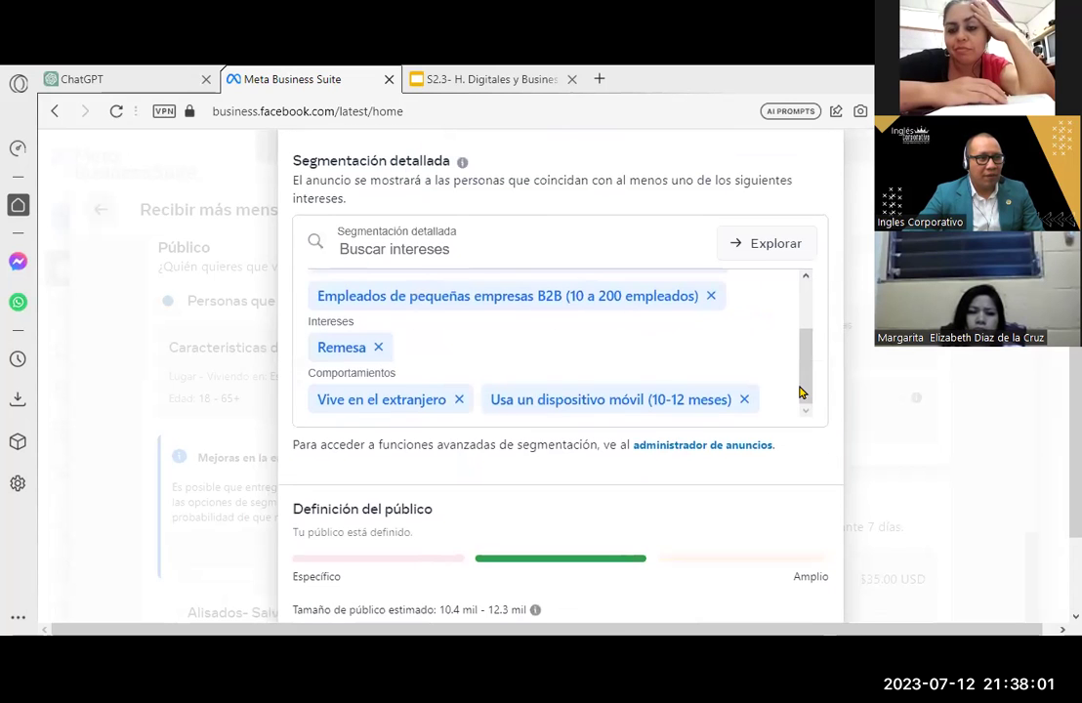
{"action": "scroll", "coordinate": [799, 390], "scroll_direction": "up", "scroll_amount": 5}
{"action": "scroll", "coordinate": [800, 391], "scroll_direction": "up", "scroll_amount": 4}
{"action": "scroll", "coordinate": [800, 390], "scroll_direction": "up", "scroll_amount": 3}
{"action": "scroll", "coordinate": [799, 390], "scroll_direction": "up", "scroll_amount": 1}
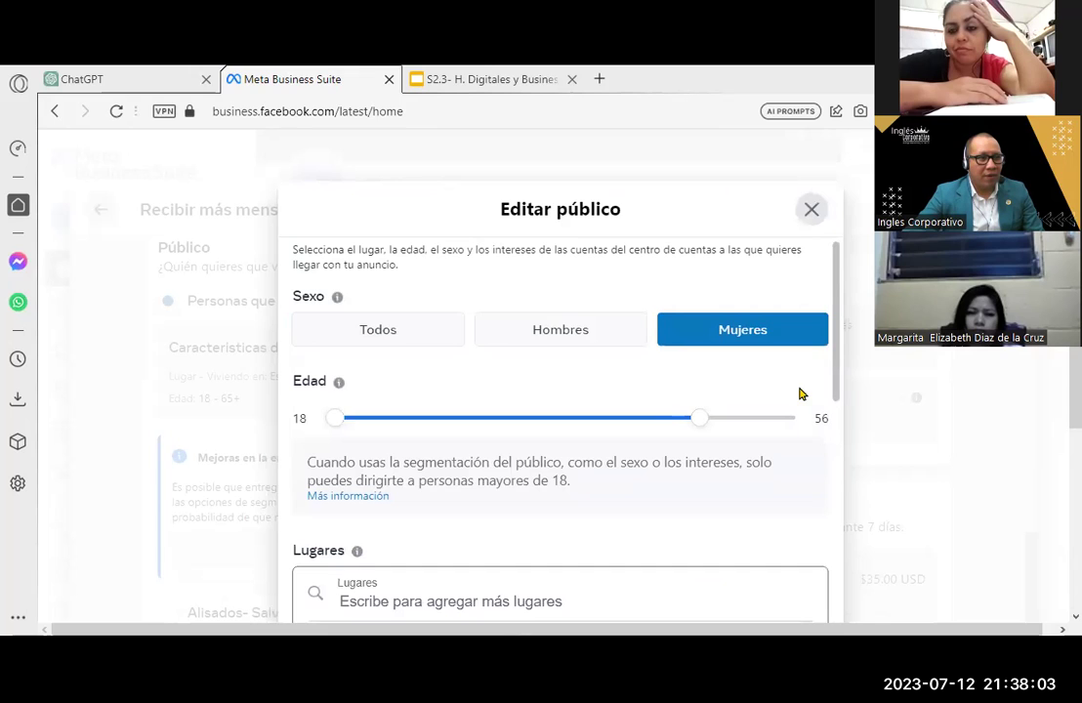
{"action": "scroll", "coordinate": [580, 379], "scroll_direction": "up", "scroll_amount": 1}
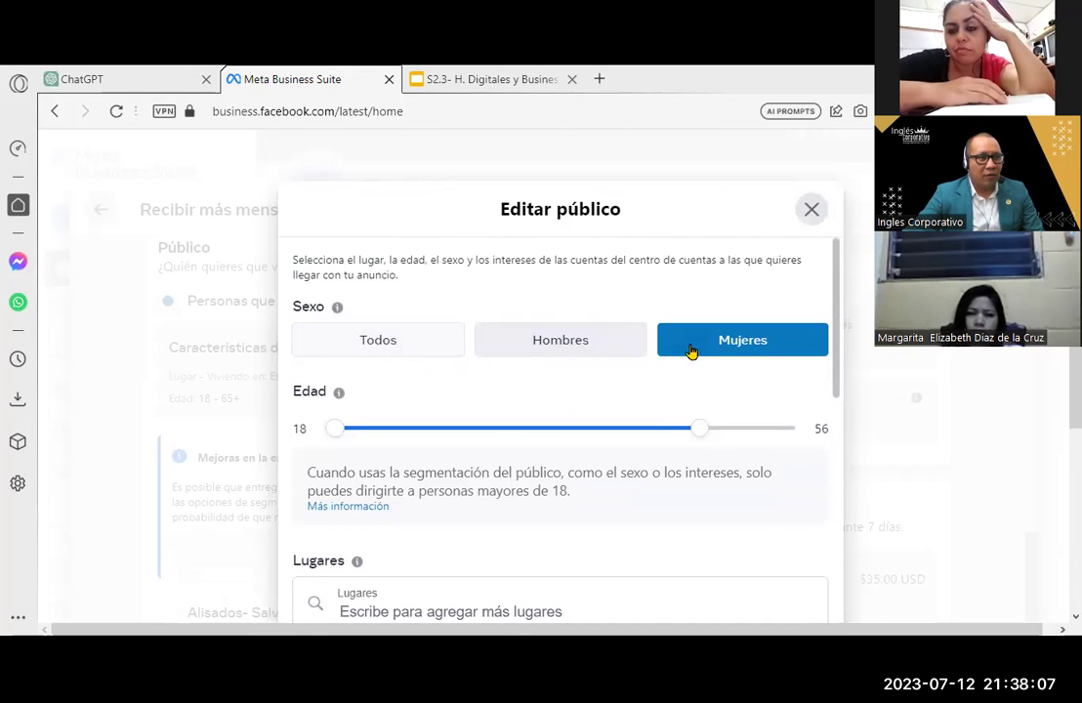
{"action": "scroll", "coordinate": [410, 451], "scroll_direction": "down", "scroll_amount": 2}
{"action": "scroll", "coordinate": [413, 454], "scroll_direction": "down", "scroll_amount": 2}
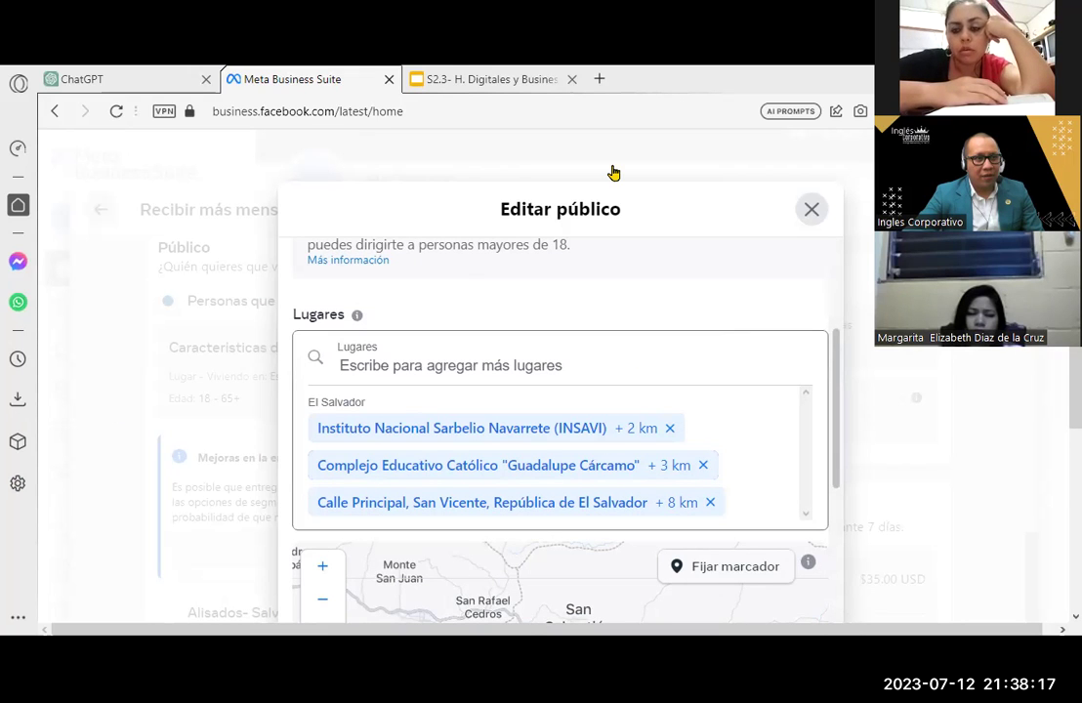
{"action": "left_click", "coordinate": [507, 364]}
{"action": "scroll", "coordinate": [507, 364], "scroll_direction": "down", "scroll_amount": 2}
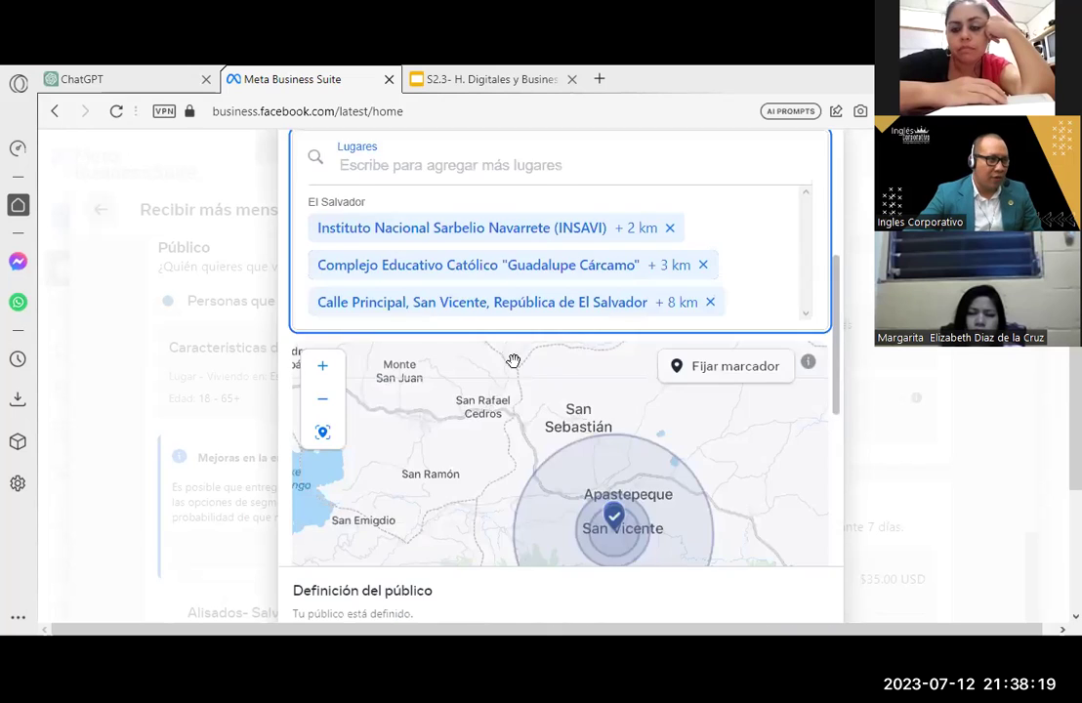
{"action": "scroll", "coordinate": [671, 266], "scroll_direction": "up", "scroll_amount": 3}
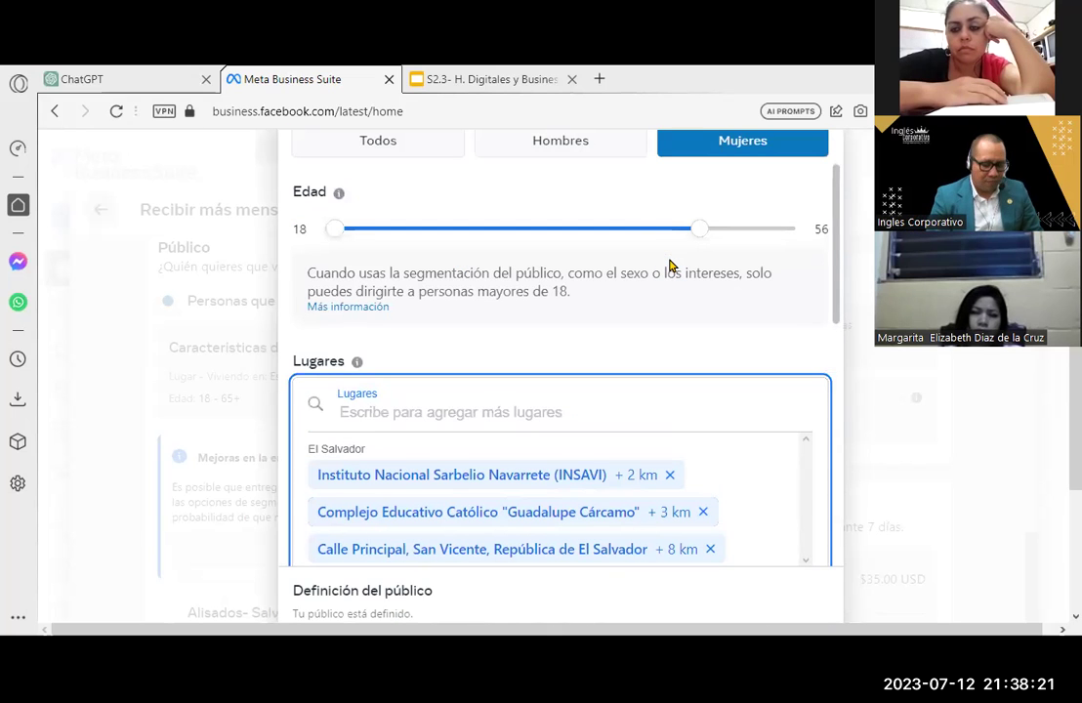
Search Lugares for the university with 'universidad u', then try 'UES s' instead
{"action": "type", "text": "univers"}
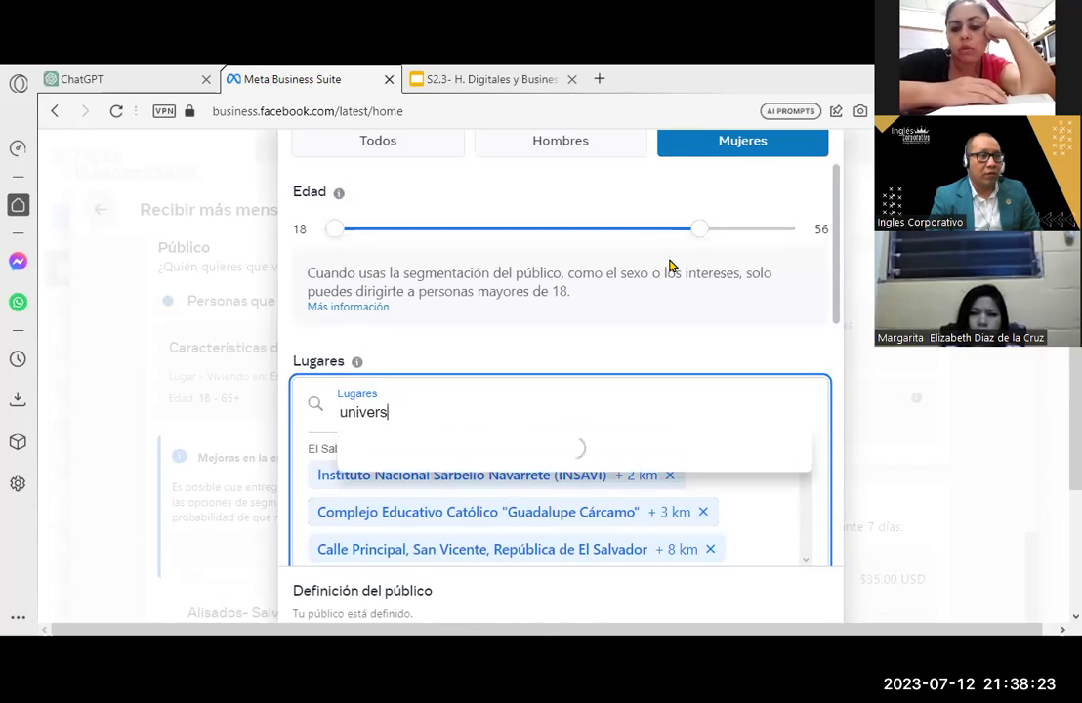
{"action": "type", "text": "idad ues san vicente"}
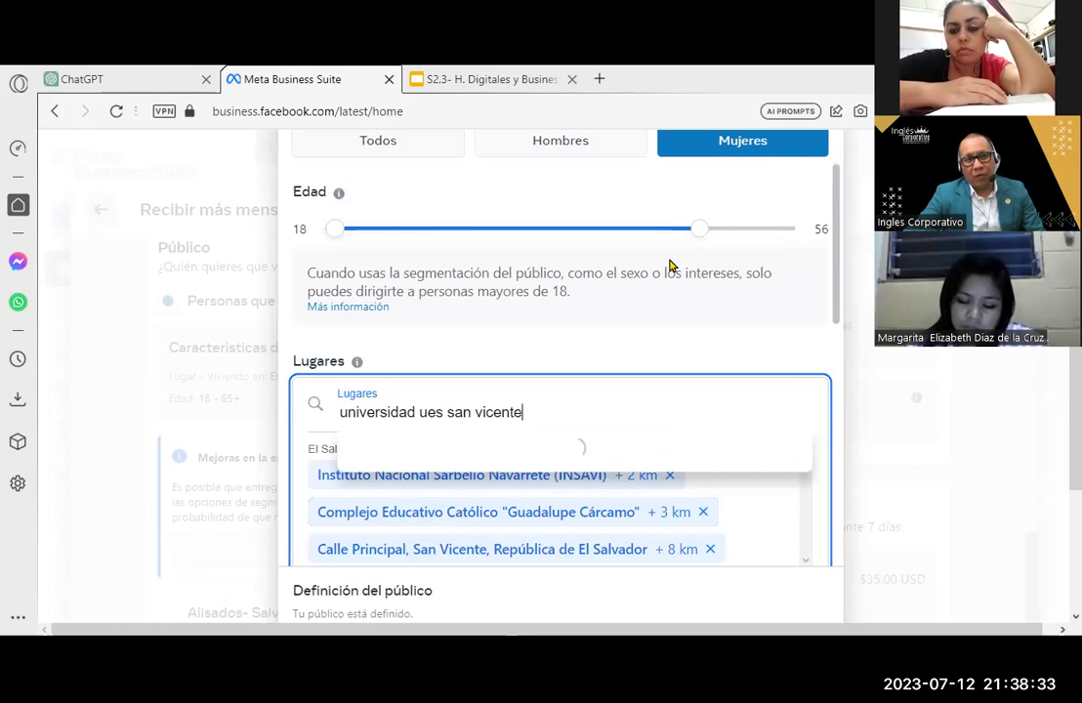
{"action": "scroll", "coordinate": [618, 319], "scroll_direction": "down", "scroll_amount": 2}
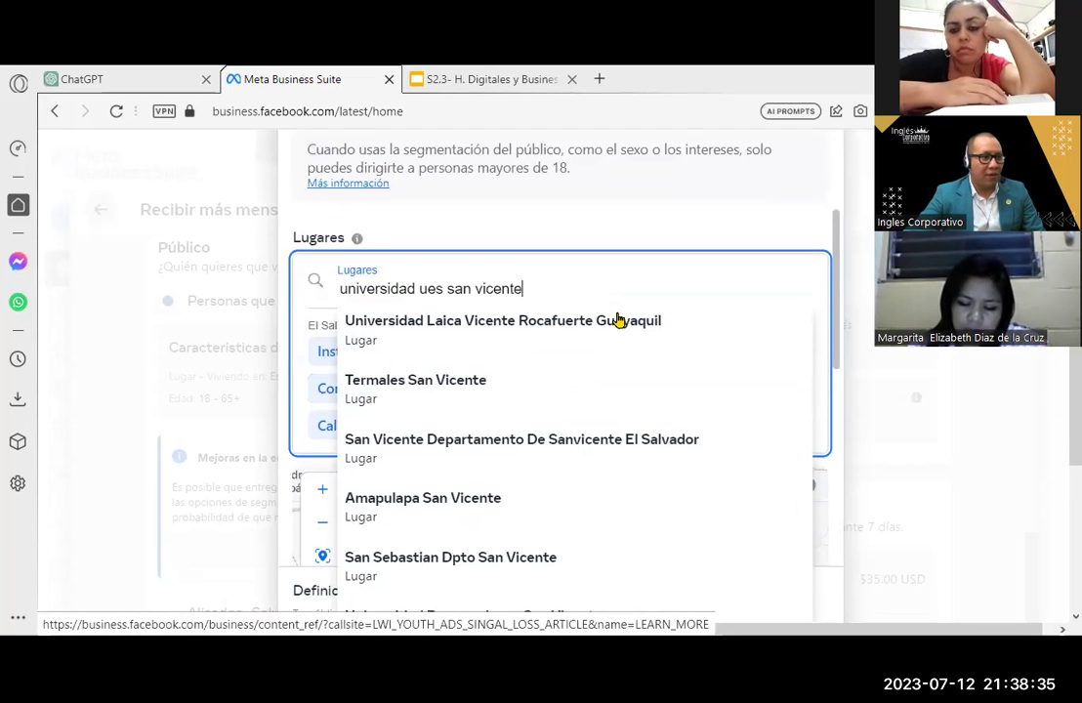
{"action": "scroll", "coordinate": [547, 299], "scroll_direction": "up", "scroll_amount": 2}
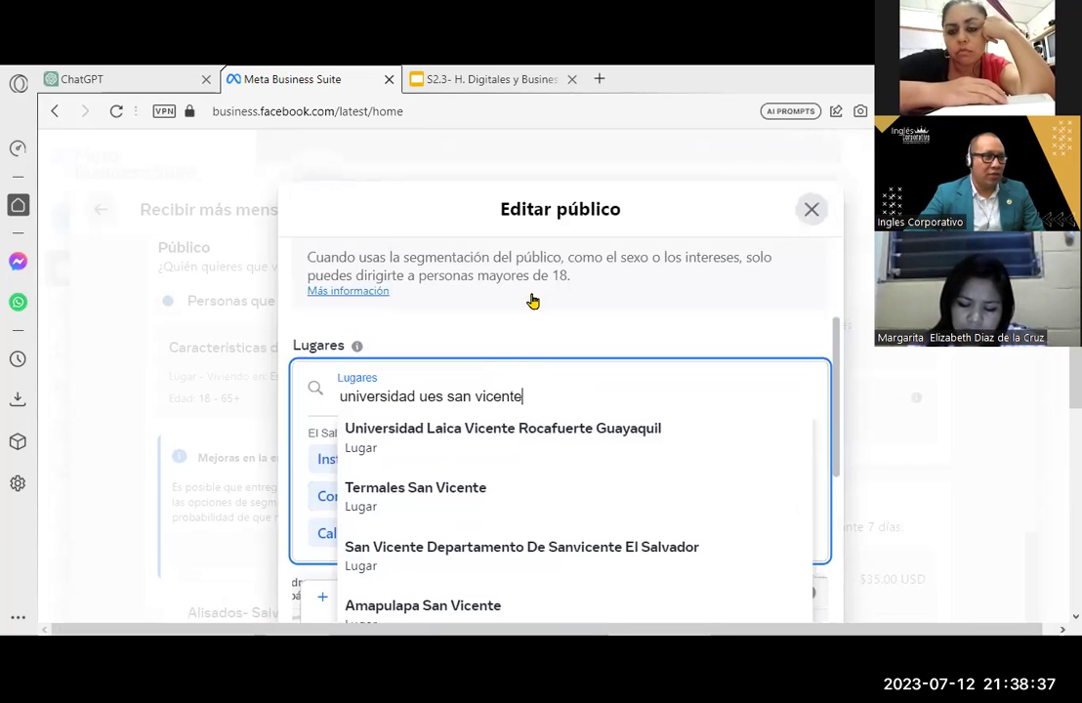
{"action": "left_click_drag", "start_coordinate": [527, 391], "coordinate": [317, 394]}
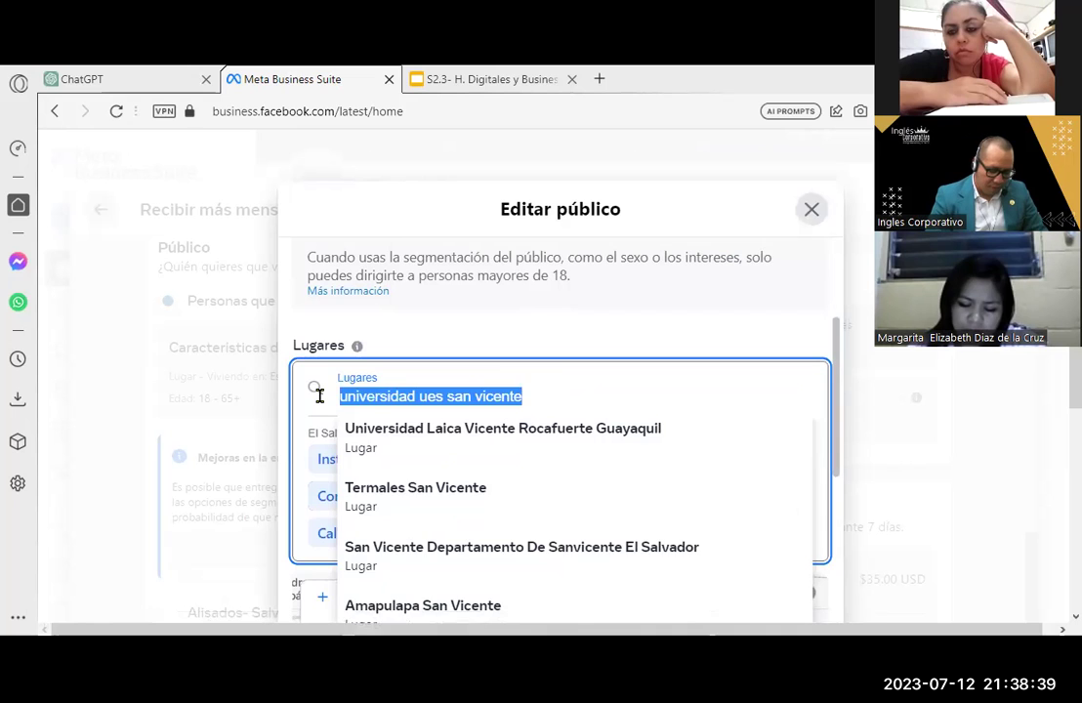
{"action": "type", "text": "UES"}
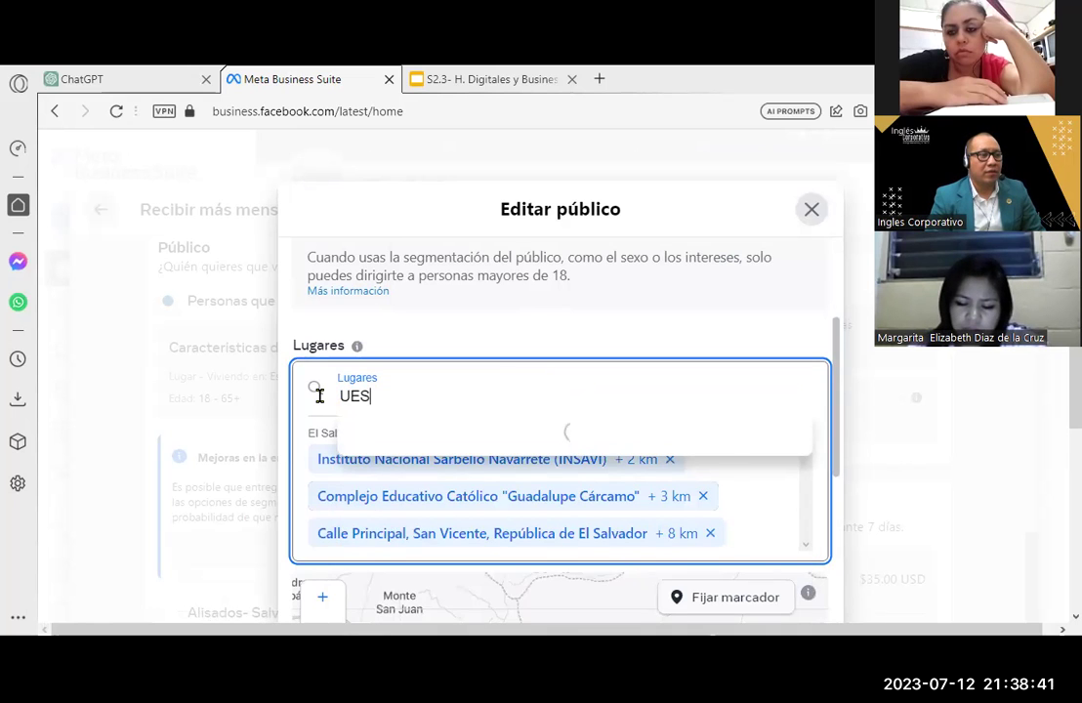
{"action": "type", "text": " san"}
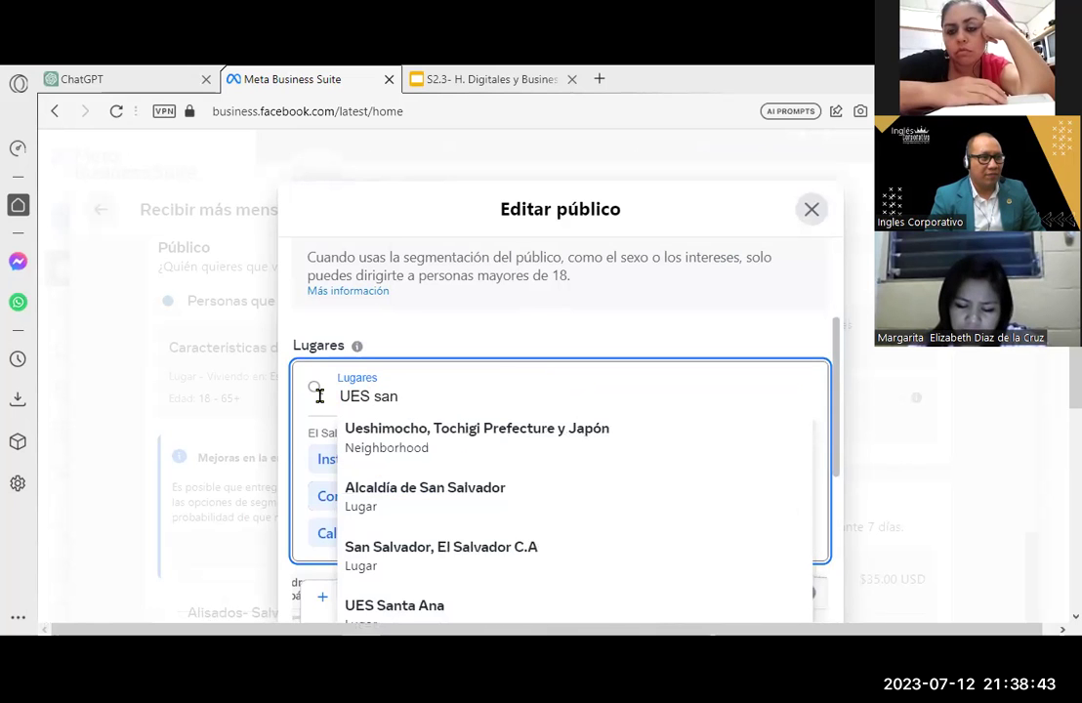
{"action": "key", "text": "BackSpace"}
{"action": "key", "text": "BackSpace"}
{"action": "key", "text": "BackSpace"}
{"action": "key", "text": "BackSpace"}
{"action": "key", "text": "BackSpace"}
{"action": "key", "text": "BackSpace"}
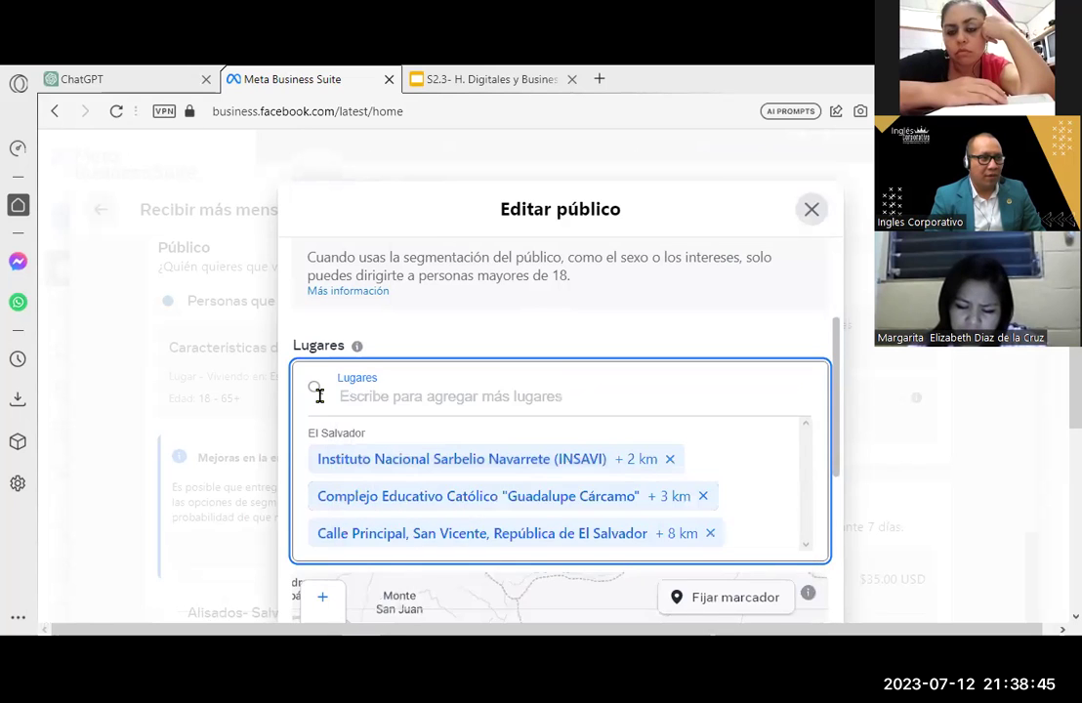
Search 'Universidad Nacional de, l' and add the Facultad Multidisciplinaria Paracentral location
{"action": "type", "text": "Universidad Nacional"}
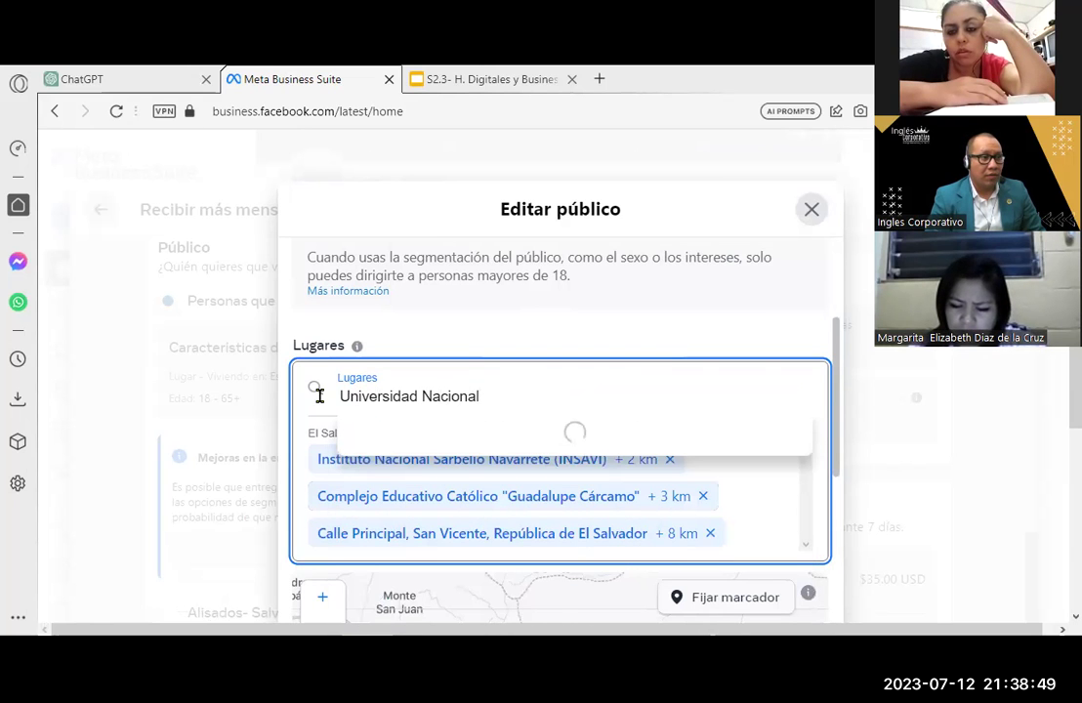
{"action": "type", "text": " de El Salvador"}
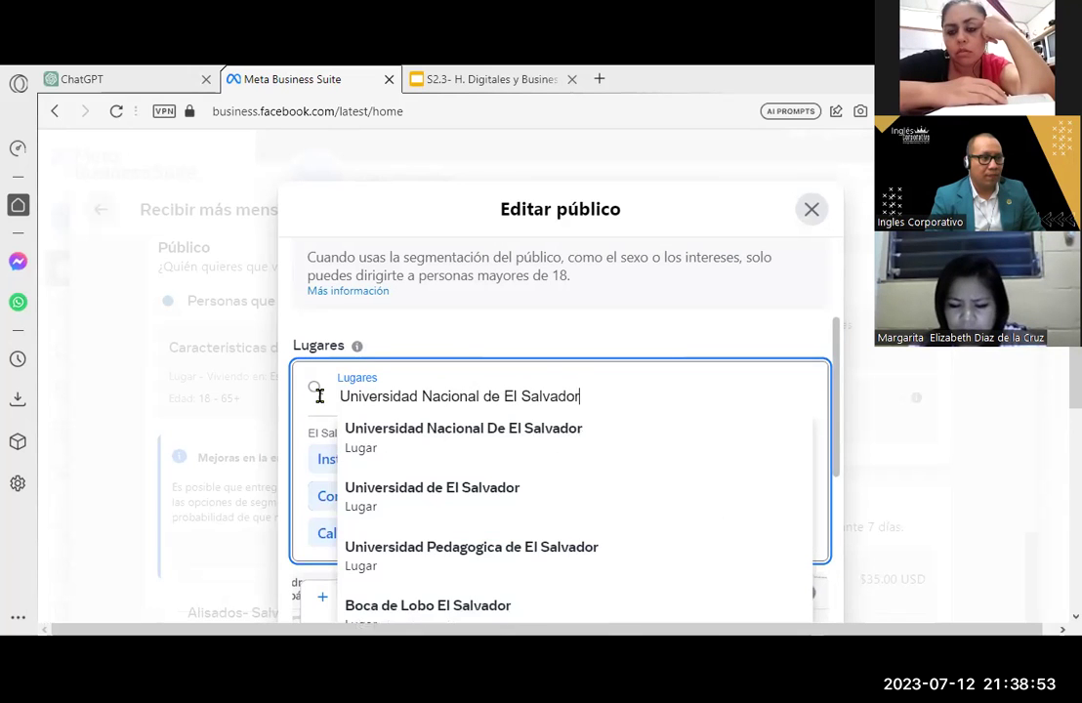
{"action": "scroll", "coordinate": [597, 400], "scroll_direction": "down", "scroll_amount": 1}
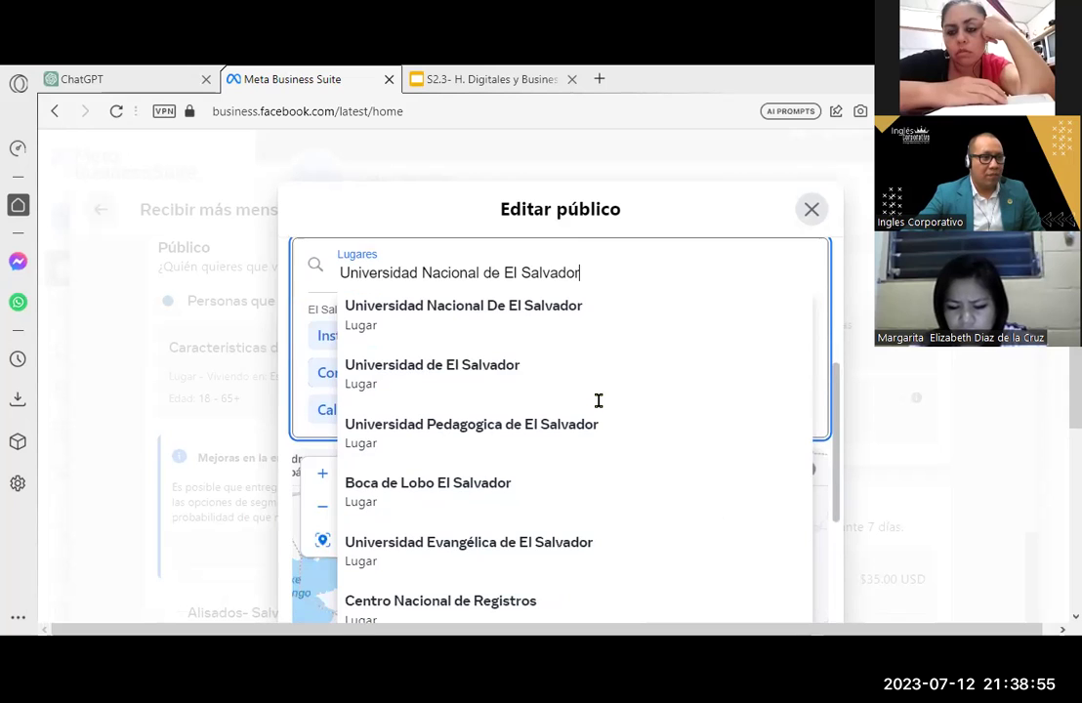
{"action": "scroll", "coordinate": [633, 427], "scroll_direction": "down", "scroll_amount": 1}
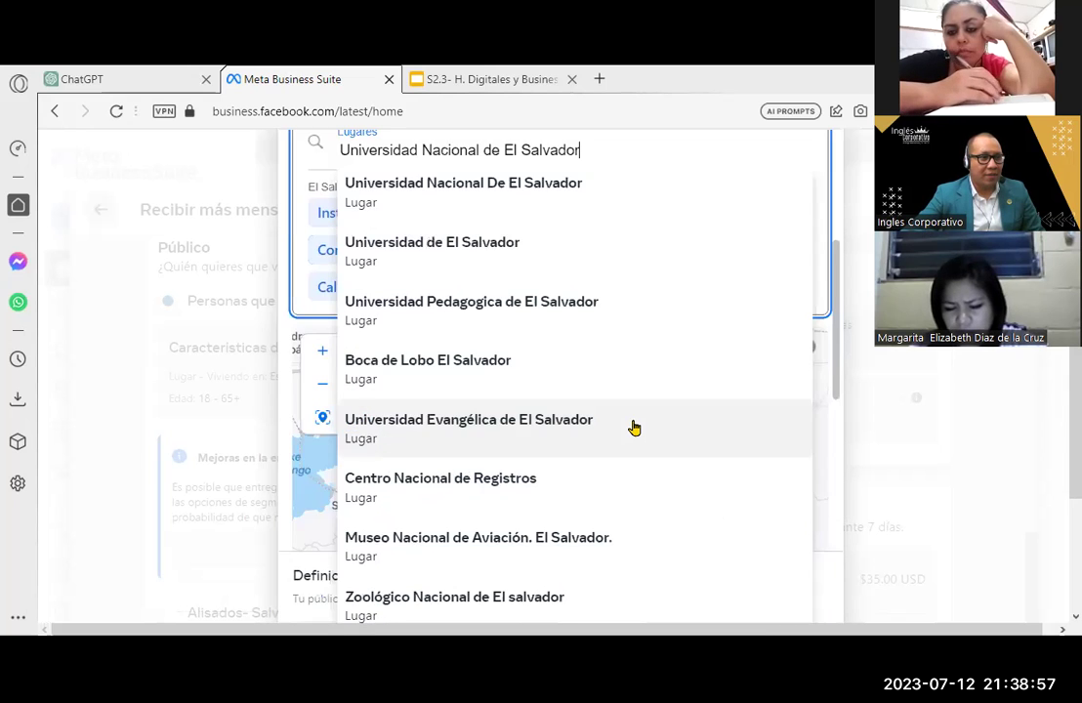
{"action": "scroll", "coordinate": [633, 426], "scroll_direction": "down", "scroll_amount": 1}
{"action": "scroll", "coordinate": [632, 427], "scroll_direction": "down", "scroll_amount": 1}
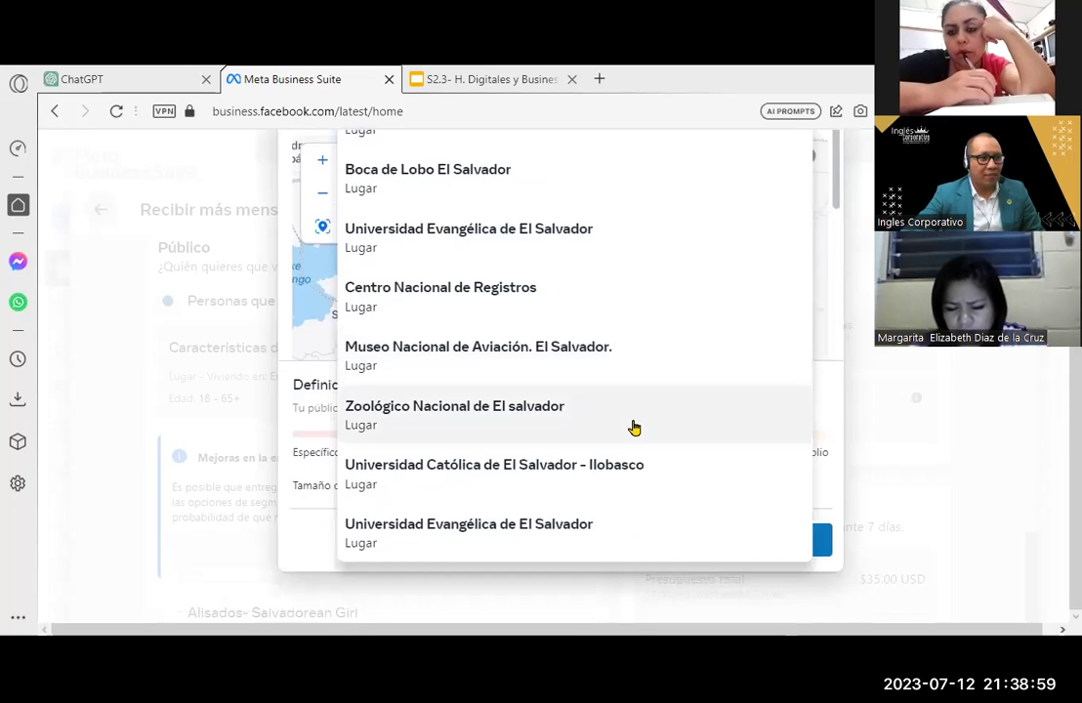
{"action": "scroll", "coordinate": [632, 427], "scroll_direction": "up", "scroll_amount": 1}
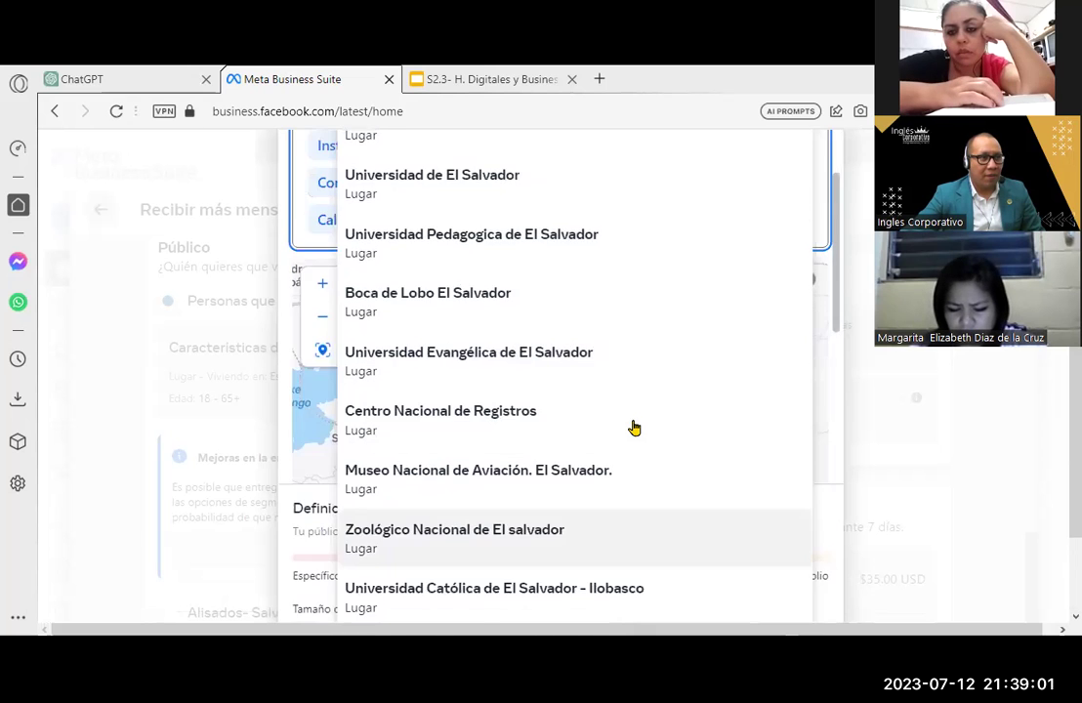
{"action": "scroll", "coordinate": [633, 427], "scroll_direction": "up", "scroll_amount": 2}
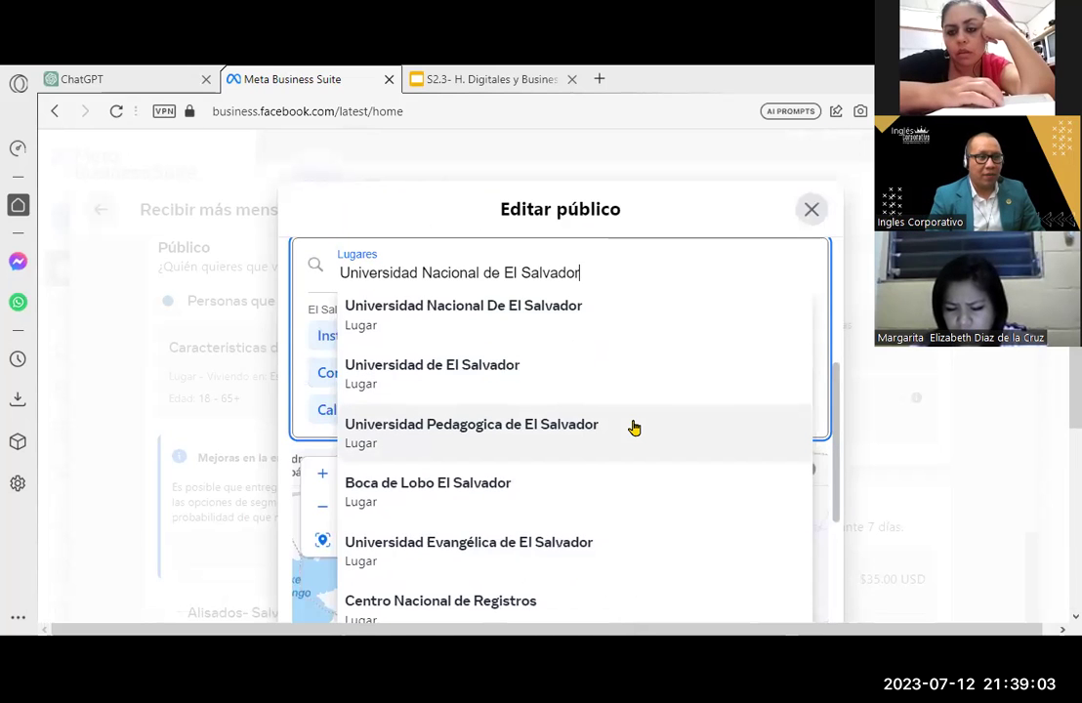
{"action": "type", "text": ", parac"}
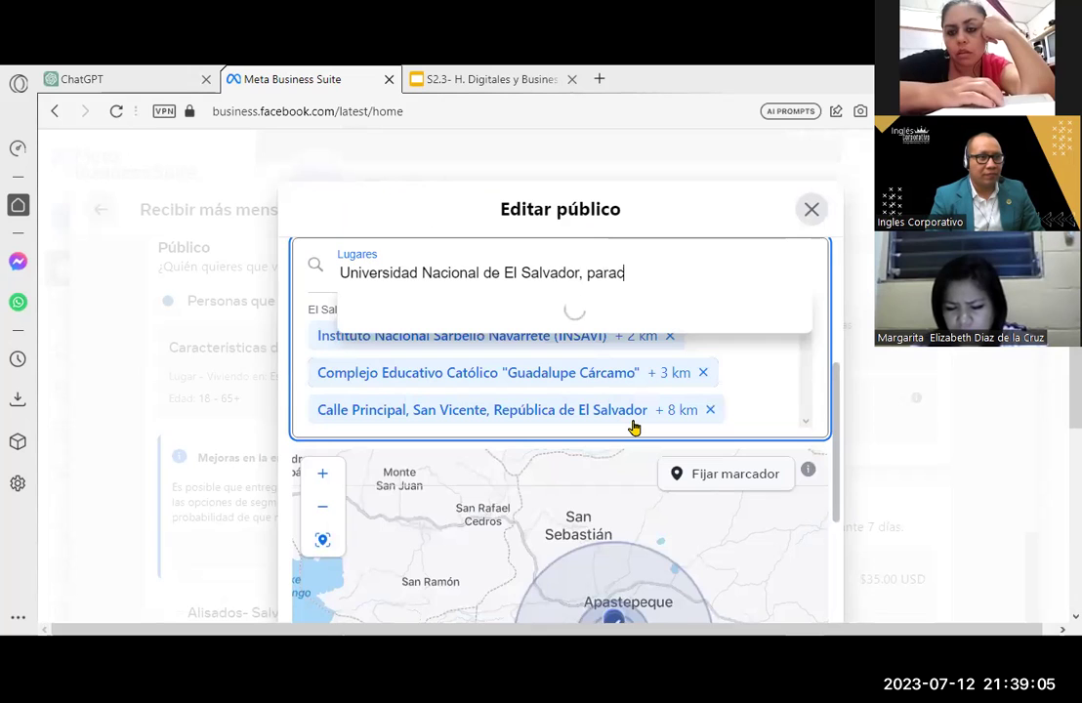
{"action": "type", "text": "entral"}
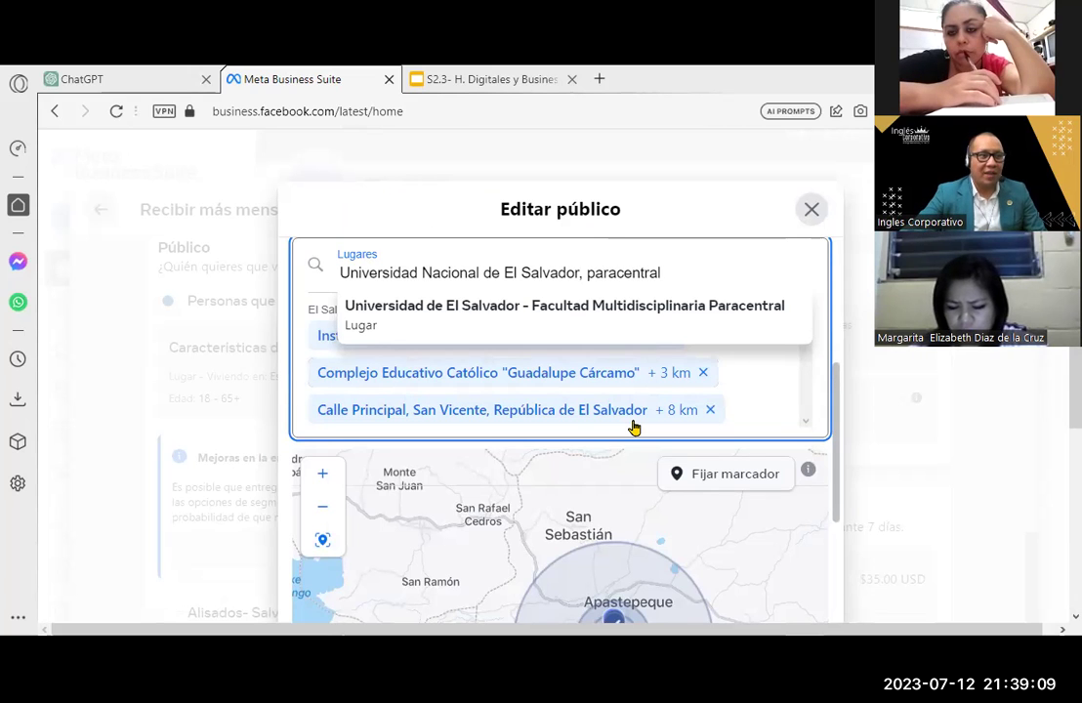
{"action": "left_click", "coordinate": [611, 312]}
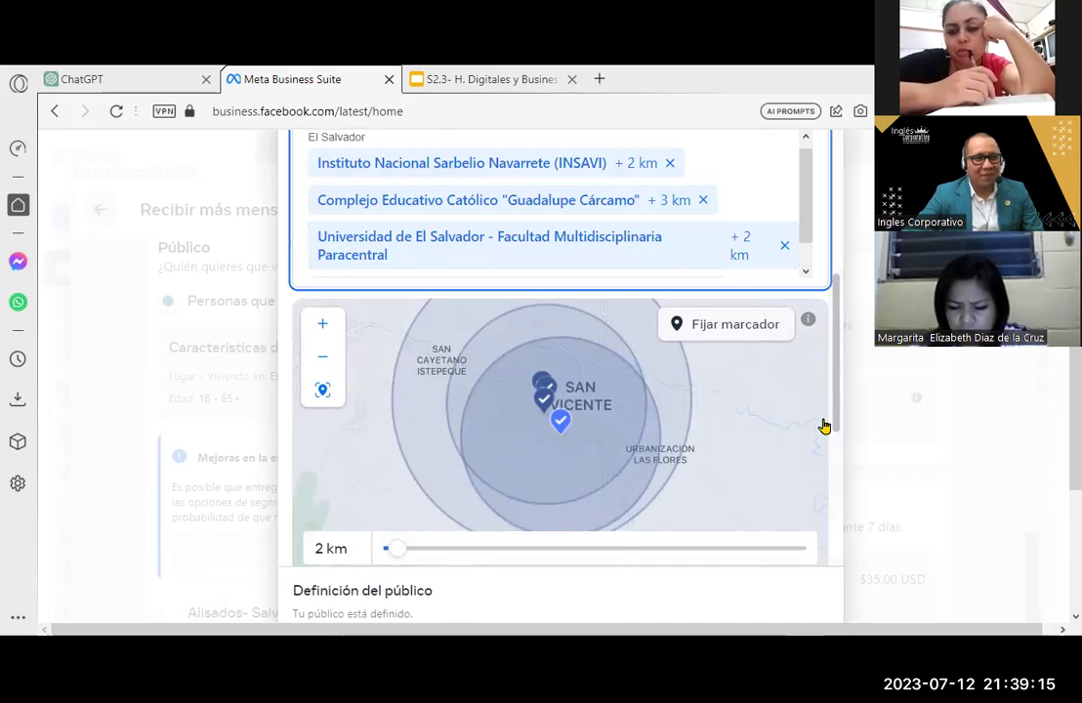
Try different radius sizes around the Paracentral faculty, settling on 2 km
{"action": "left_click_drag", "start_coordinate": [836, 475], "coordinate": [845, 421]}
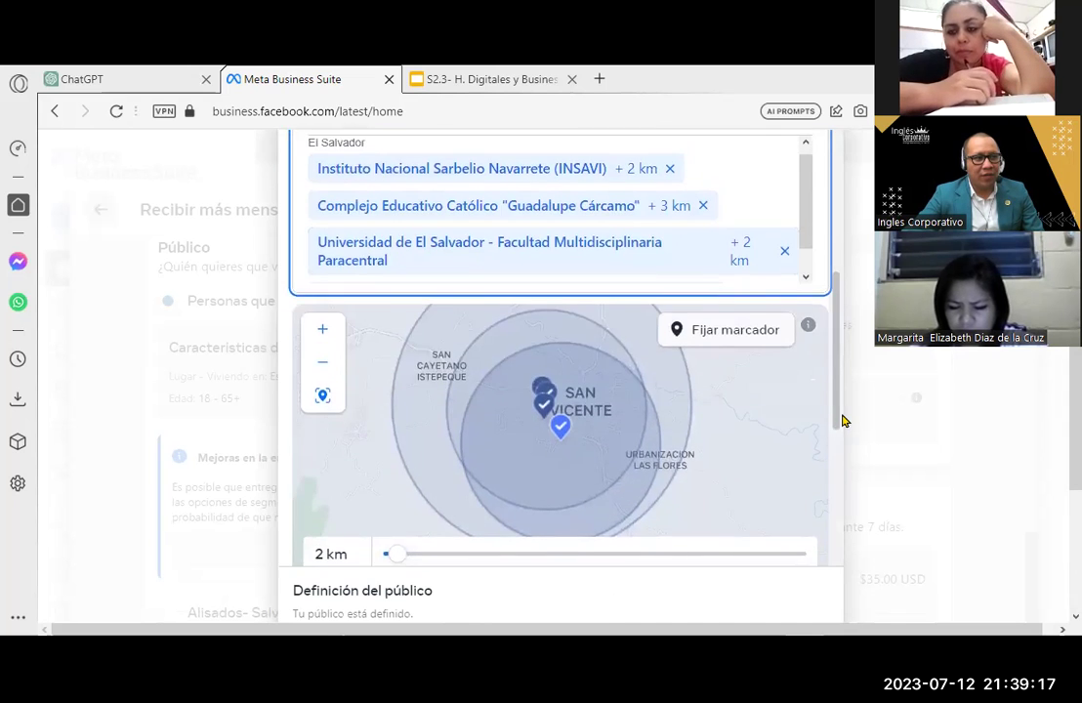
{"action": "scroll", "coordinate": [845, 421], "scroll_direction": "down", "scroll_amount": 1}
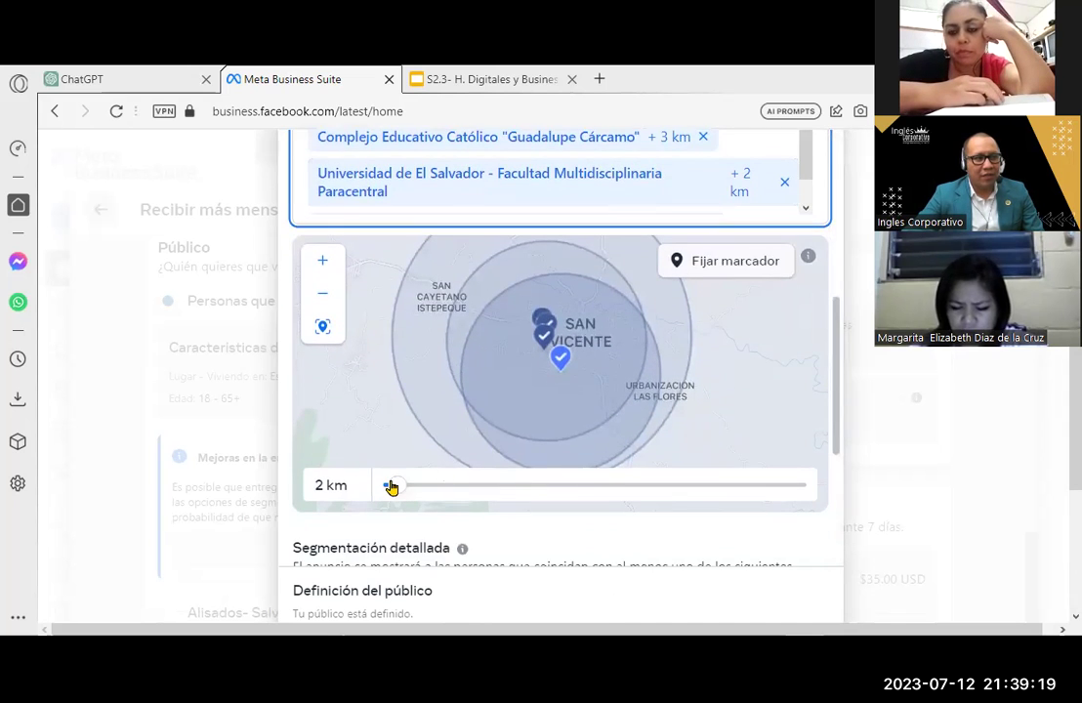
{"action": "left_click_drag", "start_coordinate": [389, 485], "coordinate": [385, 491]}
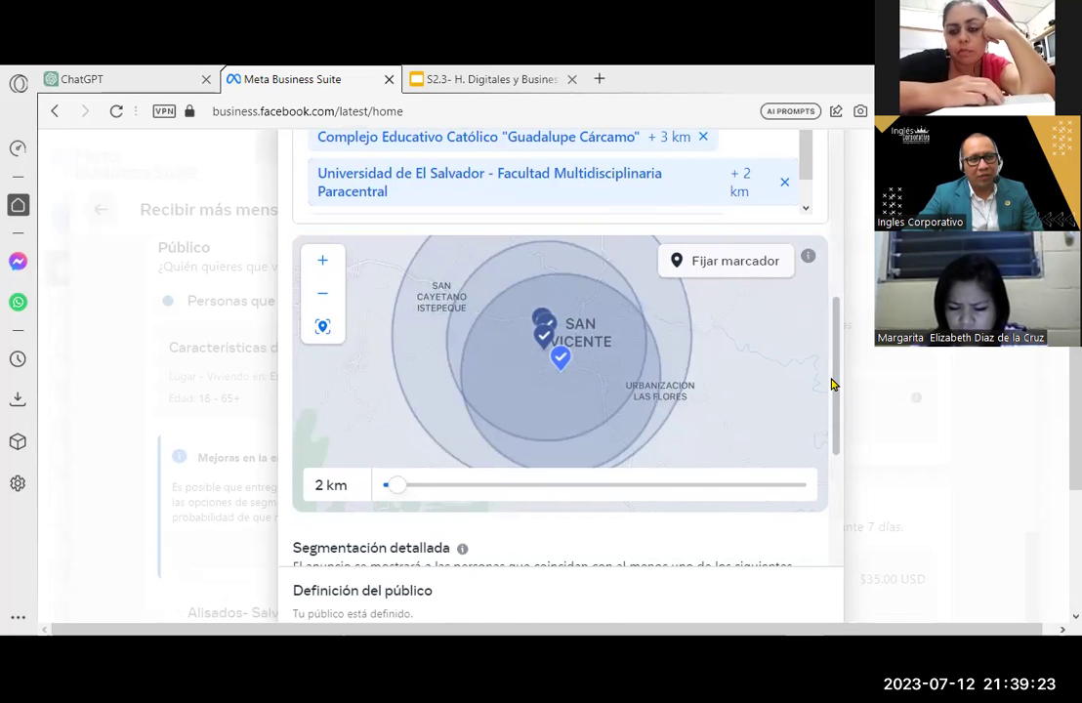
{"action": "left_click_drag", "start_coordinate": [835, 423], "coordinate": [847, 542]}
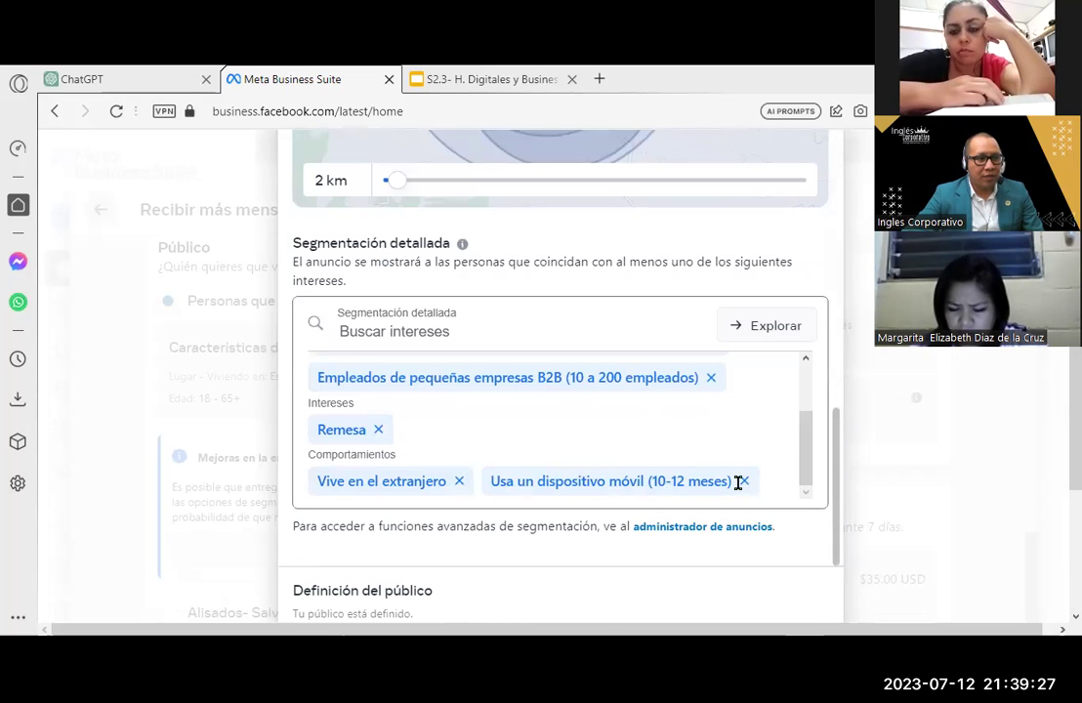
{"action": "left_click_drag", "start_coordinate": [803, 445], "coordinate": [813, 364]}
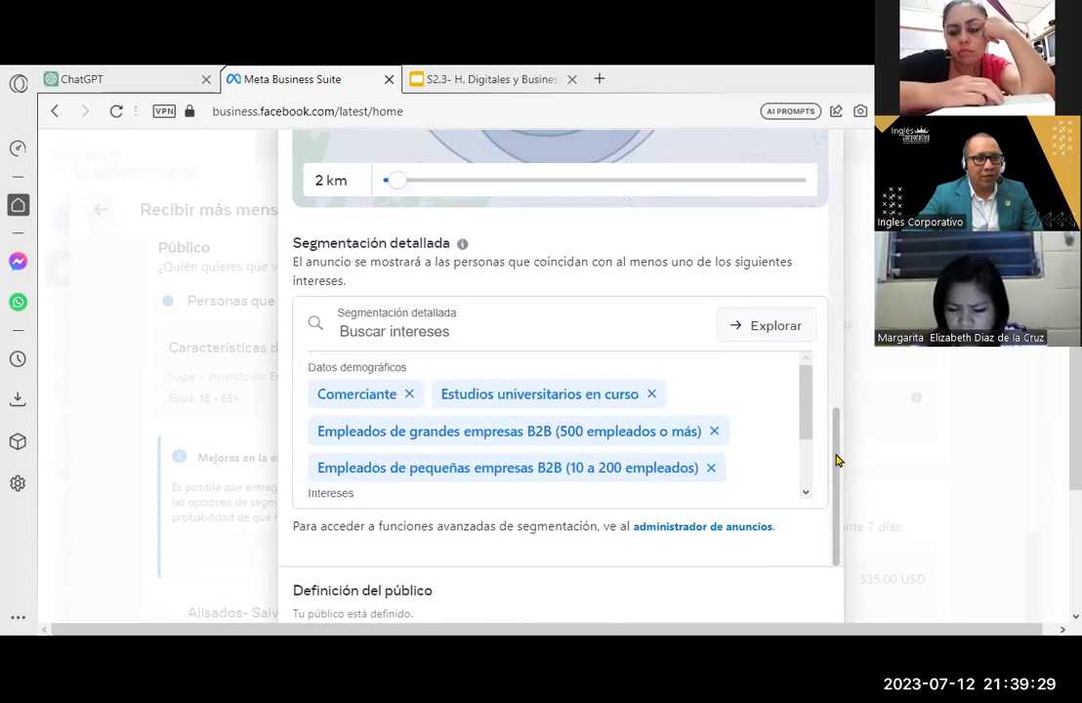
{"action": "scroll", "coordinate": [836, 460], "scroll_direction": "up", "scroll_amount": 5}
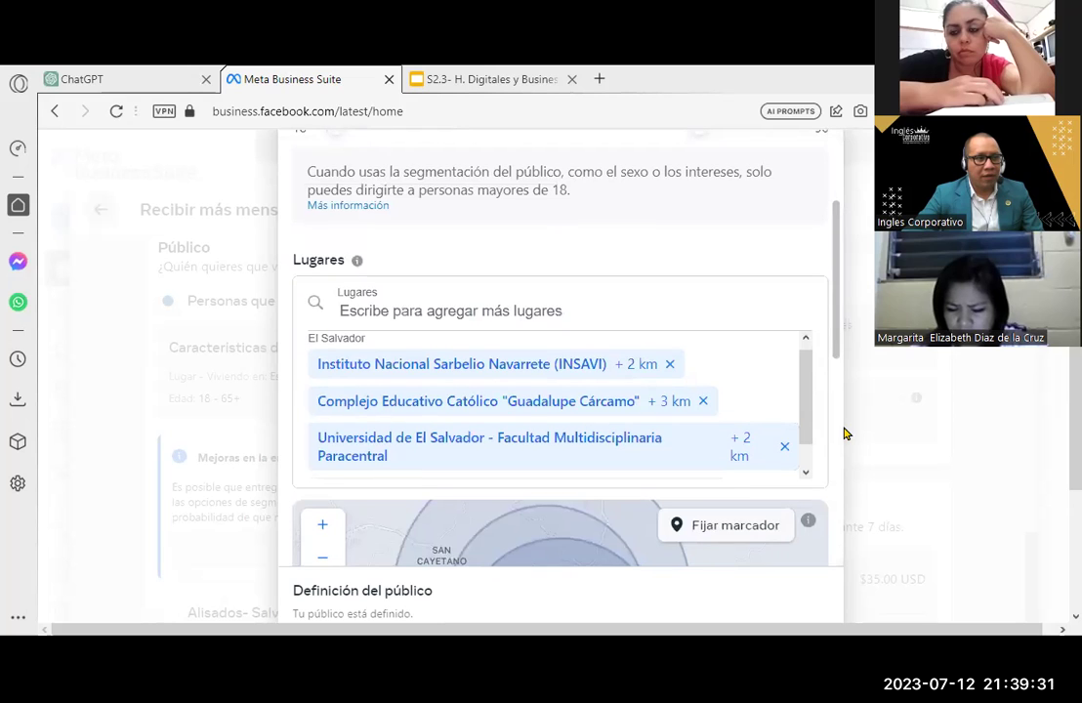
{"action": "scroll", "coordinate": [845, 433], "scroll_direction": "down", "scroll_amount": 3}
{"action": "scroll", "coordinate": [846, 433], "scroll_direction": "down", "scroll_amount": 3}
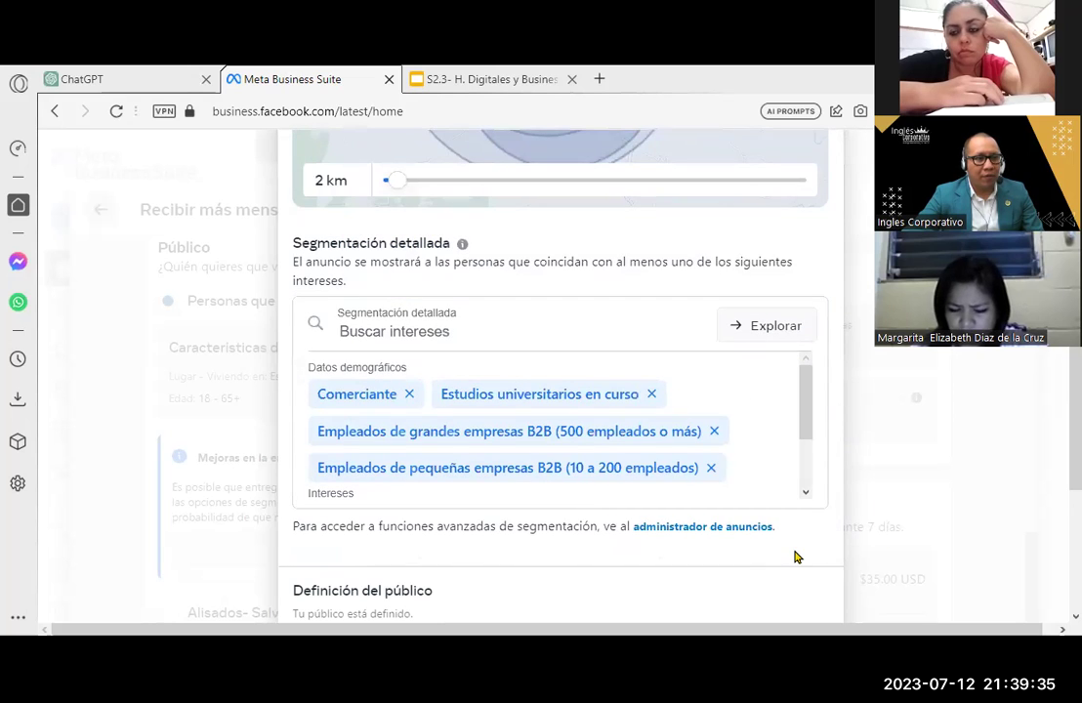
Review the Segmentación detallada list and save the edited audience
{"action": "mouse_move", "coordinate": [806, 432]}
{"action": "left_mouse_down"}
{"action": "mouse_move", "coordinate": [821, 512]}
{"action": "mouse_move", "coordinate": [831, 271]}
{"action": "mouse_move", "coordinate": [852, 517]}
{"action": "left_mouse_up"}
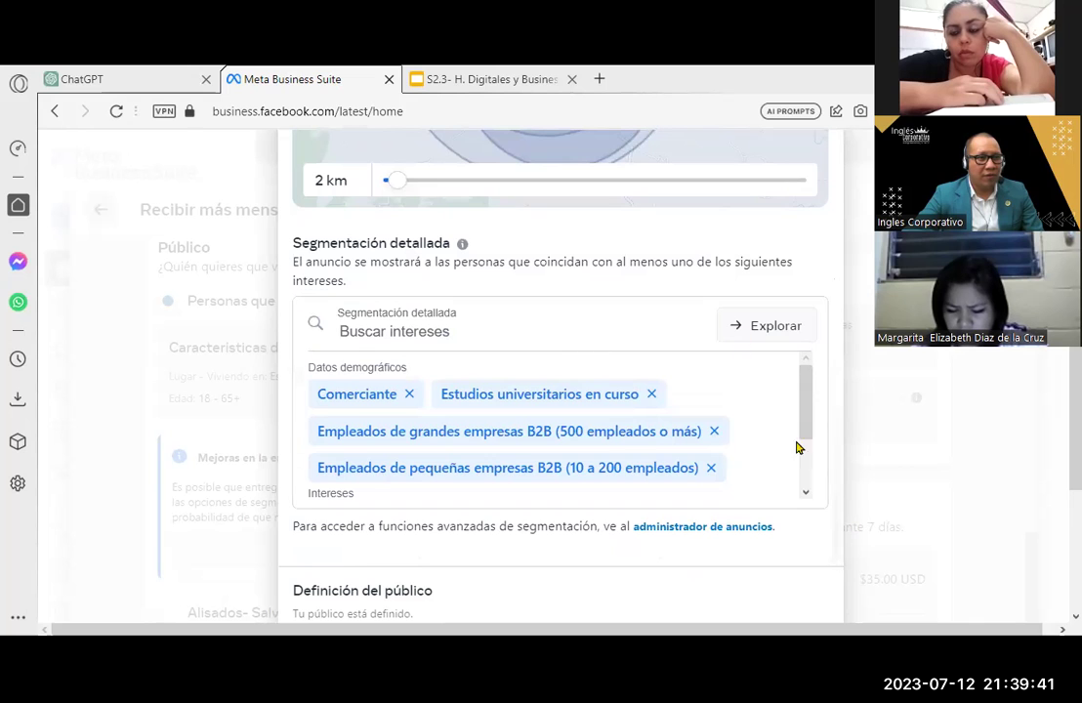
{"action": "scroll", "coordinate": [830, 371], "scroll_direction": "up", "scroll_amount": 1}
{"action": "scroll", "coordinate": [831, 371], "scroll_direction": "up", "scroll_amount": 5}
{"action": "scroll", "coordinate": [835, 241], "scroll_direction": "up", "scroll_amount": 3}
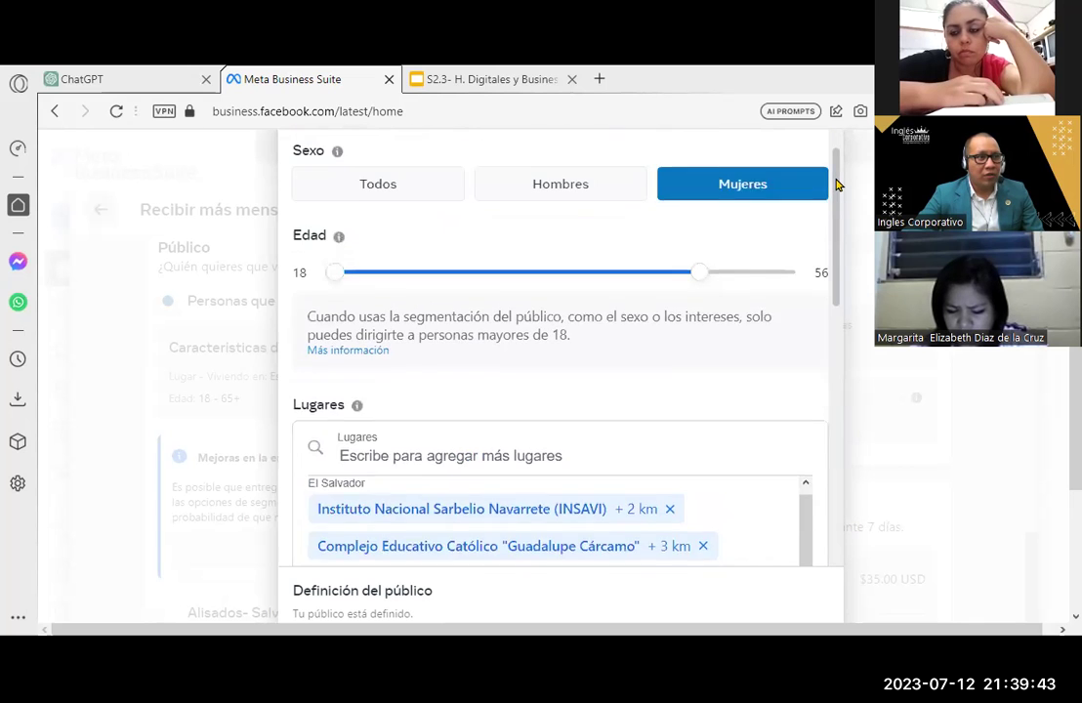
{"action": "scroll", "coordinate": [836, 177], "scroll_direction": "down", "scroll_amount": 1}
{"action": "left_click_drag", "start_coordinate": [842, 178], "coordinate": [861, 561]}
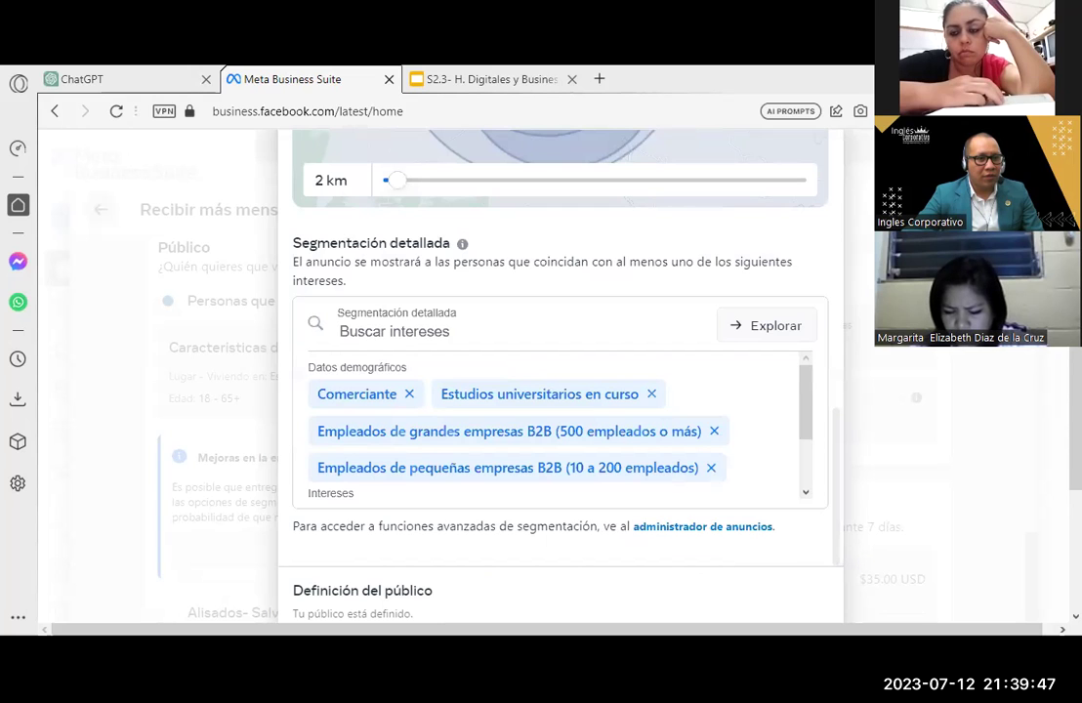
{"action": "scroll", "coordinate": [830, 546], "scroll_direction": "down", "scroll_amount": 3}
{"action": "left_click", "coordinate": [792, 550]}
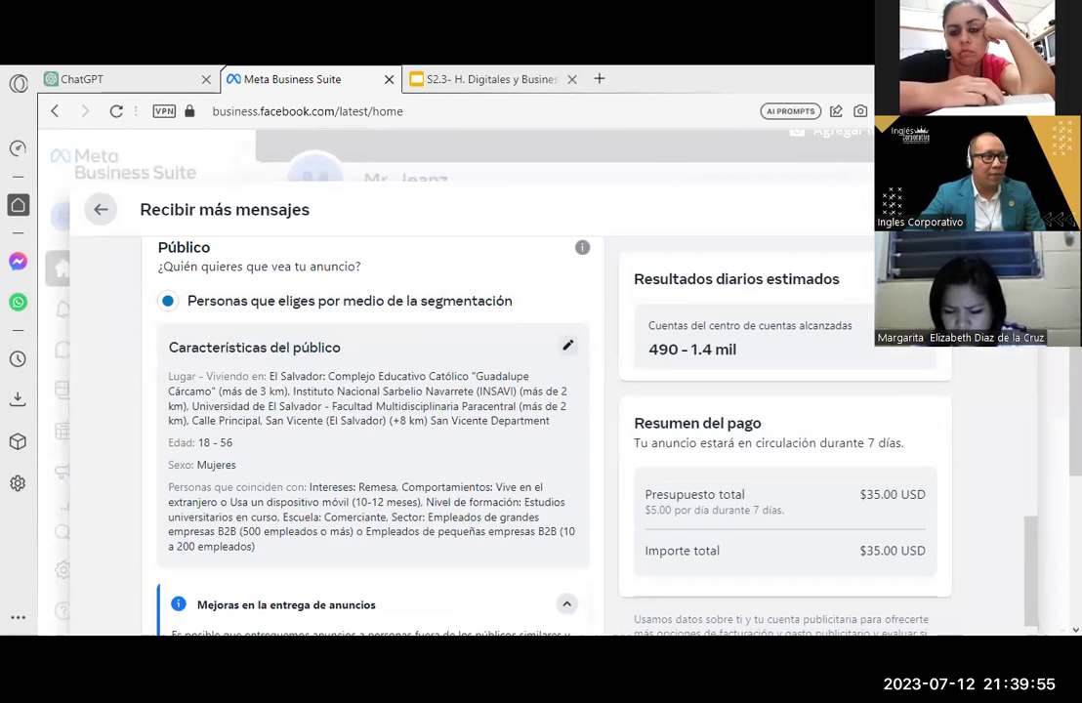
Review the Características del público summary and scroll down to Calendario y duración
{"action": "scroll", "coordinate": [492, 404], "scroll_direction": "up", "scroll_amount": 1}
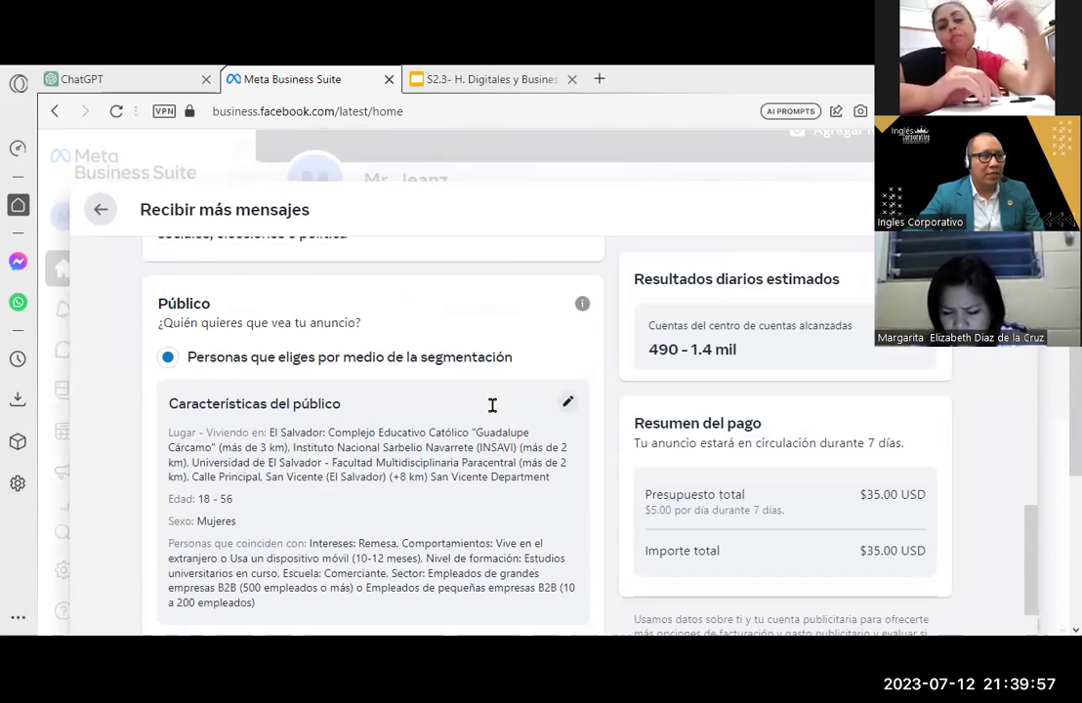
{"action": "scroll", "coordinate": [491, 420], "scroll_direction": "up", "scroll_amount": 4}
{"action": "scroll", "coordinate": [547, 579], "scroll_direction": "down", "scroll_amount": 1}
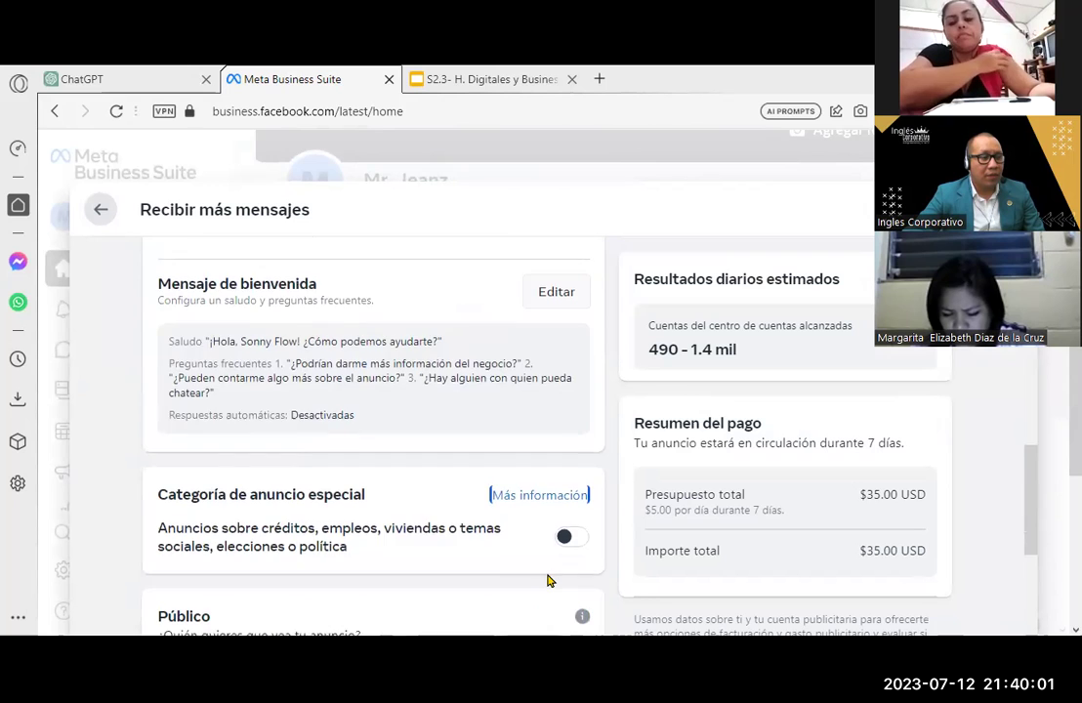
{"action": "scroll", "coordinate": [547, 580], "scroll_direction": "down", "scroll_amount": 3}
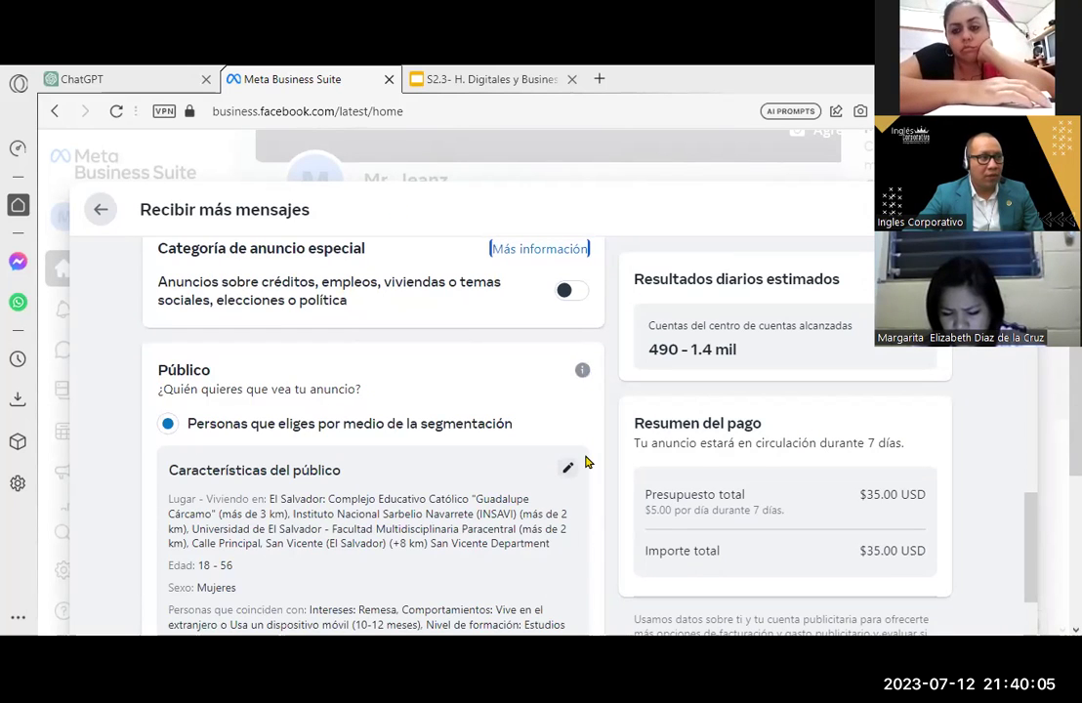
{"action": "scroll", "coordinate": [449, 423], "scroll_direction": "down", "scroll_amount": 3}
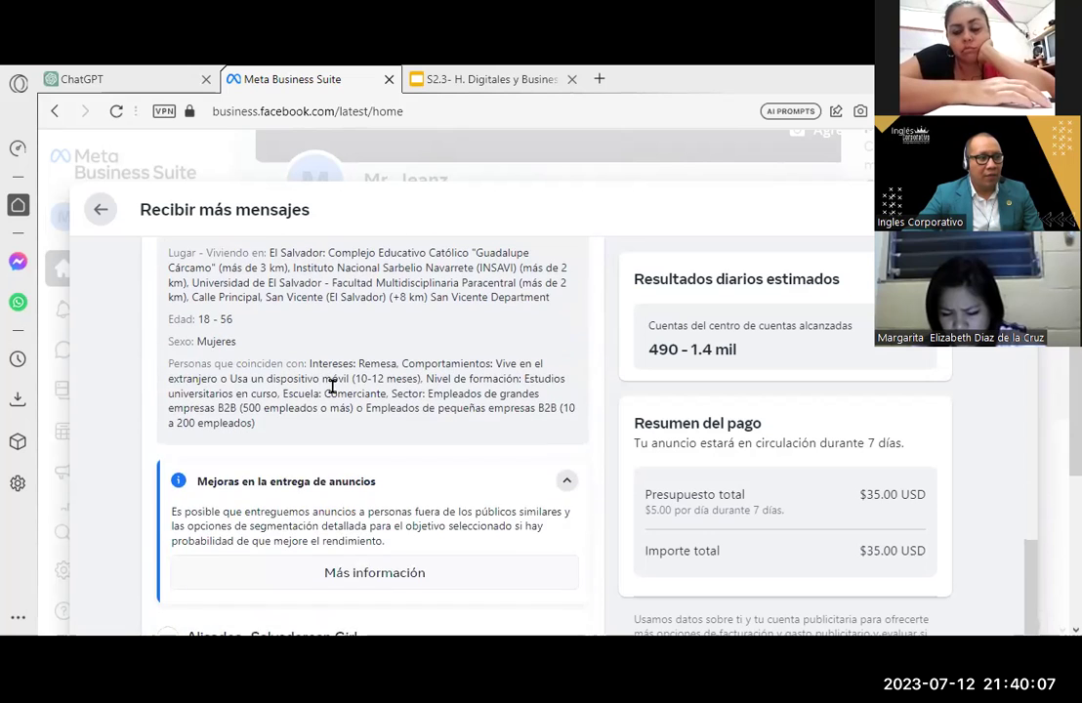
{"action": "scroll", "coordinate": [360, 502], "scroll_direction": "down", "scroll_amount": 3}
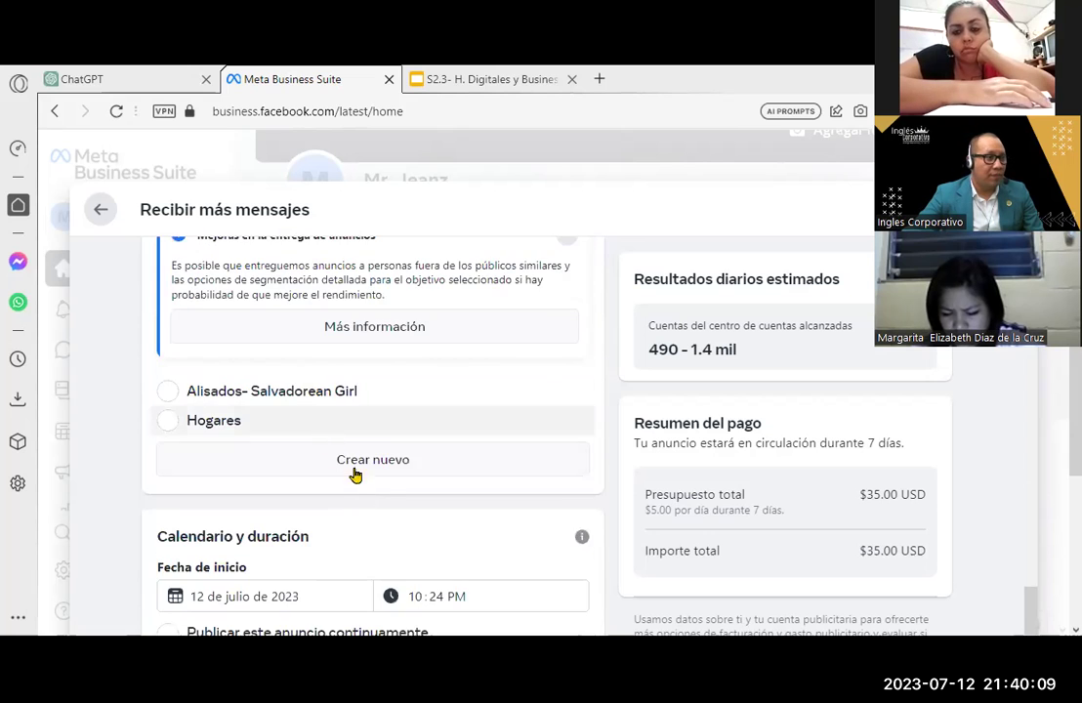
{"action": "scroll", "coordinate": [391, 488], "scroll_direction": "down", "scroll_amount": 1}
{"action": "scroll", "coordinate": [391, 488], "scroll_direction": "down", "scroll_amount": 1}
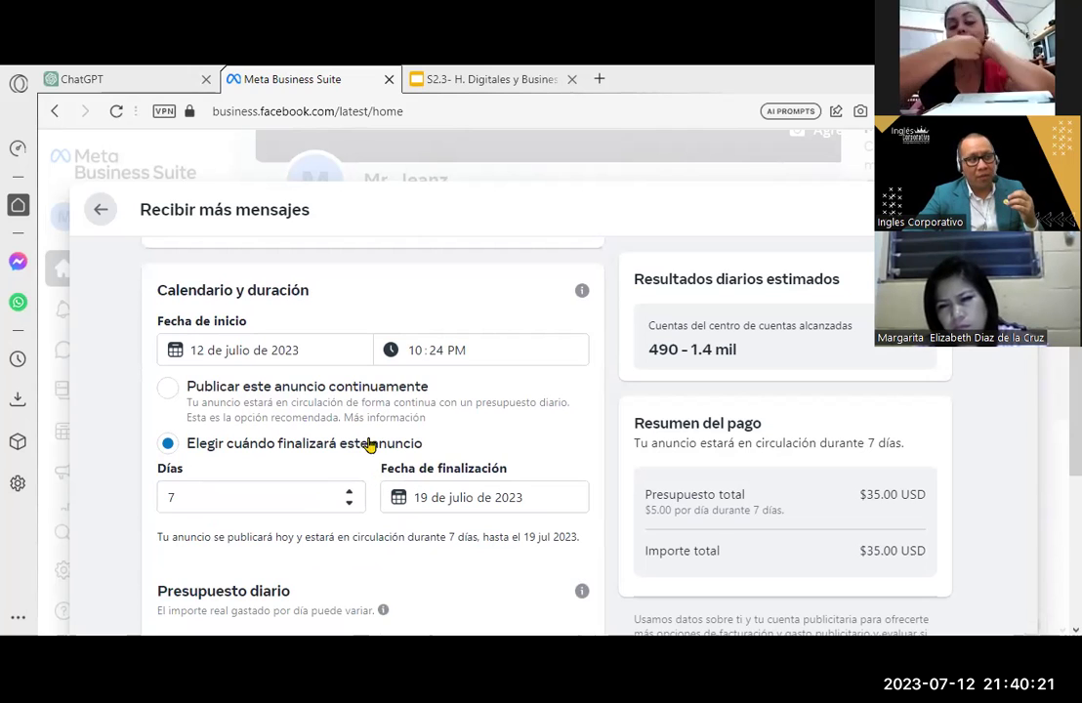
Shorten the run by a day, then try running the ad continuously on a daily budget
{"action": "left_click", "coordinate": [348, 504]}
{"action": "scroll", "coordinate": [345, 500], "scroll_direction": "down", "scroll_amount": 2}
{"action": "scroll", "coordinate": [300, 293], "scroll_direction": "up", "scroll_amount": 1}
{"action": "left_click", "coordinate": [300, 283]}
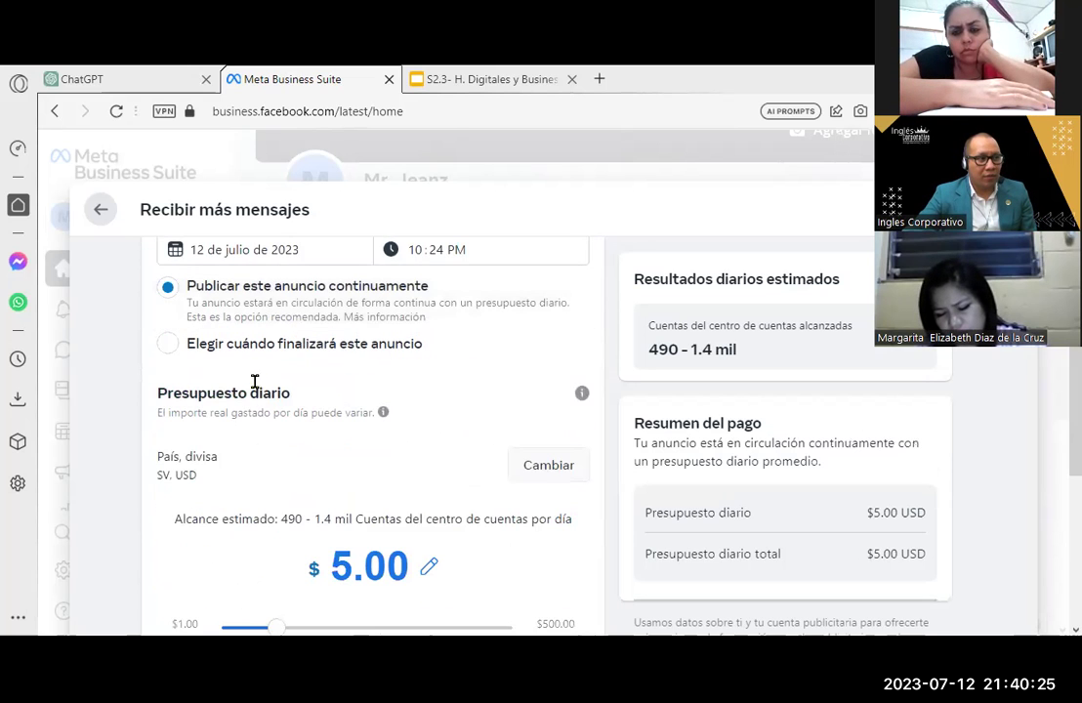
{"action": "scroll", "coordinate": [337, 488], "scroll_direction": "down", "scroll_amount": 1}
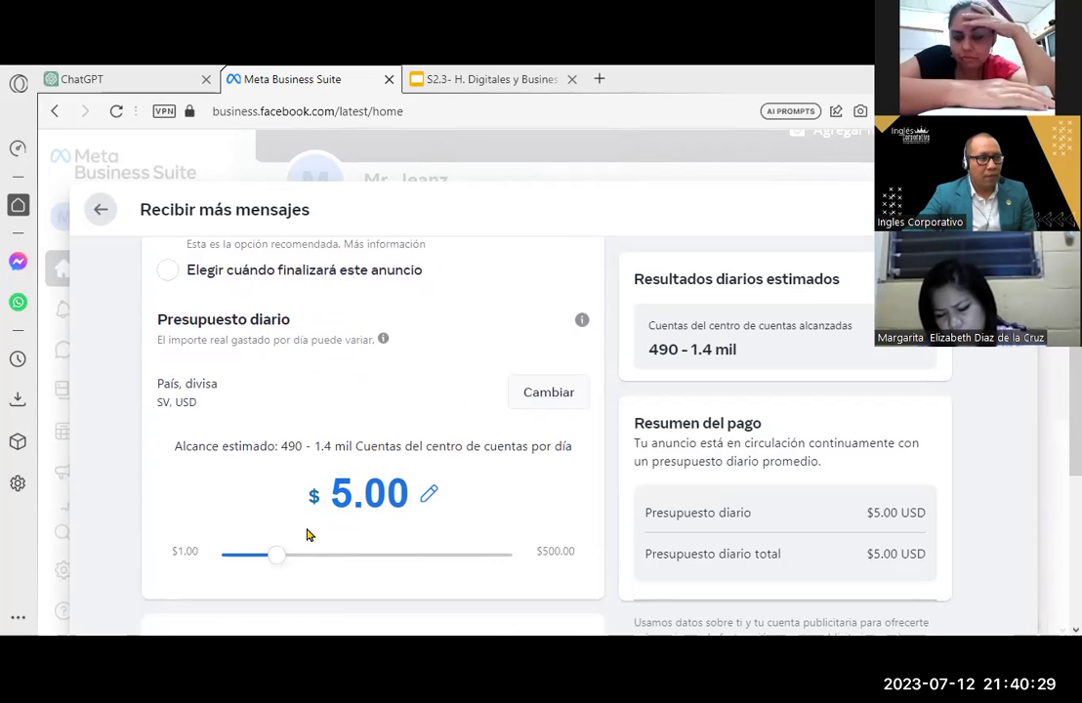
{"action": "scroll", "coordinate": [327, 507], "scroll_direction": "down", "scroll_amount": 1}
{"action": "scroll", "coordinate": [326, 507], "scroll_direction": "up", "scroll_amount": 2}
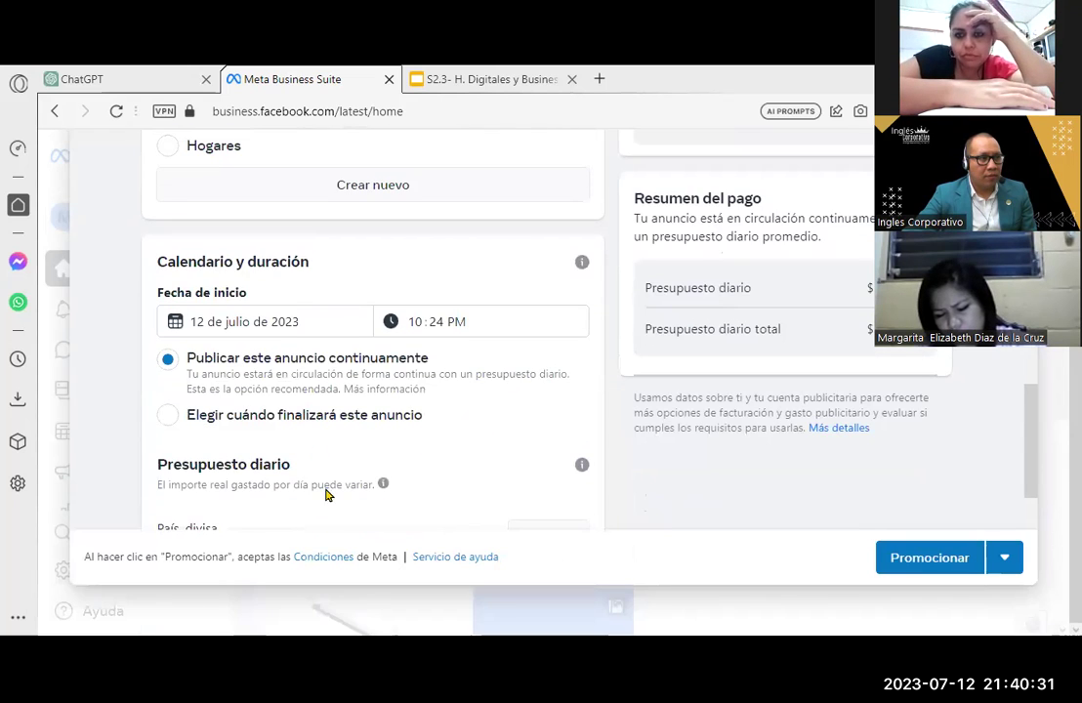
{"action": "scroll", "coordinate": [333, 323], "scroll_direction": "up", "scroll_amount": 1}
{"action": "scroll", "coordinate": [328, 379], "scroll_direction": "up", "scroll_amount": 2}
{"action": "scroll", "coordinate": [326, 388], "scroll_direction": "up", "scroll_amount": 2}
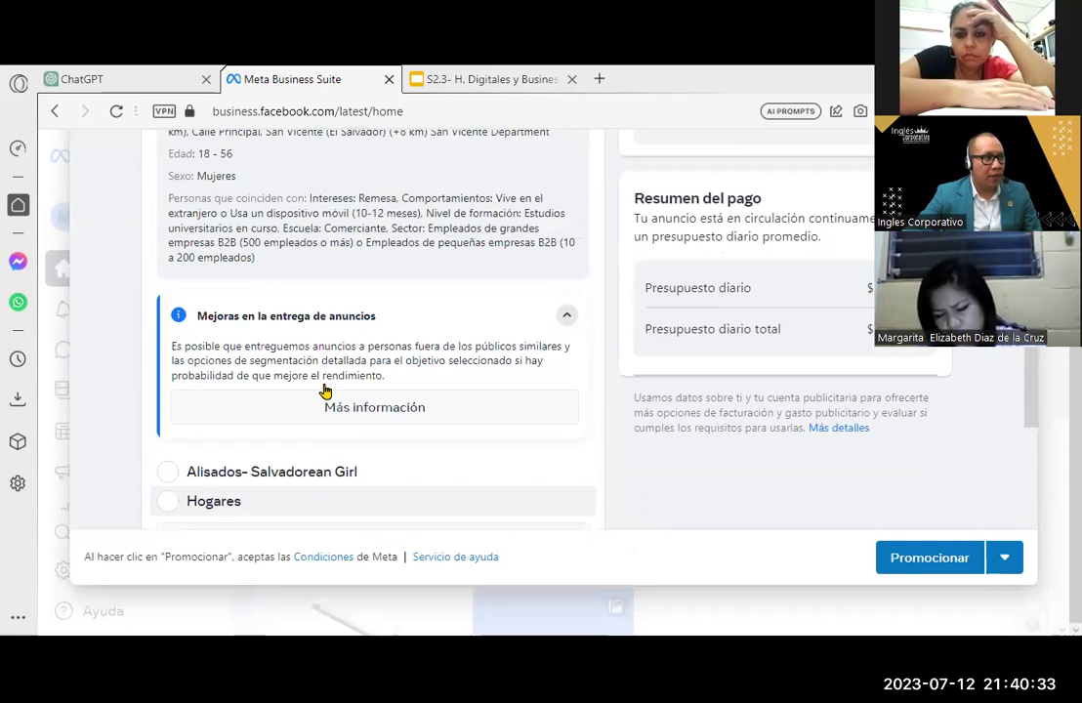
{"action": "scroll", "coordinate": [328, 408], "scroll_direction": "down", "scroll_amount": 5}
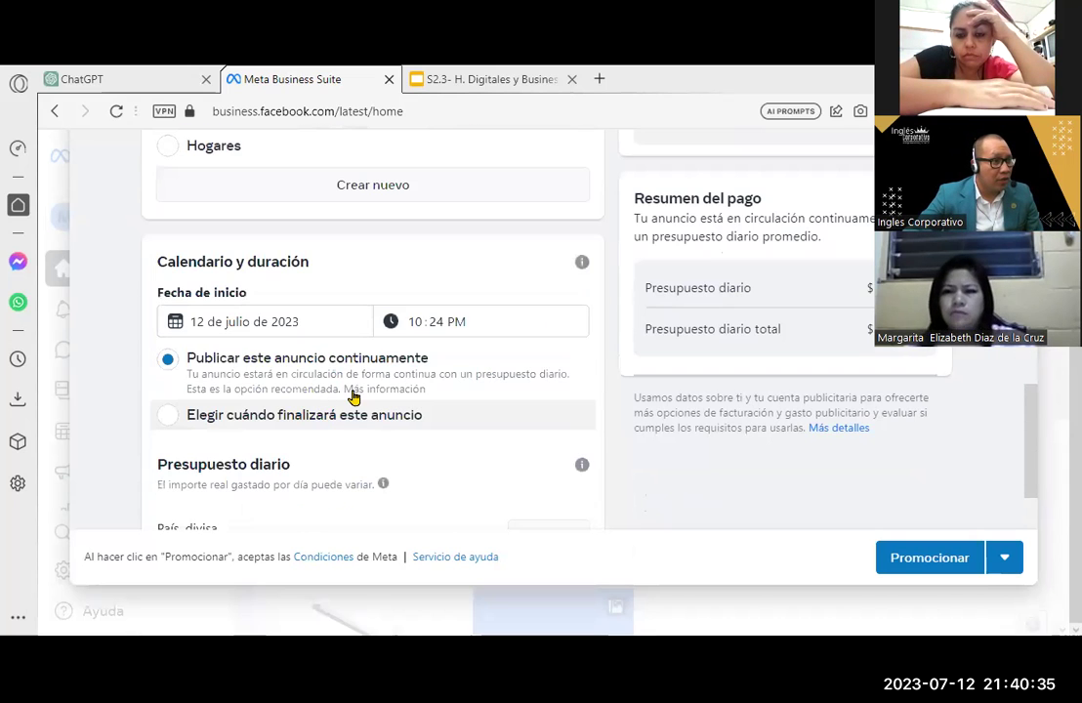
{"action": "scroll", "coordinate": [341, 417], "scroll_direction": "down", "scroll_amount": 2}
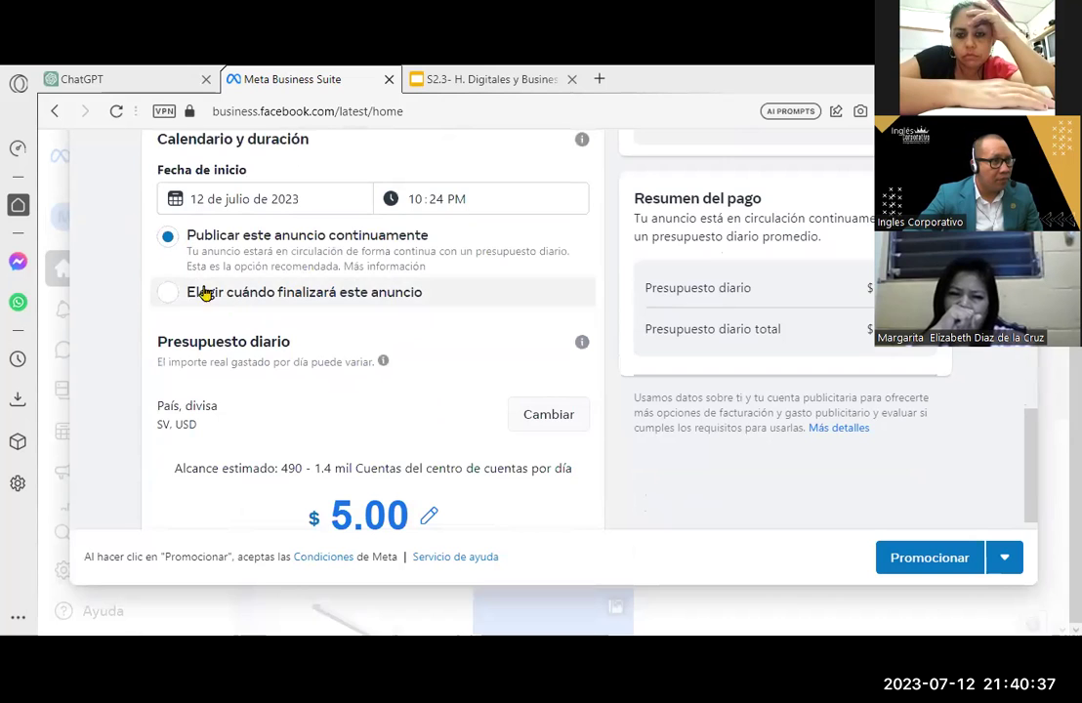
Choose an end date and set the duration to 8 days, ending 20 July 2023
{"action": "left_click", "coordinate": [408, 320]}
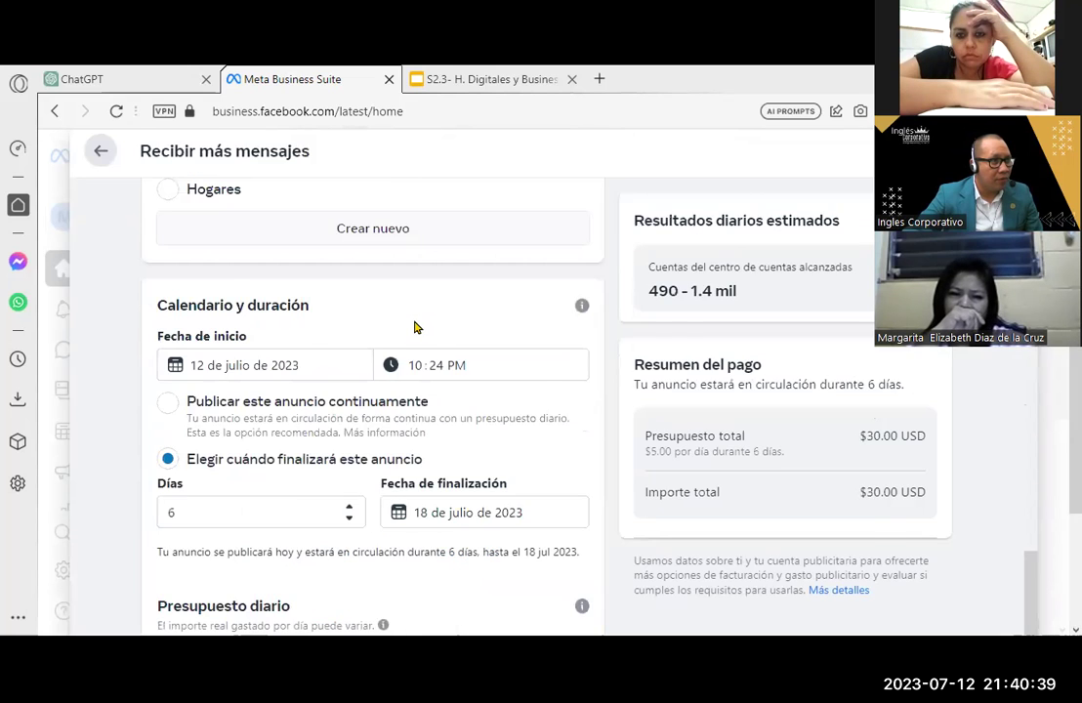
{"action": "scroll", "coordinate": [414, 326], "scroll_direction": "down", "scroll_amount": 2}
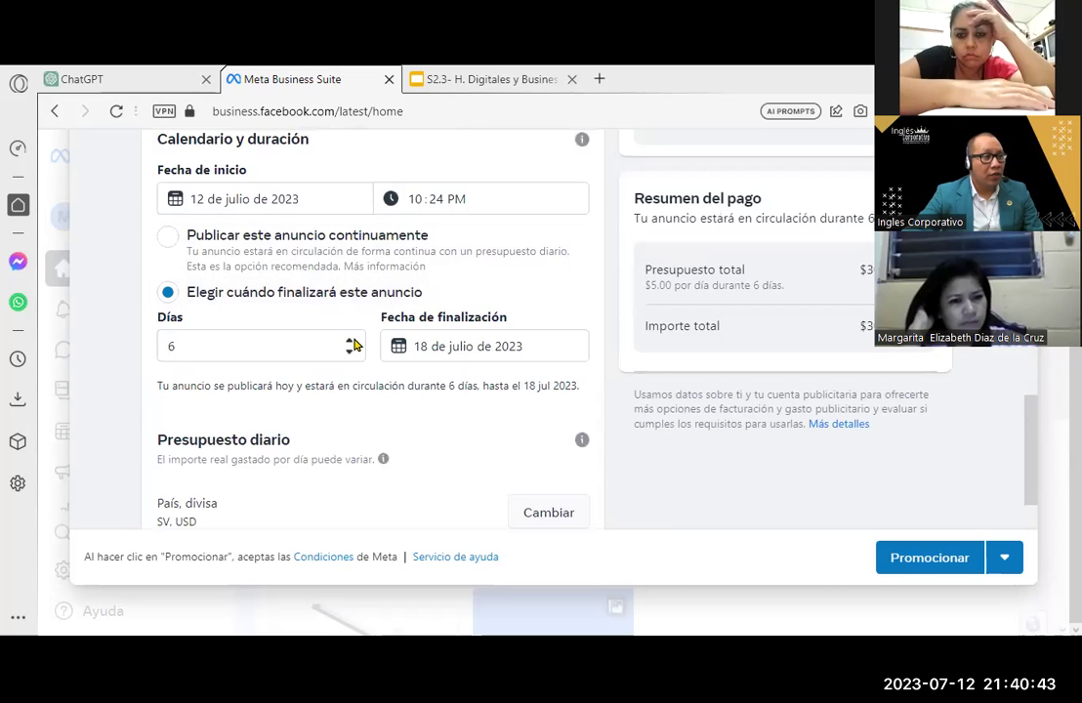
{"action": "left_click_drag", "start_coordinate": [337, 346], "coordinate": [138, 346]}
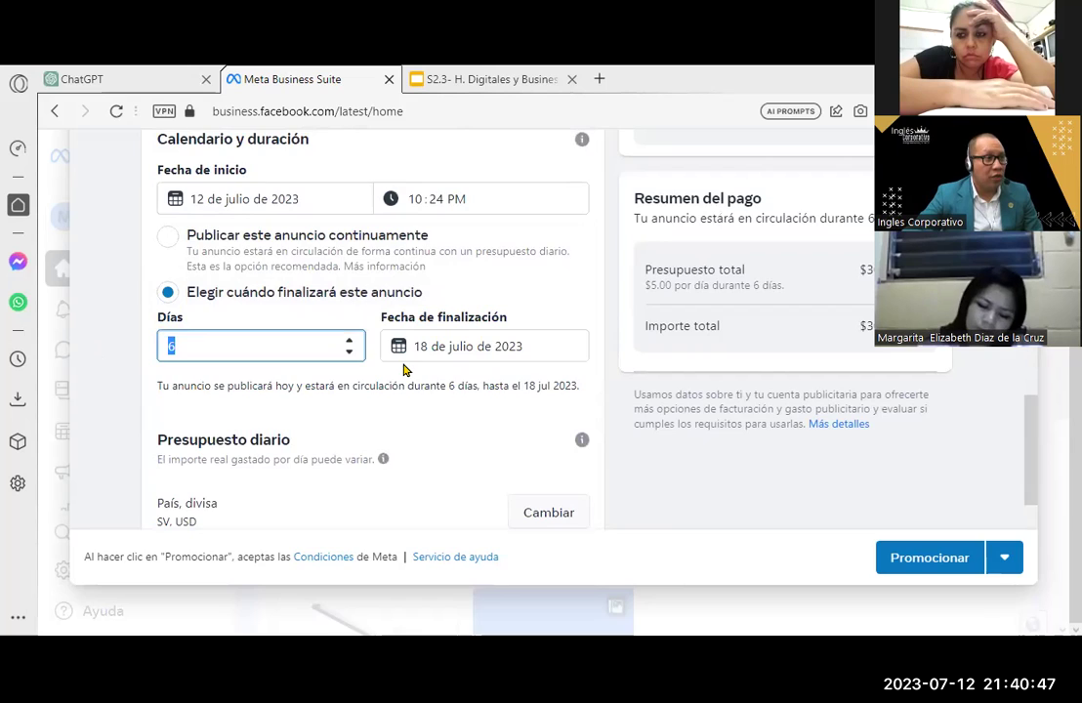
{"action": "type", "text": "8"}
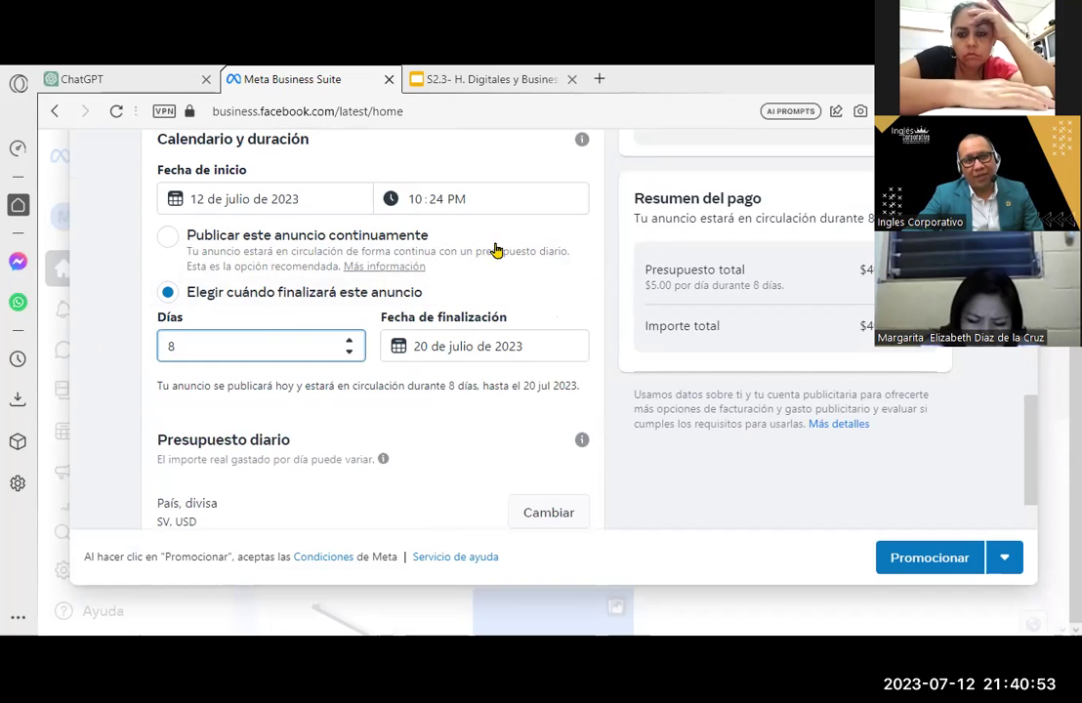
{"action": "scroll", "coordinate": [505, 460], "scroll_direction": "down", "scroll_amount": 1}
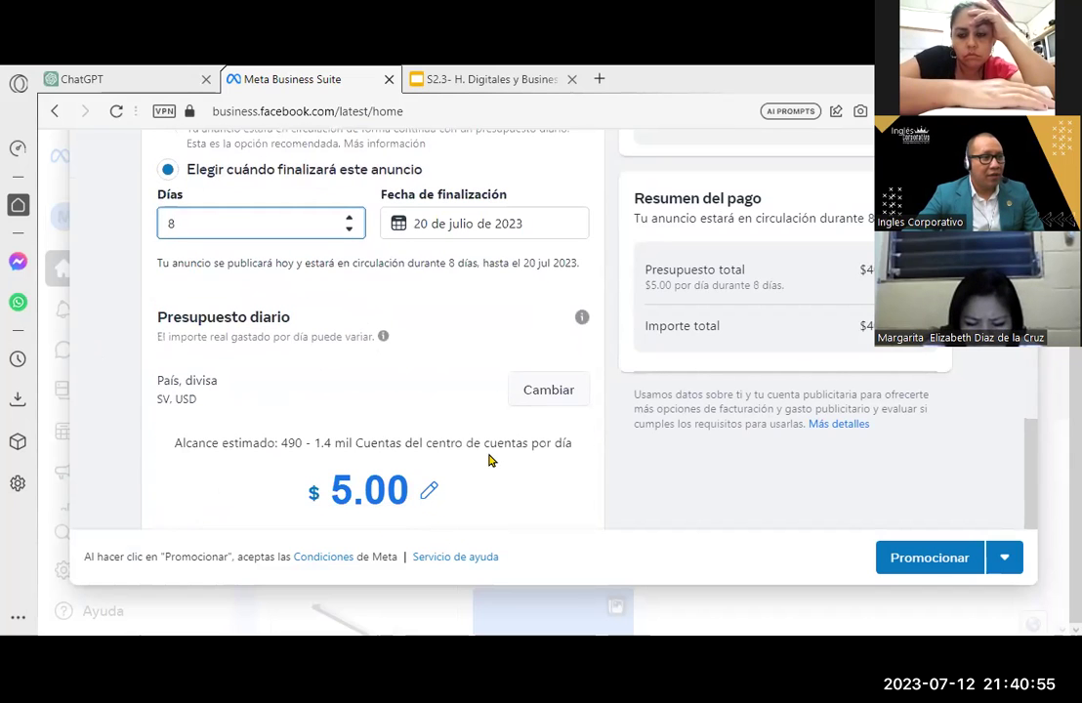
Highlight the Alcance estimado figures, including the 490 lower estimate
{"action": "scroll", "coordinate": [354, 441], "scroll_direction": "down", "scroll_amount": 1}
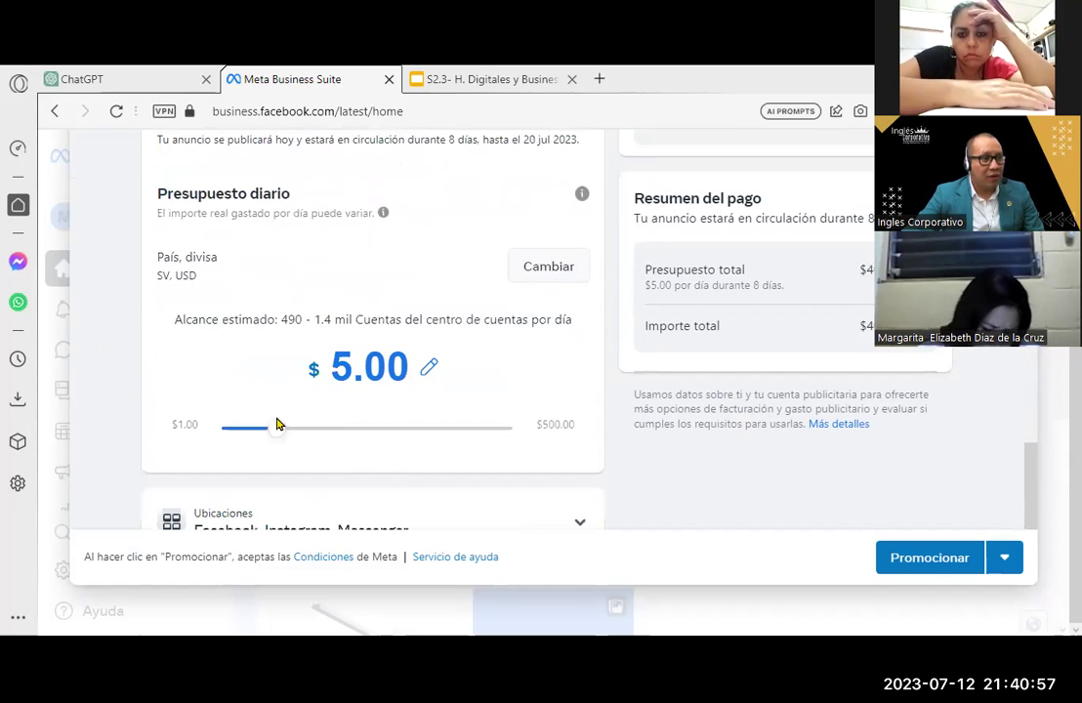
{"action": "left_click_drag", "start_coordinate": [177, 320], "coordinate": [325, 322]}
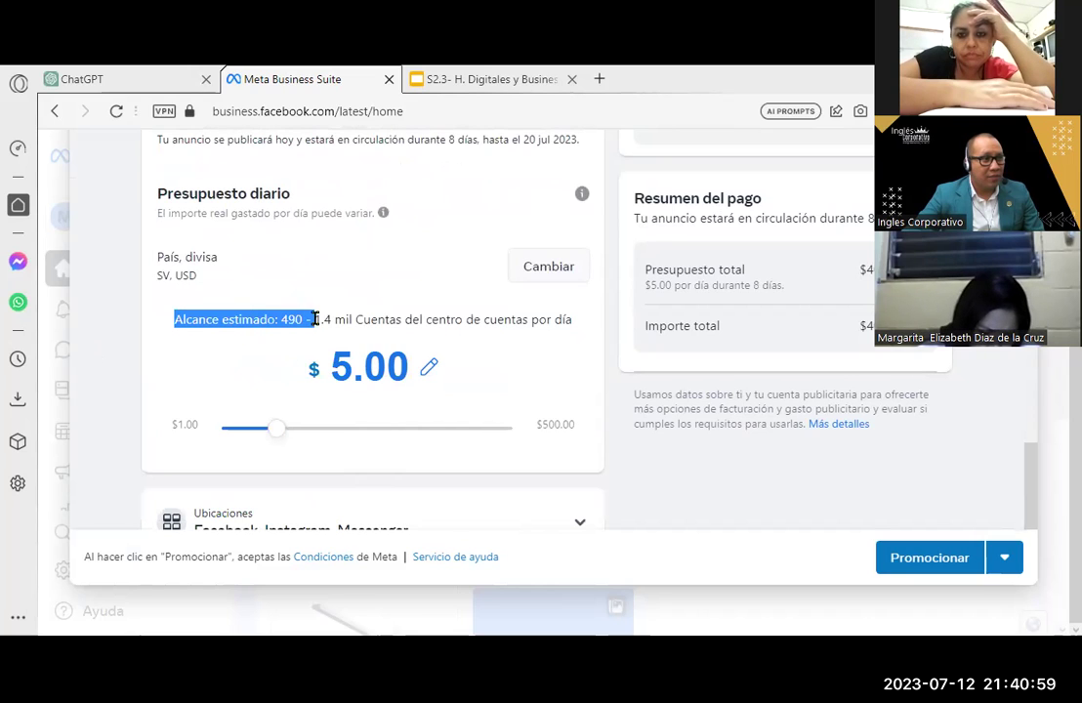
{"action": "left_click", "coordinate": [316, 320]}
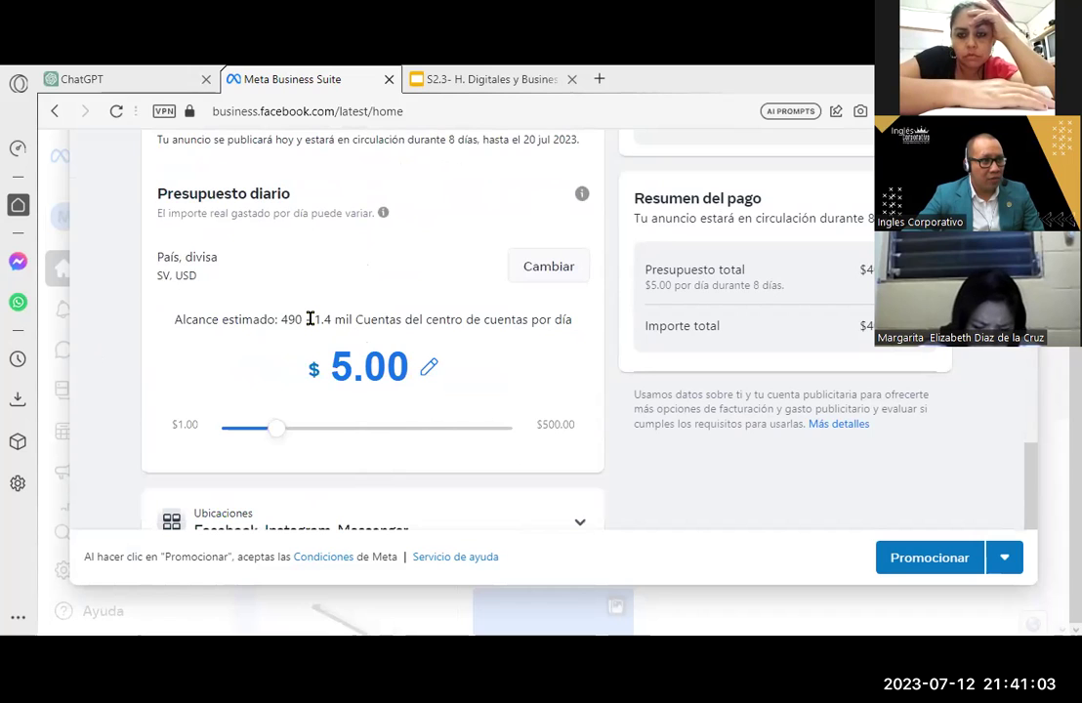
{"action": "left_click_drag", "start_coordinate": [280, 319], "coordinate": [303, 322]}
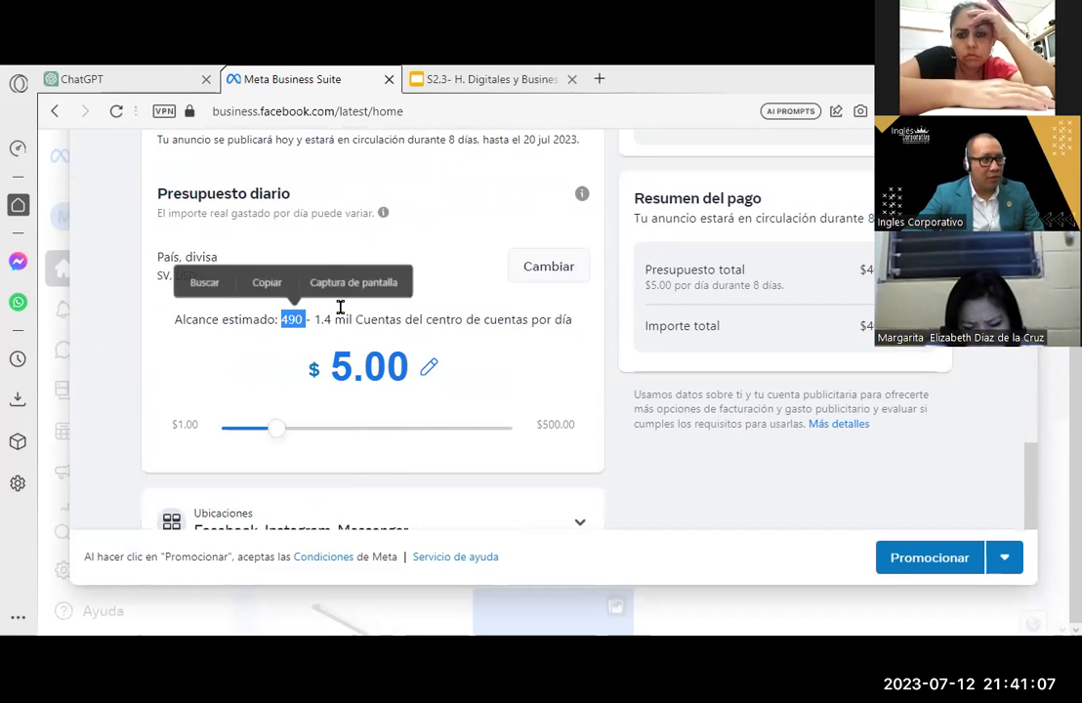
Move the daily budget through $4, $9 and $200 up to $500.00, totalling $4,000.00 USD
{"action": "mouse_move", "coordinate": [279, 438]}
{"action": "left_mouse_down"}
{"action": "mouse_move", "coordinate": [252, 435]}
{"action": "mouse_move", "coordinate": [308, 446]}
{"action": "mouse_move", "coordinate": [298, 449]}
{"action": "left_mouse_up"}
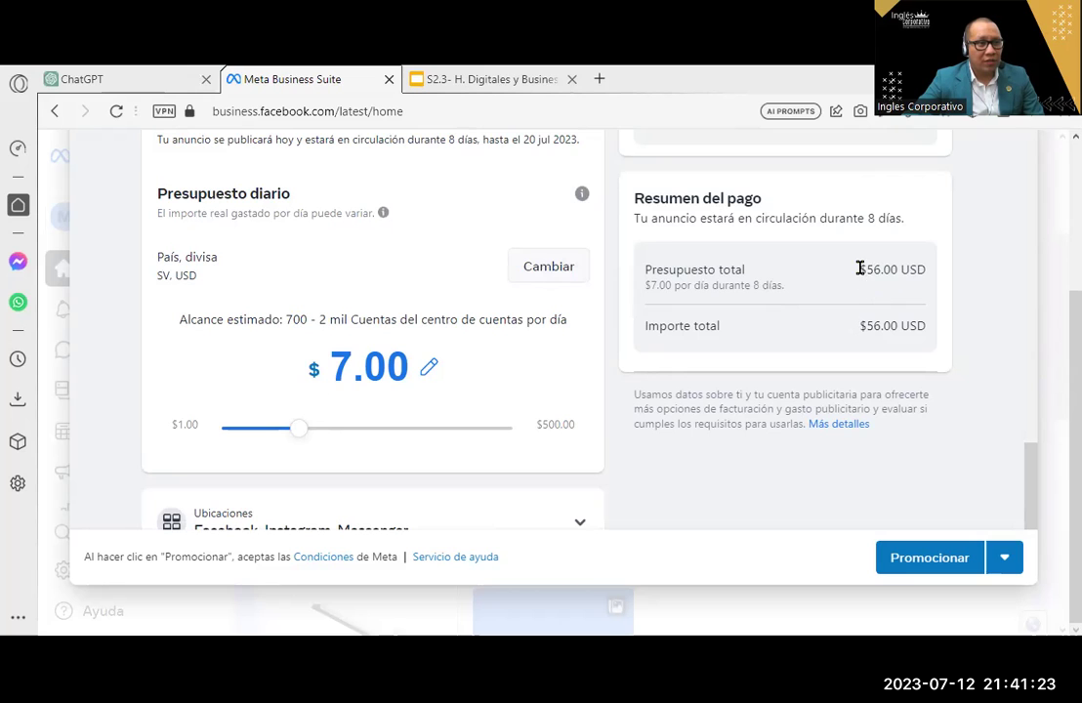
{"action": "left_click_drag", "start_coordinate": [859, 269], "coordinate": [932, 273]}
{"action": "left_click_drag", "start_coordinate": [300, 430], "coordinate": [402, 474]}
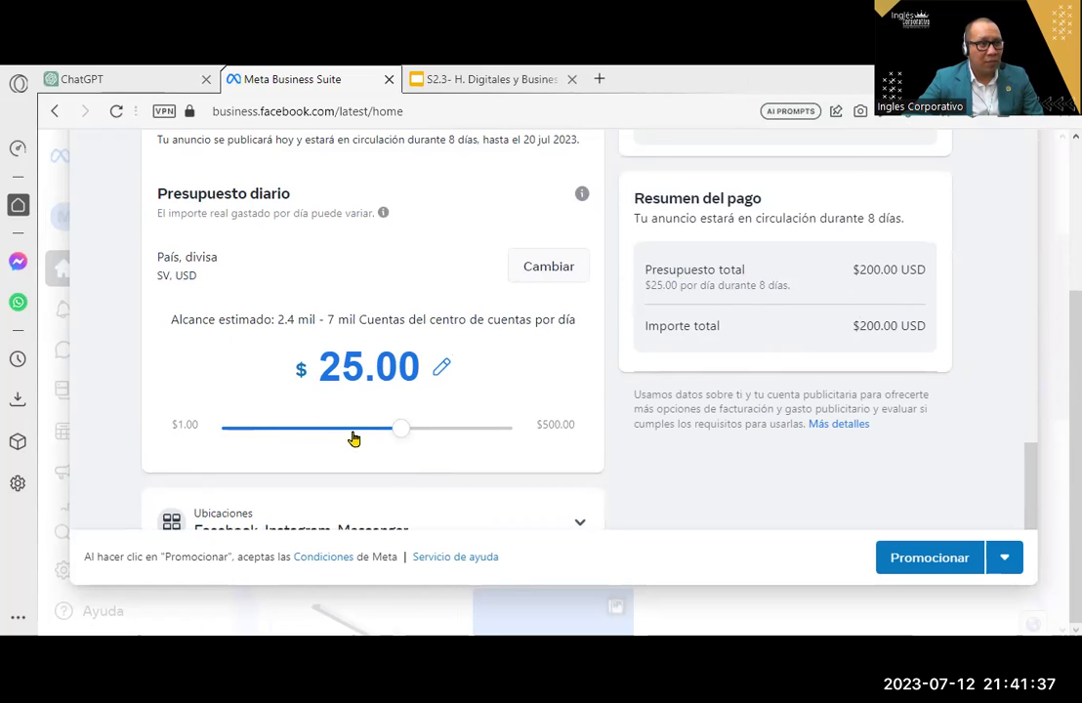
{"action": "left_click_drag", "start_coordinate": [407, 433], "coordinate": [528, 432]}
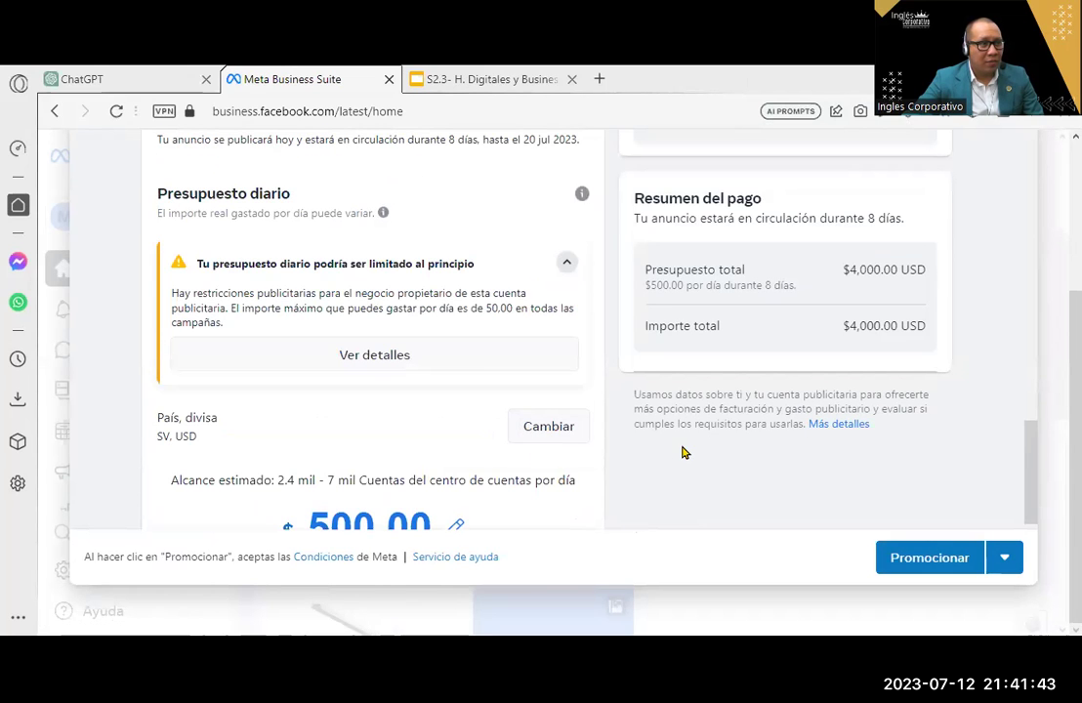
{"action": "scroll", "coordinate": [683, 452], "scroll_direction": "down", "scroll_amount": 1}
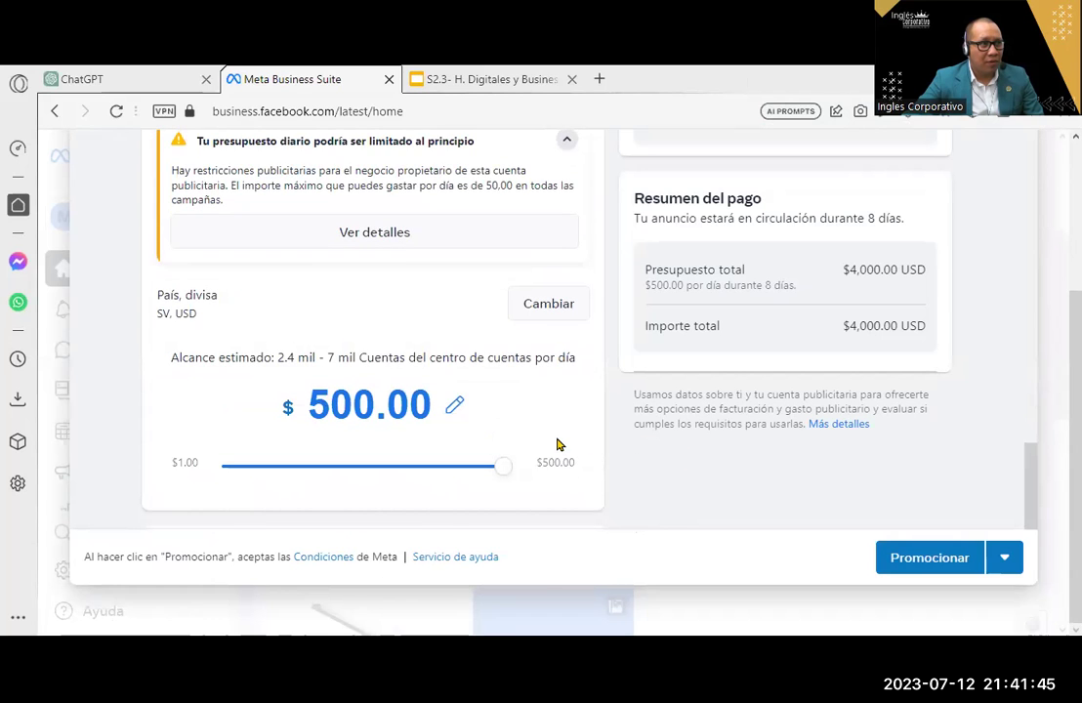
{"action": "scroll", "coordinate": [552, 442], "scroll_direction": "up", "scroll_amount": 1}
{"action": "scroll", "coordinate": [553, 442], "scroll_direction": "down", "scroll_amount": 2}
{"action": "scroll", "coordinate": [553, 442], "scroll_direction": "up", "scroll_amount": 3}
{"action": "scroll", "coordinate": [558, 437], "scroll_direction": "up", "scroll_amount": 1}
{"action": "scroll", "coordinate": [560, 445], "scroll_direction": "down", "scroll_amount": 2}
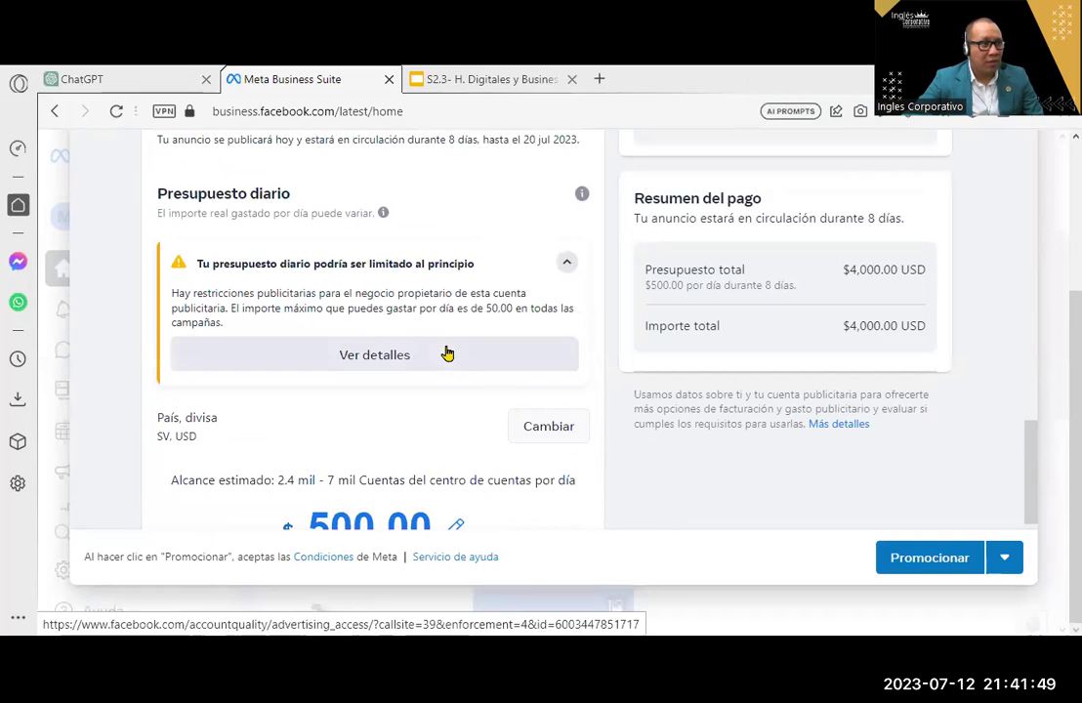
{"action": "left_click", "coordinate": [446, 353]}
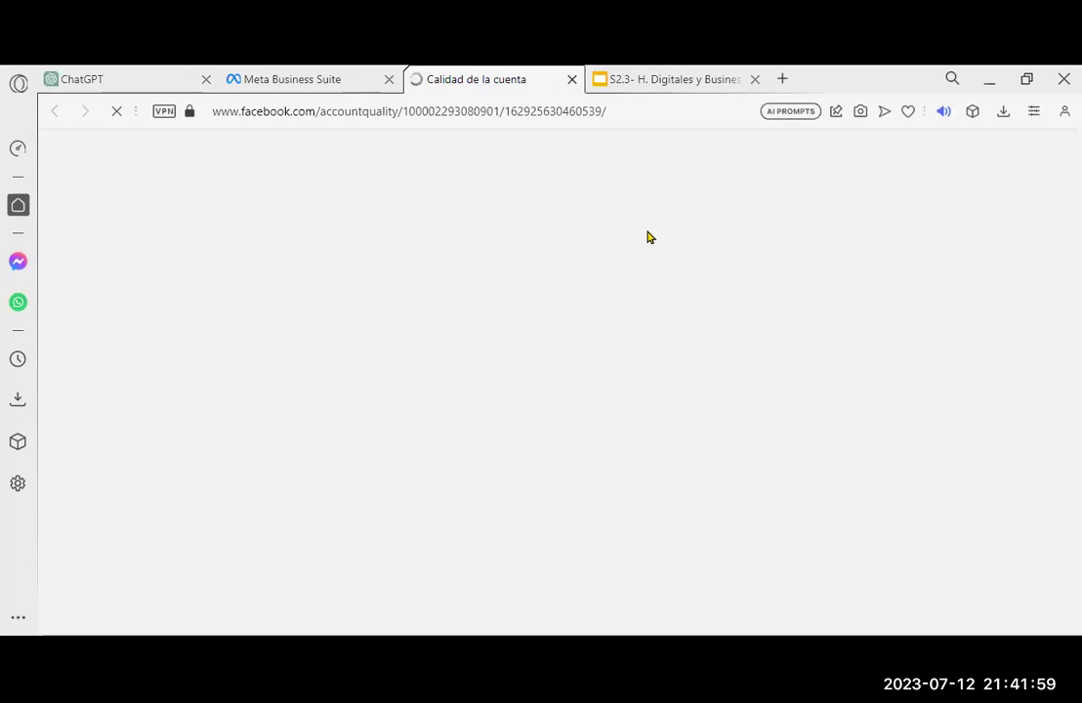
{"action": "key", "text": "ctrl+shift+Tab"}
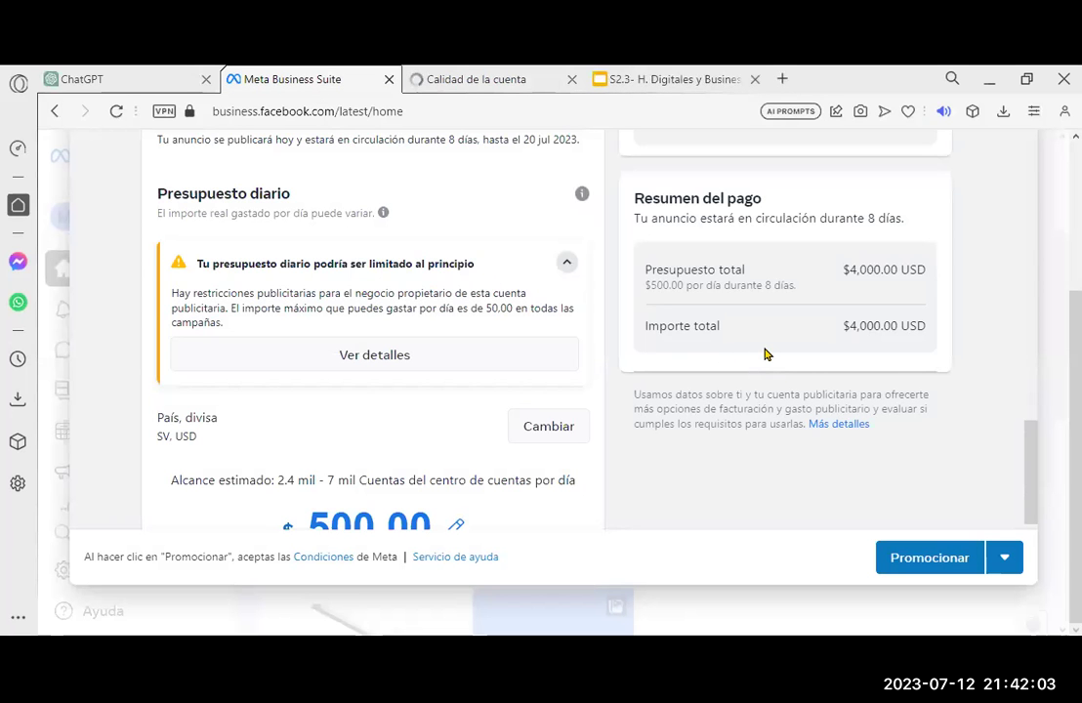
{"action": "left_click", "coordinate": [571, 80]}
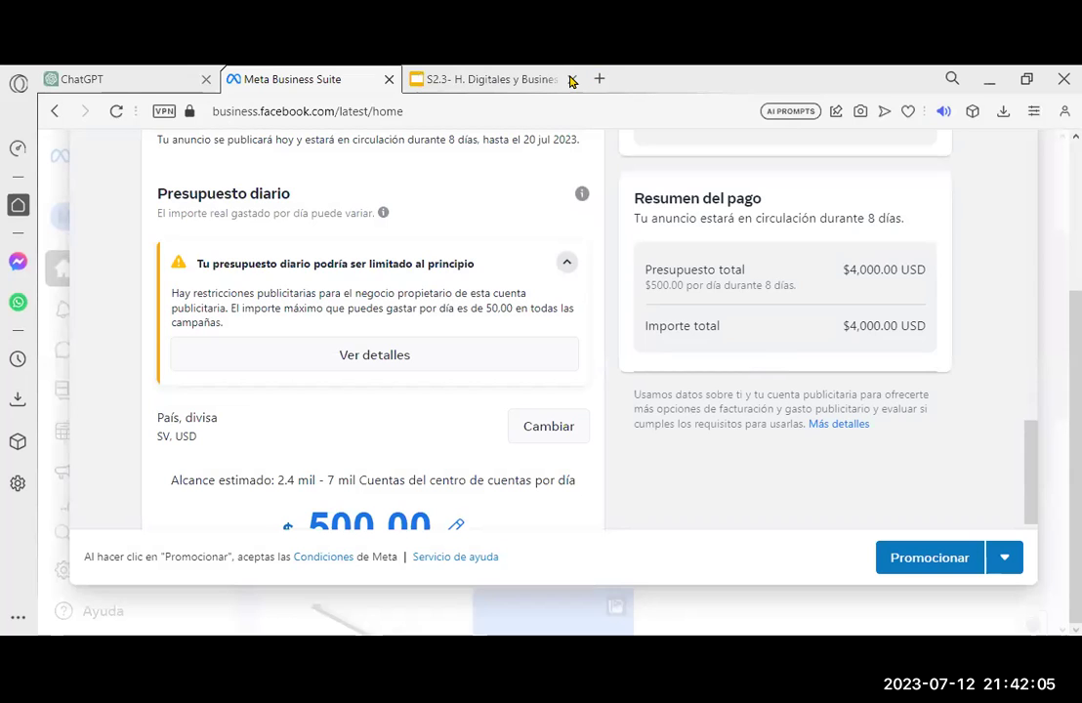
Lower the daily budget slider and review the form from the top
{"action": "scroll", "coordinate": [543, 403], "scroll_direction": "down", "scroll_amount": 3}
{"action": "mouse_move", "coordinate": [488, 354]}
{"action": "left_mouse_down"}
{"action": "mouse_move", "coordinate": [379, 364]}
{"action": "mouse_move", "coordinate": [515, 362]}
{"action": "mouse_move", "coordinate": [354, 371]}
{"action": "left_mouse_up"}
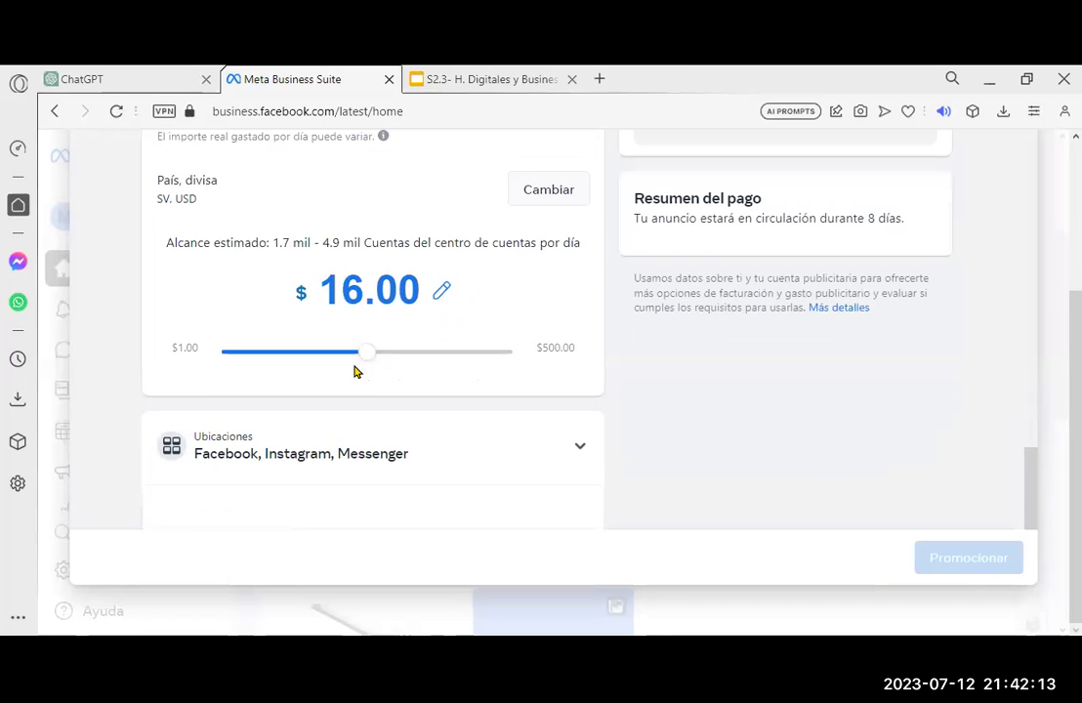
{"action": "scroll", "coordinate": [689, 418], "scroll_direction": "up", "scroll_amount": 5}
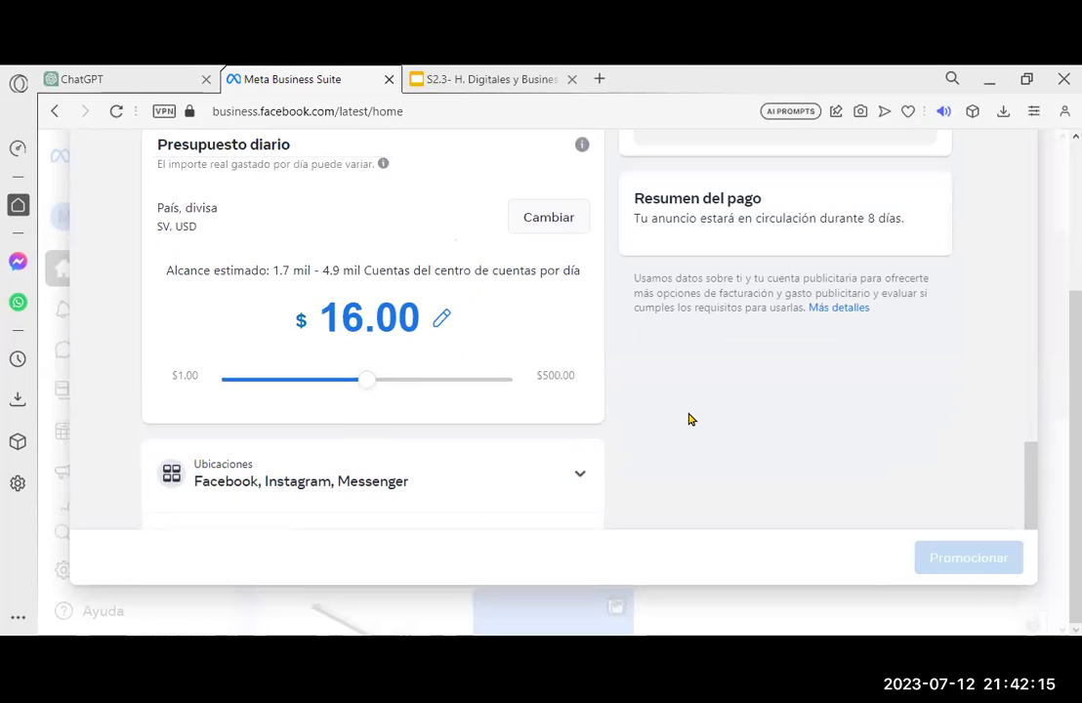
{"action": "scroll", "coordinate": [689, 418], "scroll_direction": "up", "scroll_amount": 2}
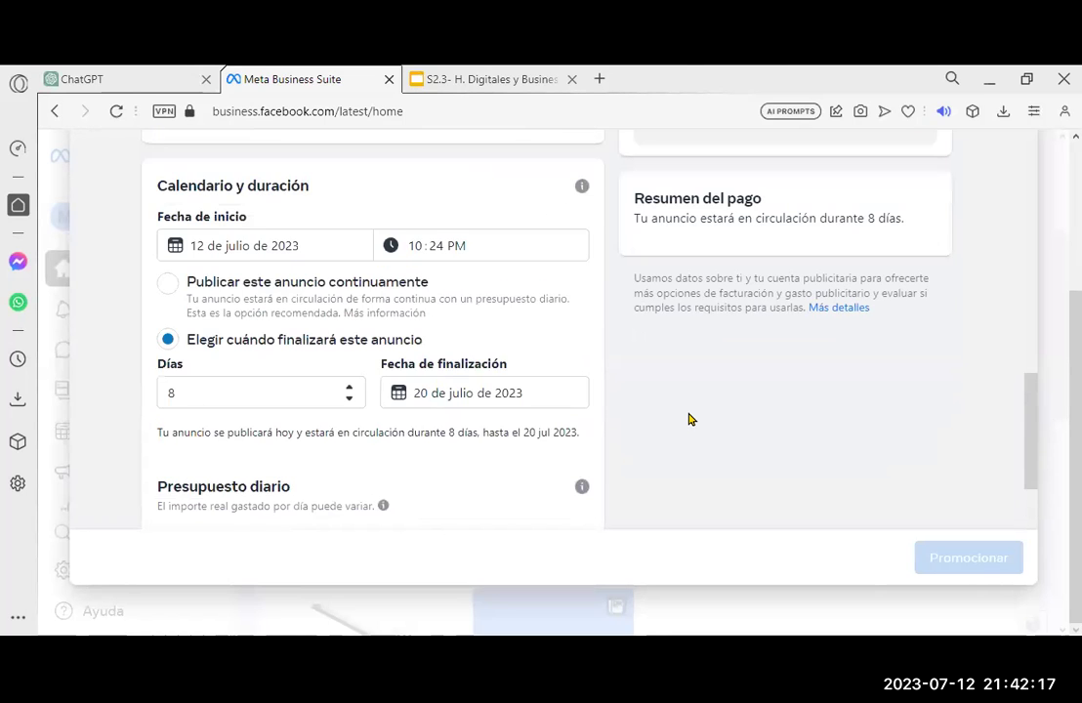
{"action": "scroll", "coordinate": [688, 417], "scroll_direction": "up", "scroll_amount": 3}
{"action": "scroll", "coordinate": [689, 418], "scroll_direction": "up", "scroll_amount": 4}
{"action": "scroll", "coordinate": [688, 418], "scroll_direction": "up", "scroll_amount": 4}
{"action": "scroll", "coordinate": [688, 418], "scroll_direction": "up", "scroll_amount": 3}
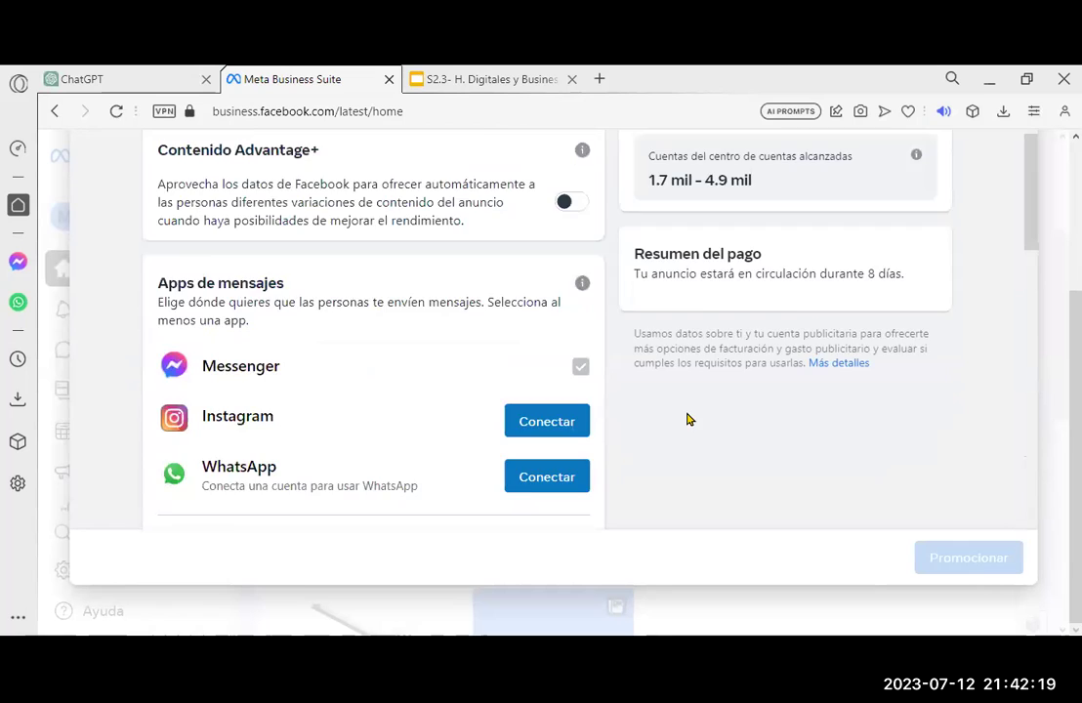
{"action": "scroll", "coordinate": [555, 362], "scroll_direction": "up", "scroll_amount": 3}
{"action": "scroll", "coordinate": [558, 368], "scroll_direction": "up", "scroll_amount": 3}
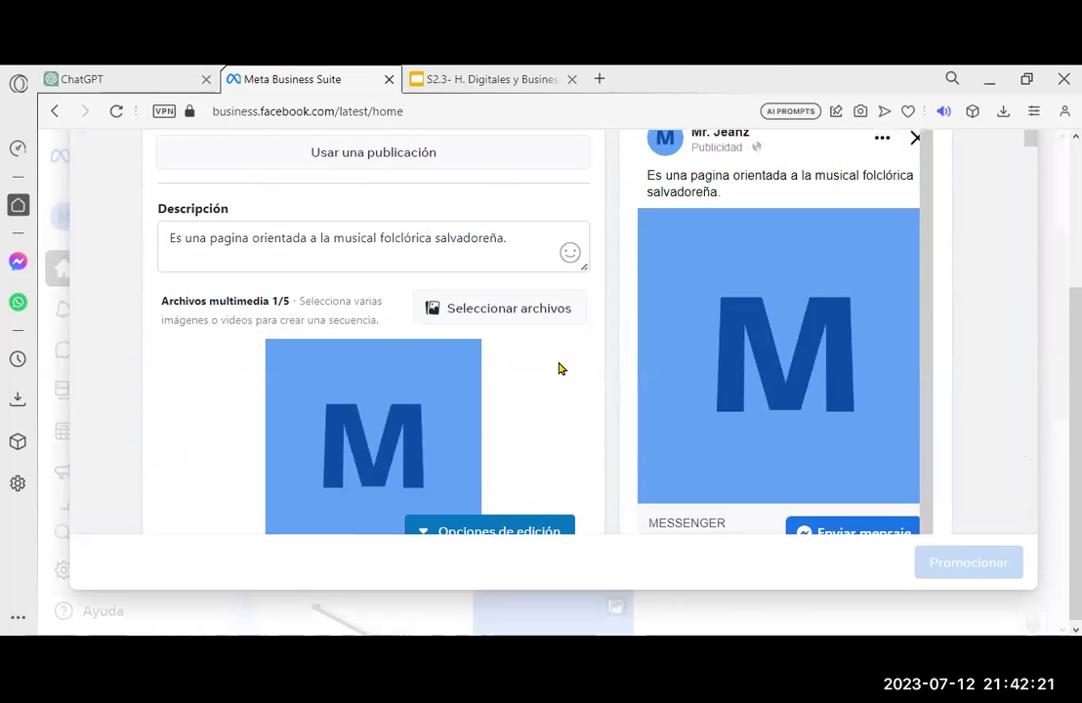
{"action": "scroll", "coordinate": [559, 368], "scroll_direction": "up", "scroll_amount": 3}
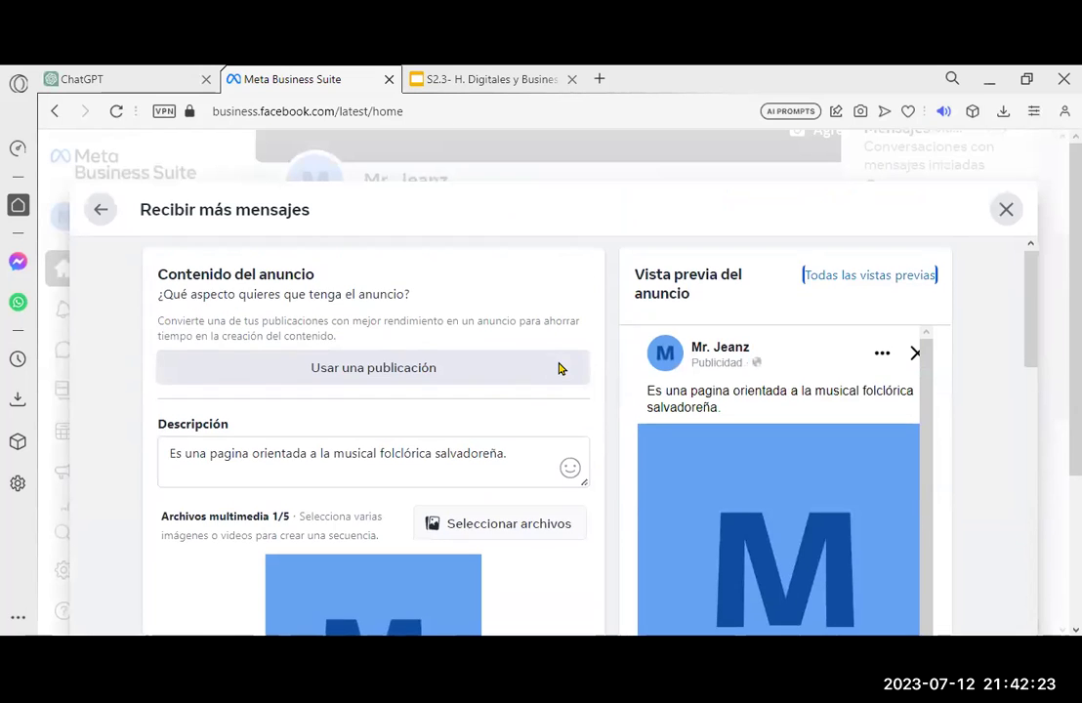
{"action": "scroll", "coordinate": [558, 368], "scroll_direction": "down", "scroll_amount": 8}
{"action": "scroll", "coordinate": [559, 368], "scroll_direction": "down", "scroll_amount": 4}
{"action": "scroll", "coordinate": [559, 368], "scroll_direction": "down", "scroll_amount": 5}
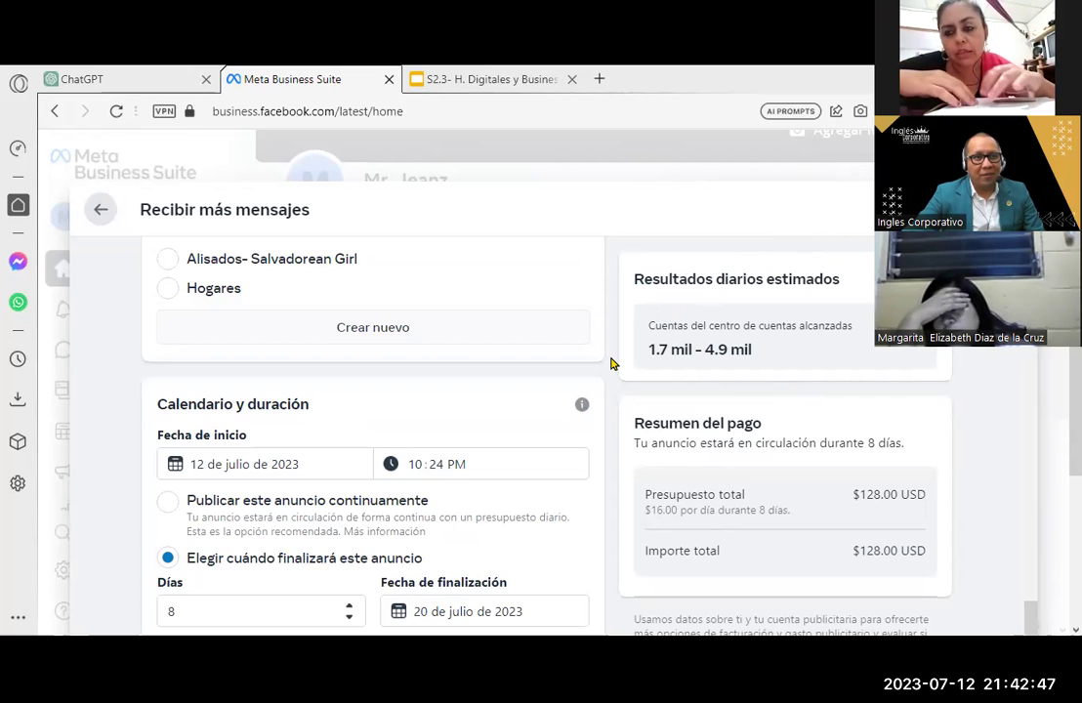
{"action": "scroll", "coordinate": [488, 410], "scroll_direction": "down", "scroll_amount": 3}
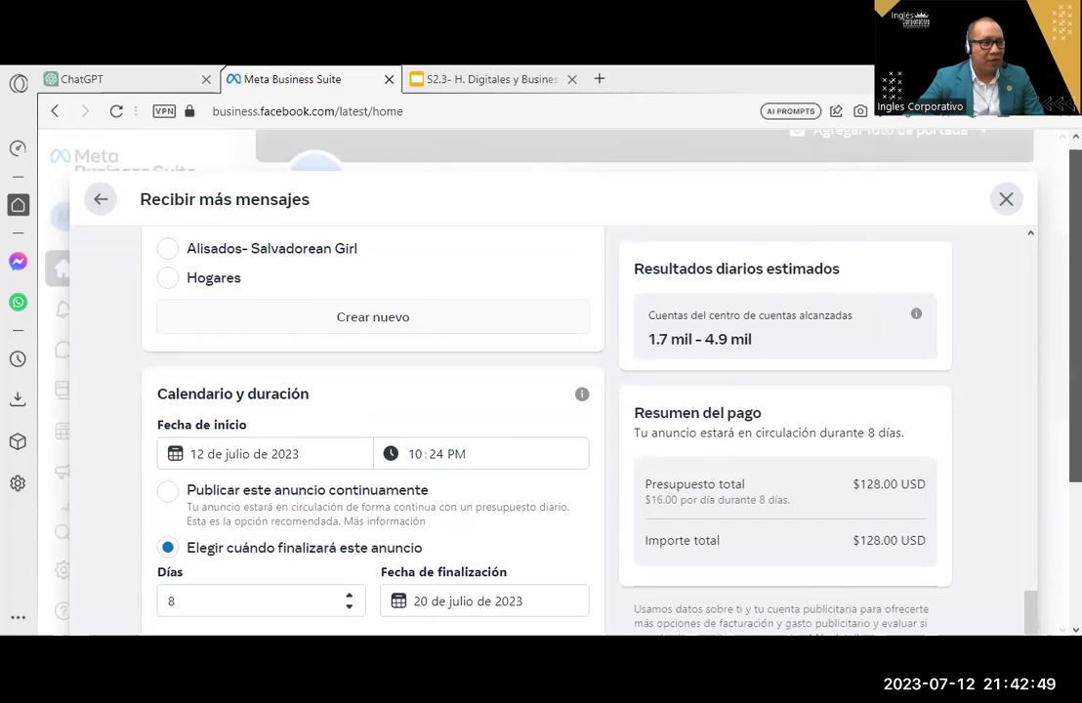
{"action": "scroll", "coordinate": [488, 449], "scroll_direction": "down", "scroll_amount": 3}
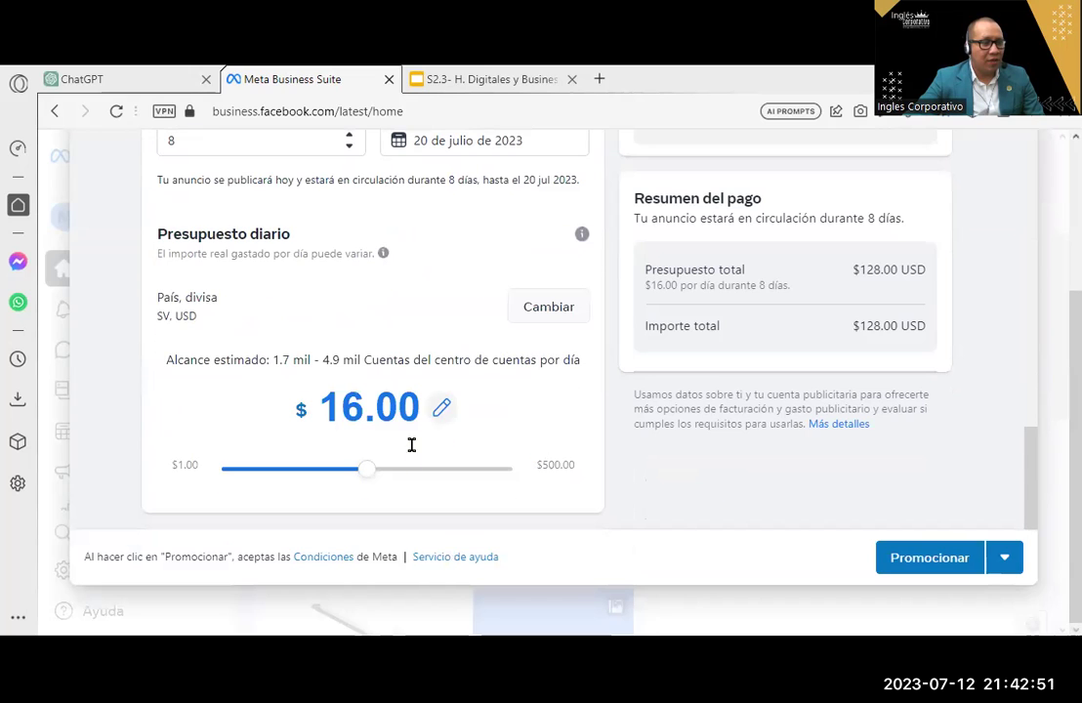
Set the daily budget from $1.00 up to $6.00, totalling $48.00 USD
{"action": "left_click_drag", "start_coordinate": [356, 470], "coordinate": [213, 478]}
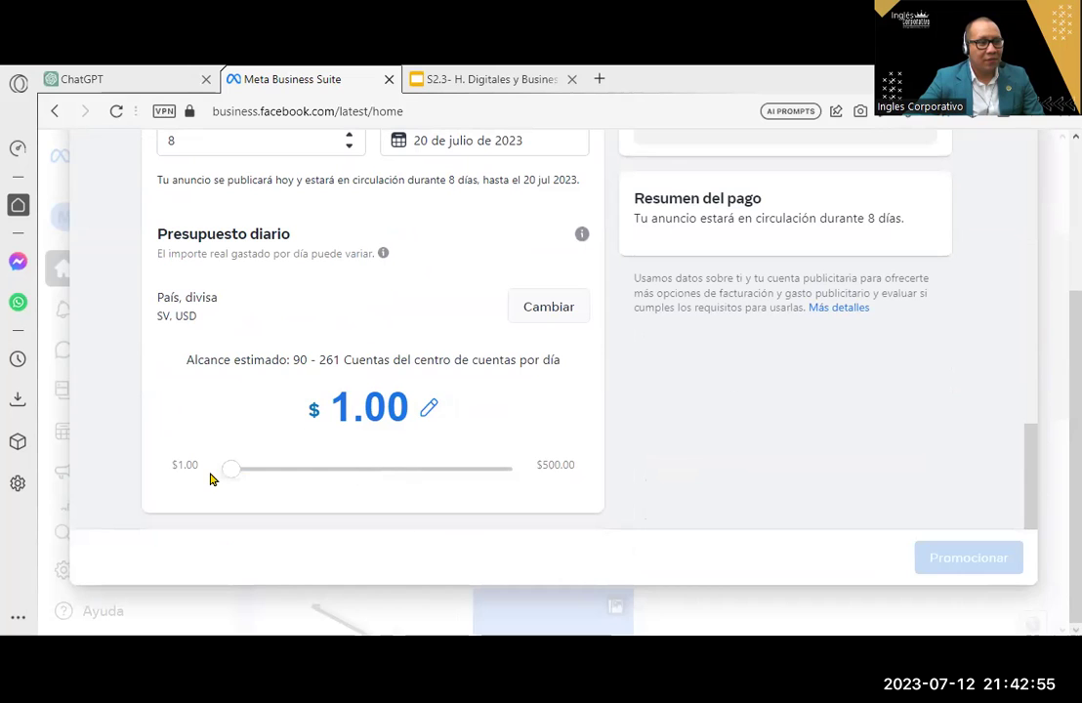
{"action": "mouse_move", "coordinate": [223, 478]}
{"action": "left_mouse_down"}
{"action": "mouse_move", "coordinate": [386, 469]}
{"action": "mouse_move", "coordinate": [285, 475]}
{"action": "left_mouse_up"}
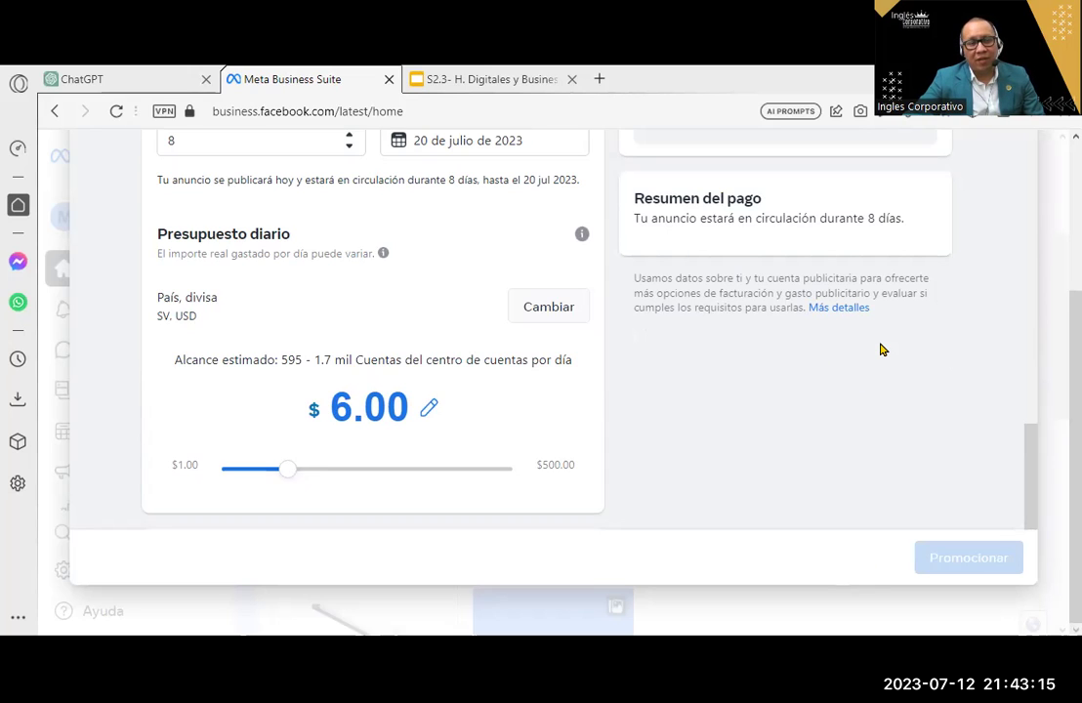
{"action": "mouse_move", "coordinate": [1024, 467]}
{"action": "left_mouse_down"}
{"action": "mouse_move", "coordinate": [1025, 292]}
{"action": "mouse_move", "coordinate": [1015, 329]}
{"action": "mouse_move", "coordinate": [1030, 485]}
{"action": "left_mouse_up"}
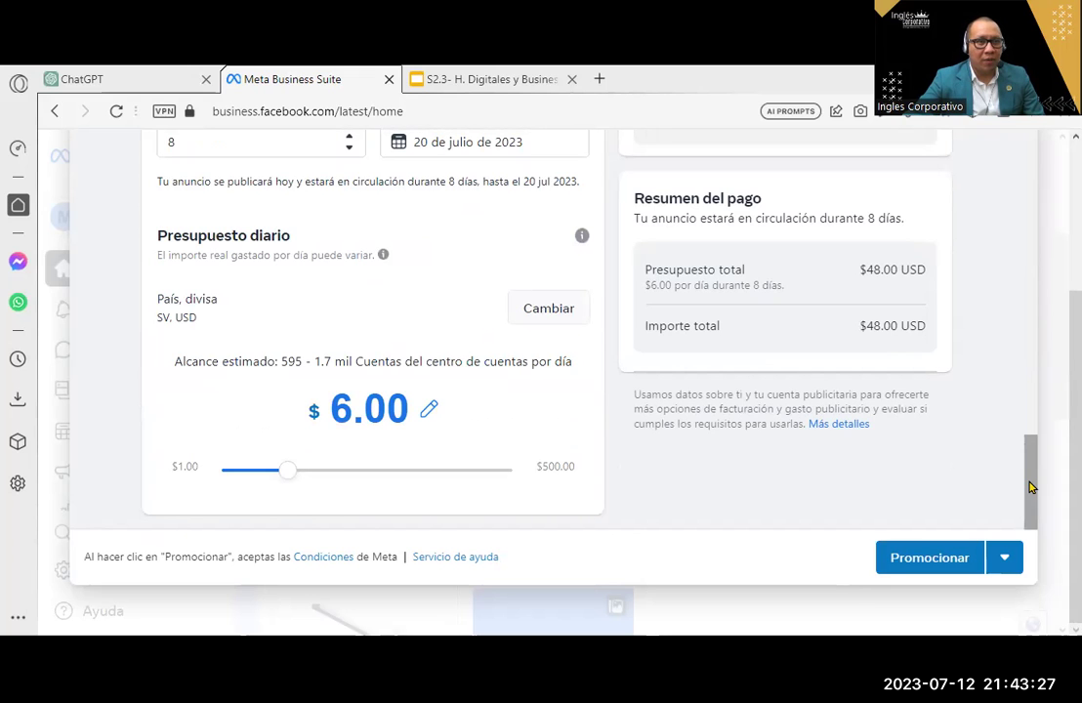
{"action": "left_click_drag", "start_coordinate": [1029, 486], "coordinate": [1026, 297]}
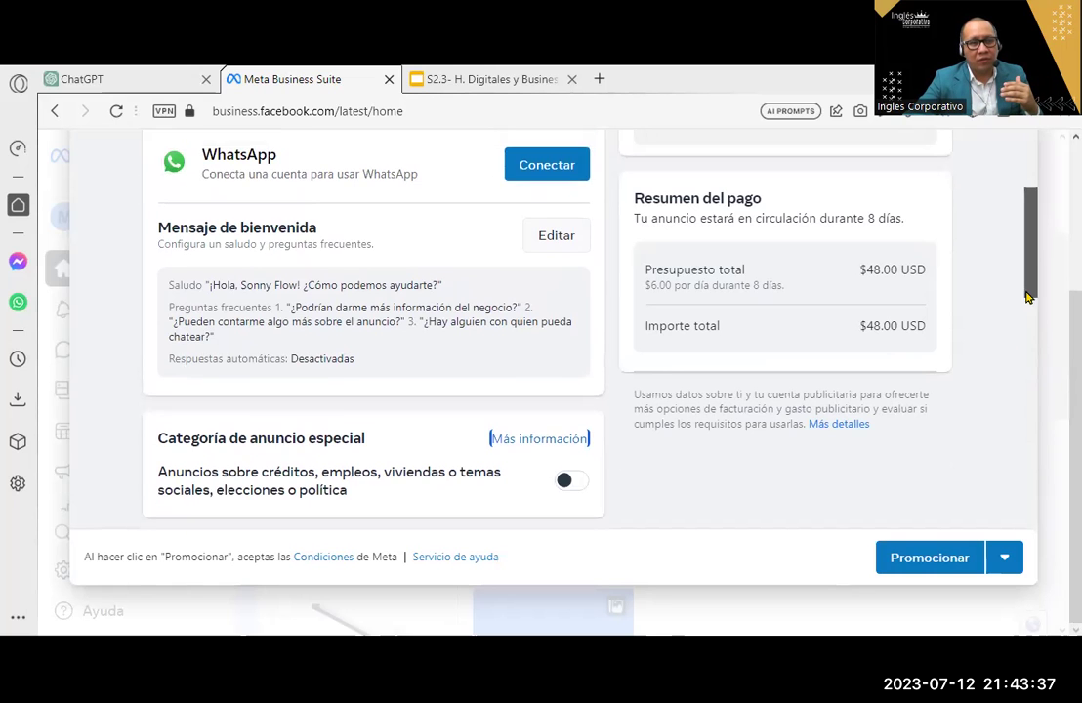
{"action": "scroll", "coordinate": [1001, 374], "scroll_direction": "down", "scroll_amount": 10}
{"action": "left_click_drag", "start_coordinate": [996, 415], "coordinate": [984, 329]}
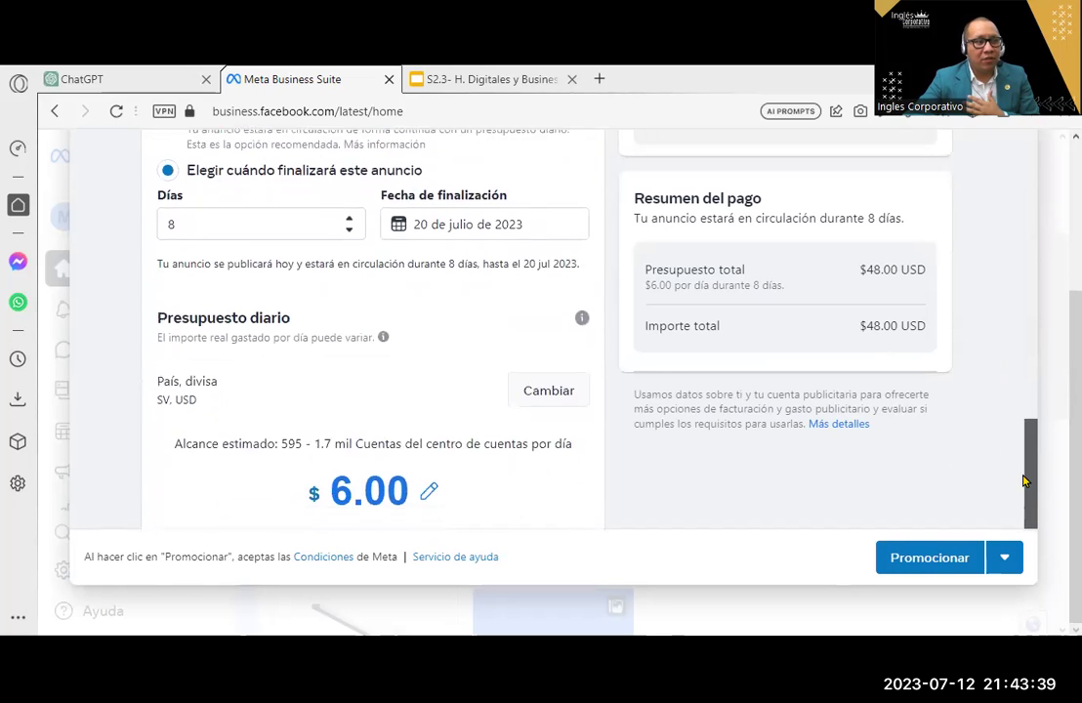
{"action": "scroll", "coordinate": [984, 329], "scroll_direction": "up", "scroll_amount": 1}
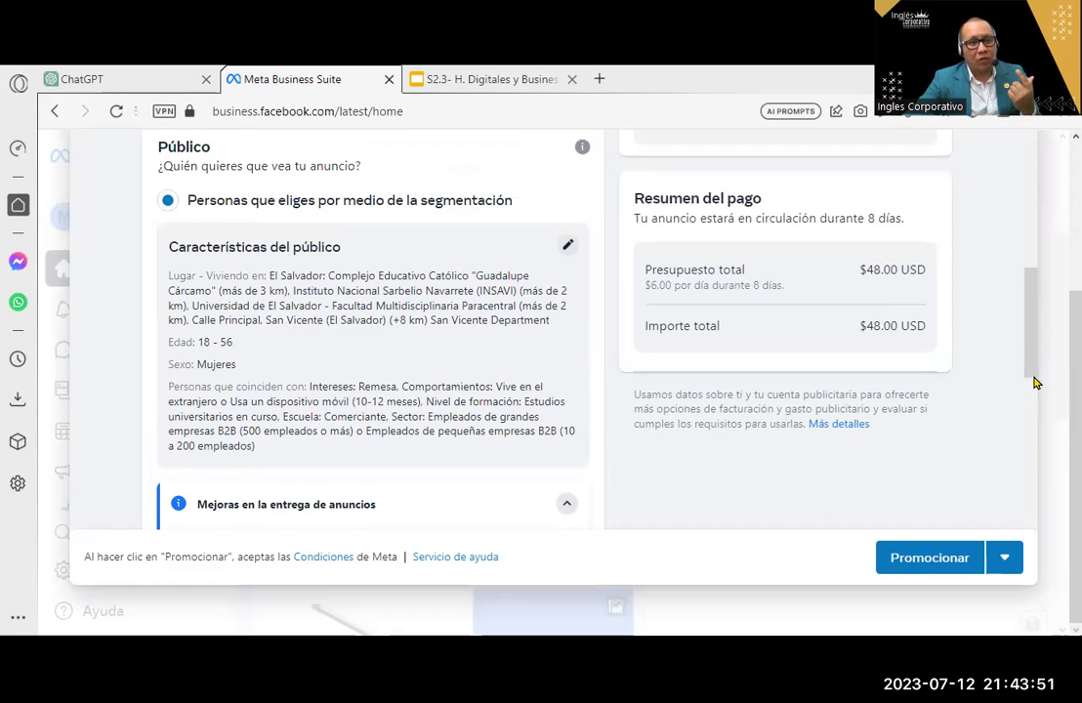
{"action": "left_click_drag", "start_coordinate": [1030, 378], "coordinate": [1025, 353]}
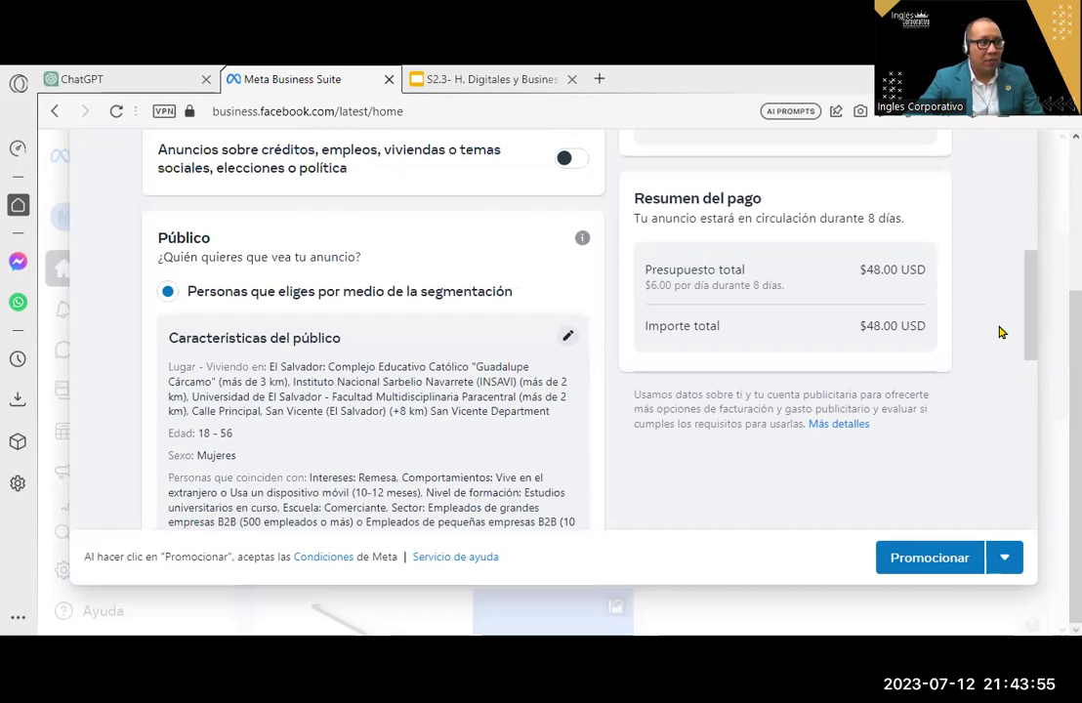
{"action": "left_click_drag", "start_coordinate": [1020, 247], "coordinate": [1052, 405]}
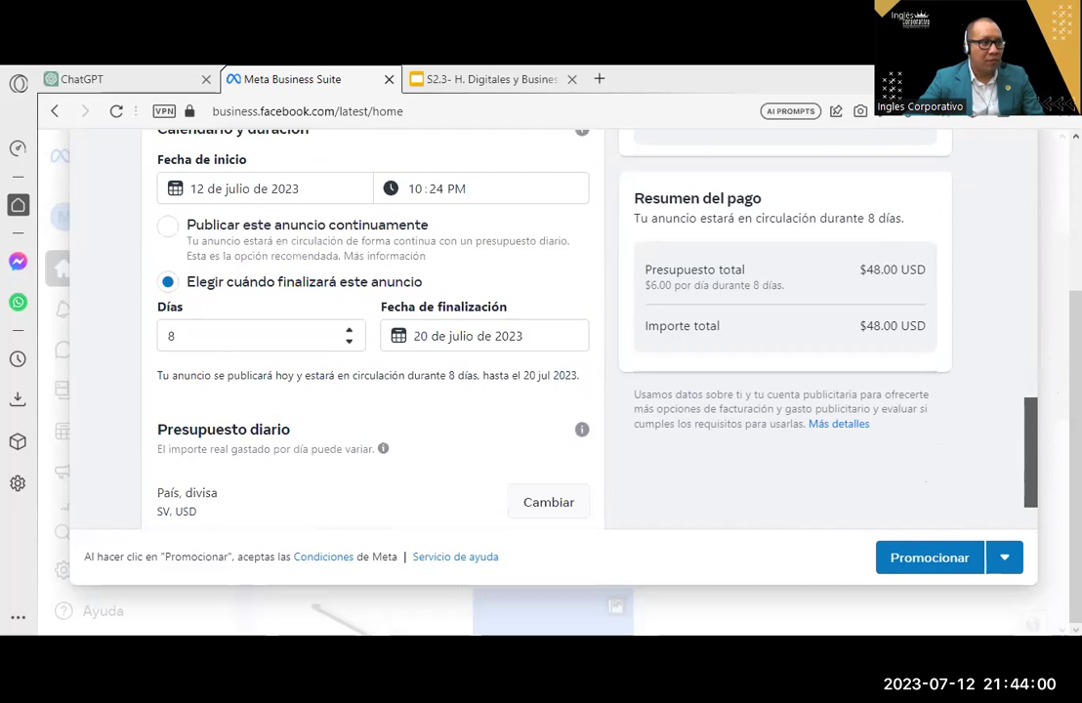
Step the Días spinner down to 4 and back to 5 days, ending 17 July 2023
{"action": "left_click", "coordinate": [348, 343]}
{"action": "left_click", "coordinate": [348, 343]}
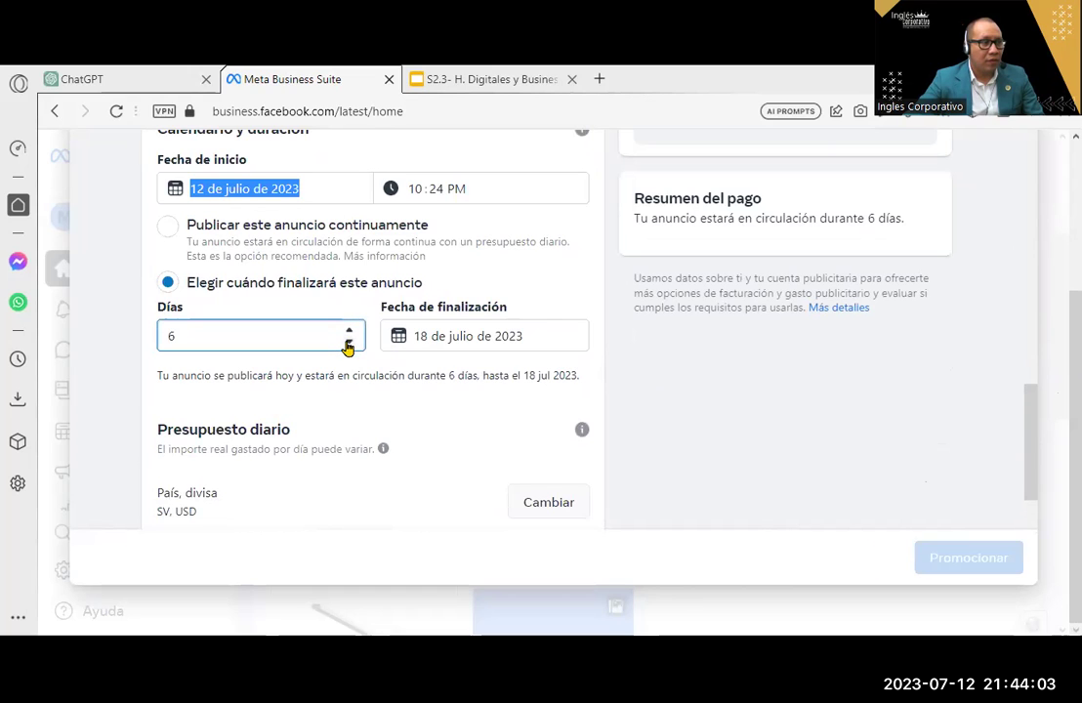
{"action": "left_click", "coordinate": [347, 344]}
{"action": "left_click", "coordinate": [348, 344]}
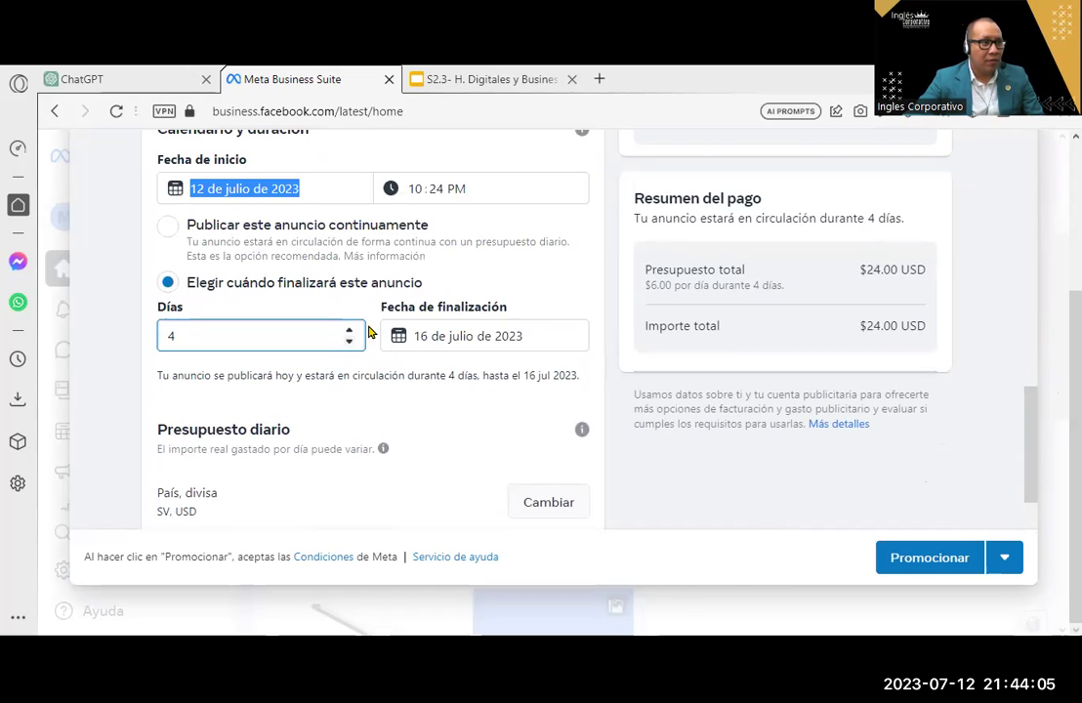
{"action": "left_click", "coordinate": [349, 331]}
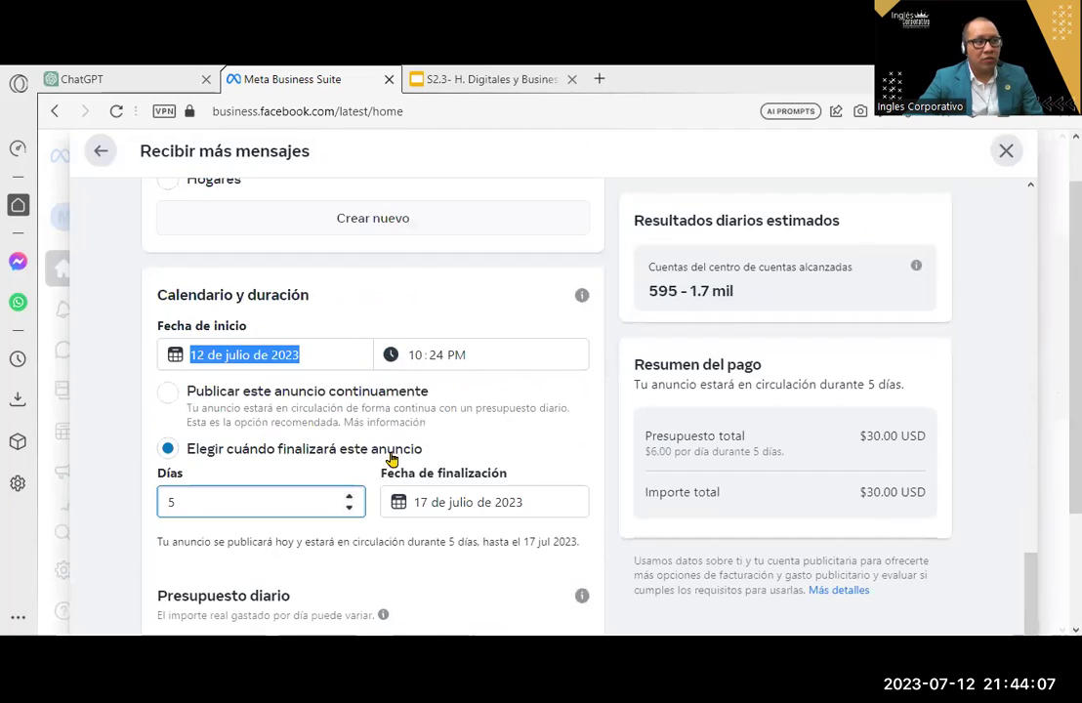
{"action": "left_click_drag", "start_coordinate": [1031, 429], "coordinate": [1028, 493]}
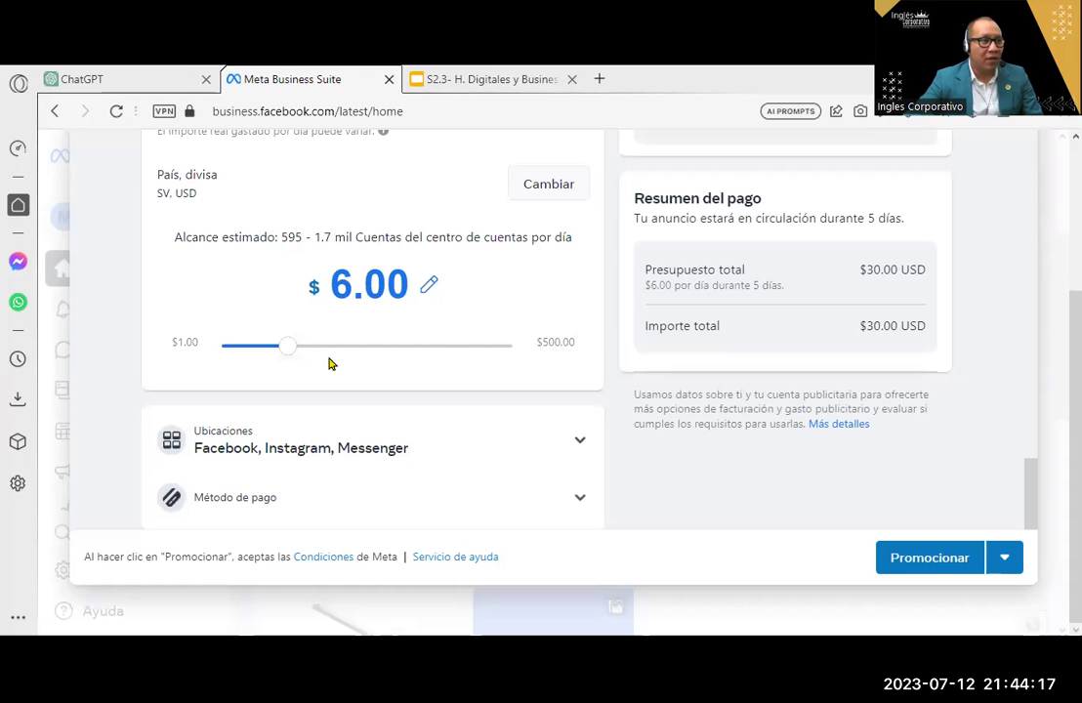
Lower the daily budget from $6.00 to $5.00 and highlight the $25.00 USD total
{"action": "left_click_drag", "start_coordinate": [278, 359], "coordinate": [271, 358]}
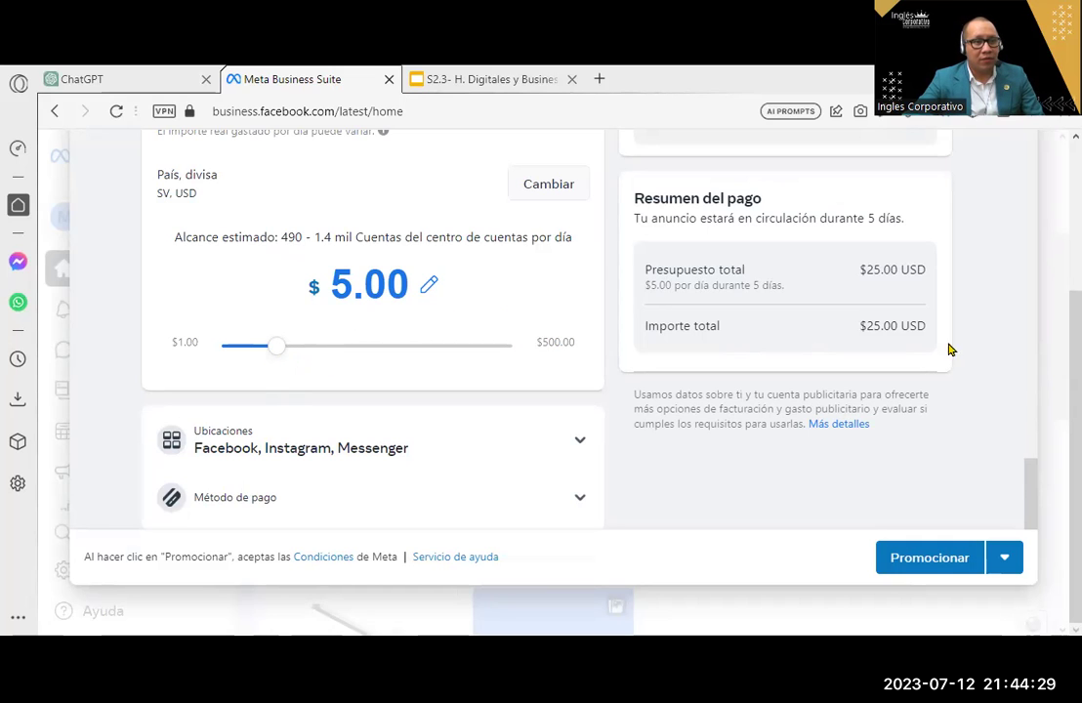
{"action": "left_click_drag", "start_coordinate": [1036, 488], "coordinate": [1035, 466]}
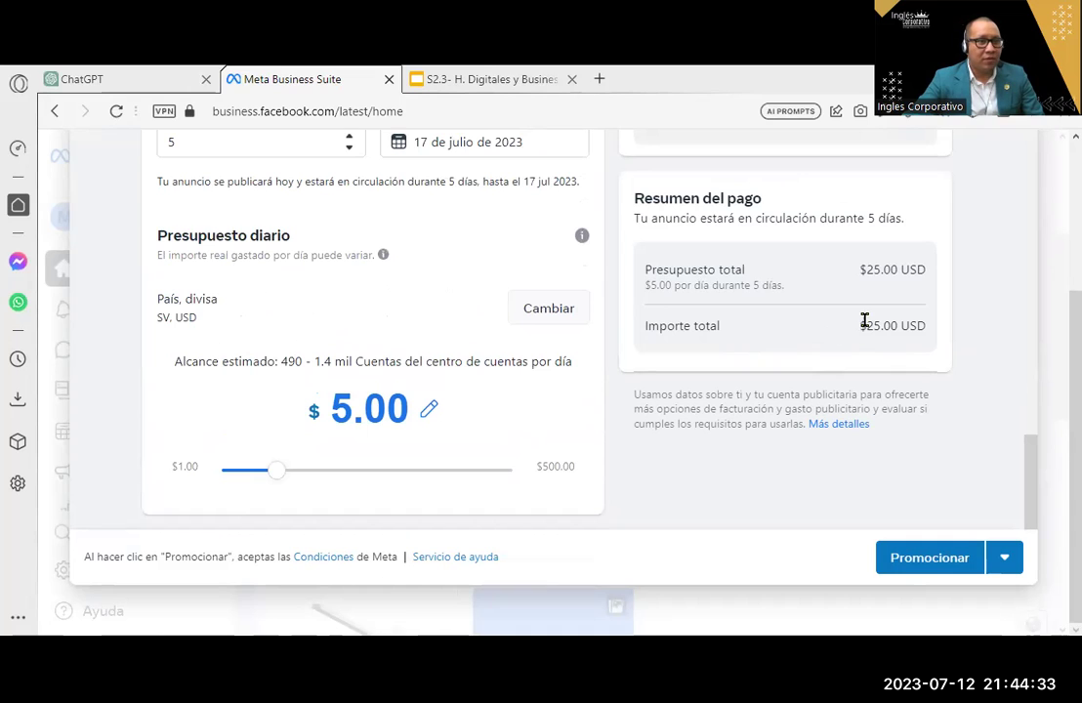
{"action": "left_click_drag", "start_coordinate": [859, 322], "coordinate": [945, 326]}
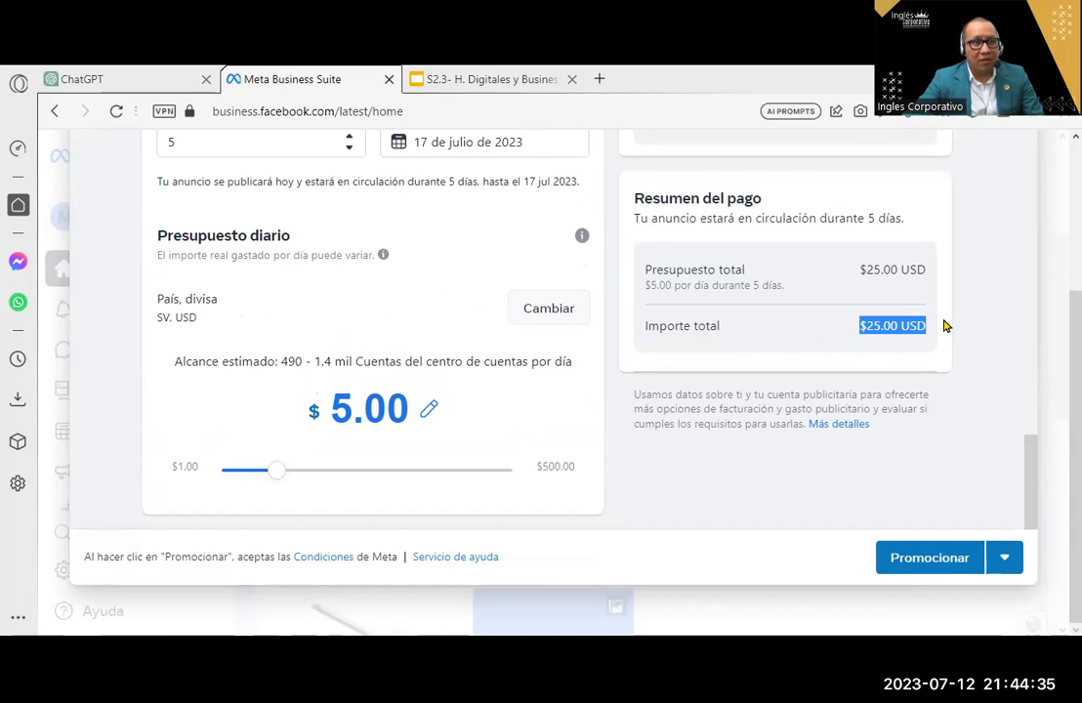
{"action": "left_click_drag", "start_coordinate": [859, 326], "coordinate": [940, 334]}
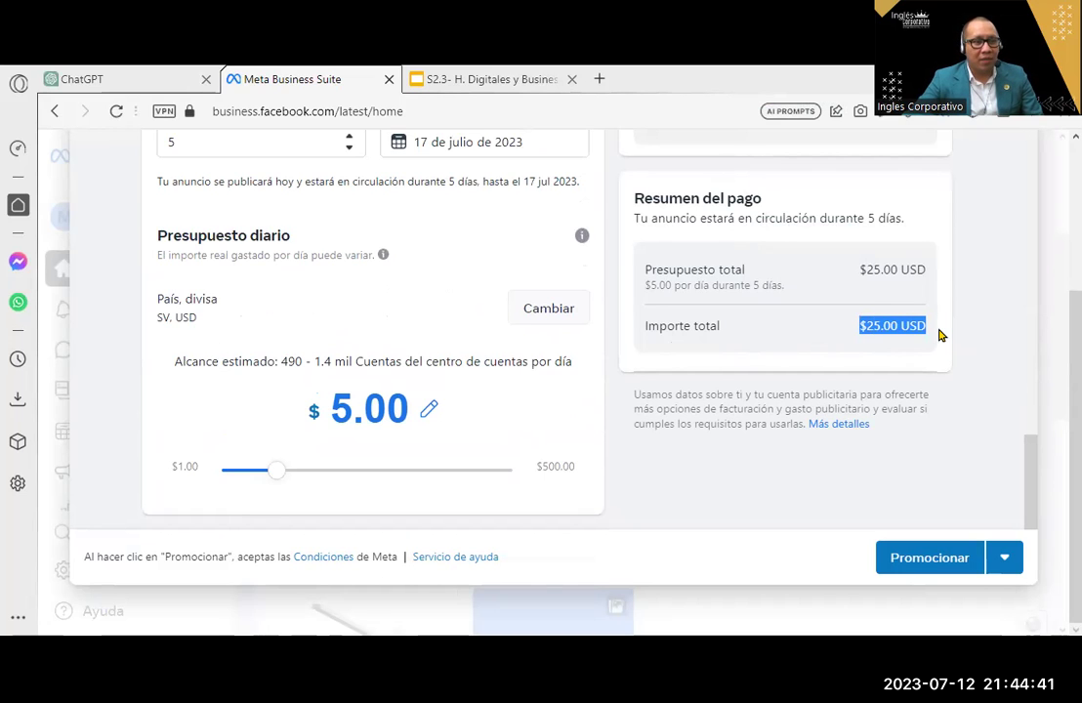
{"action": "mouse_move", "coordinate": [1029, 482]}
{"action": "left_mouse_down"}
{"action": "mouse_move", "coordinate": [1032, 390]}
{"action": "mouse_move", "coordinate": [1019, 341]}
{"action": "mouse_move", "coordinate": [1037, 372]}
{"action": "mouse_move", "coordinate": [1034, 332]}
{"action": "left_mouse_up"}
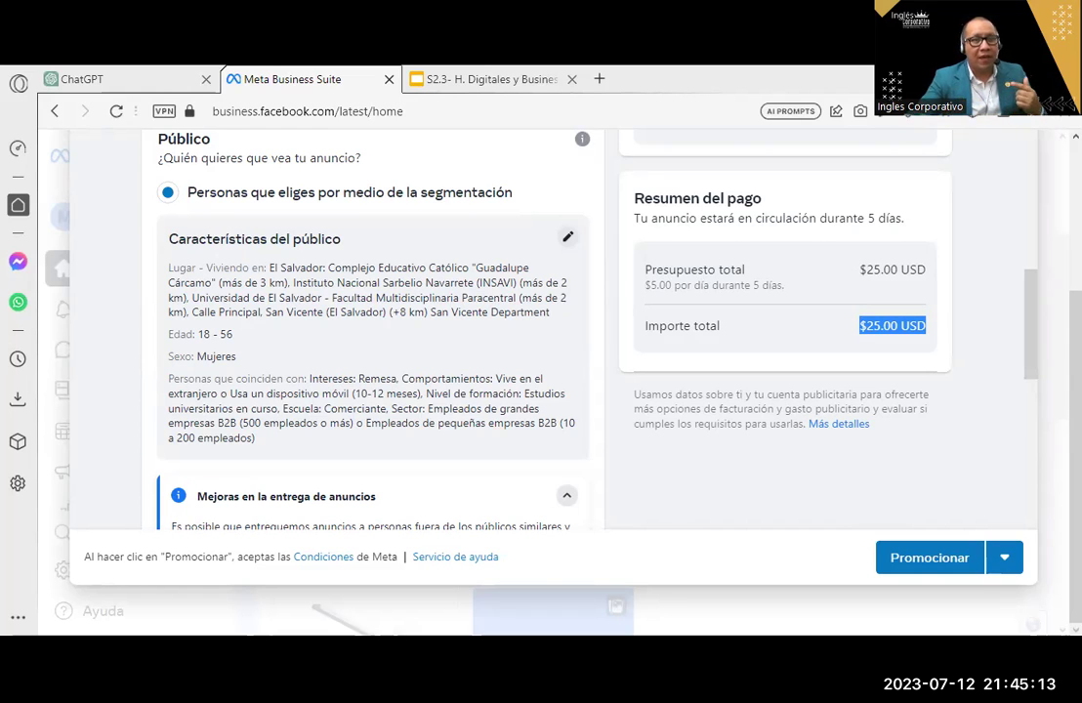
{"action": "mouse_move", "coordinate": [1027, 341]}
{"action": "left_mouse_down"}
{"action": "mouse_move", "coordinate": [1039, 532]}
{"action": "mouse_move", "coordinate": [1022, 447]}
{"action": "left_mouse_up"}
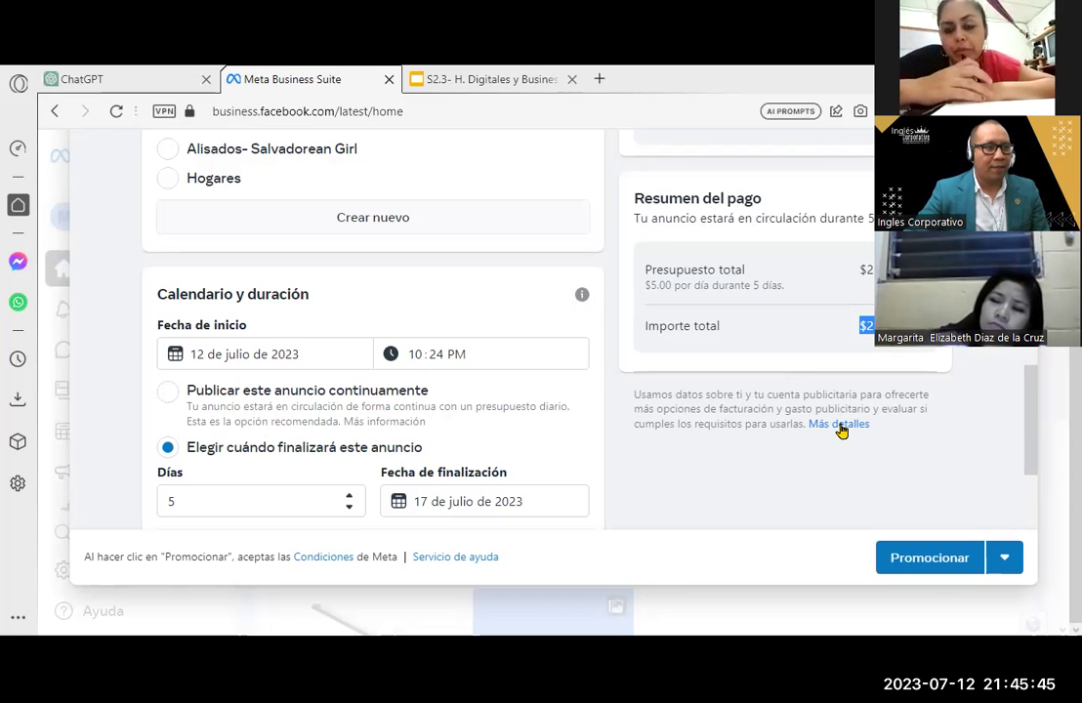
{"action": "scroll", "coordinate": [655, 481], "scroll_direction": "up", "scroll_amount": 5}
{"action": "scroll", "coordinate": [683, 474], "scroll_direction": "up", "scroll_amount": 3}
{"action": "scroll", "coordinate": [772, 454], "scroll_direction": "up", "scroll_amount": 3}
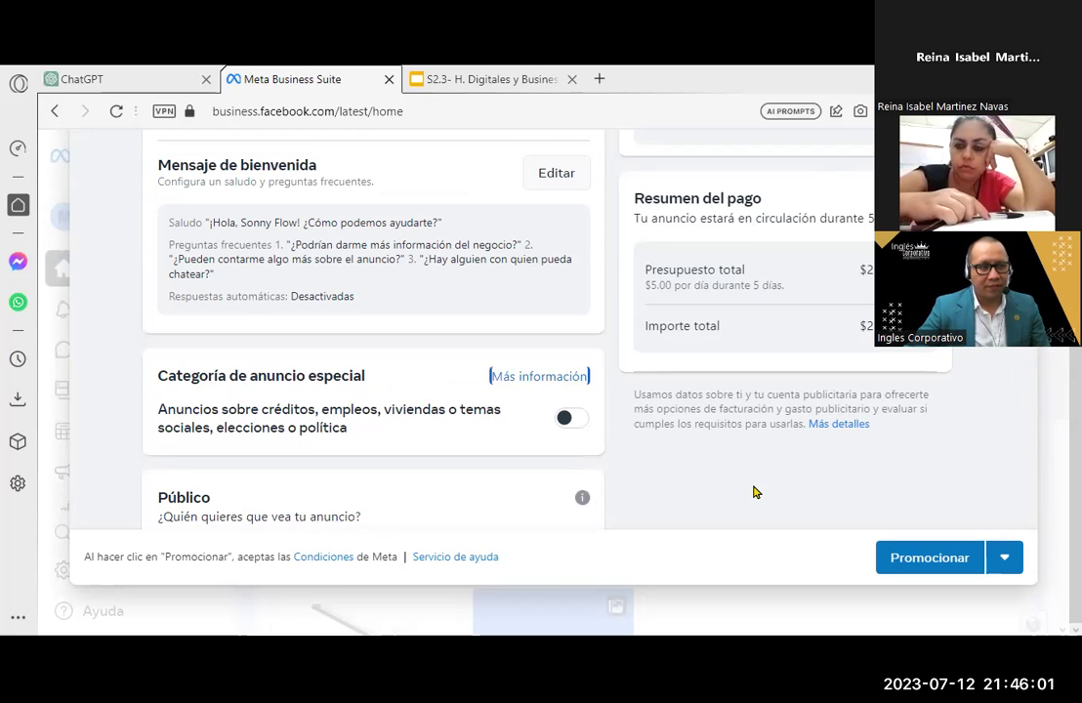
{"action": "scroll", "coordinate": [751, 515], "scroll_direction": "up", "scroll_amount": 3}
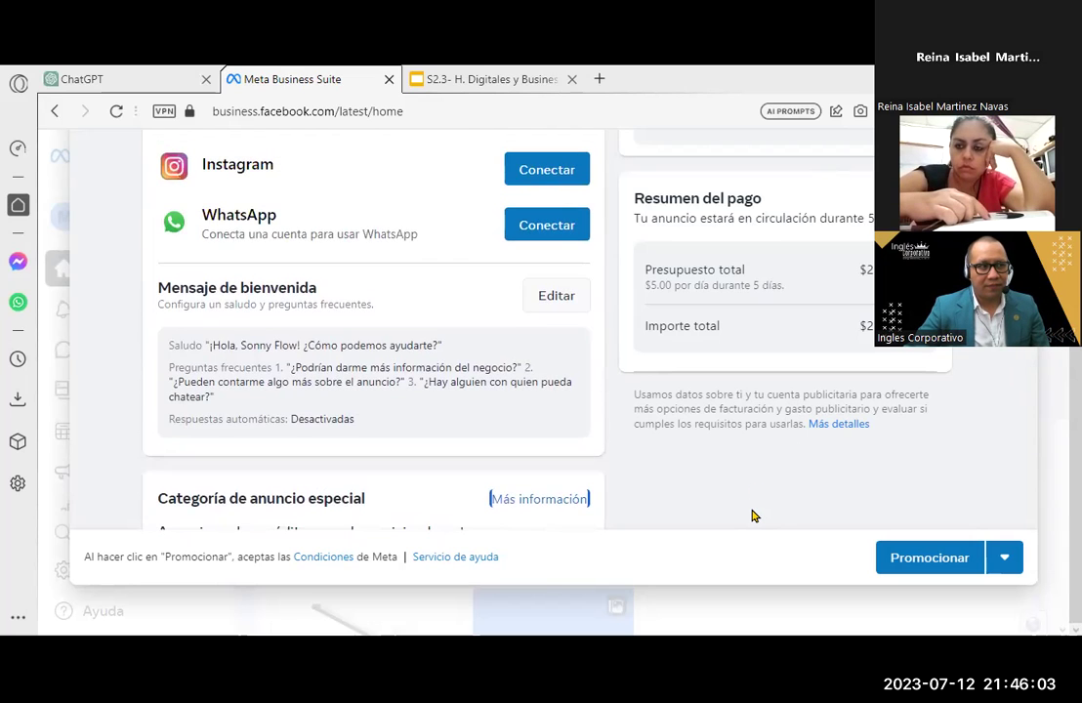
{"action": "scroll", "coordinate": [752, 516], "scroll_direction": "up", "scroll_amount": 2}
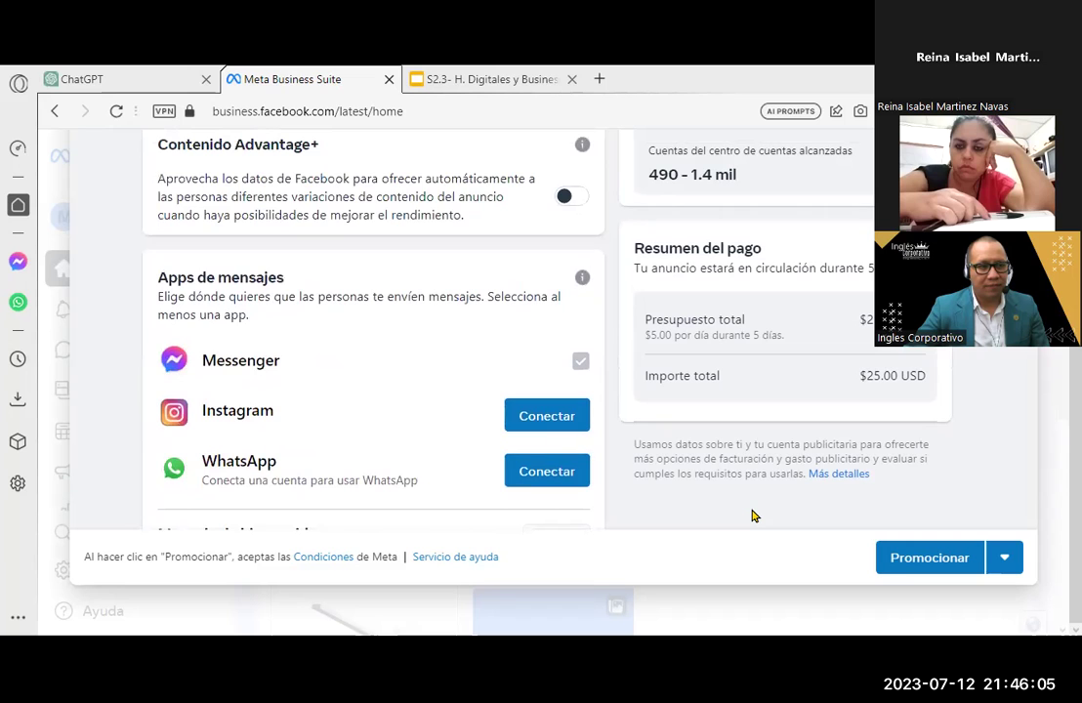
{"action": "scroll", "coordinate": [752, 516], "scroll_direction": "up", "scroll_amount": 2}
{"action": "scroll", "coordinate": [752, 516], "scroll_direction": "up", "scroll_amount": 4}
{"action": "scroll", "coordinate": [751, 515], "scroll_direction": "up", "scroll_amount": 2}
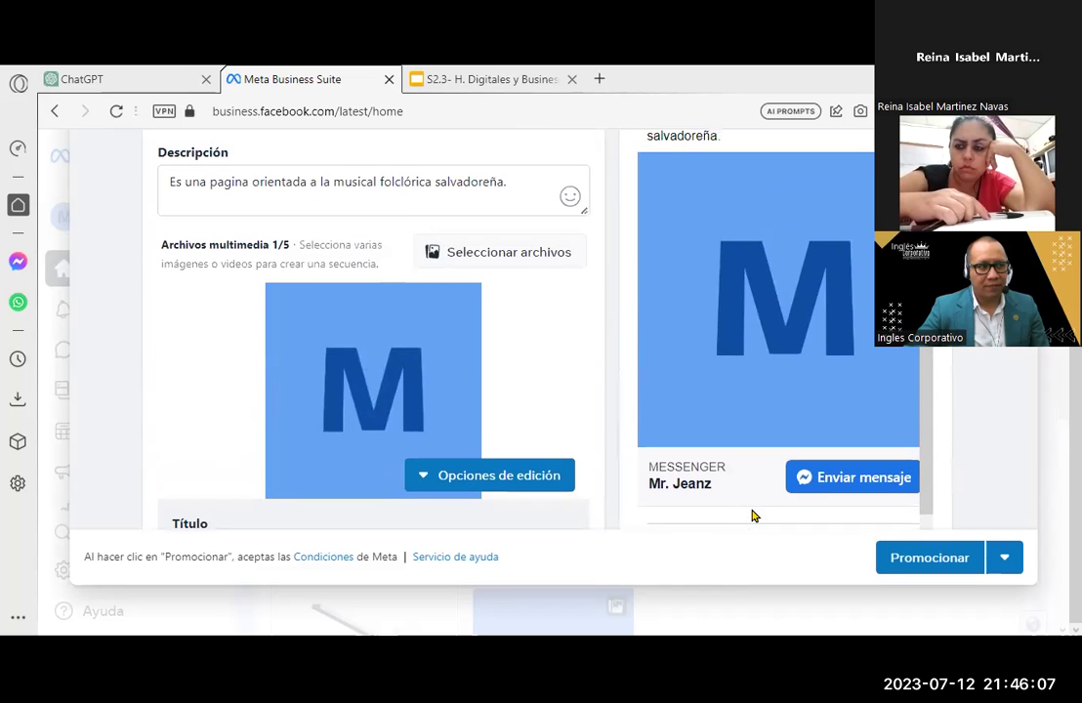
{"action": "scroll", "coordinate": [751, 516], "scroll_direction": "down", "scroll_amount": 1}
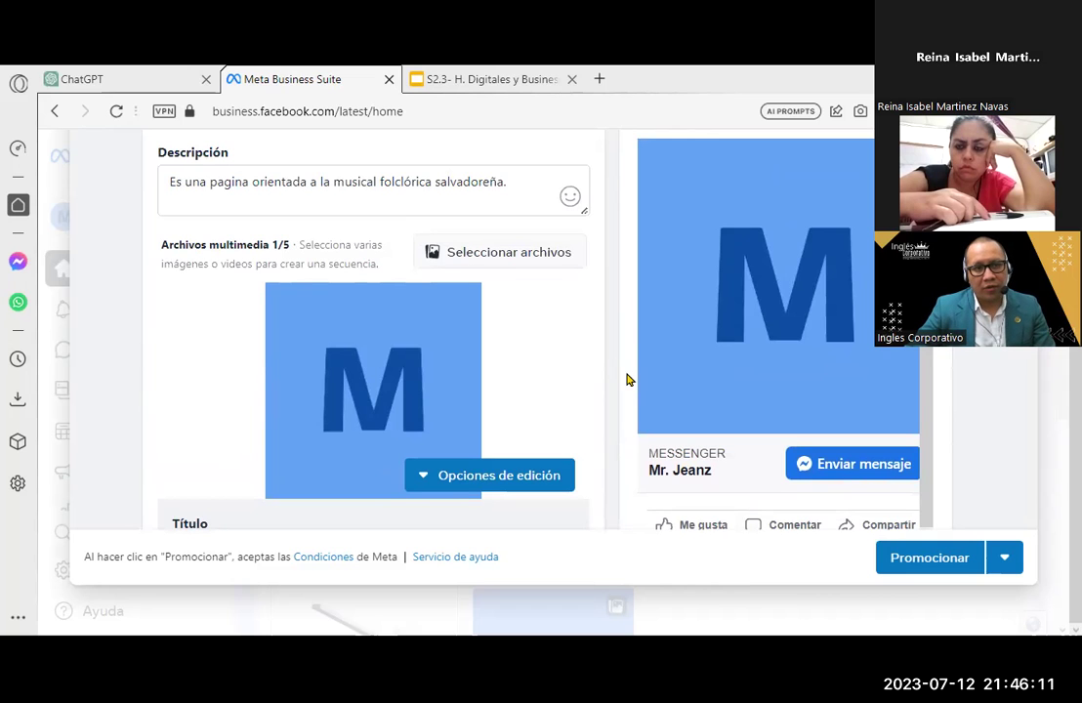
{"action": "scroll", "coordinate": [628, 380], "scroll_direction": "down", "scroll_amount": 3}
{"action": "scroll", "coordinate": [628, 380], "scroll_direction": "down", "scroll_amount": 4}
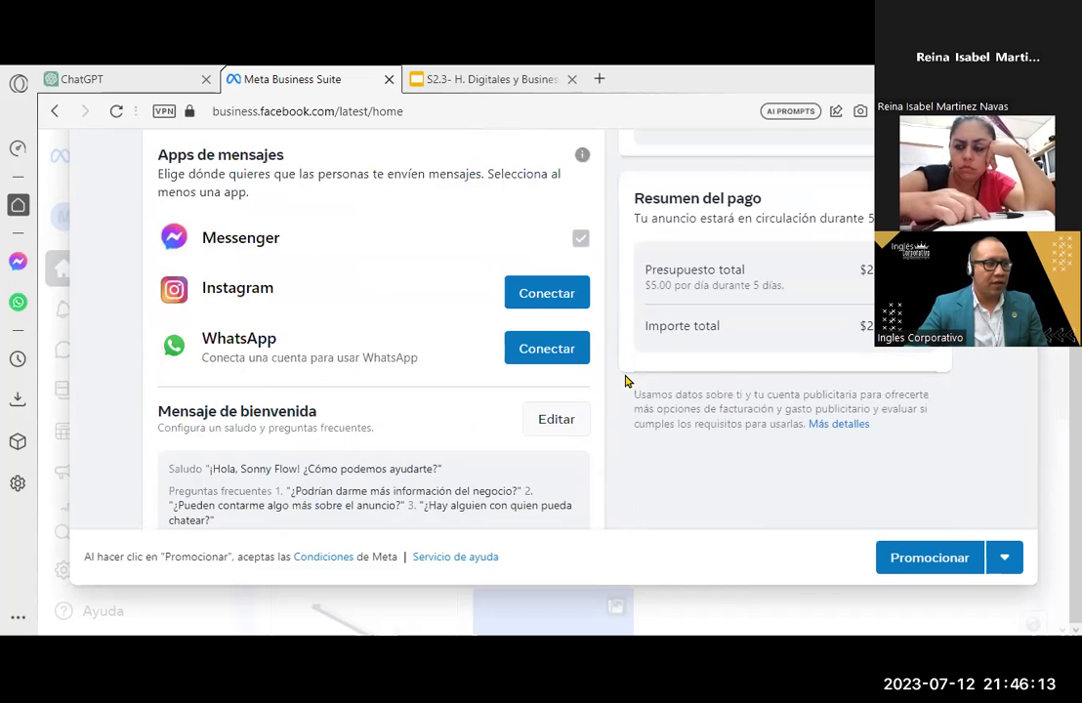
{"action": "scroll", "coordinate": [628, 380], "scroll_direction": "down", "scroll_amount": 3}
{"action": "scroll", "coordinate": [628, 380], "scroll_direction": "down", "scroll_amount": 3}
{"action": "scroll", "coordinate": [628, 380], "scroll_direction": "down", "scroll_amount": 2}
{"action": "scroll", "coordinate": [628, 380], "scroll_direction": "down", "scroll_amount": 2}
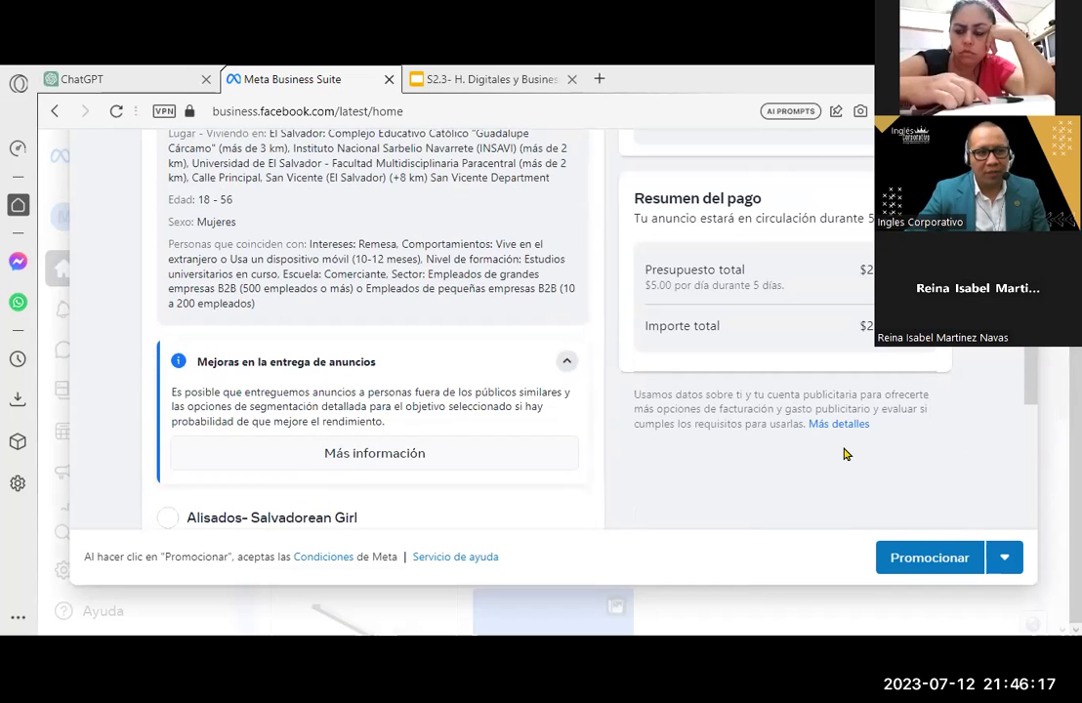
{"action": "scroll", "coordinate": [572, 388], "scroll_direction": "down", "scroll_amount": 2}
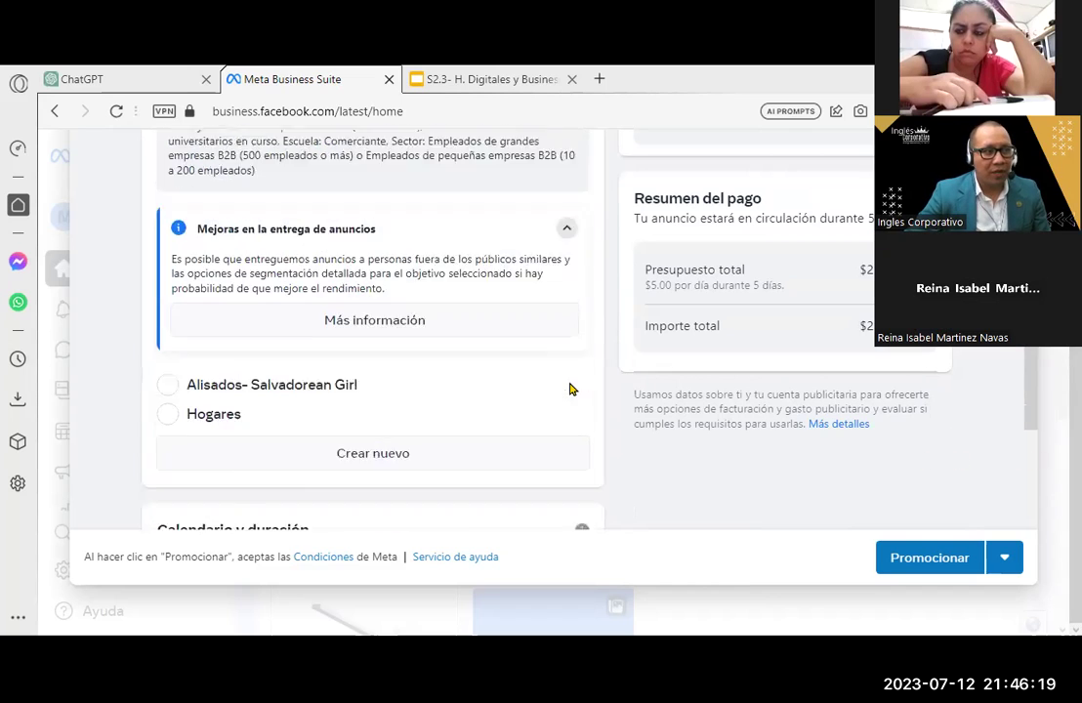
{"action": "scroll", "coordinate": [572, 388], "scroll_direction": "down", "scroll_amount": 2}
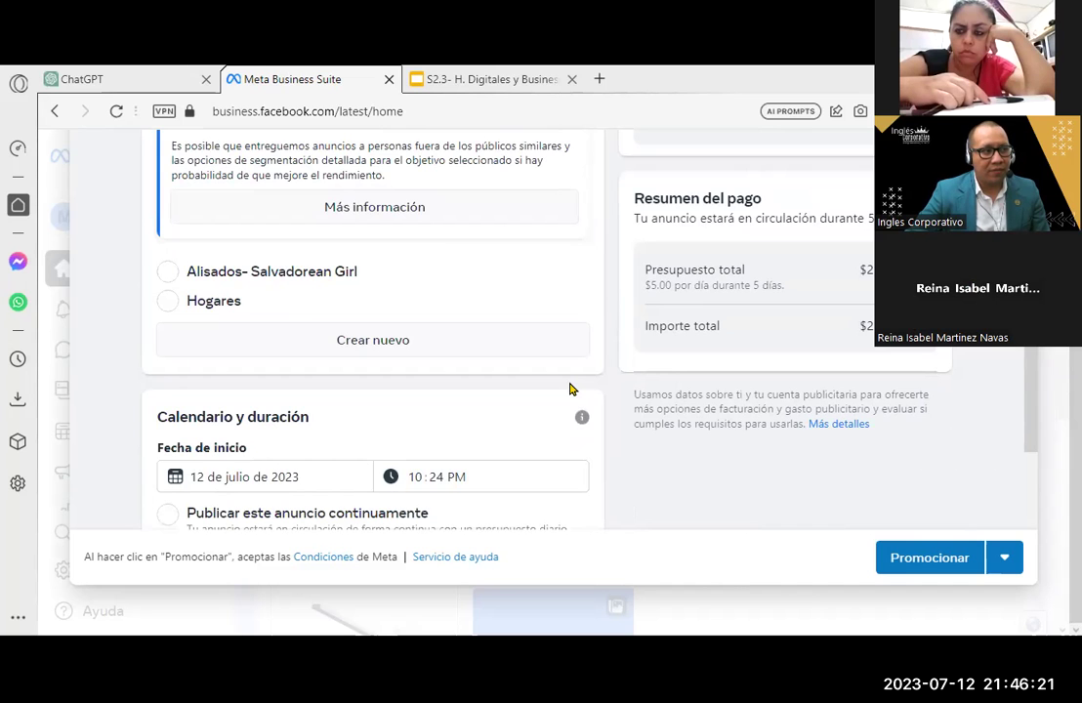
{"action": "scroll", "coordinate": [572, 388], "scroll_direction": "up", "scroll_amount": 2}
{"action": "scroll", "coordinate": [572, 389], "scroll_direction": "up", "scroll_amount": 5}
{"action": "scroll", "coordinate": [573, 389], "scroll_direction": "up", "scroll_amount": 5}
{"action": "scroll", "coordinate": [572, 389], "scroll_direction": "up", "scroll_amount": 3}
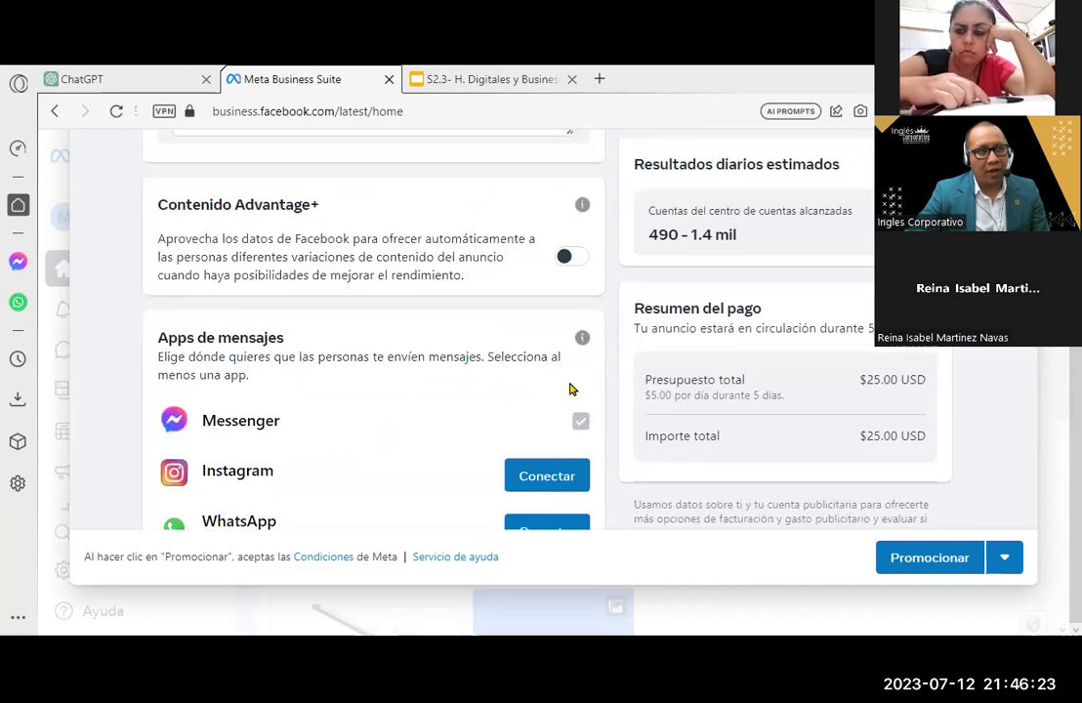
{"action": "scroll", "coordinate": [572, 388], "scroll_direction": "up", "scroll_amount": 5}
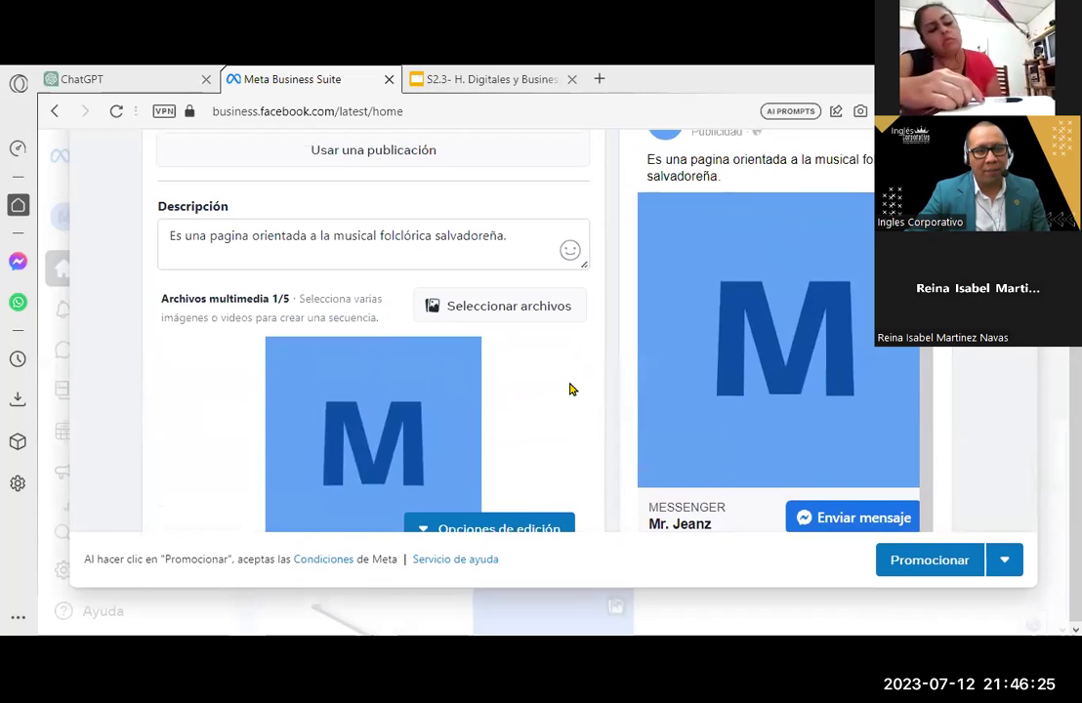
{"action": "scroll", "coordinate": [572, 389], "scroll_direction": "up", "scroll_amount": 2}
{"action": "scroll", "coordinate": [572, 388], "scroll_direction": "up", "scroll_amount": 2}
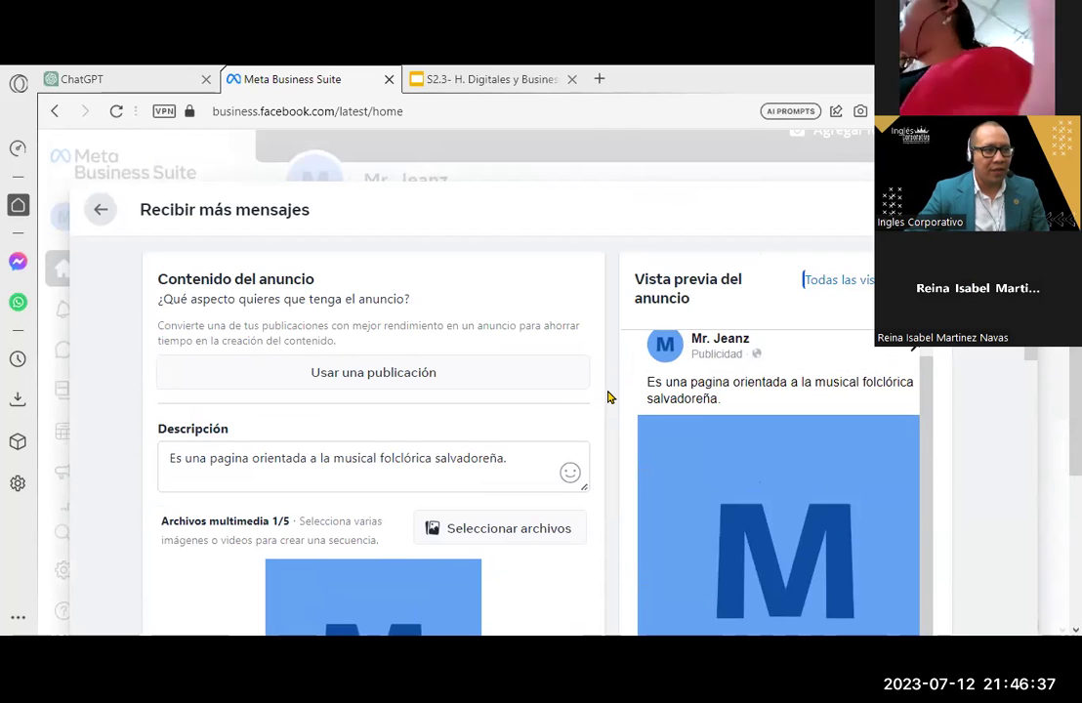
Scroll through the ad's title, Advantage+ content, messaging apps and $25.00 USD budget summary
{"action": "scroll", "coordinate": [607, 397], "scroll_direction": "down", "scroll_amount": 2}
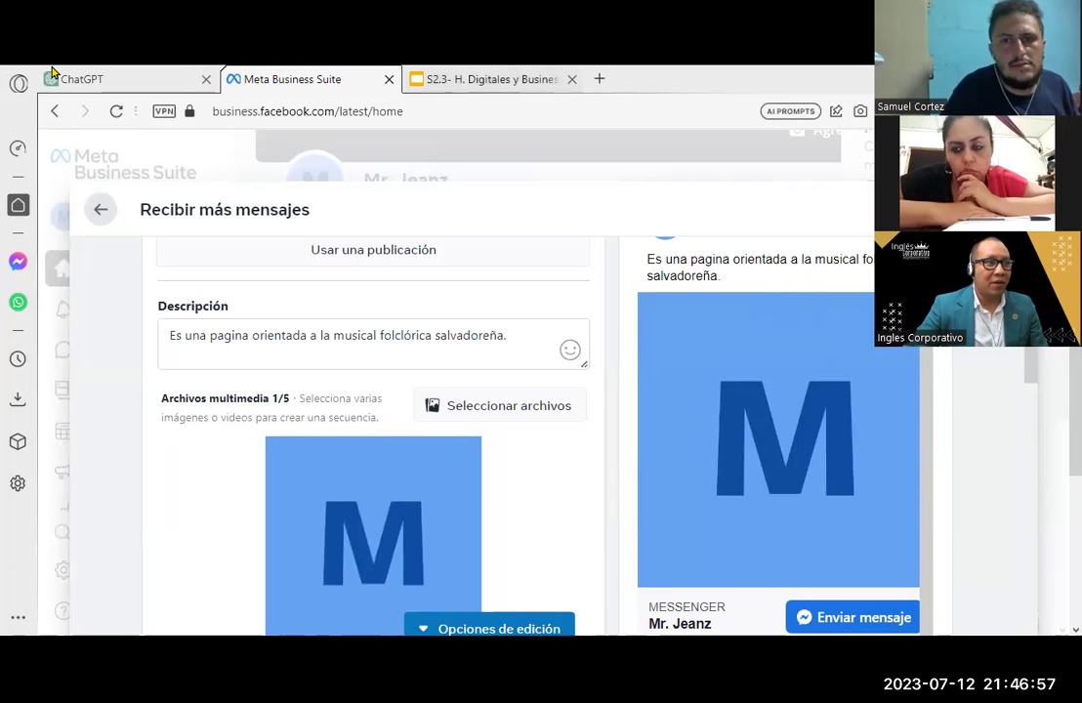
{"action": "scroll", "coordinate": [558, 470], "scroll_direction": "down", "scroll_amount": 3}
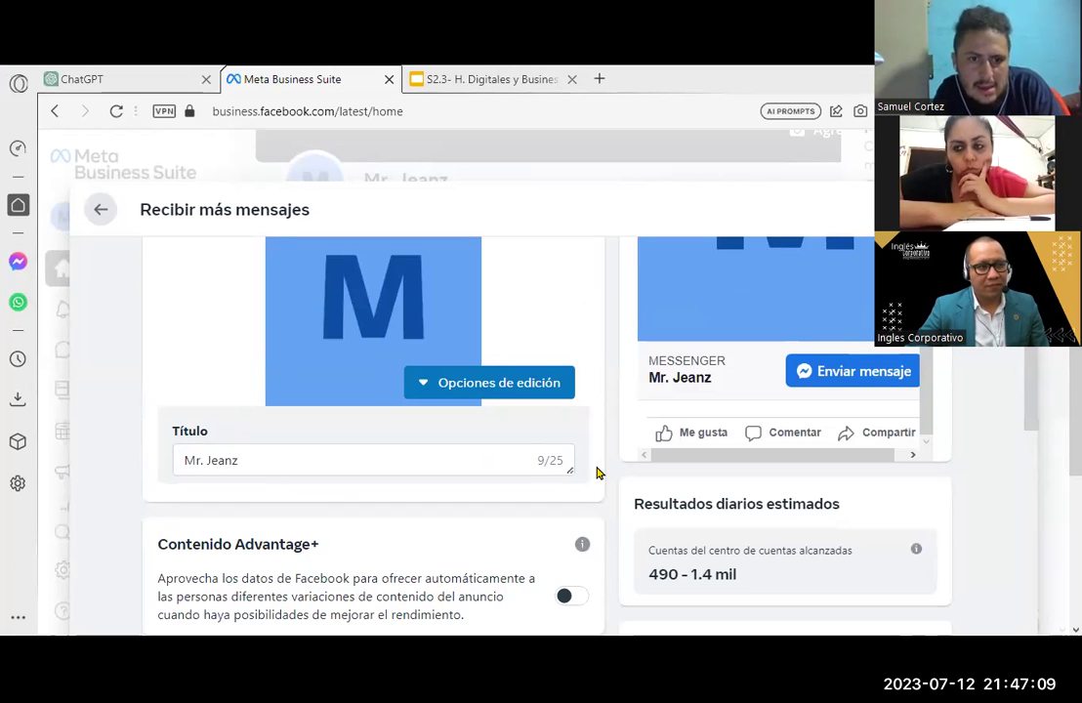
{"action": "scroll", "coordinate": [597, 472], "scroll_direction": "down", "scroll_amount": 2}
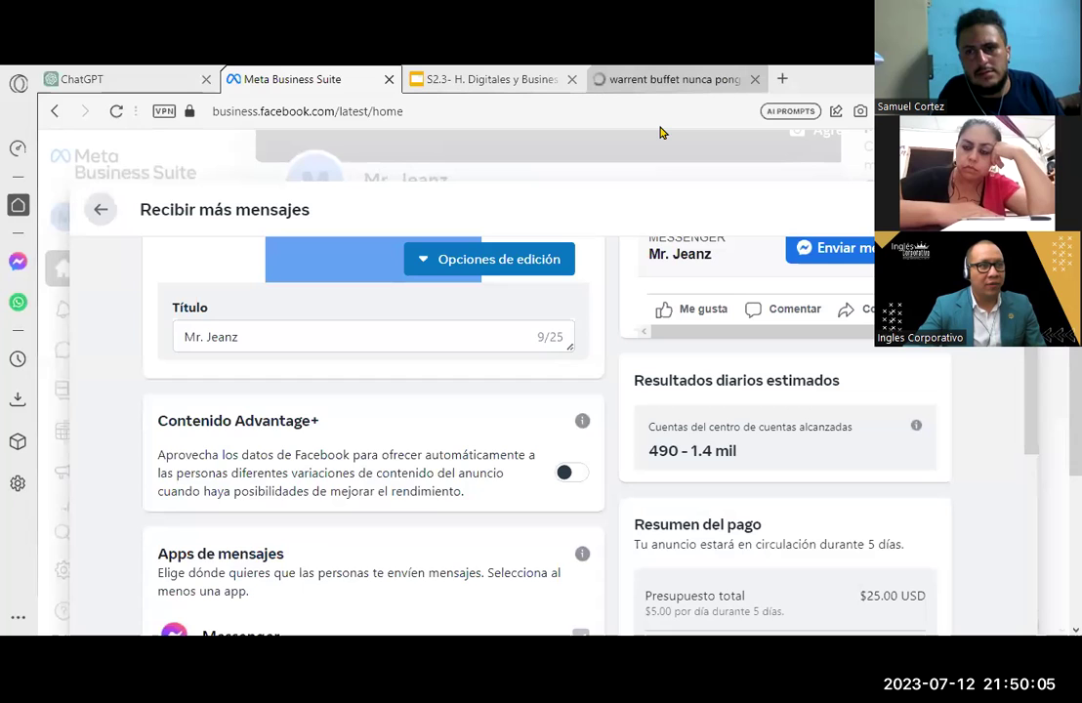
{"action": "left_click", "coordinate": [644, 73]}
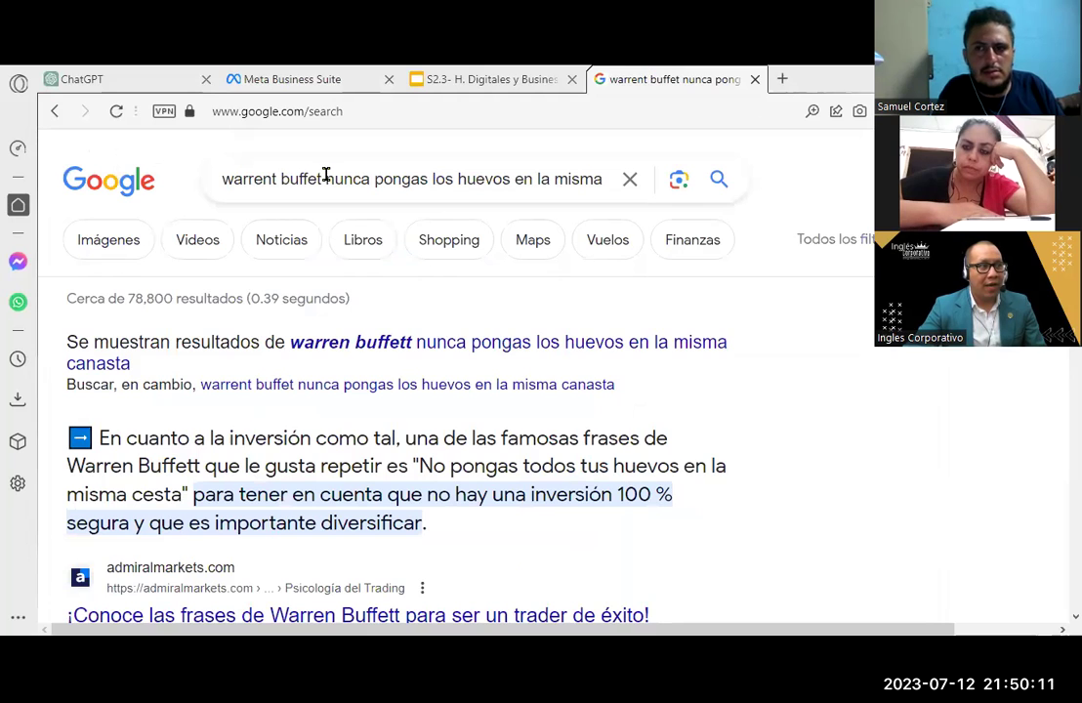
{"action": "left_click_drag", "start_coordinate": [223, 179], "coordinate": [323, 178]}
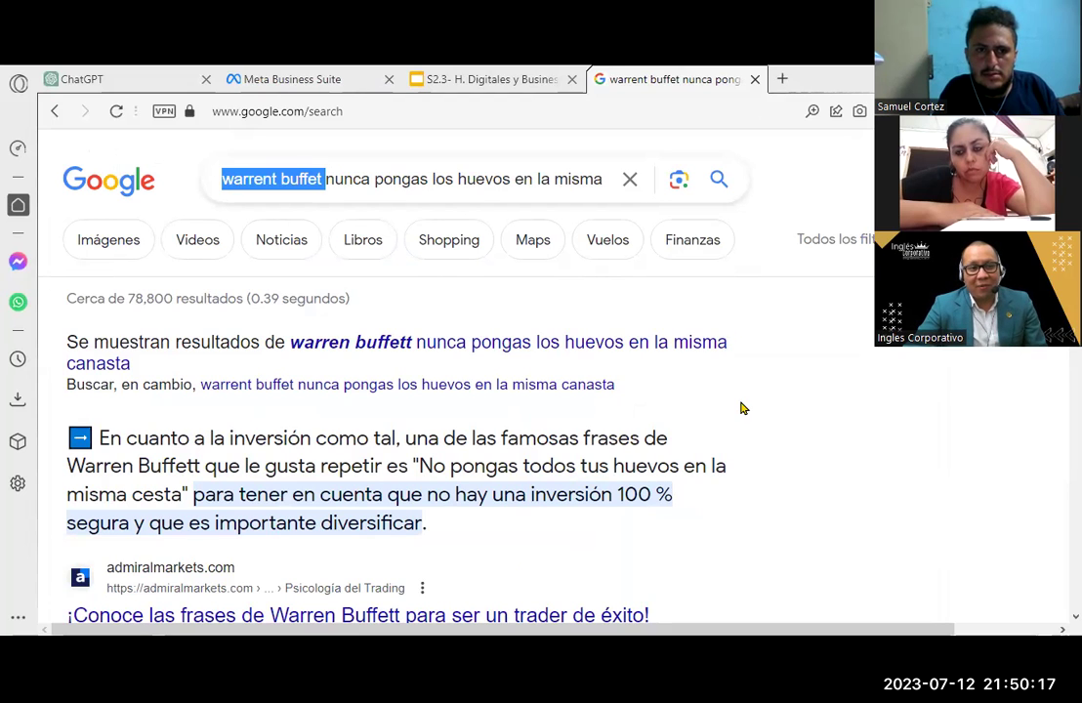
{"action": "left_click", "coordinate": [102, 438]}
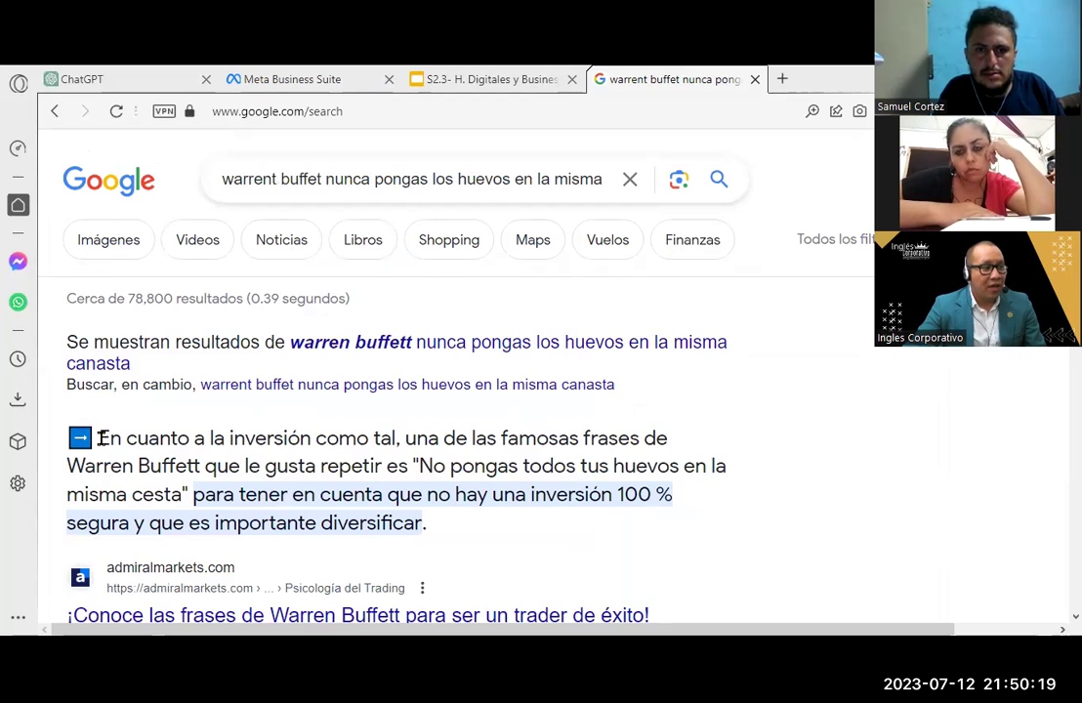
{"action": "left_click_drag", "start_coordinate": [102, 438], "coordinate": [425, 439]}
{"action": "left_click", "coordinate": [457, 438]}
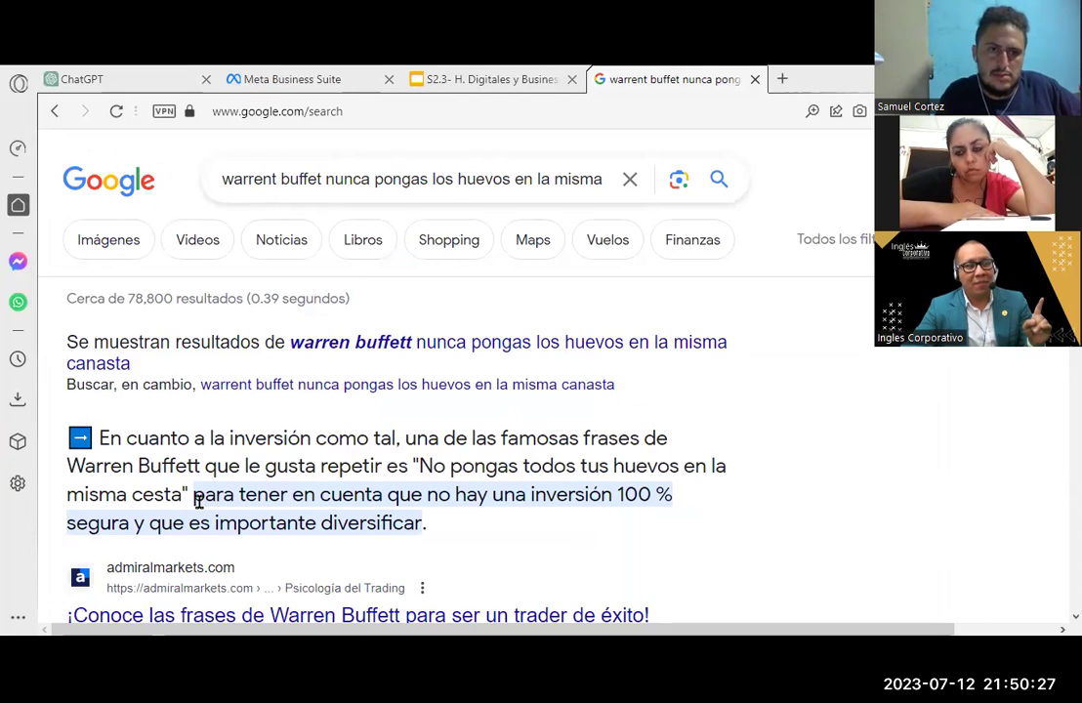
{"action": "left_click_drag", "start_coordinate": [194, 496], "coordinate": [436, 523]}
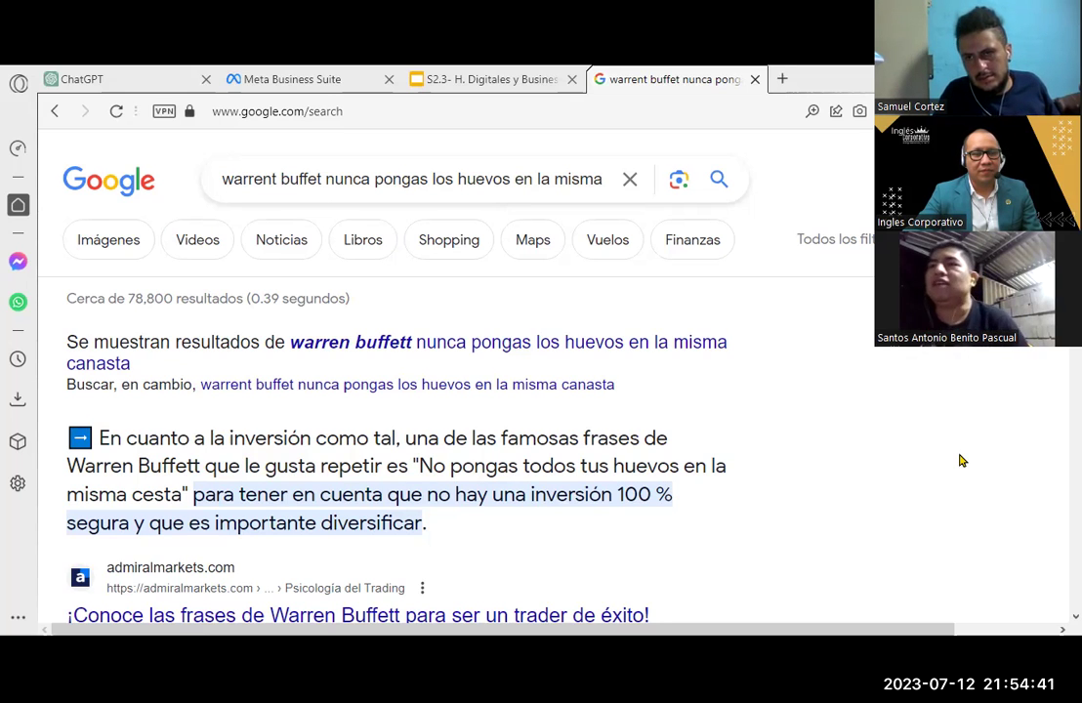
Glance at the class slides, then scroll the Recibir más mensajes ad setup to its audience section
{"action": "left_click", "coordinate": [480, 78]}
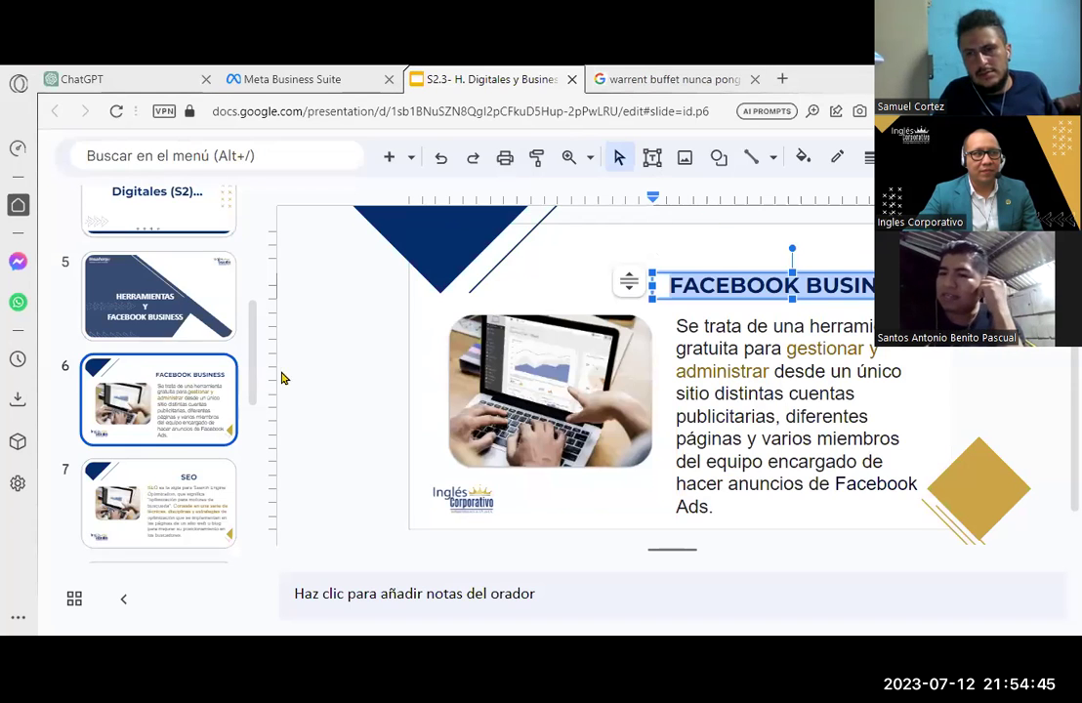
{"action": "left_click", "coordinate": [284, 76]}
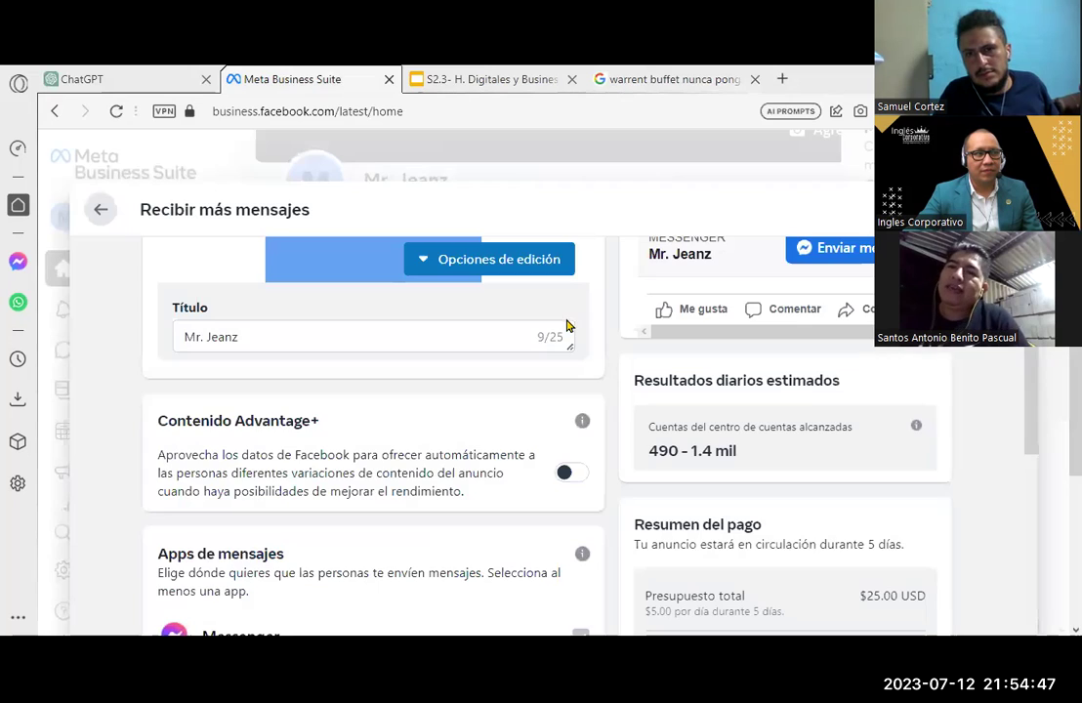
{"action": "scroll", "coordinate": [570, 403], "scroll_direction": "down", "scroll_amount": 4}
{"action": "scroll", "coordinate": [579, 462], "scroll_direction": "down", "scroll_amount": 2}
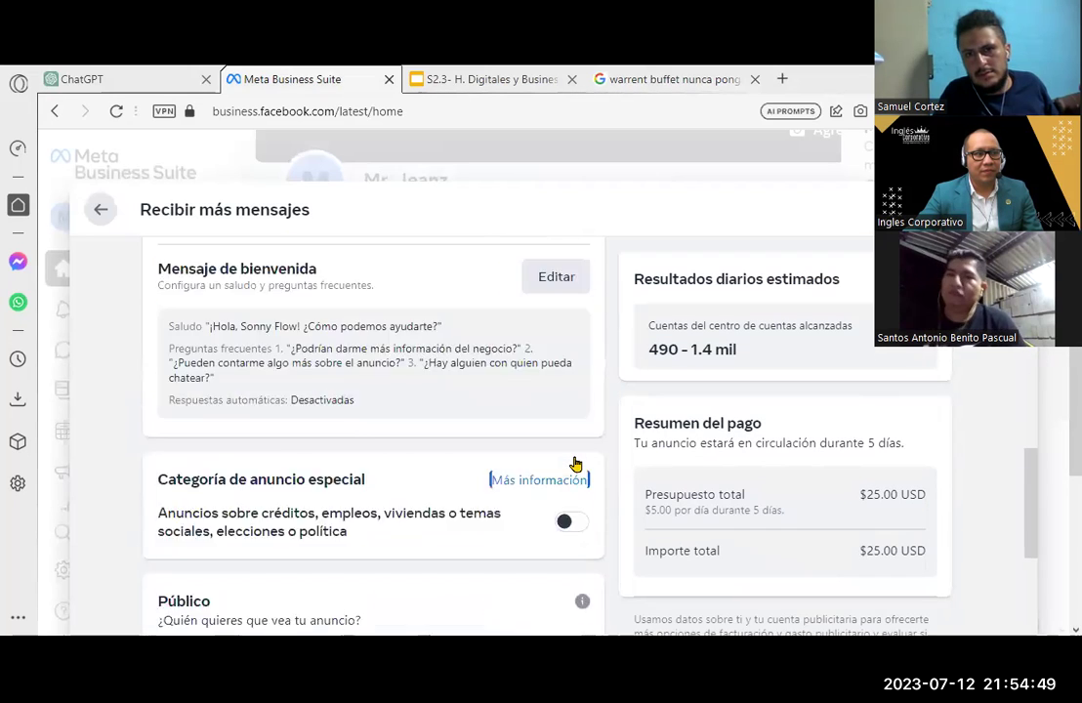
{"action": "scroll", "coordinate": [574, 461], "scroll_direction": "down", "scroll_amount": 1}
{"action": "scroll", "coordinate": [575, 462], "scroll_direction": "down", "scroll_amount": 3}
{"action": "scroll", "coordinate": [576, 463], "scroll_direction": "down", "scroll_amount": 4}
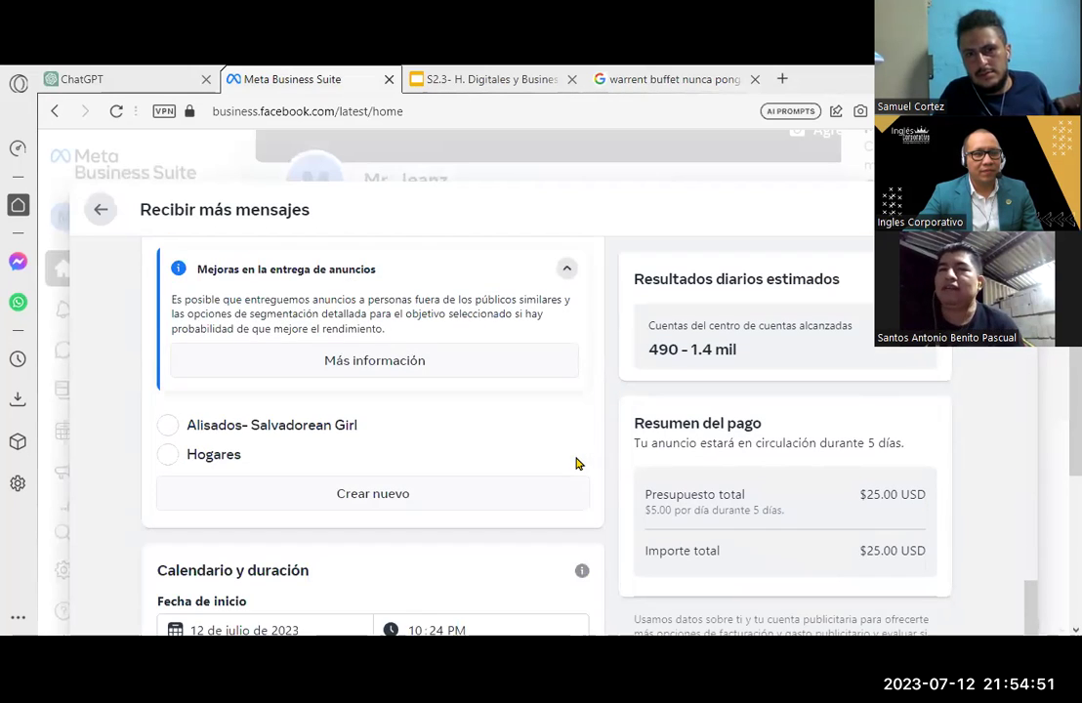
{"action": "scroll", "coordinate": [576, 463], "scroll_direction": "up", "scroll_amount": 3}
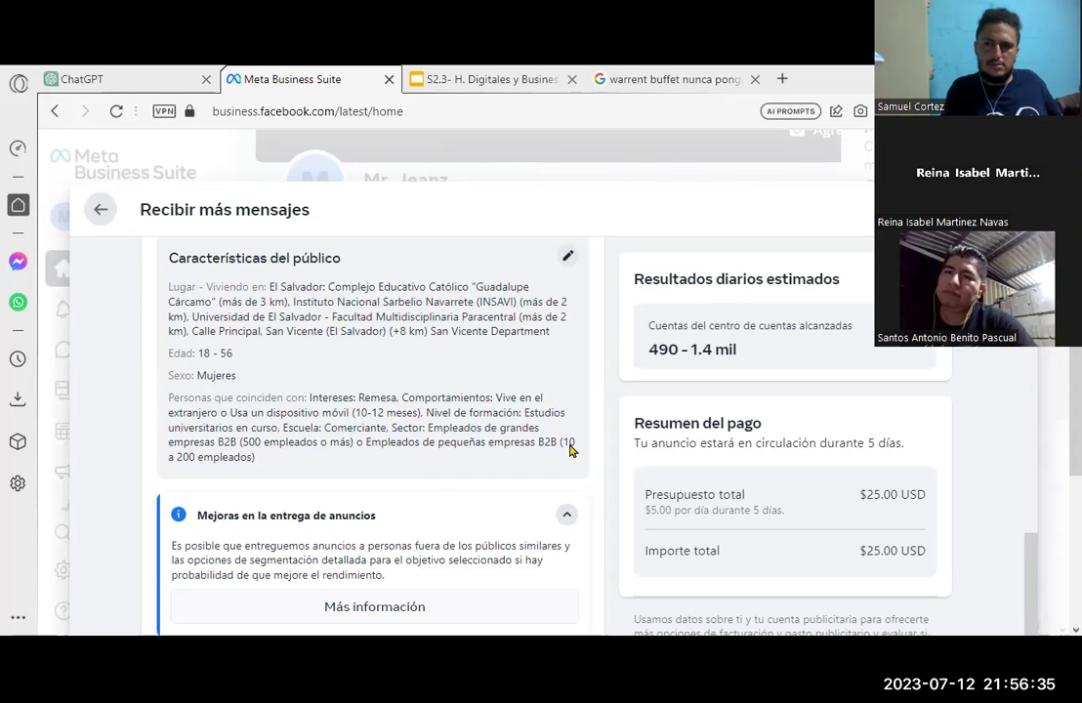
Open the audience editor for the Recibir más mensajes ad
{"action": "scroll", "coordinate": [571, 449], "scroll_direction": "down", "scroll_amount": 3}
{"action": "scroll", "coordinate": [571, 488], "scroll_direction": "up", "scroll_amount": 3}
{"action": "scroll", "coordinate": [567, 410], "scroll_direction": "up", "scroll_amount": 1}
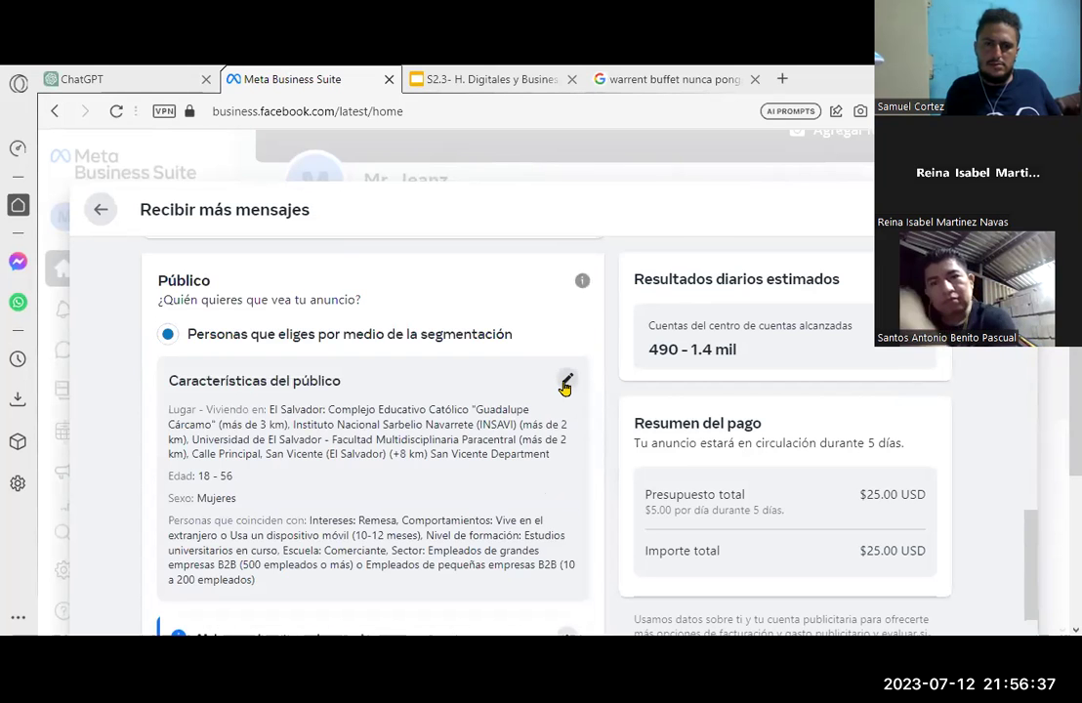
{"action": "left_click", "coordinate": [565, 382]}
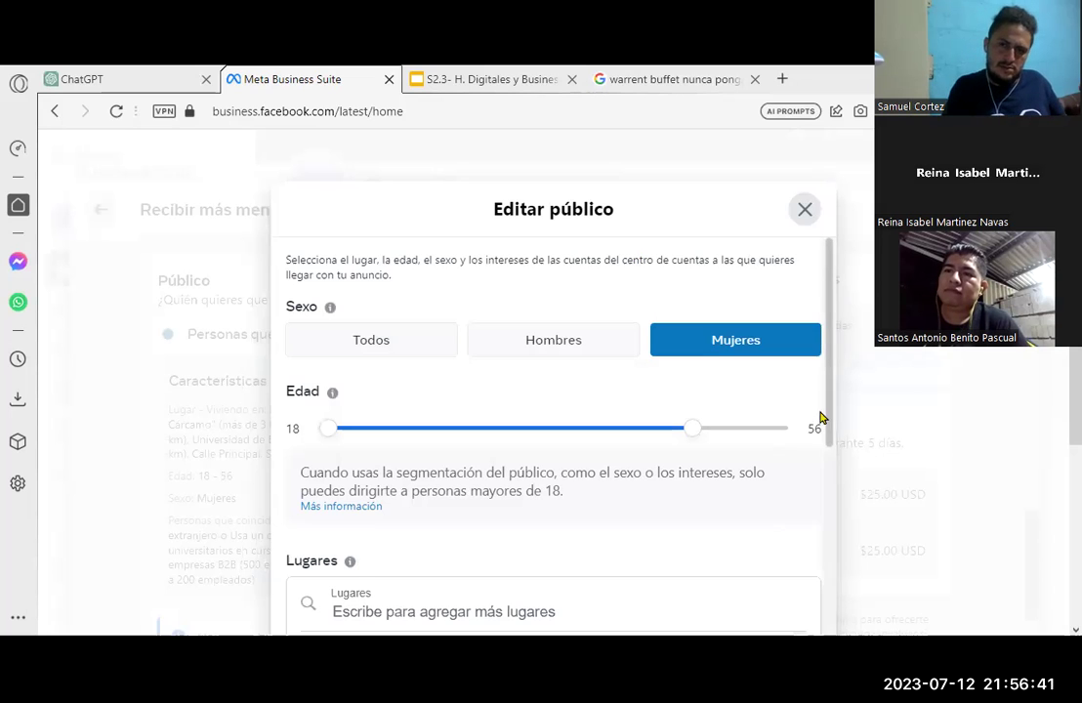
Remove the El Salvador locations: Universidad de El Salvador, Complejo Educativo Católico, Calle Principal and INSAVI
{"action": "scroll", "coordinate": [771, 449], "scroll_direction": "down", "scroll_amount": 5}
{"action": "scroll", "coordinate": [753, 455], "scroll_direction": "down", "scroll_amount": 2}
{"action": "scroll", "coordinate": [696, 403], "scroll_direction": "up", "scroll_amount": 1}
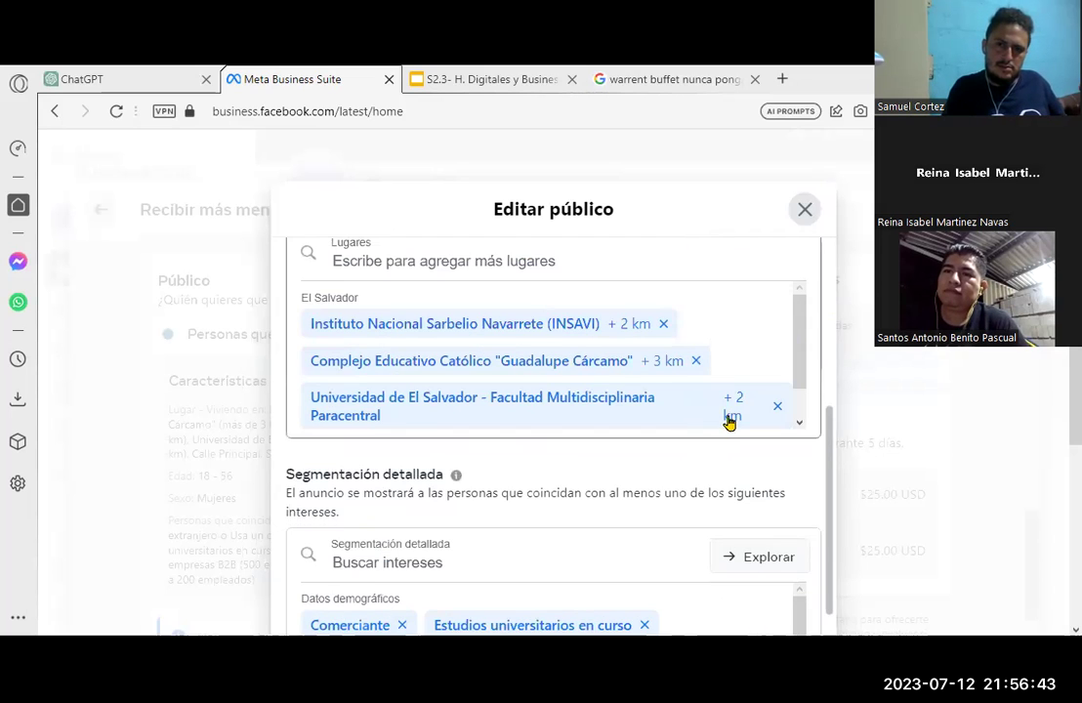
{"action": "left_click", "coordinate": [778, 406]}
{"action": "left_click", "coordinate": [695, 361]}
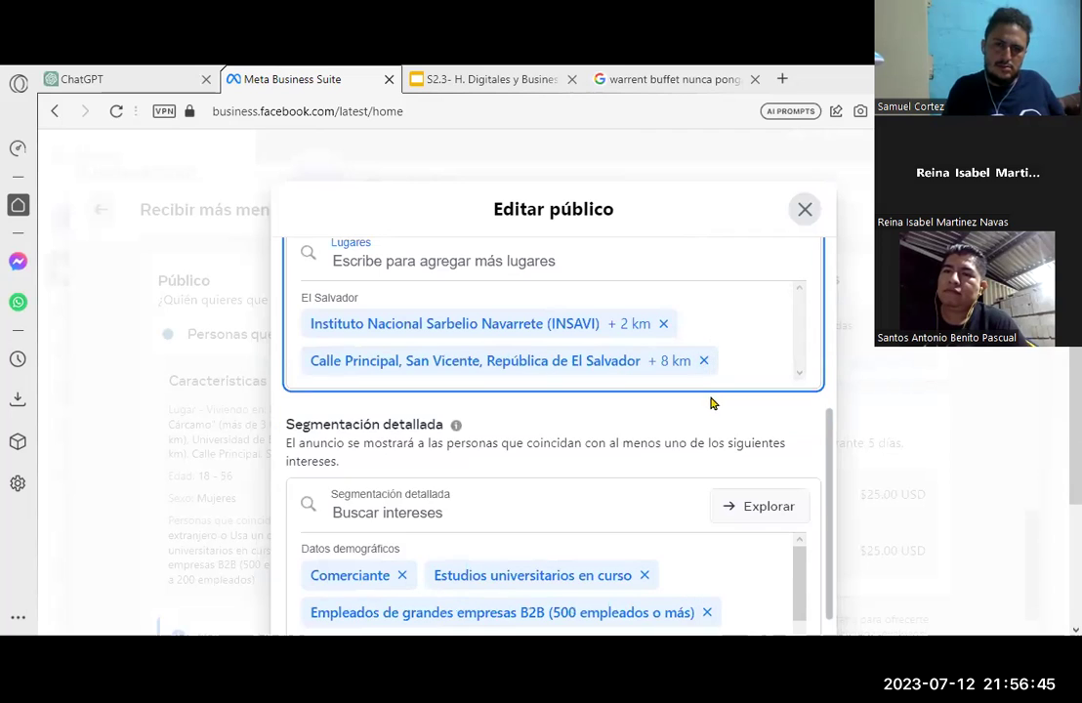
{"action": "left_click", "coordinate": [703, 360]}
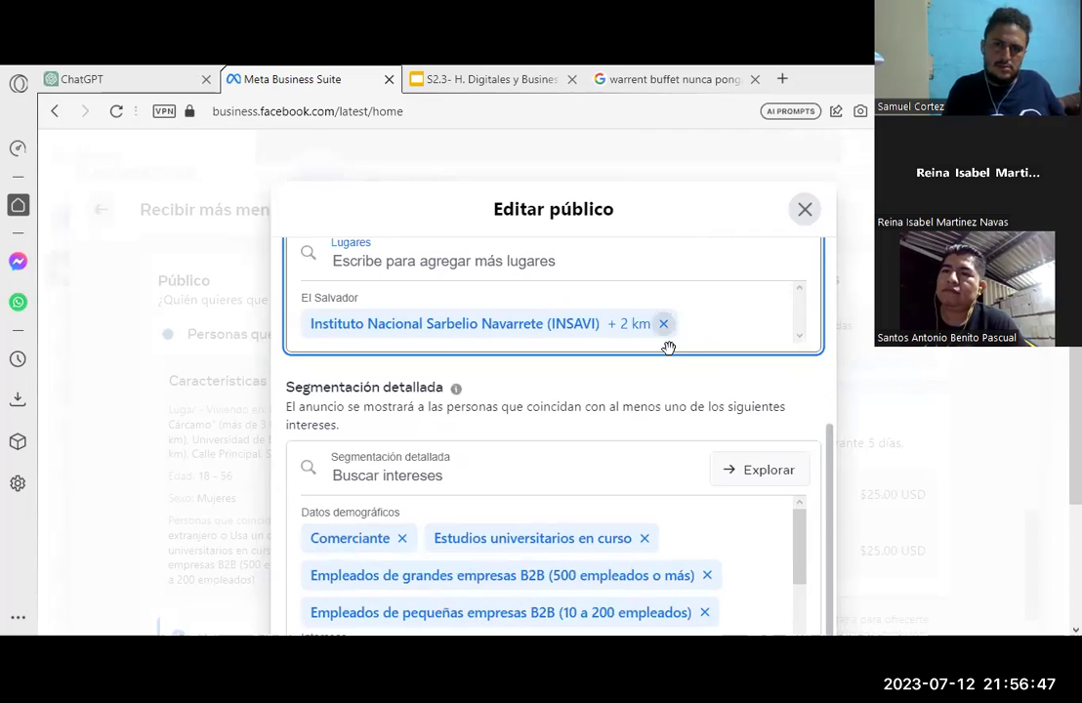
{"action": "left_click", "coordinate": [663, 323]}
Clear the small and large B2B employee and Comerciante demographic targeting
{"action": "scroll", "coordinate": [833, 466], "scroll_direction": "down", "scroll_amount": 3}
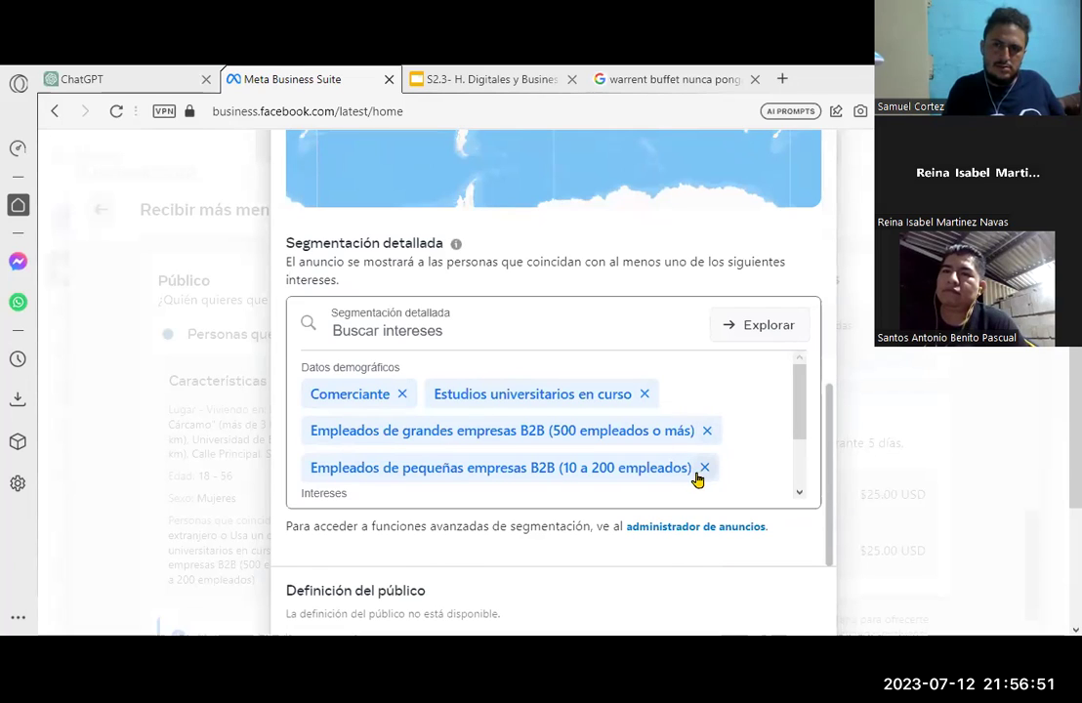
{"action": "left_click", "coordinate": [706, 469]}
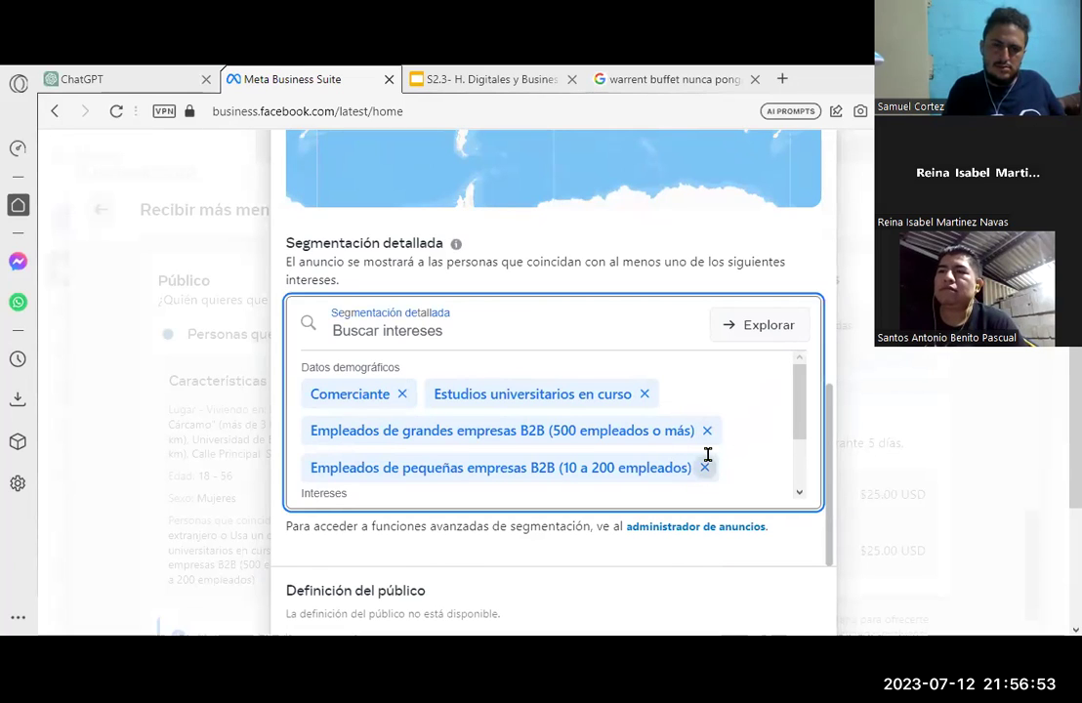
{"action": "left_click", "coordinate": [706, 433]}
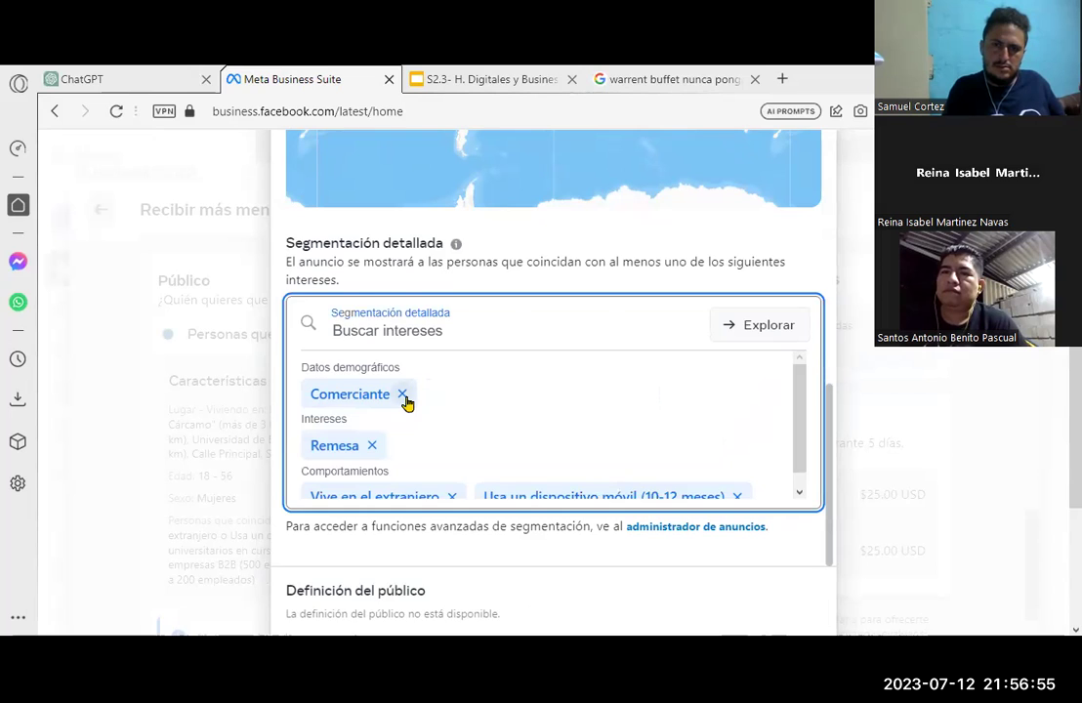
{"action": "left_click", "coordinate": [402, 394]}
Add Los Ángeles, California, Estados Unidos as the audience location with a 40 km radius
{"action": "scroll", "coordinate": [700, 410], "scroll_direction": "up", "scroll_amount": 5}
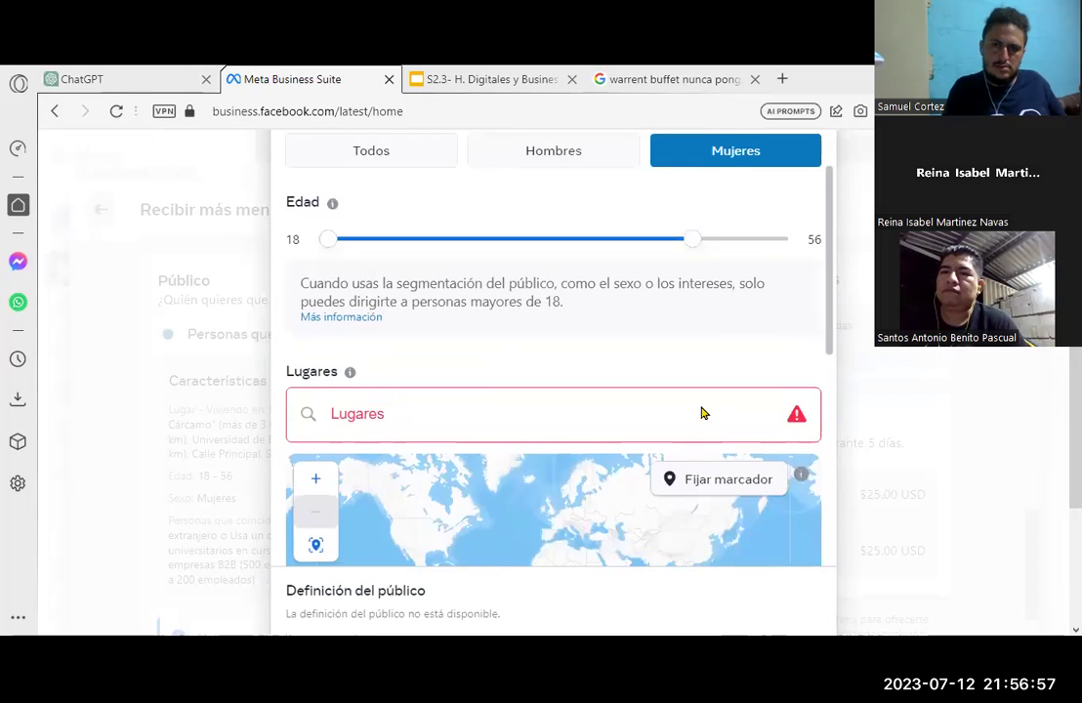
{"action": "scroll", "coordinate": [703, 410], "scroll_direction": "up", "scroll_amount": 1}
{"action": "scroll", "coordinate": [466, 362], "scroll_direction": "down", "scroll_amount": 1}
{"action": "left_click", "coordinate": [467, 362]}
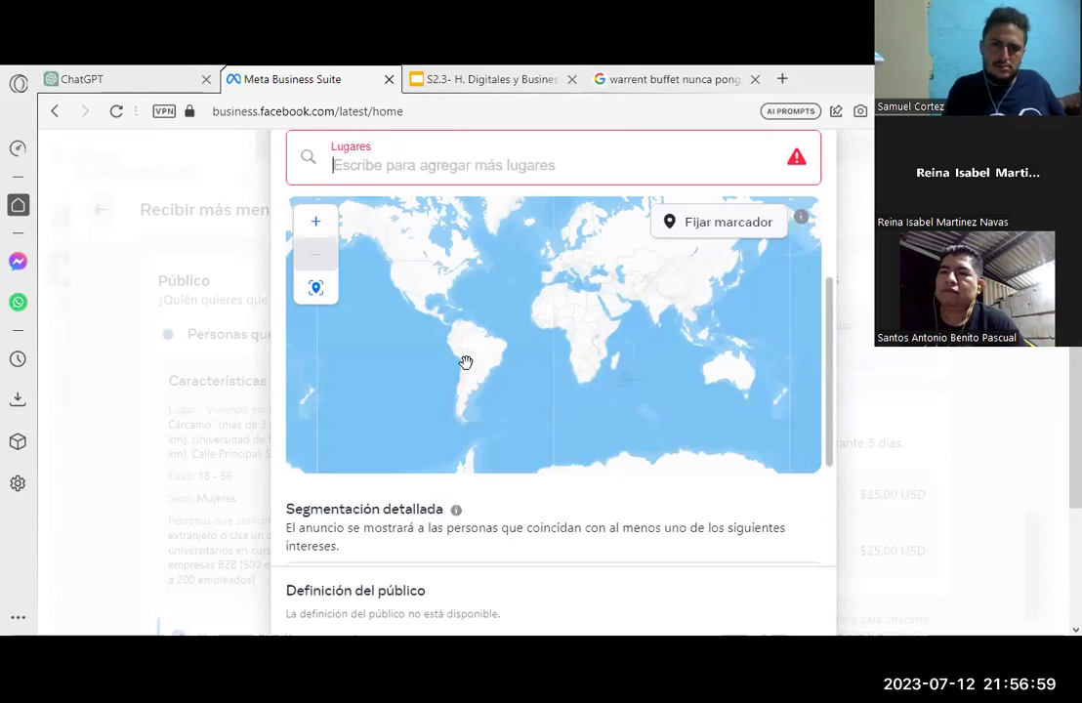
{"action": "scroll", "coordinate": [497, 368], "scroll_direction": "up", "scroll_amount": 3}
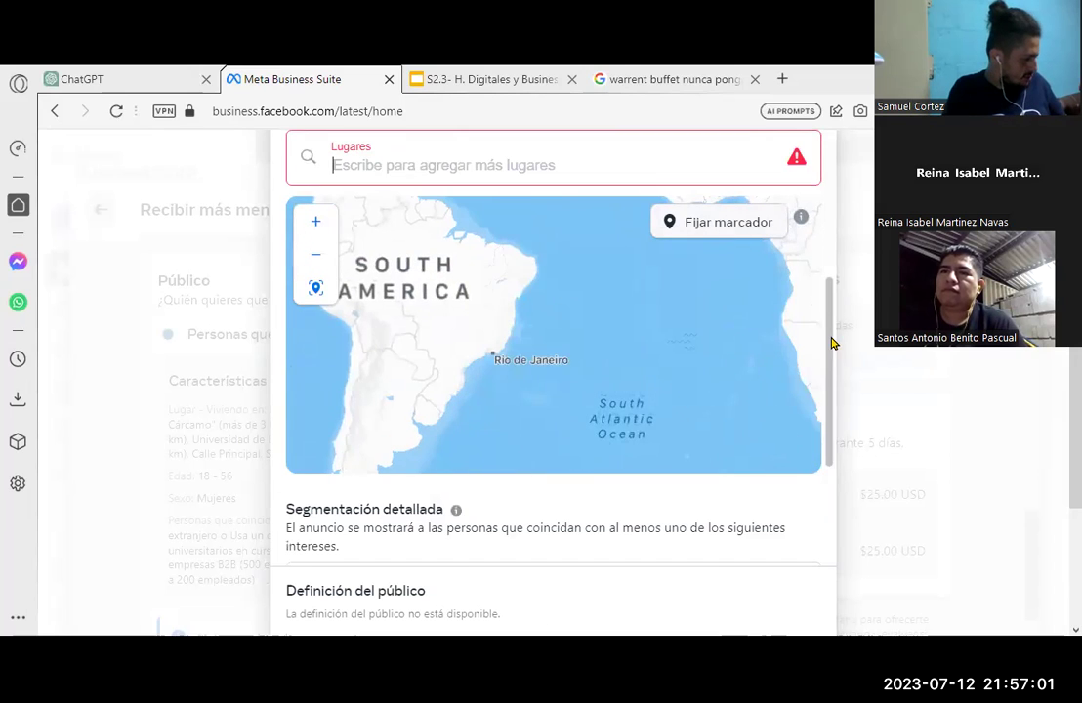
{"action": "scroll", "coordinate": [837, 264], "scroll_direction": "up", "scroll_amount": 2}
{"action": "left_click", "coordinate": [587, 330]}
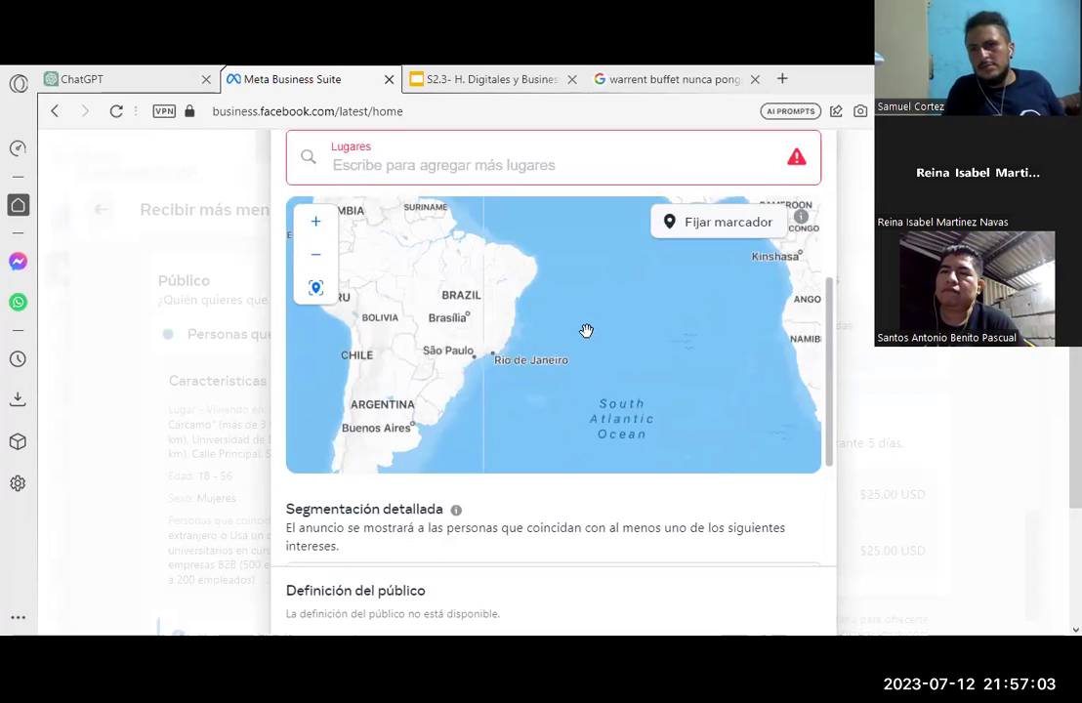
{"action": "type", "text": "Los angeles"}
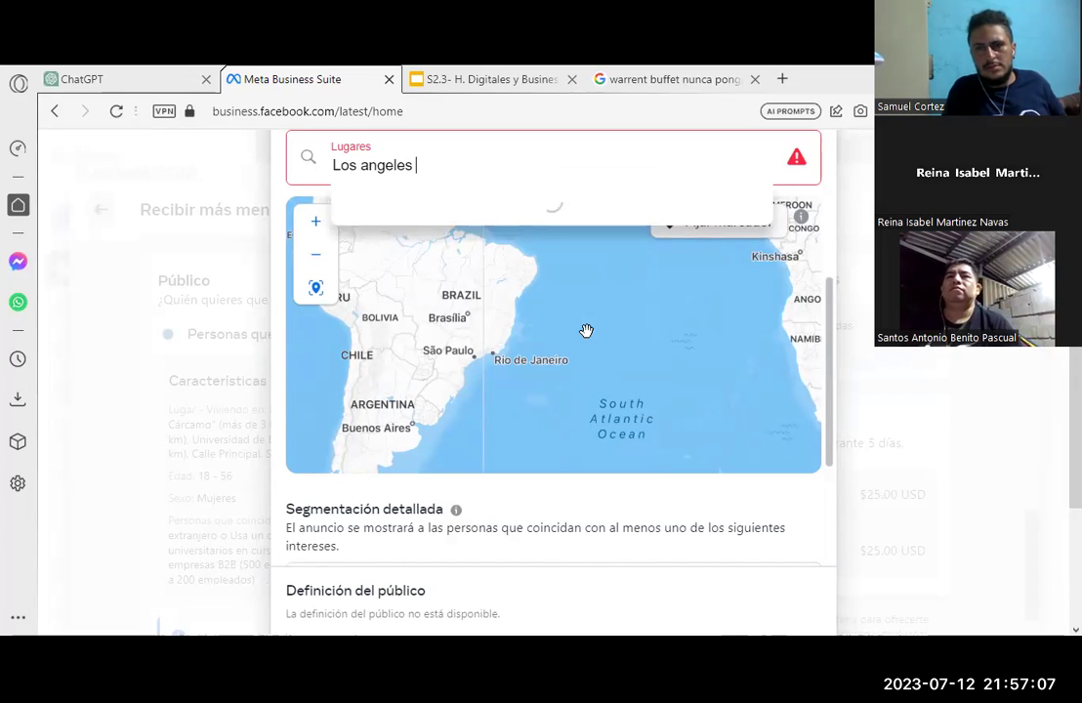
{"action": "type", "text": "lifornia"}
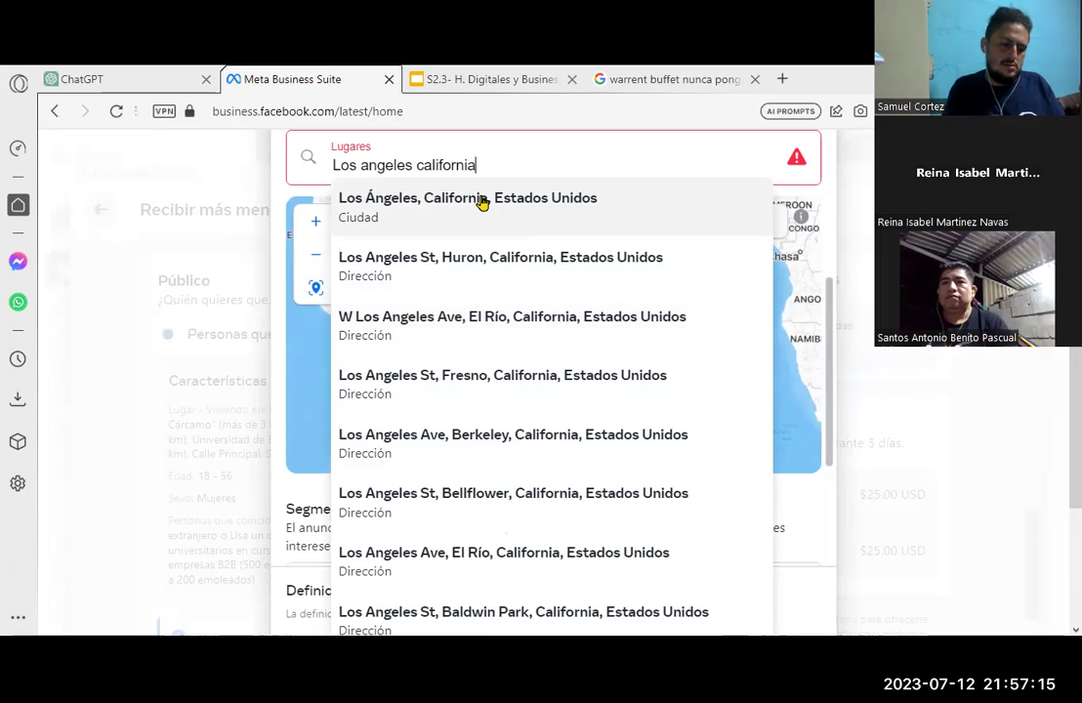
{"action": "left_click", "coordinate": [481, 201]}
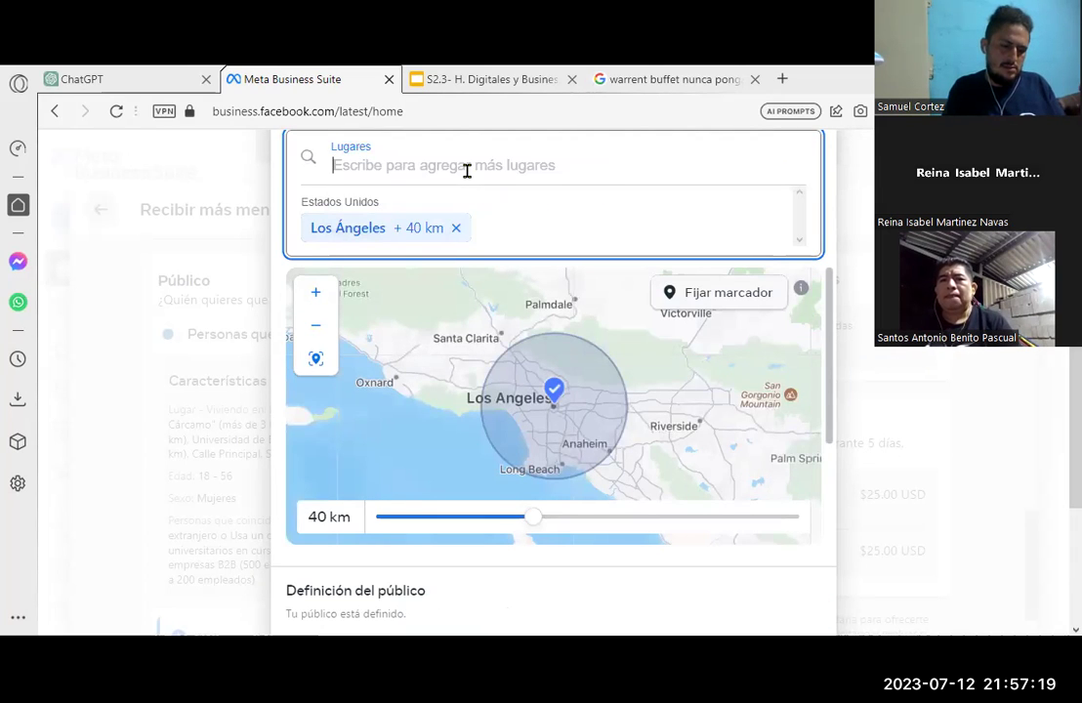
Search for a Salvadoran place and add Típicos Salvadoreños as a location
{"action": "type", "text": "ca"}
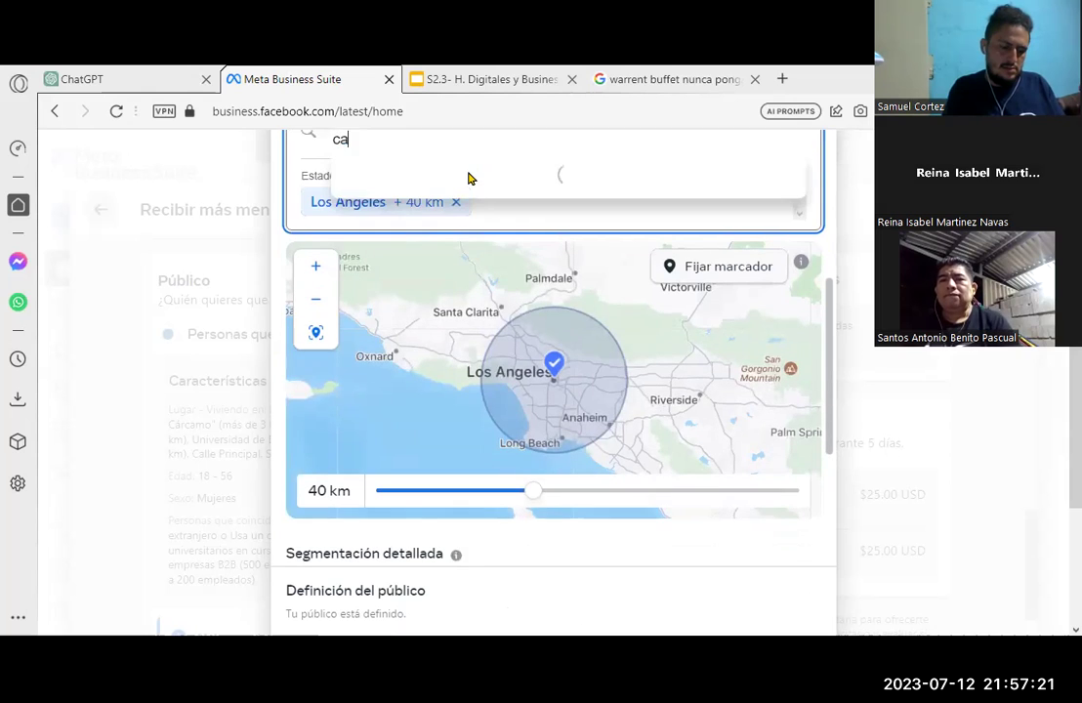
{"action": "key", "text": "BackSpace"}
{"action": "key", "text": "BackSpace"}
{"action": "key", "text": "BackSpace"}
{"action": "type", "text": "calle"}
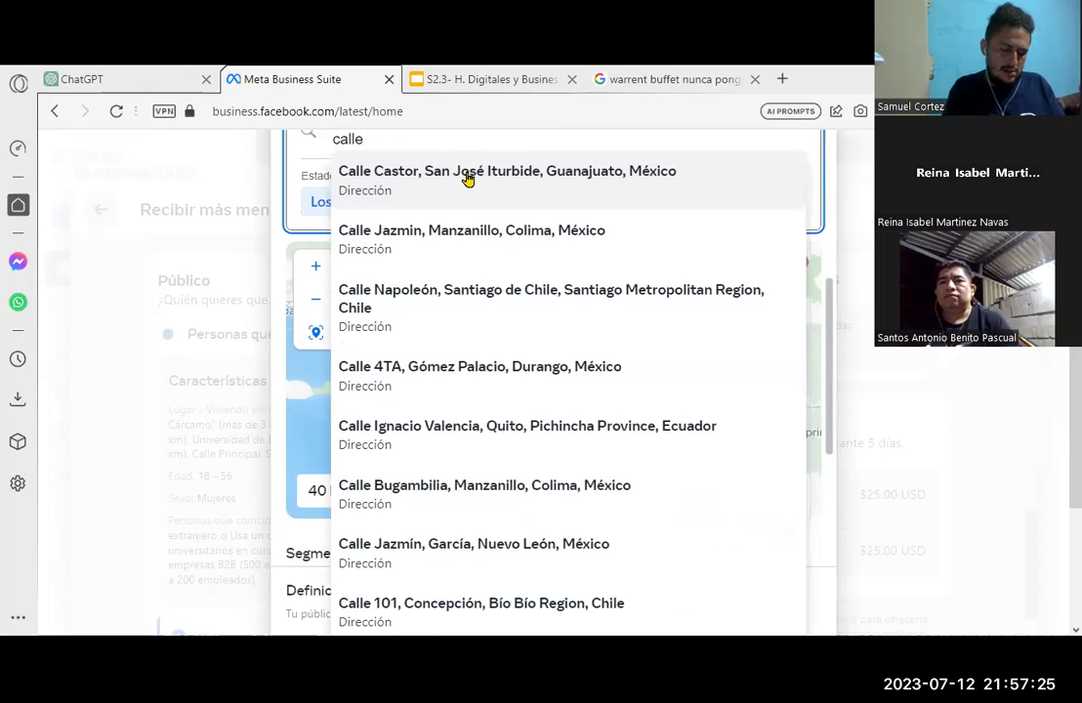
{"action": "key", "text": "BackSpace"}
{"action": "key", "text": "BackSpace"}
{"action": "key", "text": "BackSpace"}
{"action": "key", "text": "BackSpace"}
{"action": "key", "text": "BackSpace"}
{"action": "type", "text": "salvadoreños"}
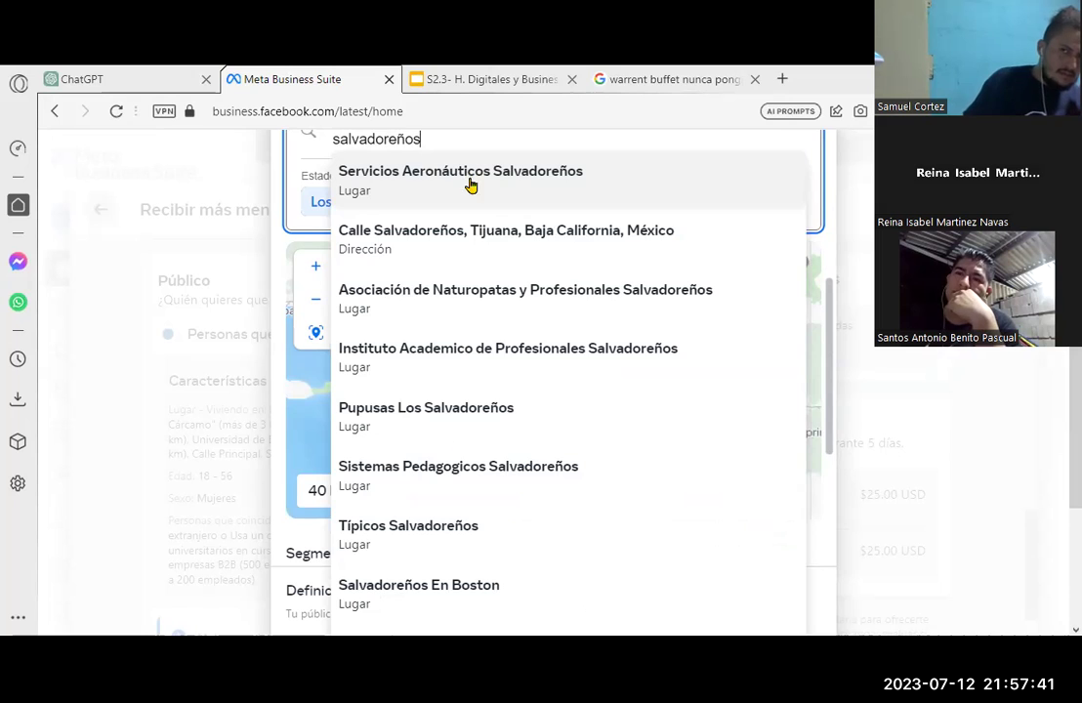
{"action": "left_click", "coordinate": [455, 538]}
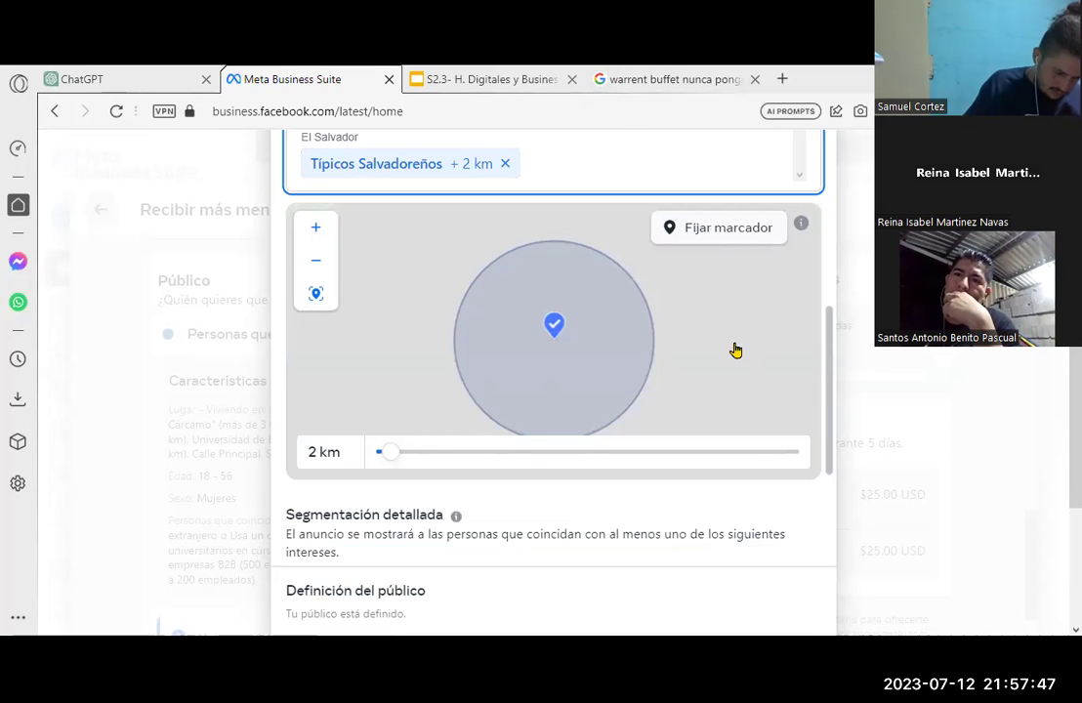
Remove the Típicos Salvadoreños + 2 km location, leaving only Los Ángeles + 40 km
{"action": "scroll", "coordinate": [841, 313], "scroll_direction": "up", "scroll_amount": 2}
{"action": "scroll", "coordinate": [841, 357], "scroll_direction": "down", "scroll_amount": 2}
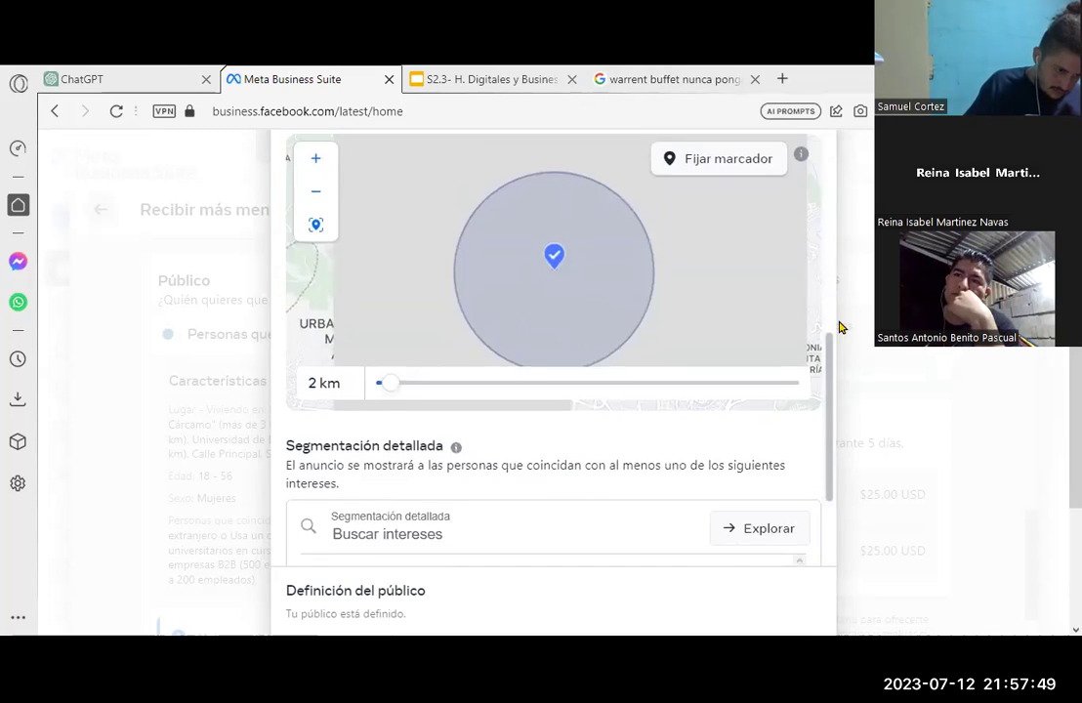
{"action": "scroll", "coordinate": [839, 323], "scroll_direction": "up", "scroll_amount": 2}
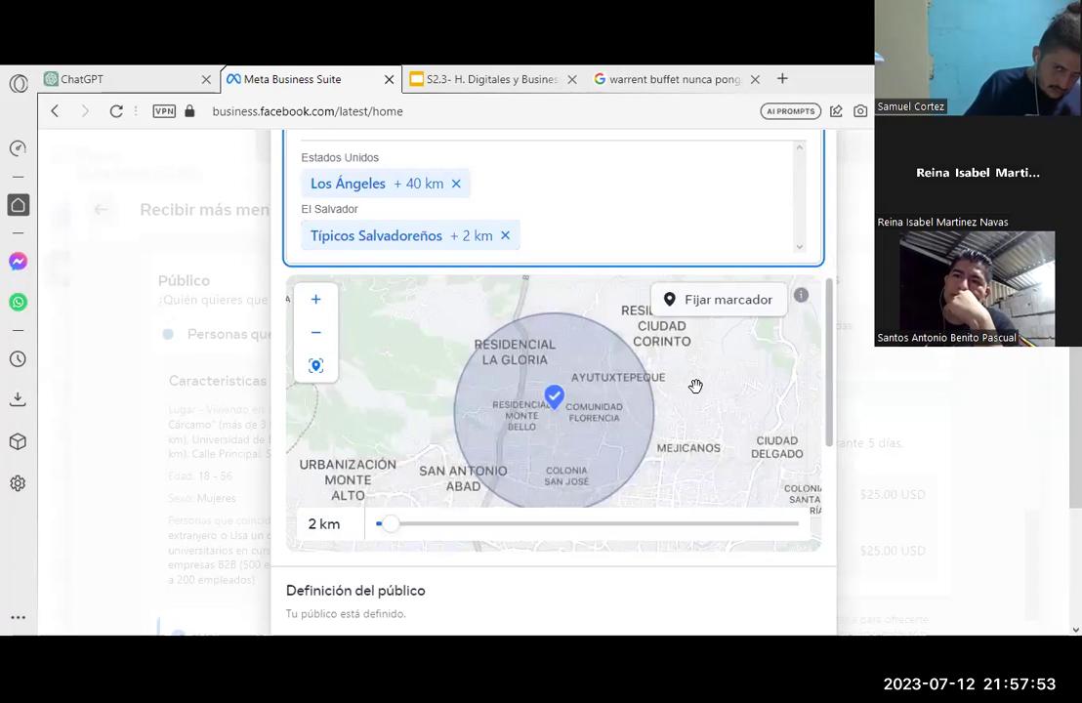
{"action": "left_click", "coordinate": [504, 235]}
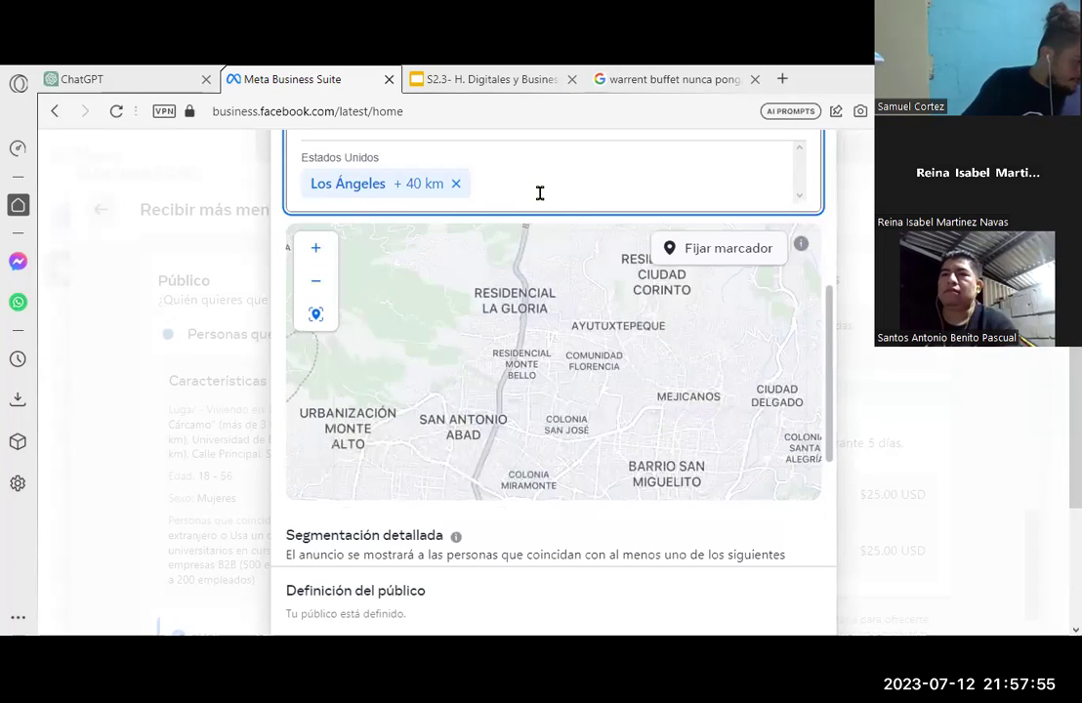
{"action": "left_click", "coordinate": [540, 193]}
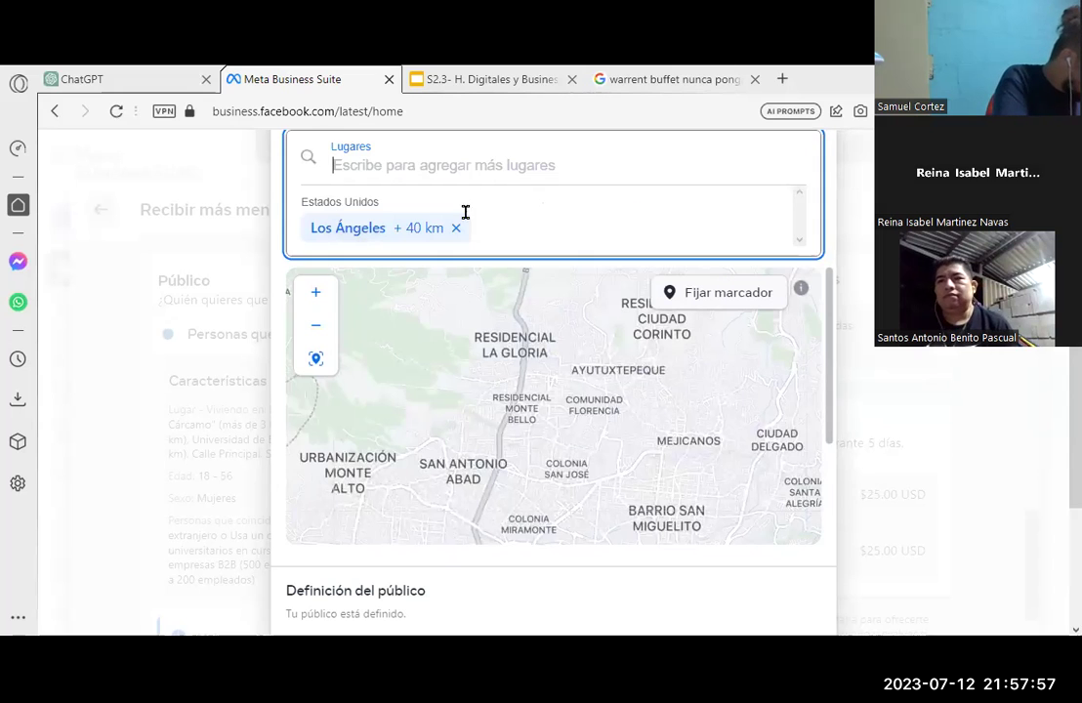
{"action": "scroll", "coordinate": [830, 410], "scroll_direction": "down", "scroll_amount": 3}
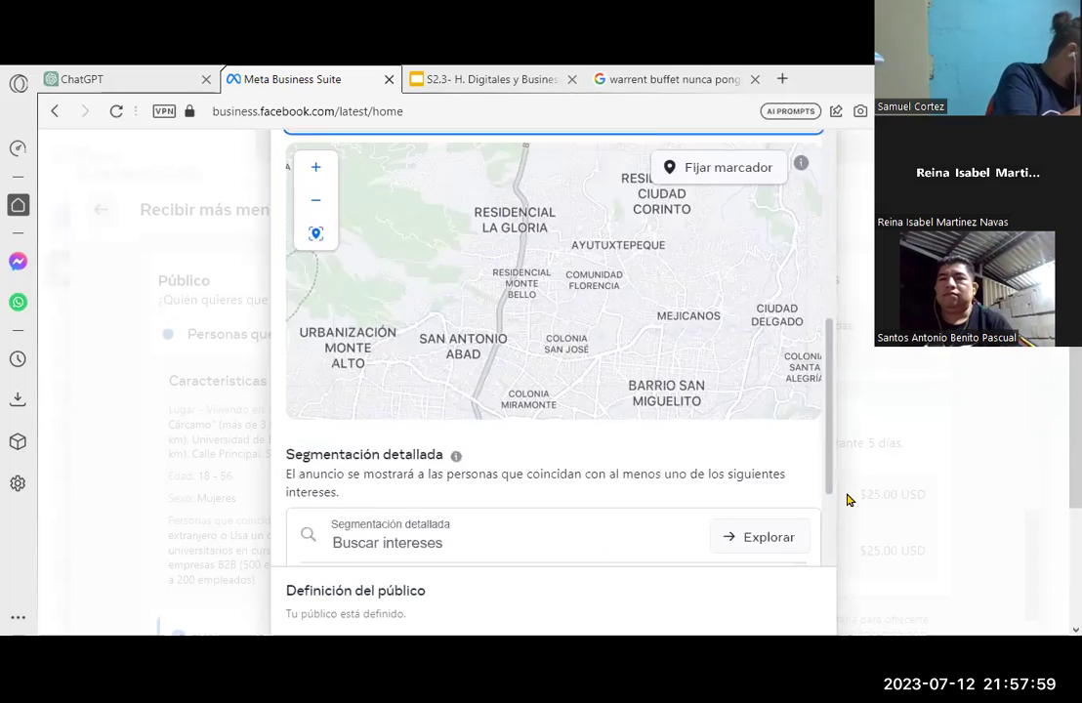
{"action": "scroll", "coordinate": [847, 352], "scroll_direction": "up", "scroll_amount": 5}
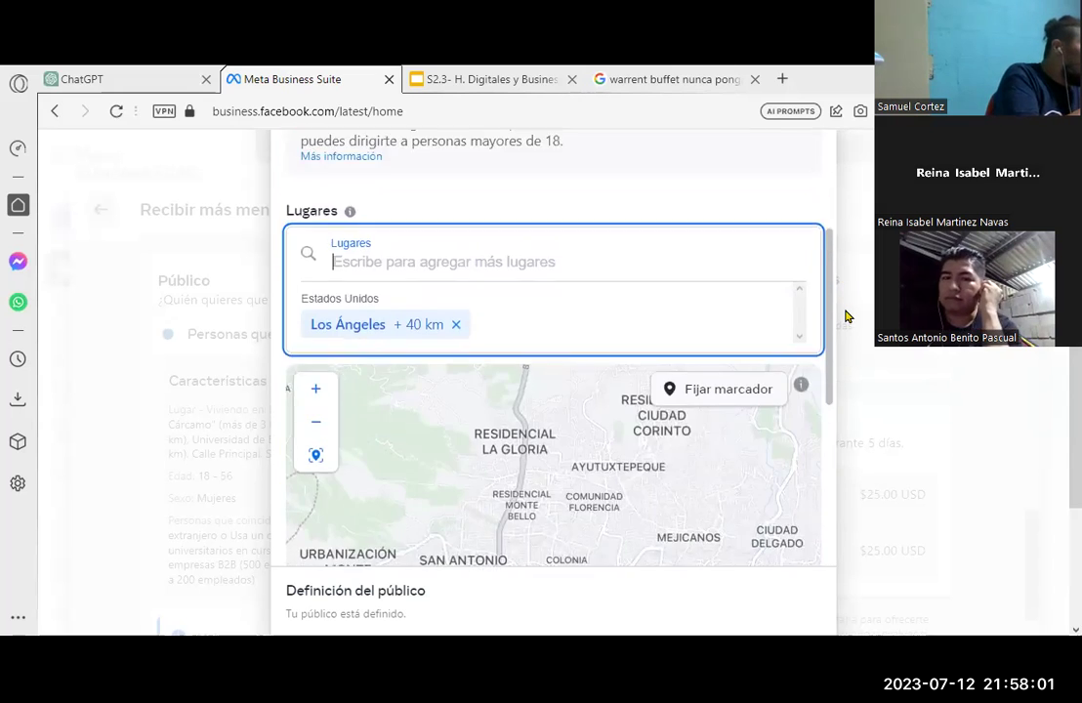
{"action": "scroll", "coordinate": [847, 316], "scroll_direction": "down", "scroll_amount": 1}
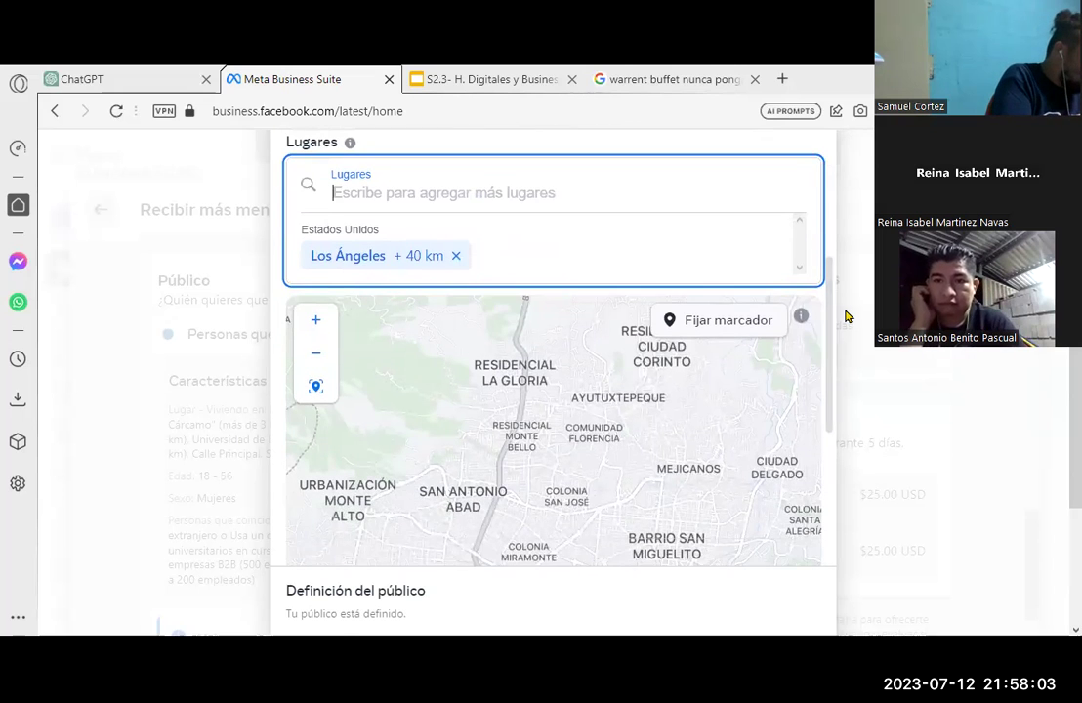
Try Santa Clara, California as a location, then remove it and Los Ángeles
{"action": "type", "text": "sat"}
{"action": "key", "text": "BackSpace"}
{"action": "type", "text": "nta "}
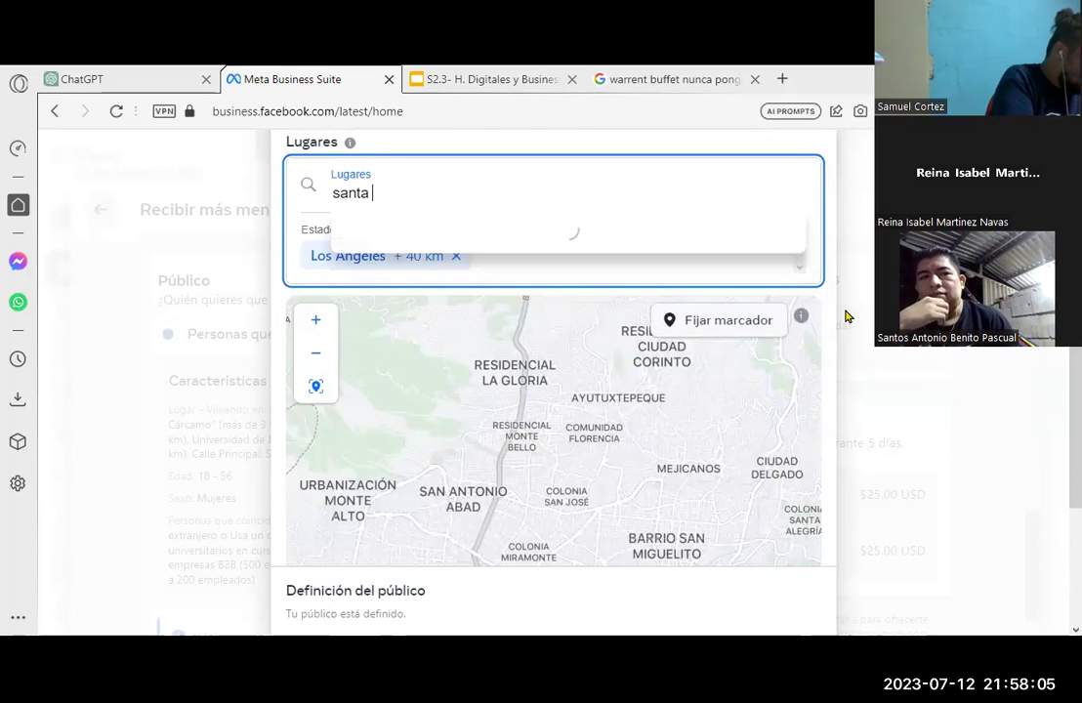
{"action": "type", "text": "clara"}
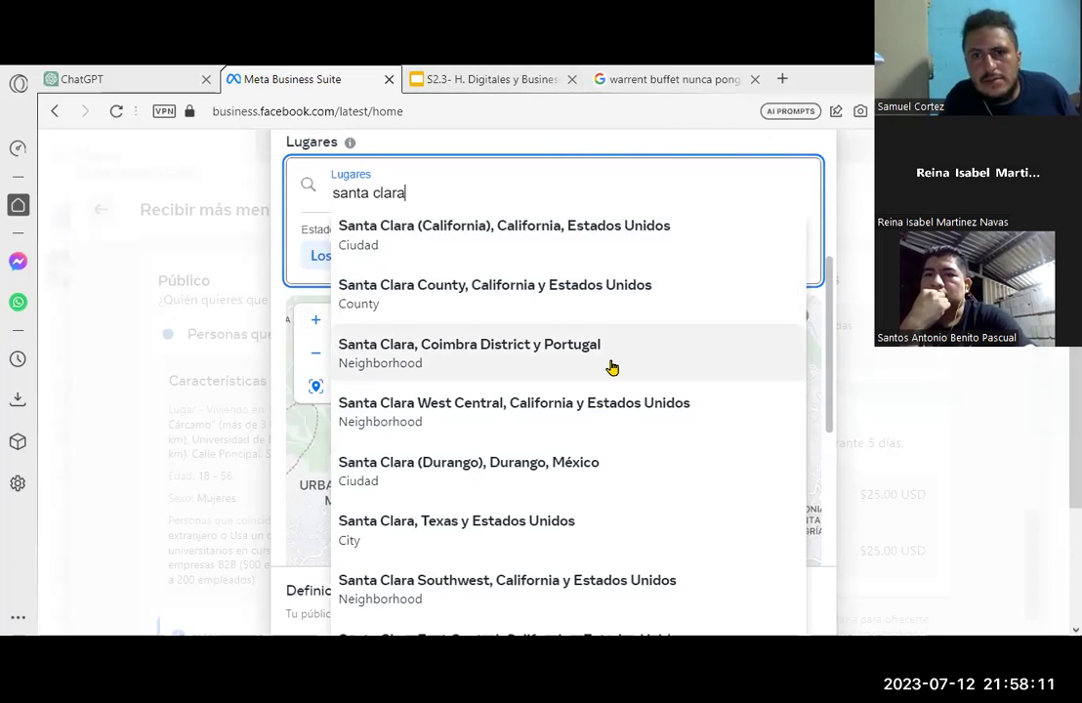
{"action": "left_click", "coordinate": [542, 235]}
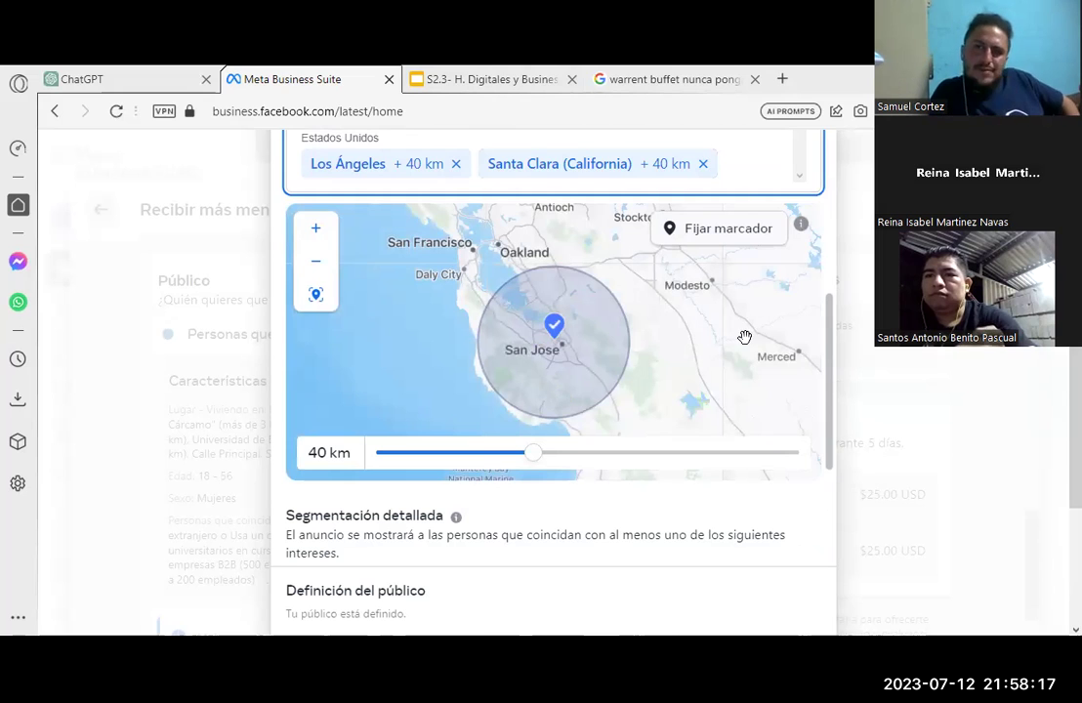
{"action": "left_click_drag", "start_coordinate": [830, 357], "coordinate": [827, 337]}
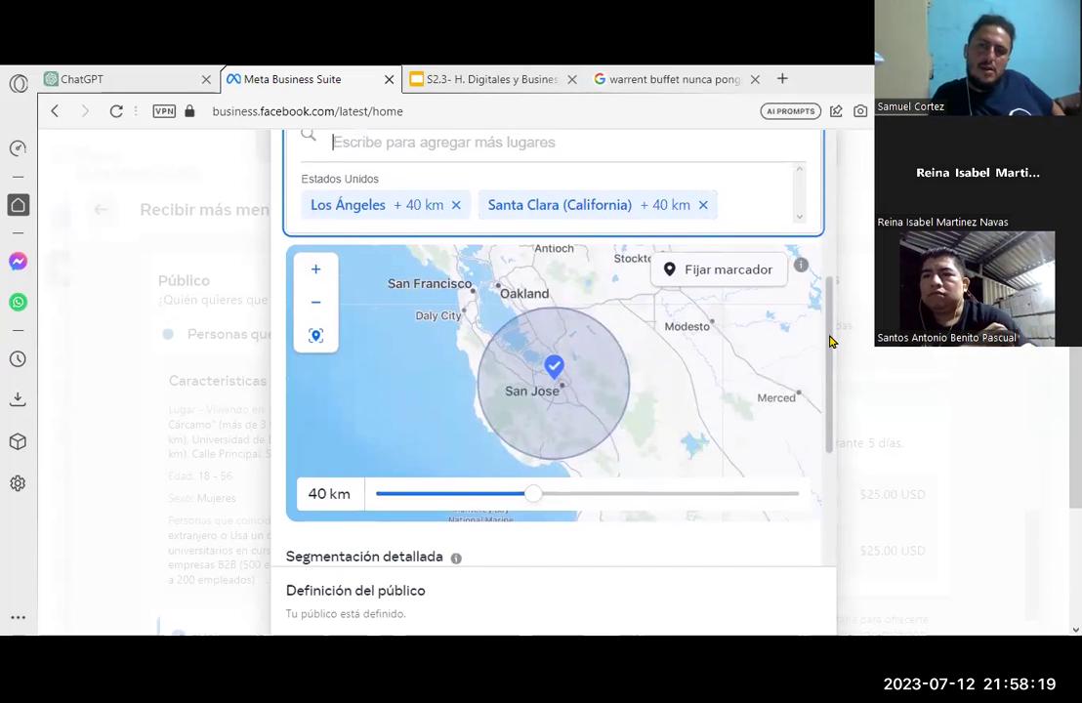
{"action": "left_click", "coordinate": [455, 214]}
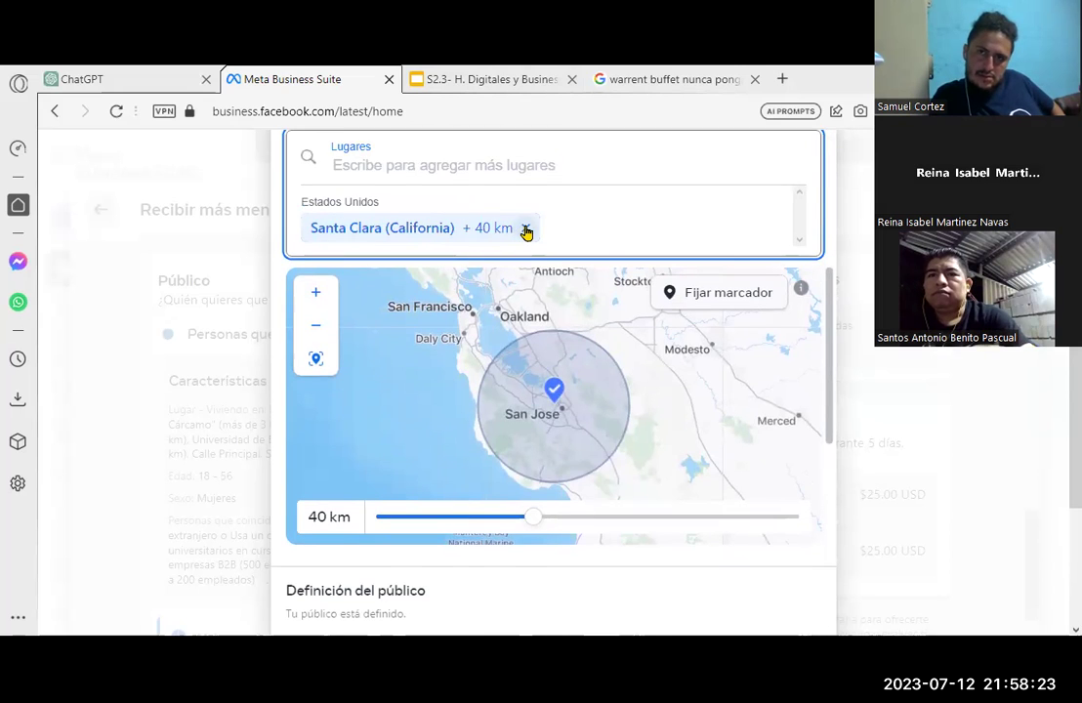
{"action": "left_click", "coordinate": [524, 228]}
Re-add Los Ángeles and add Santa Clarita with its radius reduced to 36 km
{"action": "left_click", "coordinate": [456, 172]}
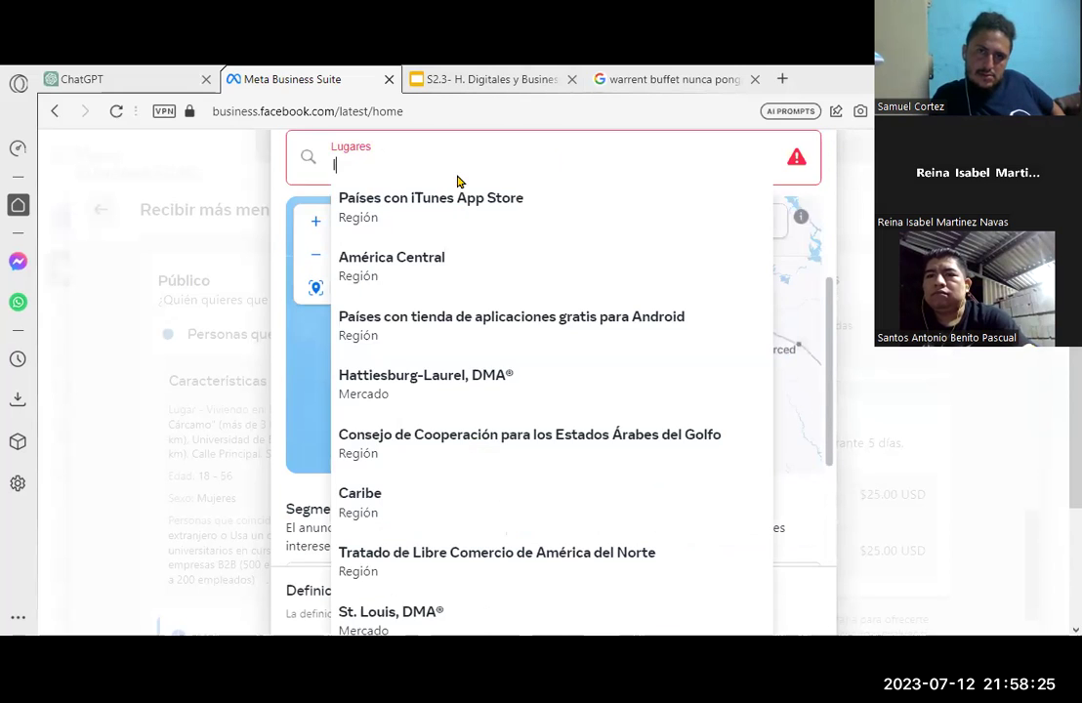
{"action": "type", "text": "los ang"}
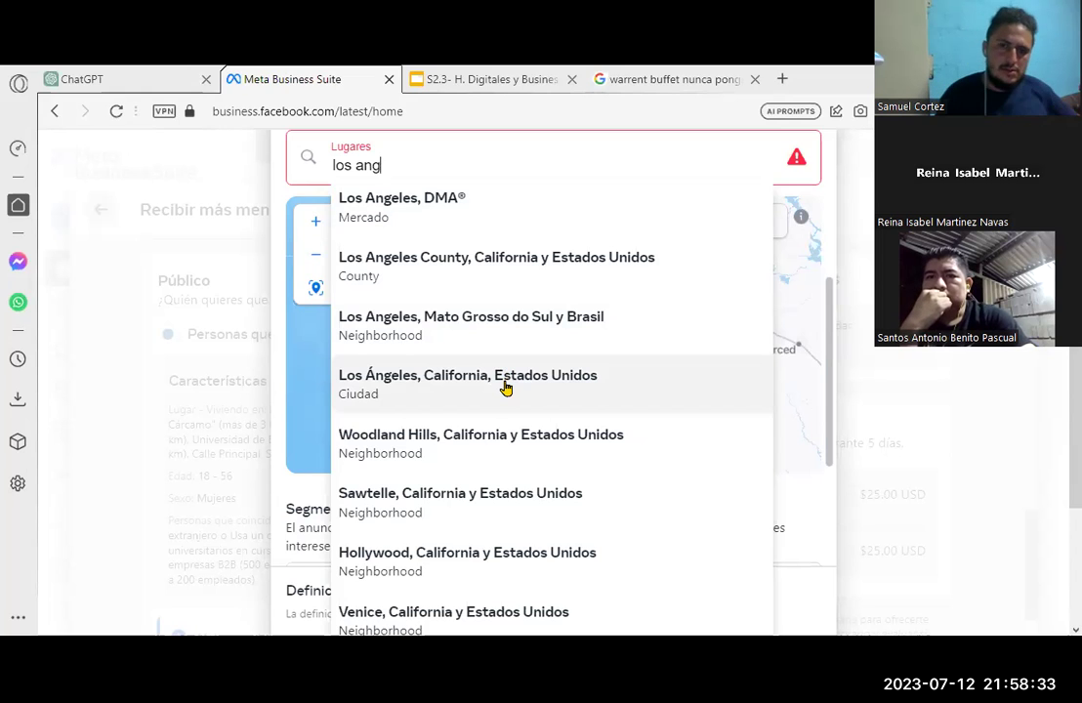
{"action": "left_click", "coordinate": [504, 381]}
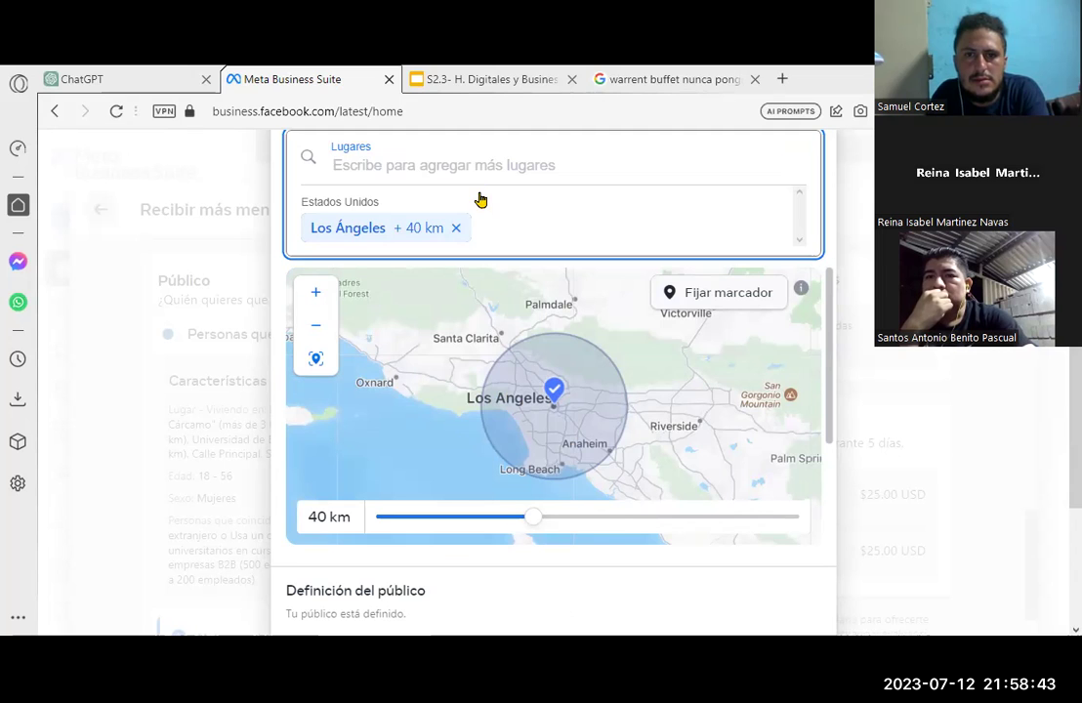
{"action": "type", "text": "santa cla"}
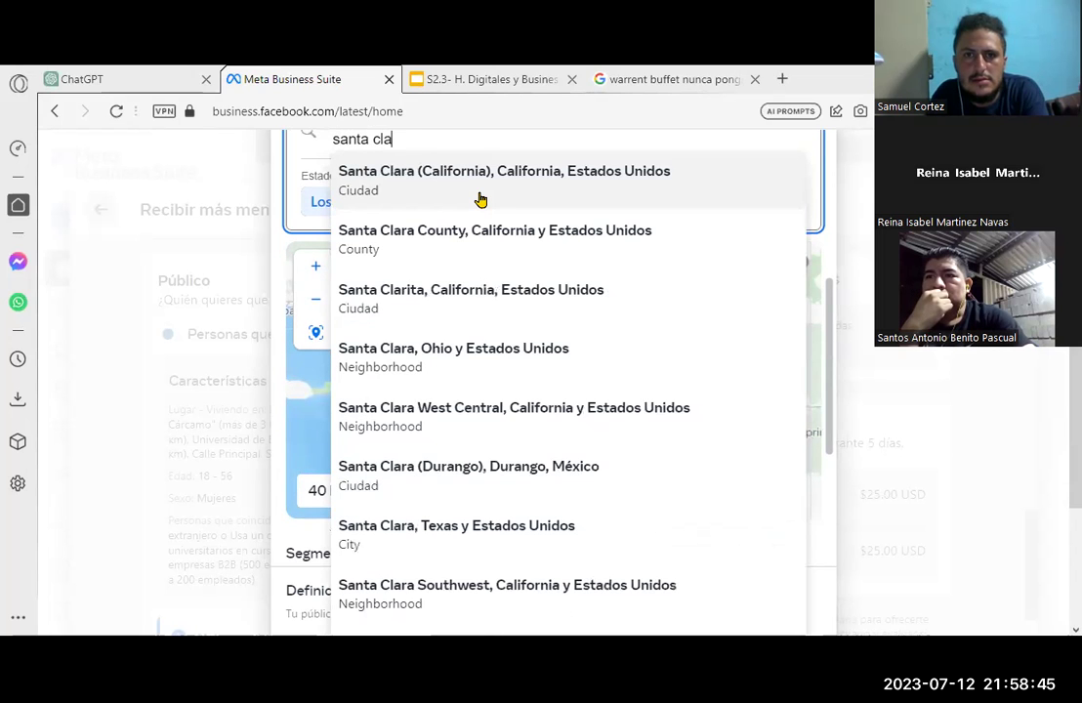
{"action": "type", "text": "rita"}
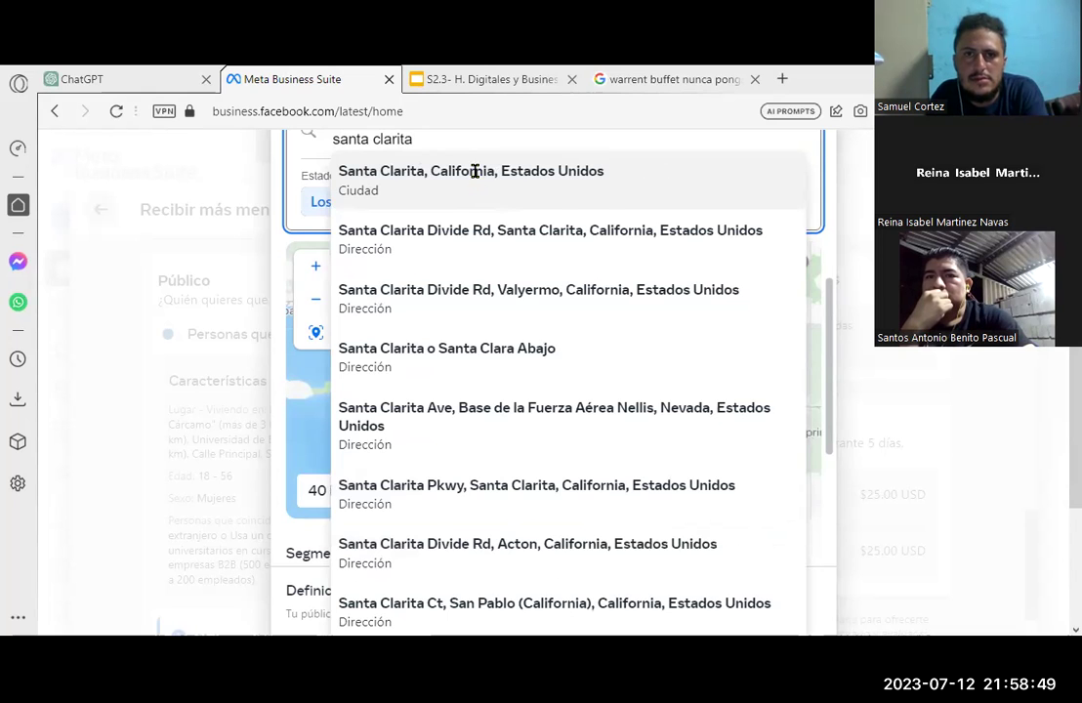
{"action": "left_click", "coordinate": [474, 171]}
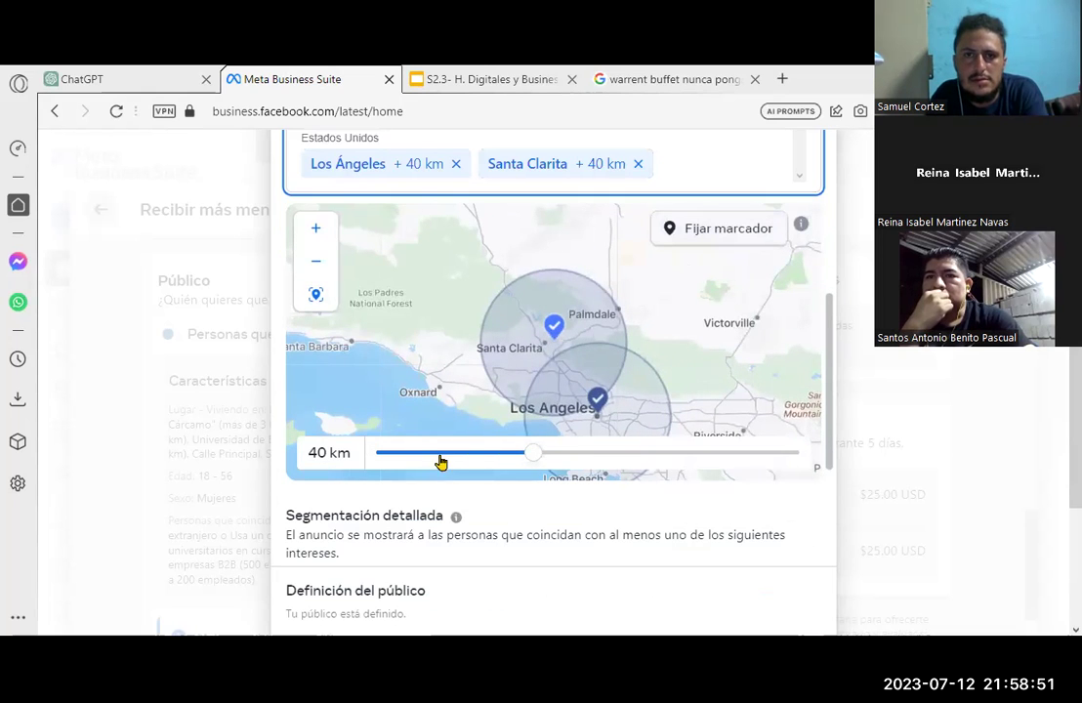
{"action": "mouse_move", "coordinate": [522, 453]}
{"action": "left_mouse_down"}
{"action": "mouse_move", "coordinate": [446, 453]}
{"action": "mouse_move", "coordinate": [501, 457]}
{"action": "left_mouse_up"}
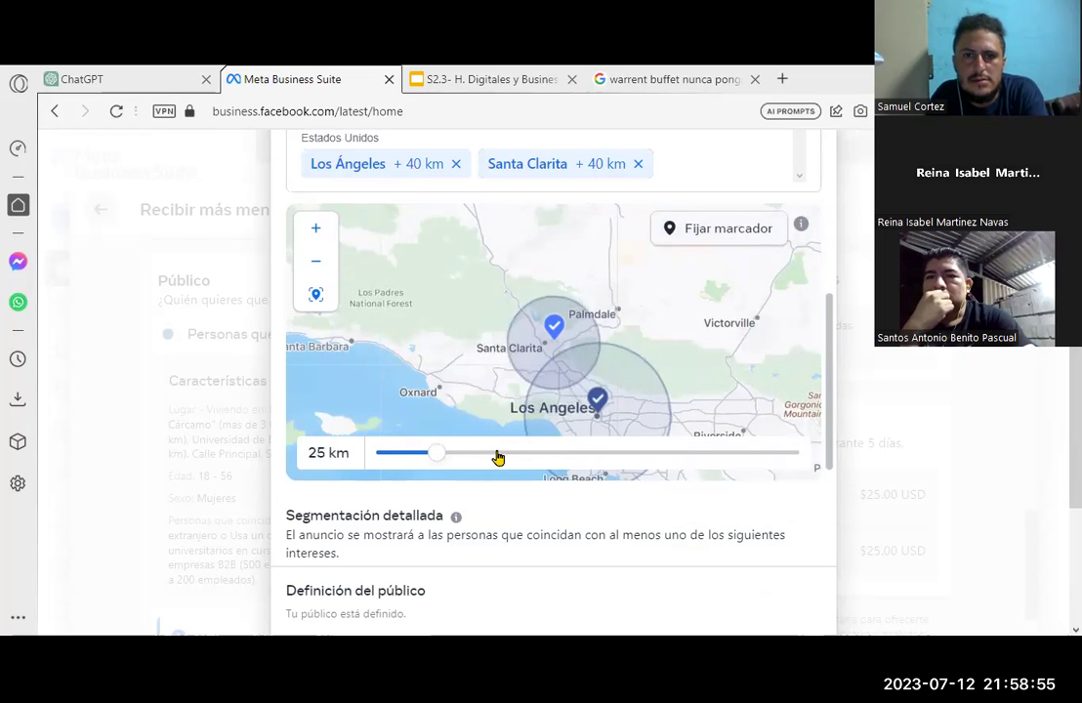
{"action": "left_click", "coordinate": [699, 164]}
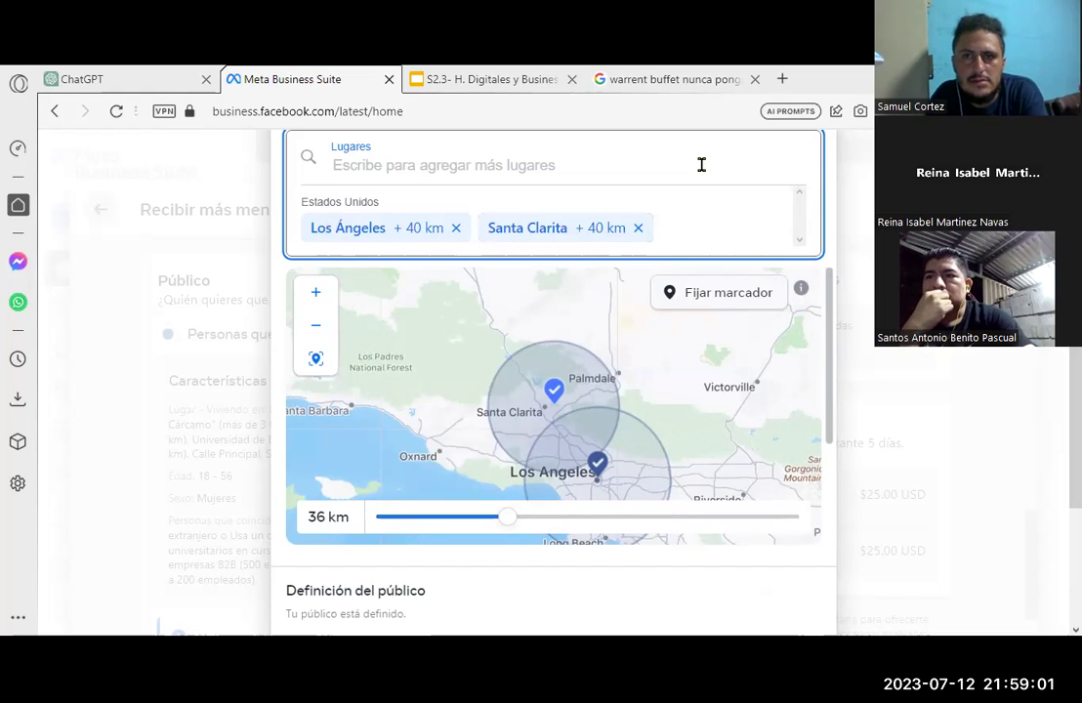
Add Condado de Riverside (+25 km) and zoom the map out to show all three markers
{"action": "type", "text": "riverside"}
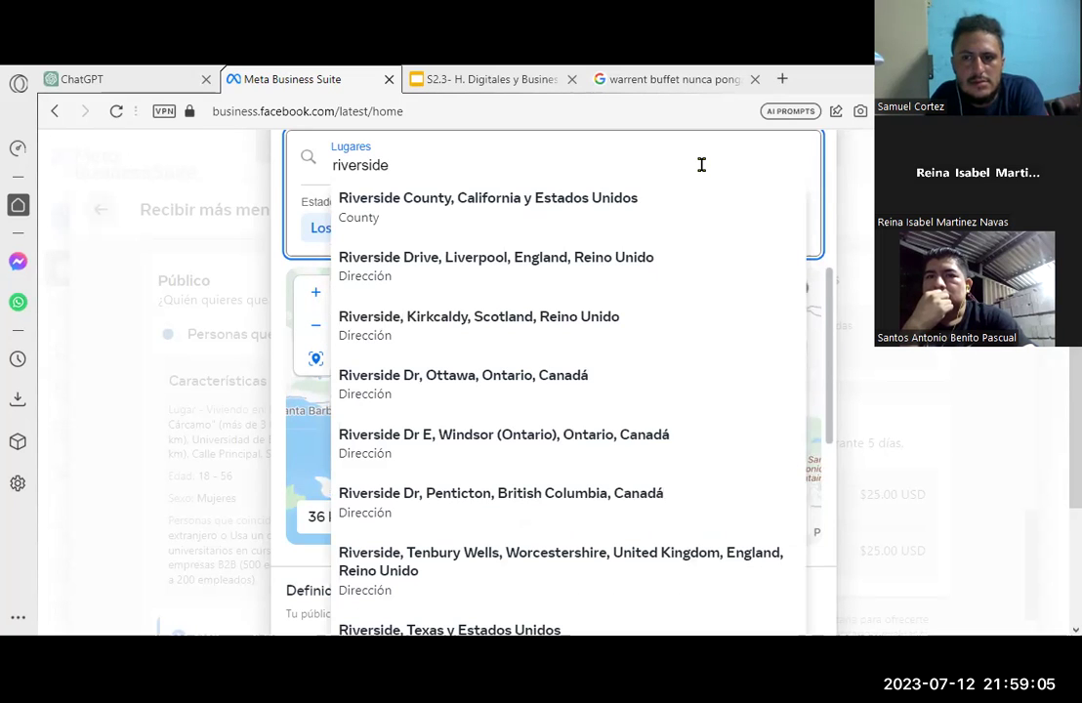
{"action": "left_click", "coordinate": [605, 207]}
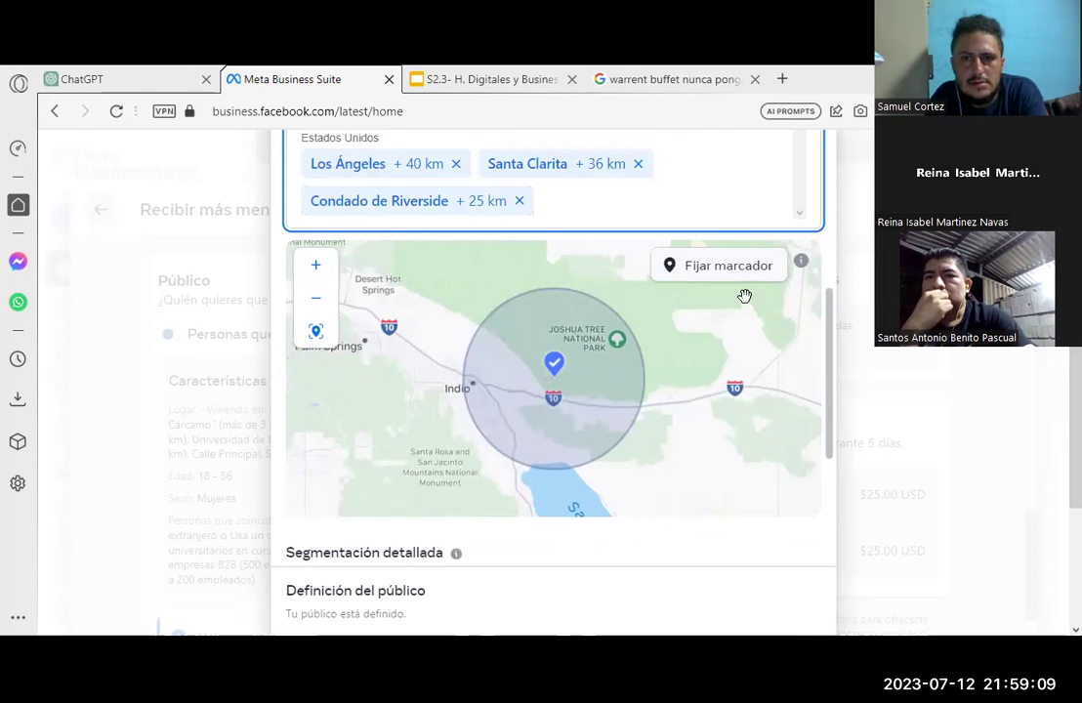
{"action": "left_click", "coordinate": [314, 303]}
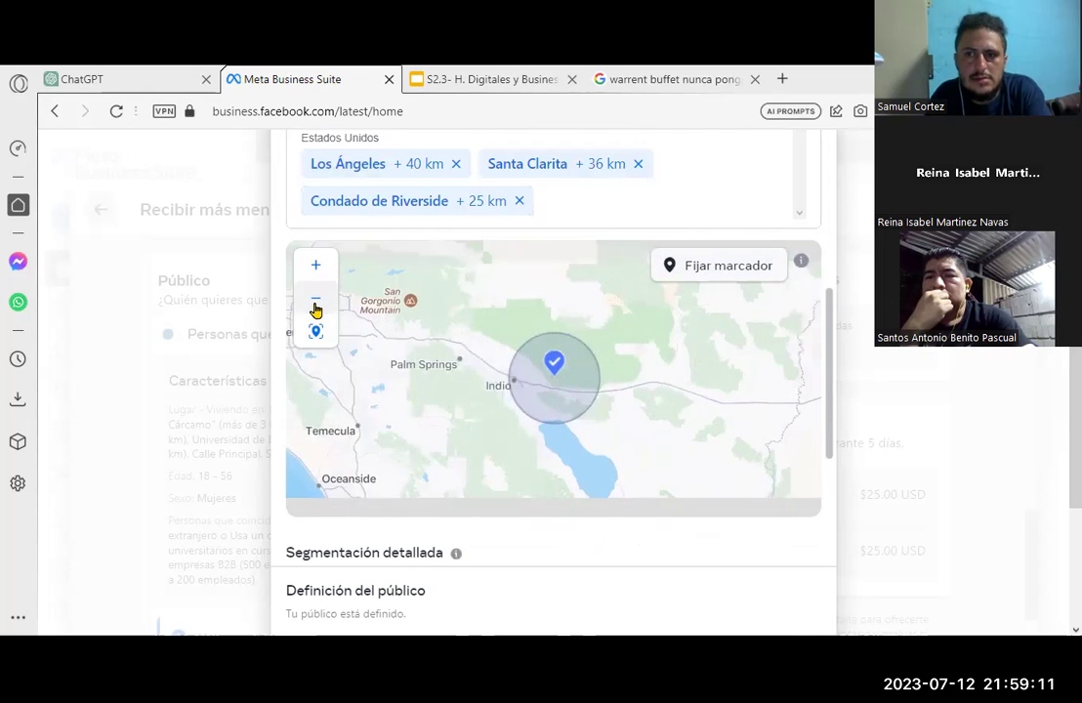
{"action": "left_click", "coordinate": [315, 303]}
{"action": "left_click_drag", "start_coordinate": [657, 437], "coordinate": [839, 413]}
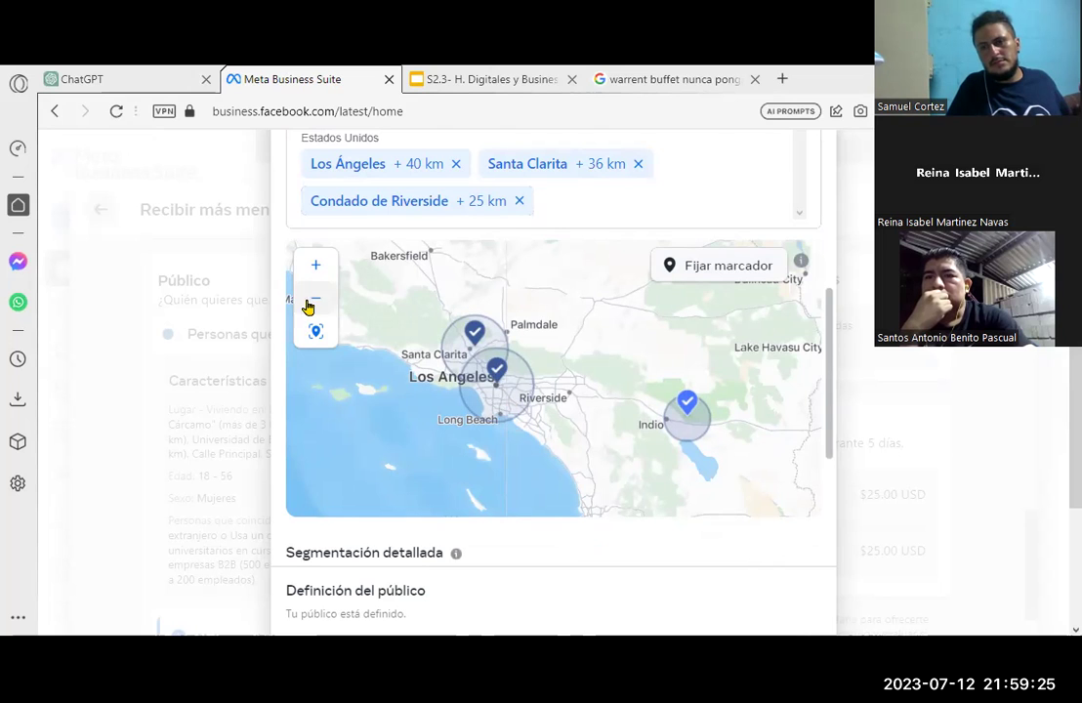
Remove the Usa un dispositivo móvil, Vive en el extranjero and Remesa targeting
{"action": "scroll", "coordinate": [832, 371], "scroll_direction": "down", "scroll_amount": 3}
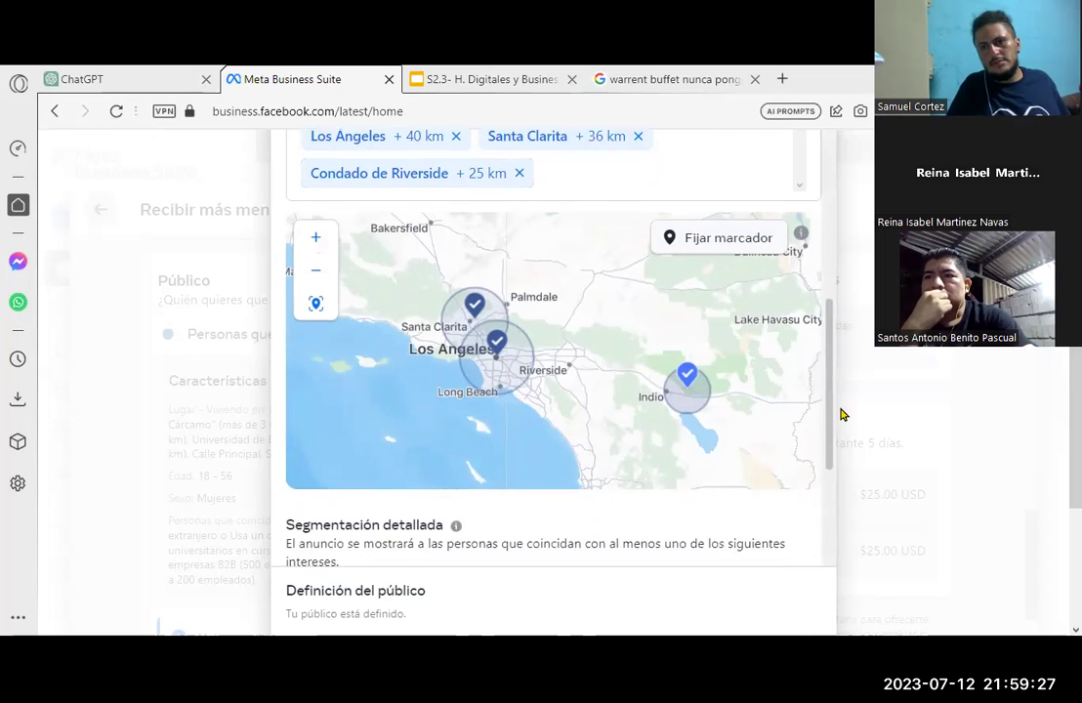
{"action": "scroll", "coordinate": [860, 463], "scroll_direction": "down", "scroll_amount": 1}
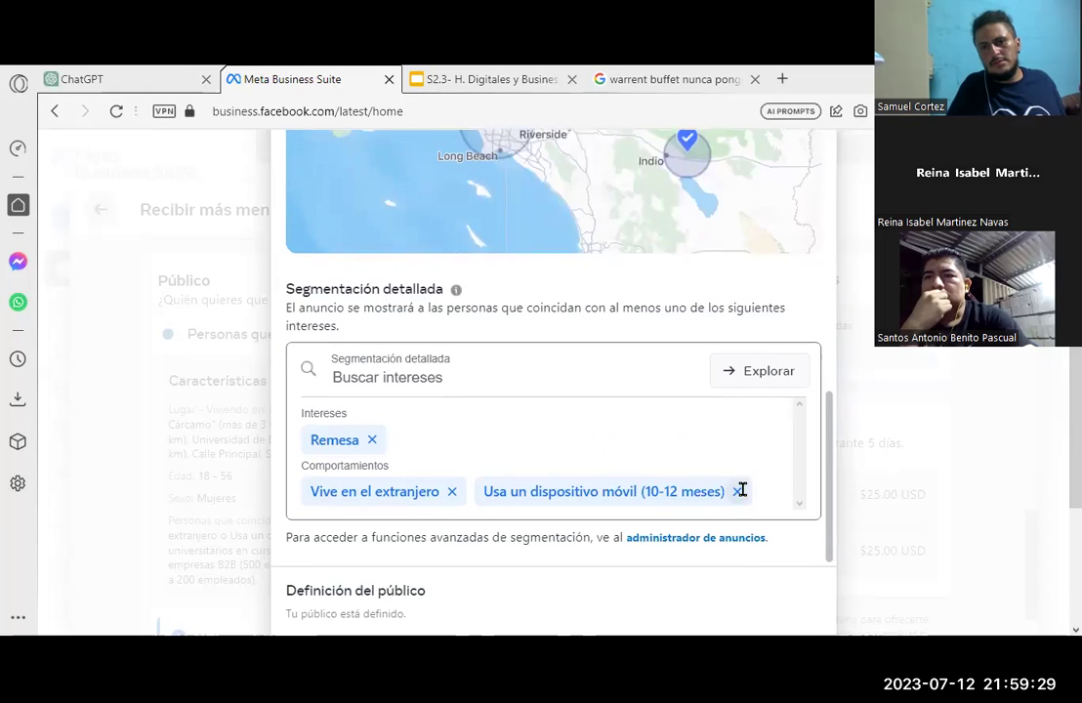
{"action": "left_click", "coordinate": [740, 490]}
{"action": "left_click", "coordinate": [454, 491]}
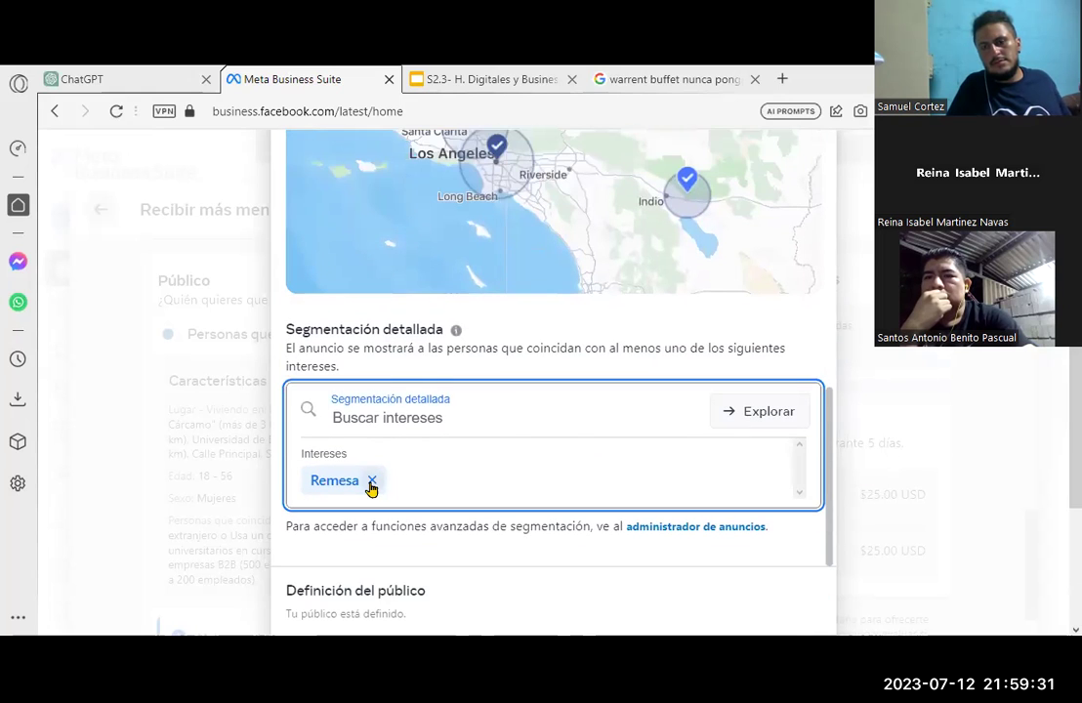
{"action": "left_click", "coordinate": [371, 481]}
Search 'musica' and add musica ranchera as a targeting interest
{"action": "left_click", "coordinate": [411, 481]}
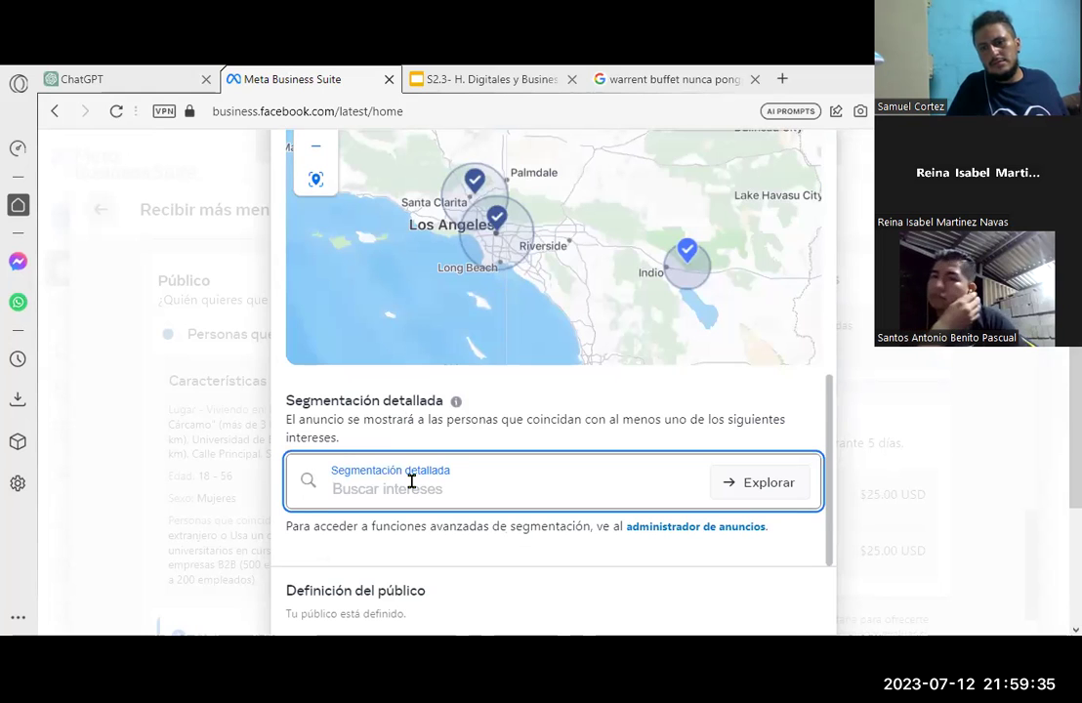
{"action": "type", "text": "mu"}
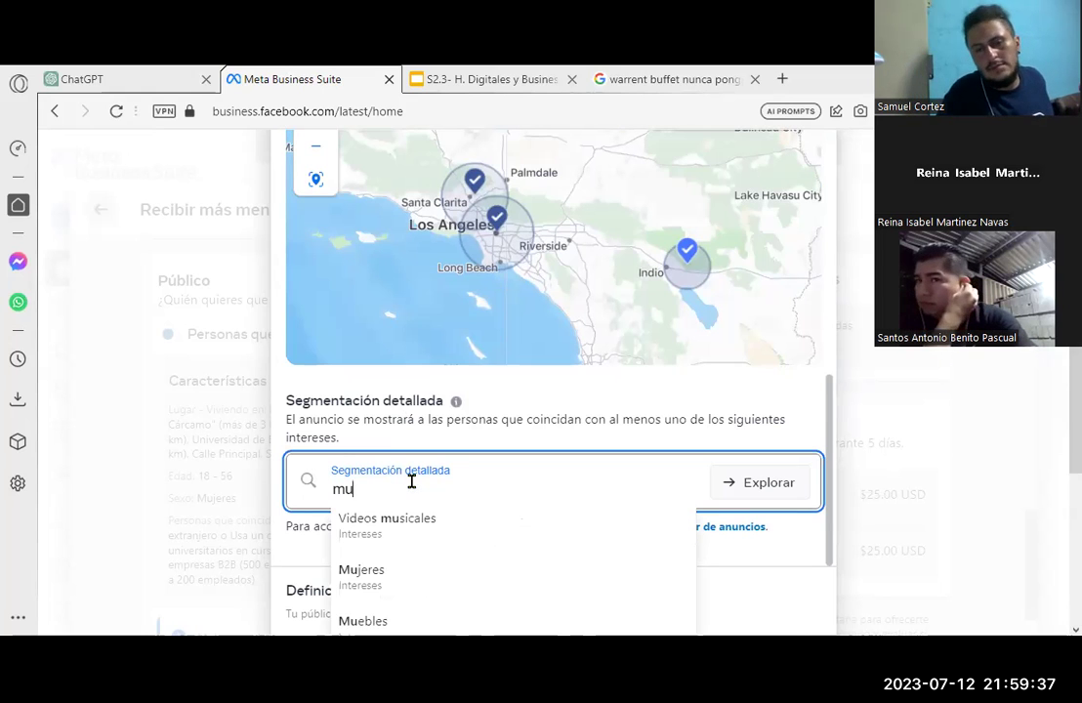
{"action": "type", "text": "sica"}
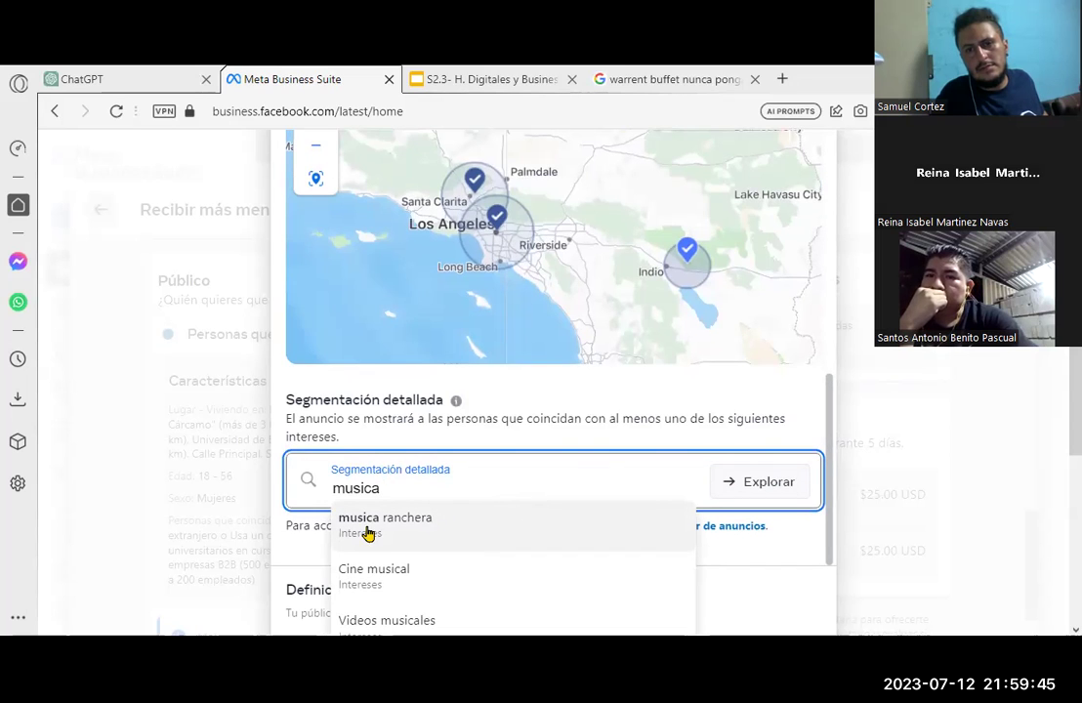
{"action": "scroll", "coordinate": [388, 515], "scroll_direction": "down", "scroll_amount": 3}
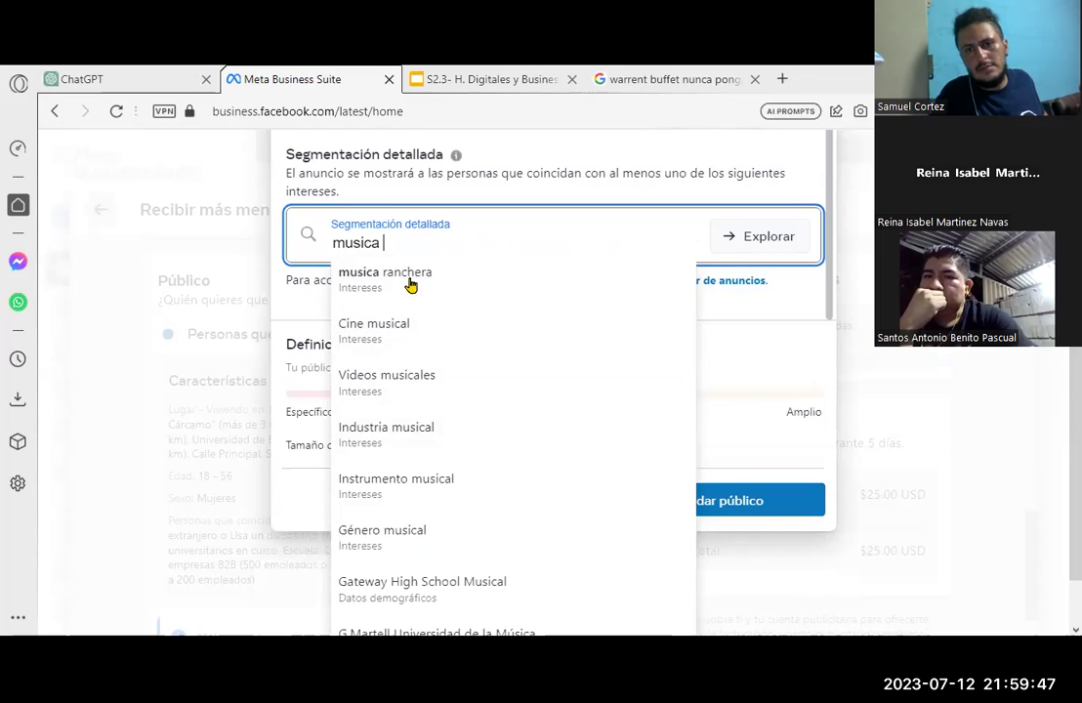
{"action": "left_click", "coordinate": [489, 291]}
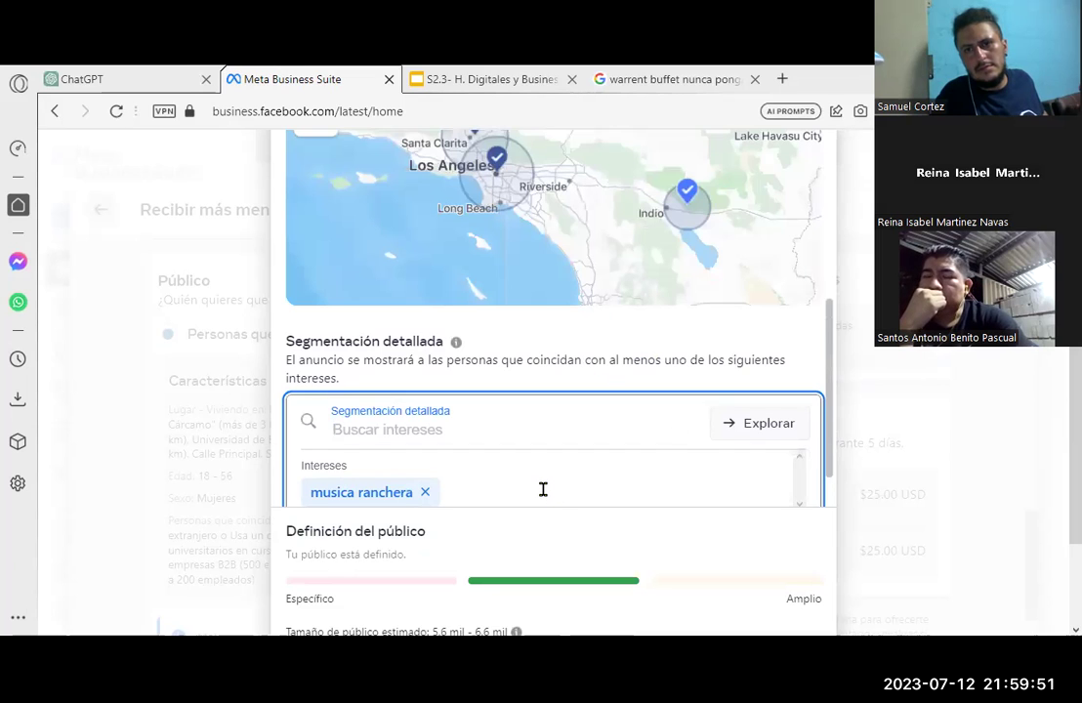
Search 'corridos' and add the Corridos, Norteños & Banda interest
{"action": "type", "text": "m"}
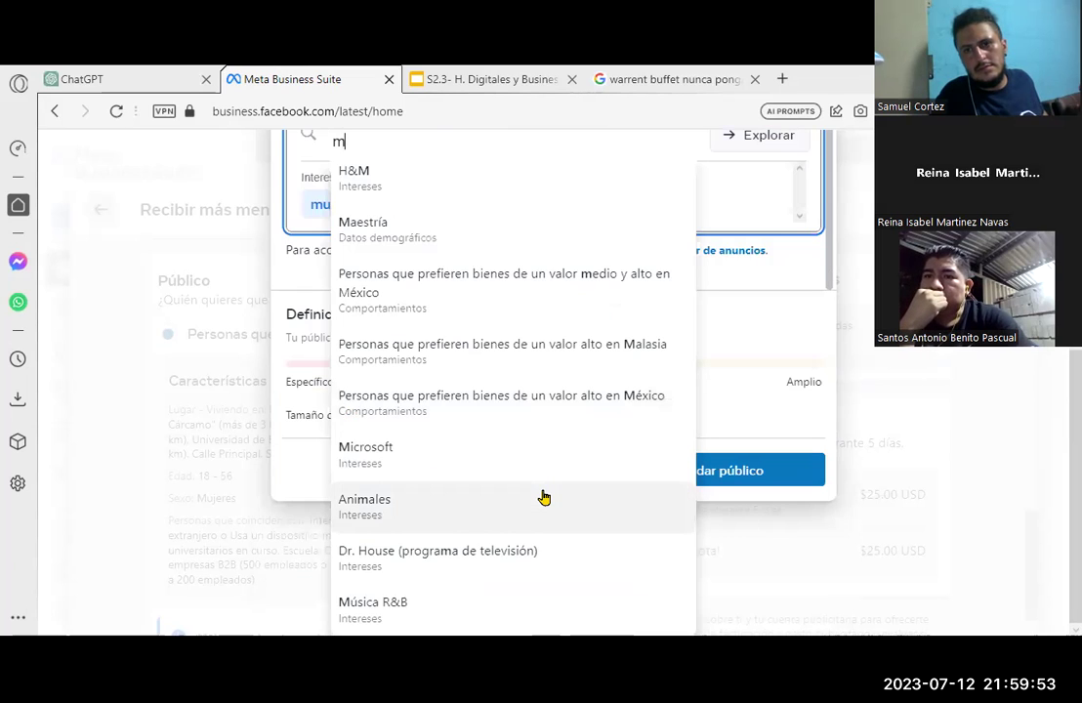
{"action": "key", "text": "BackSpace"}
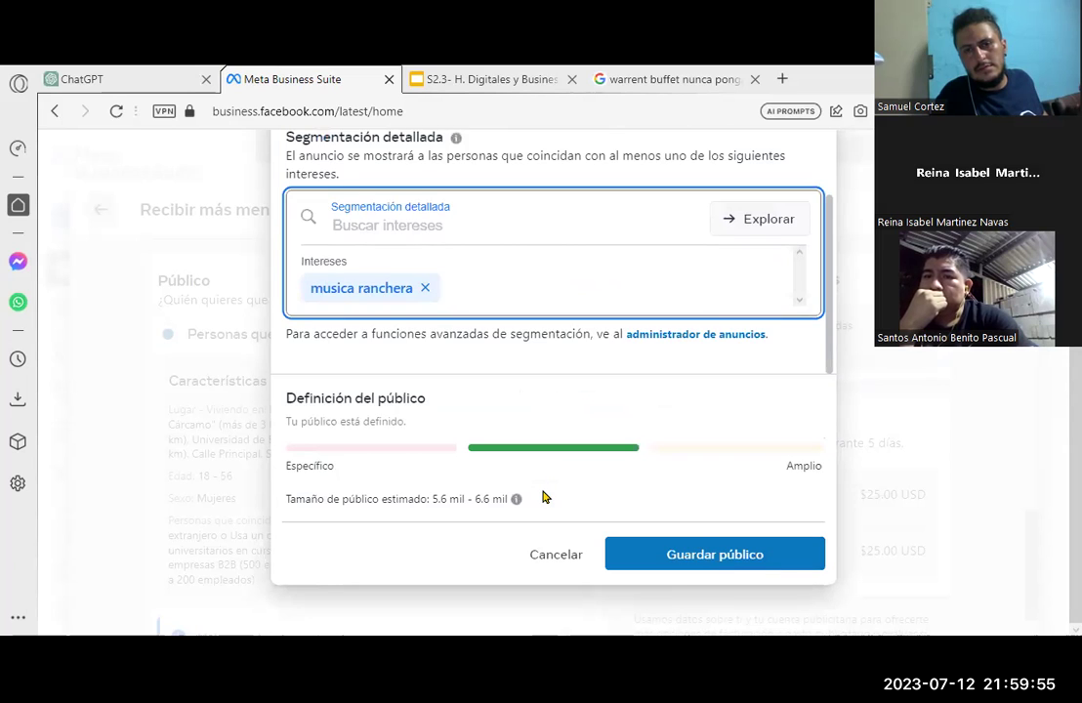
{"action": "type", "text": "musica "}
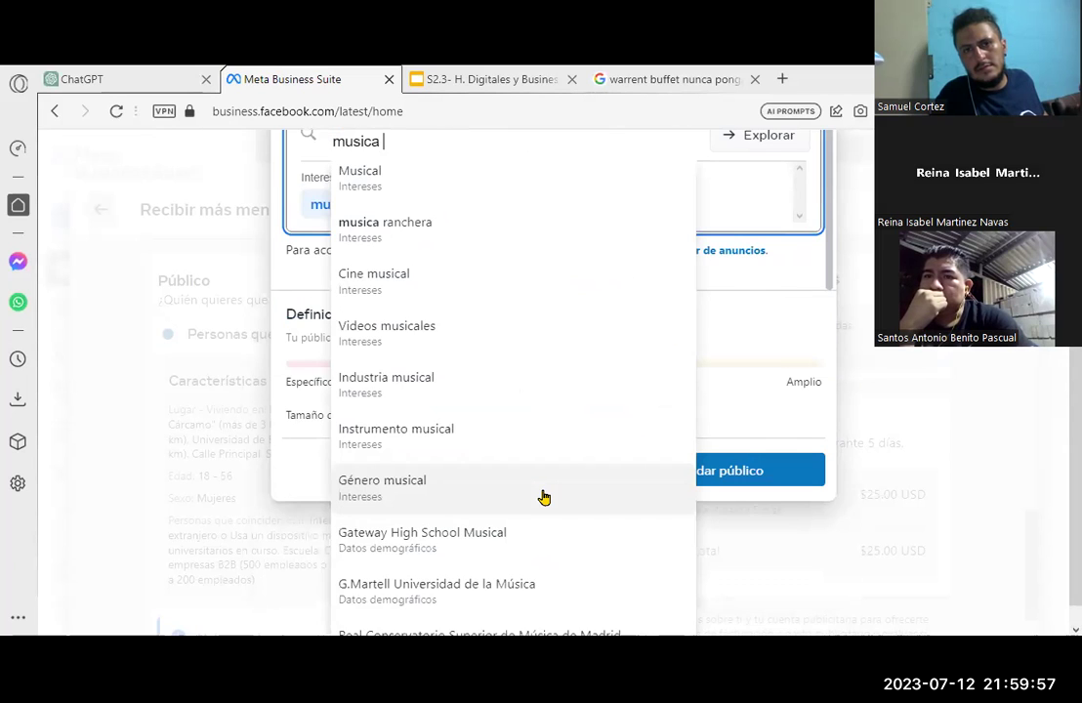
{"action": "type", "text": "c"}
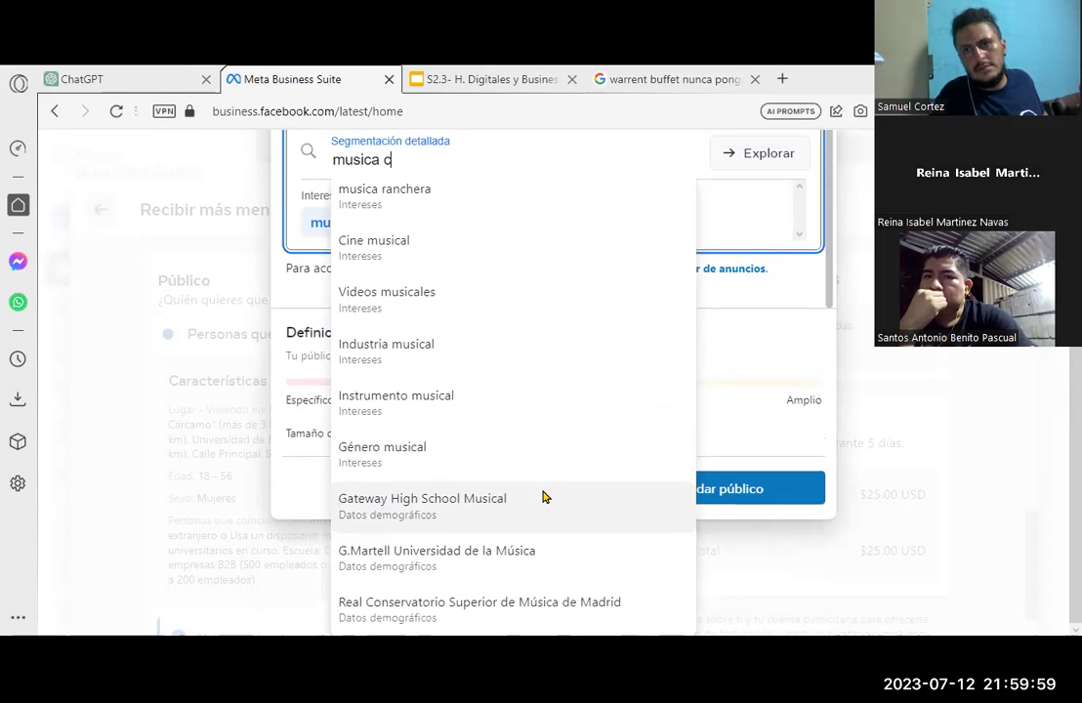
{"action": "type", "text": "ony"}
{"action": "key", "text": "BackSpace"}
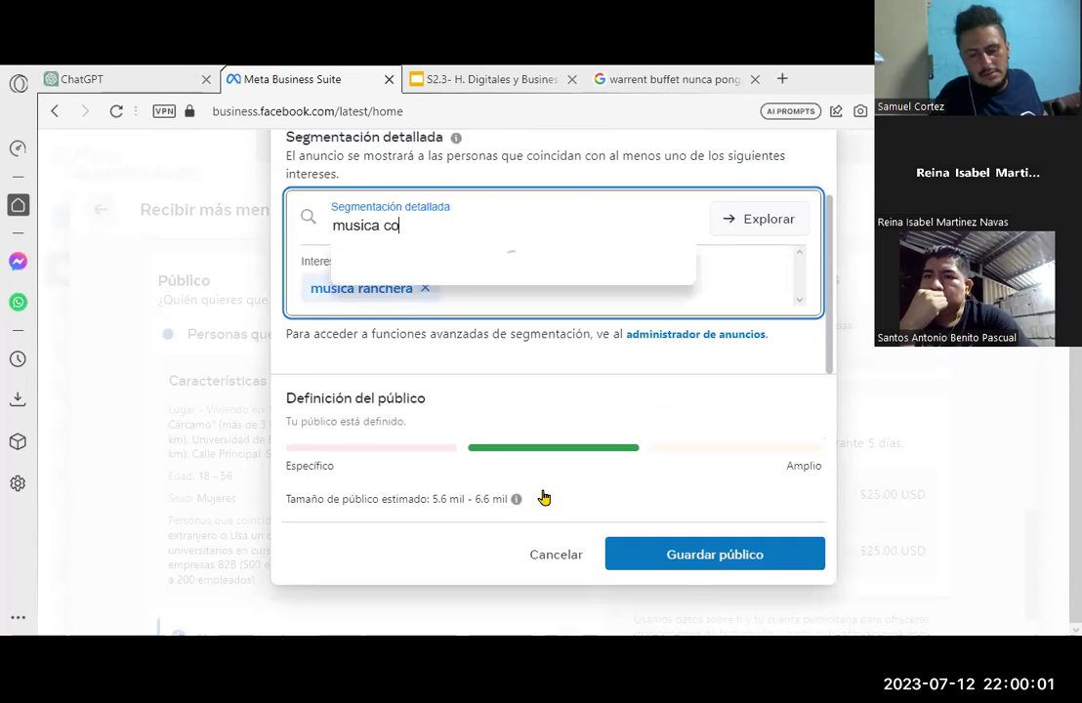
{"action": "key", "text": "BackSpace"}
{"action": "key", "text": "BackSpace"}
{"action": "key", "text": "BackSpace"}
{"action": "key", "text": "BackSpace"}
{"action": "key", "text": "BackSpace"}
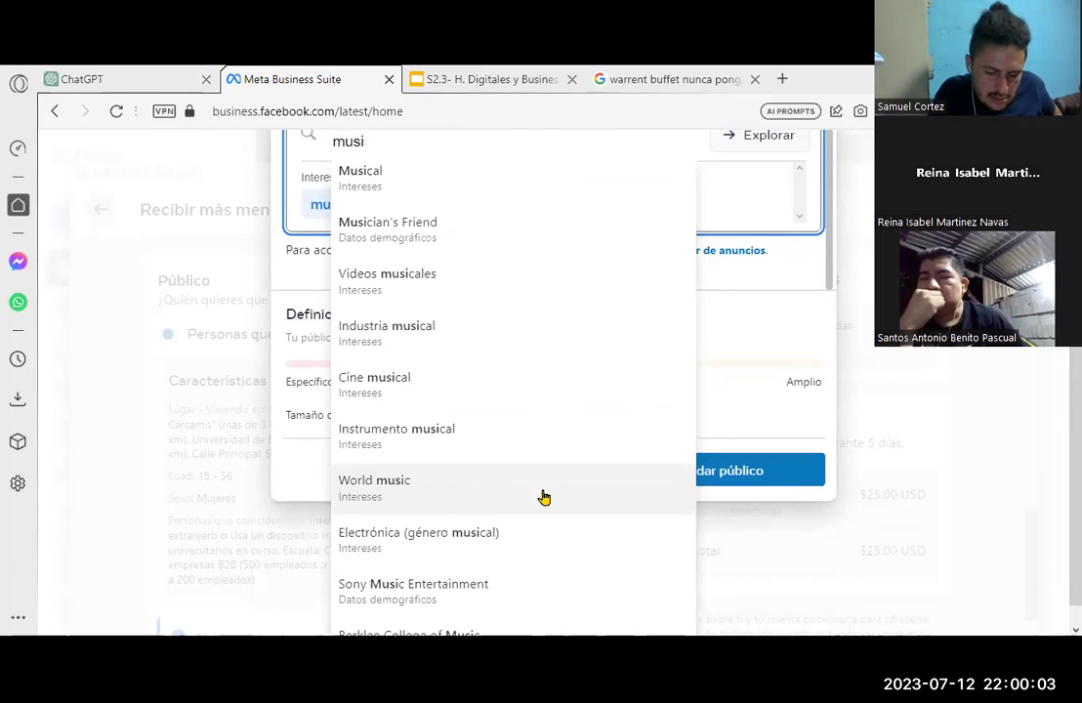
{"action": "key", "text": "BackSpace"}
{"action": "key", "text": "BackSpace"}
{"action": "key", "text": "BackSpace"}
{"action": "type", "text": "corridos mexicano"}
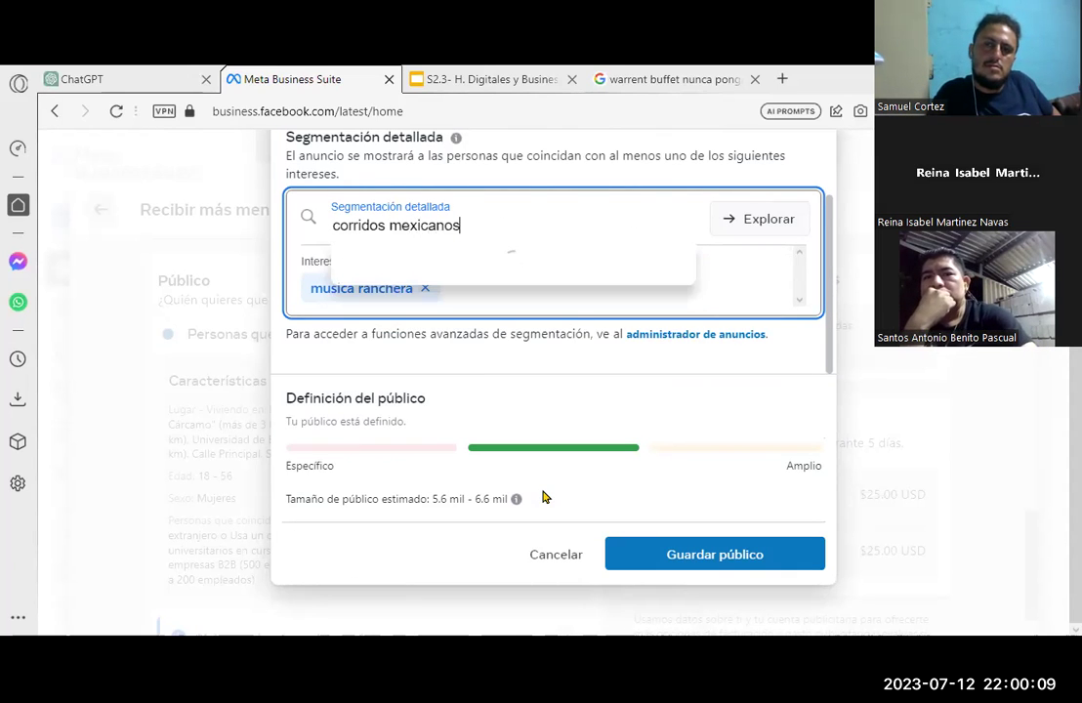
{"action": "key", "text": "BackSpace"}
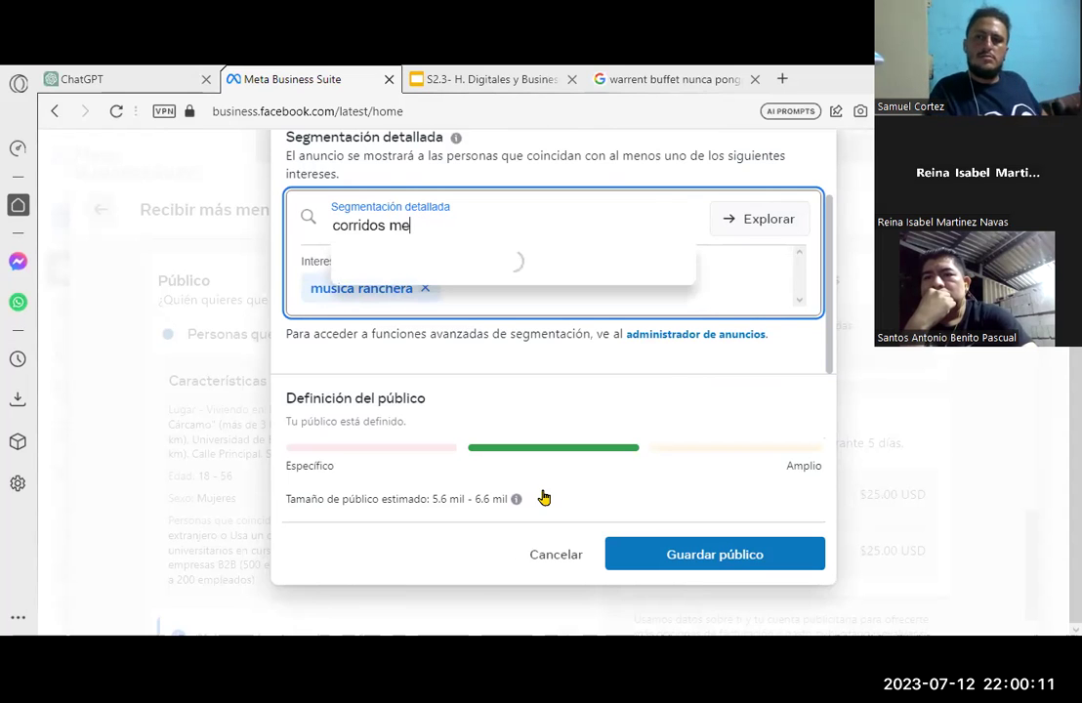
{"action": "key", "text": "BackSpace"}
{"action": "key", "text": "BackSpace"}
{"action": "key", "text": "BackSpace"}
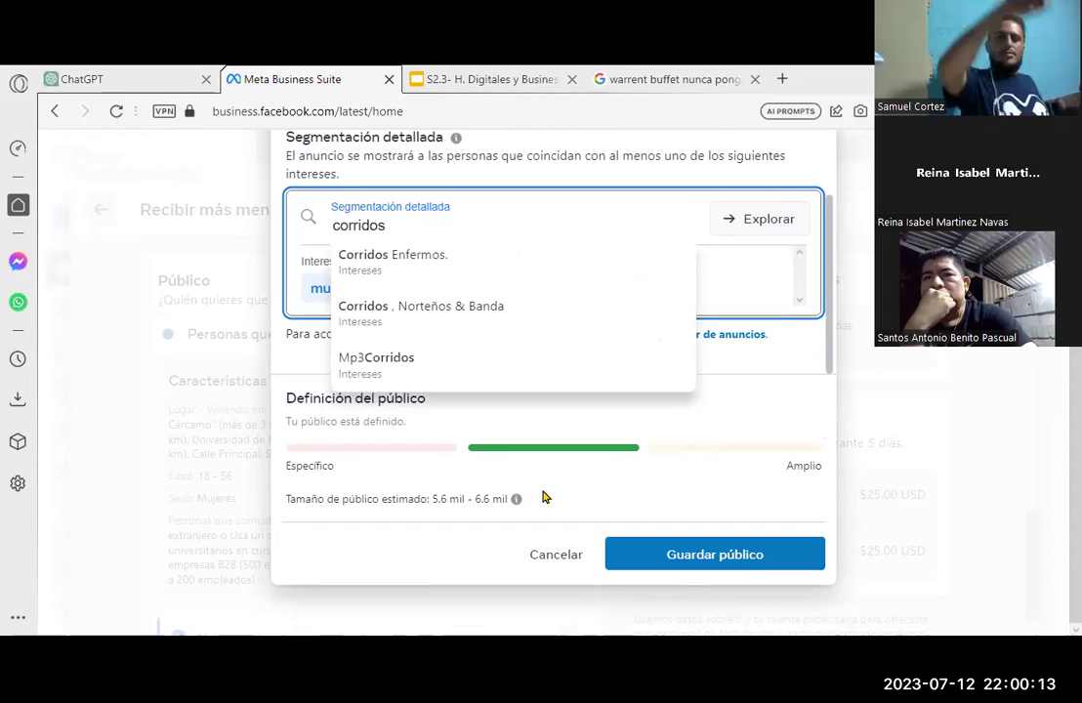
{"action": "left_click", "coordinate": [437, 313]}
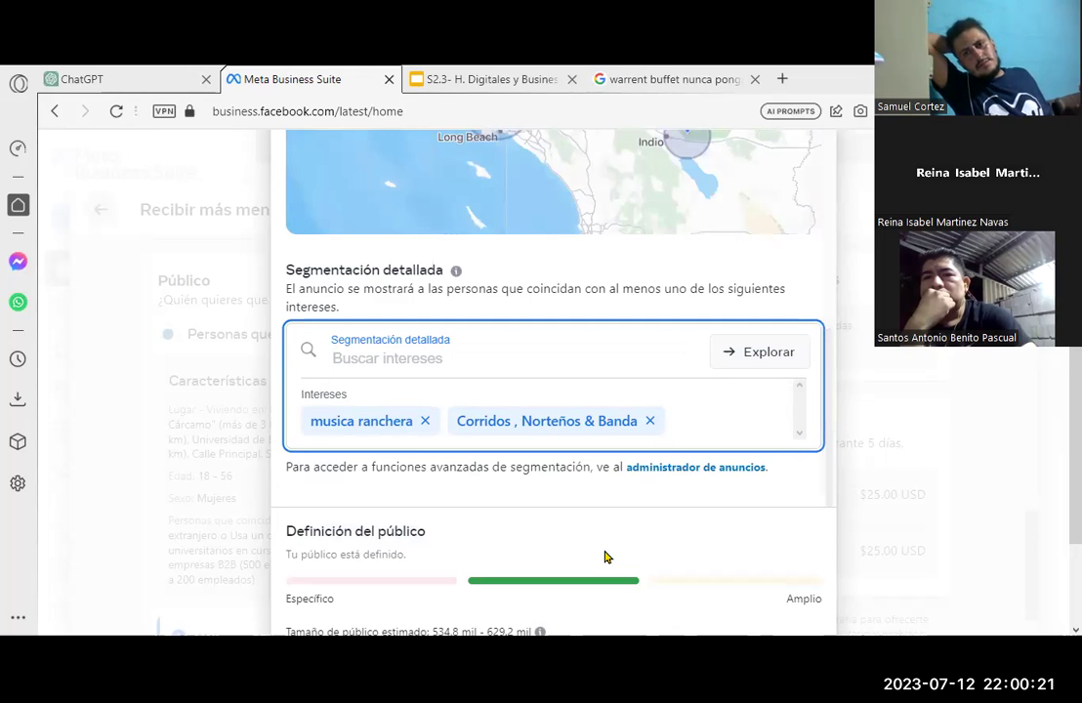
{"action": "left_click", "coordinate": [434, 361]}
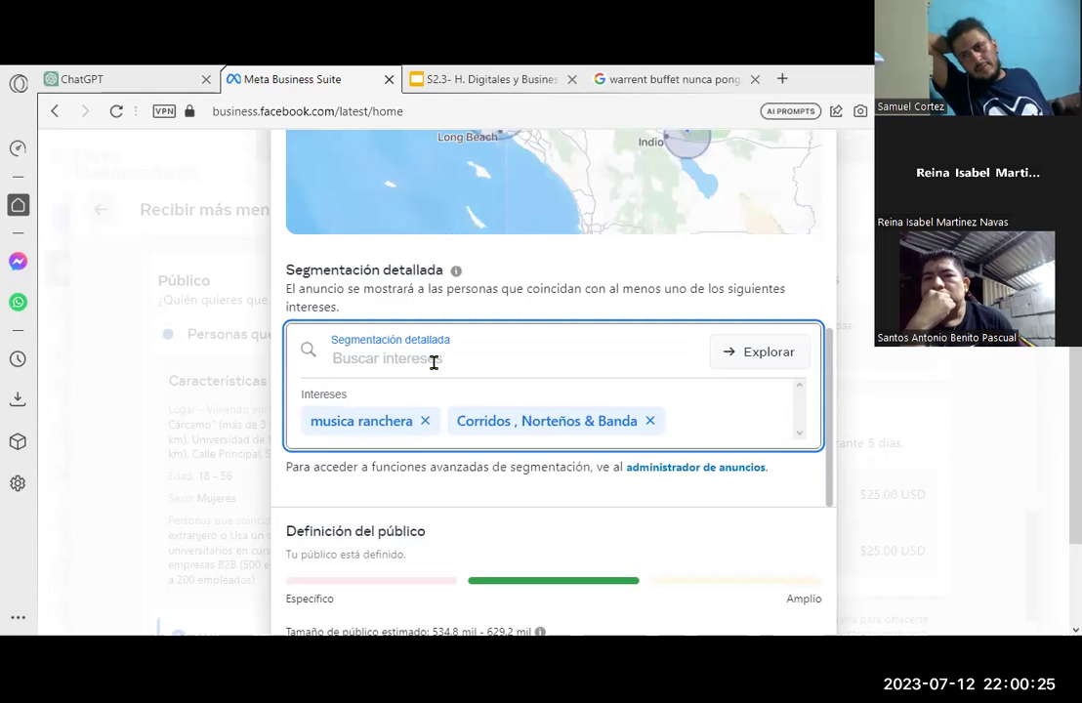
Search 'telefonos moviles' and add Teléfonos celulares as a third interest
{"action": "type", "text": "te"}
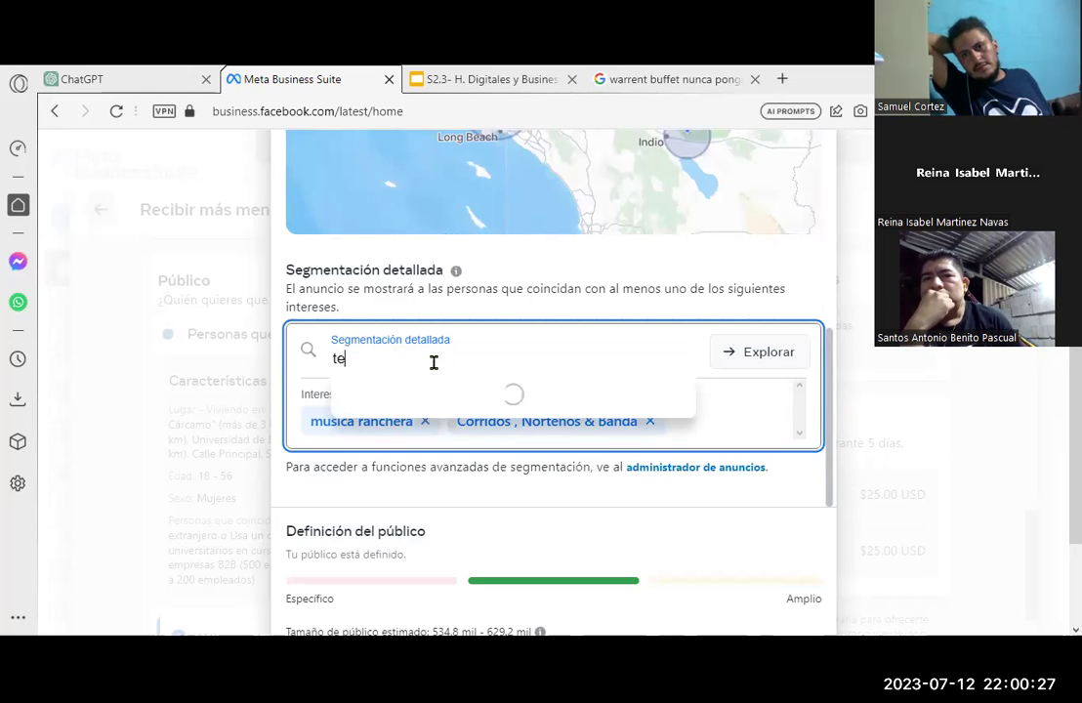
{"action": "key", "text": "BackSpace"}
{"action": "key", "text": "BackSpace"}
{"action": "type", "text": "c"}
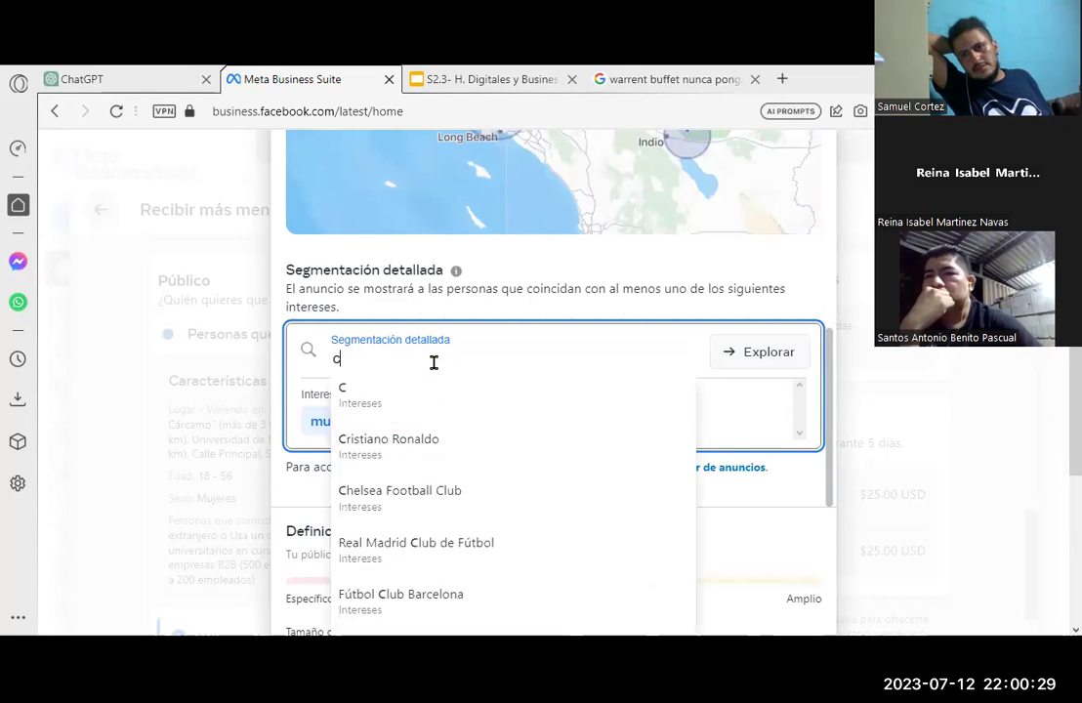
{"action": "type", "text": "elulares intelig"}
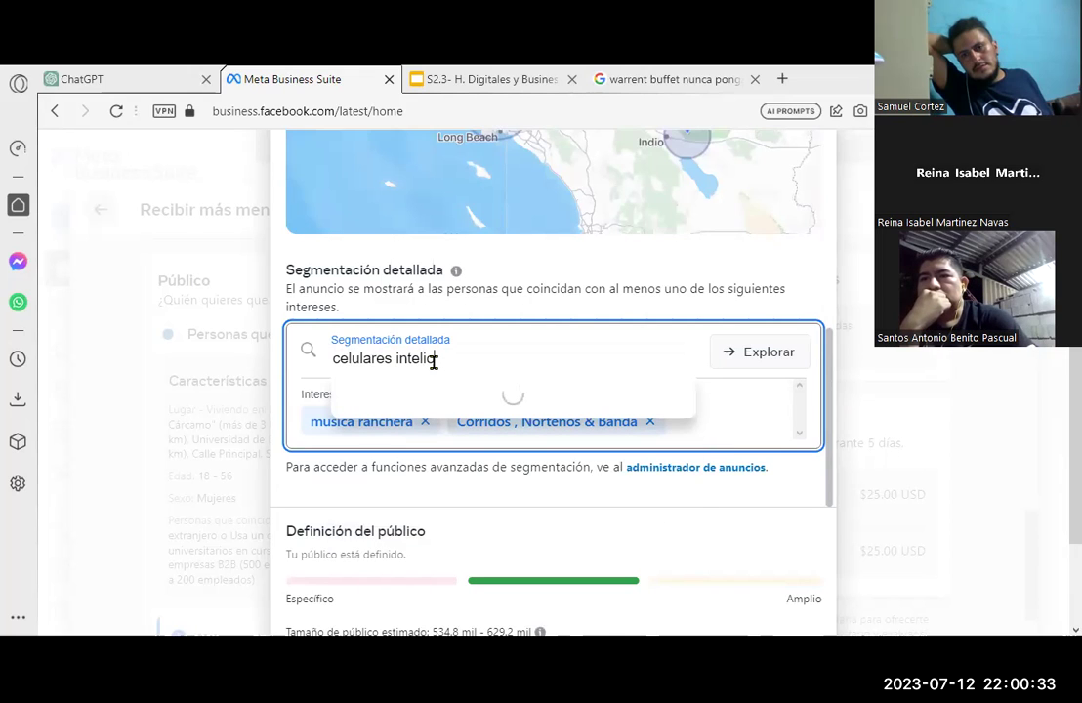
{"action": "key", "text": "BackSpace"}
{"action": "key", "text": "BackSpace"}
{"action": "key", "text": "BackSpace"}
{"action": "key", "text": "BackSpace"}
{"action": "key", "text": "BackSpace"}
{"action": "key", "text": "BackSpace"}
{"action": "key", "text": "BackSpace"}
{"action": "key", "text": "BackSpace"}
{"action": "key", "text": "BackSpace"}
{"action": "key", "text": "BackSpace"}
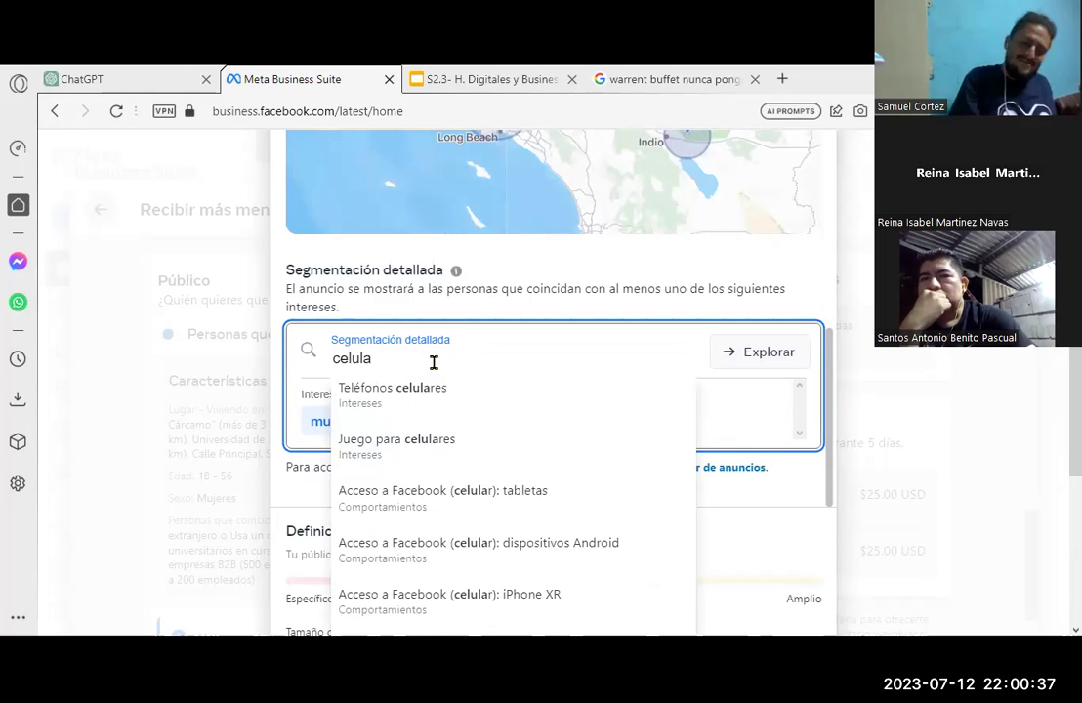
{"action": "key", "text": "BackSpace"}
{"action": "key", "text": "BackSpace"}
{"action": "key", "text": "BackSpace"}
{"action": "type", "text": "telefonos moviles"}
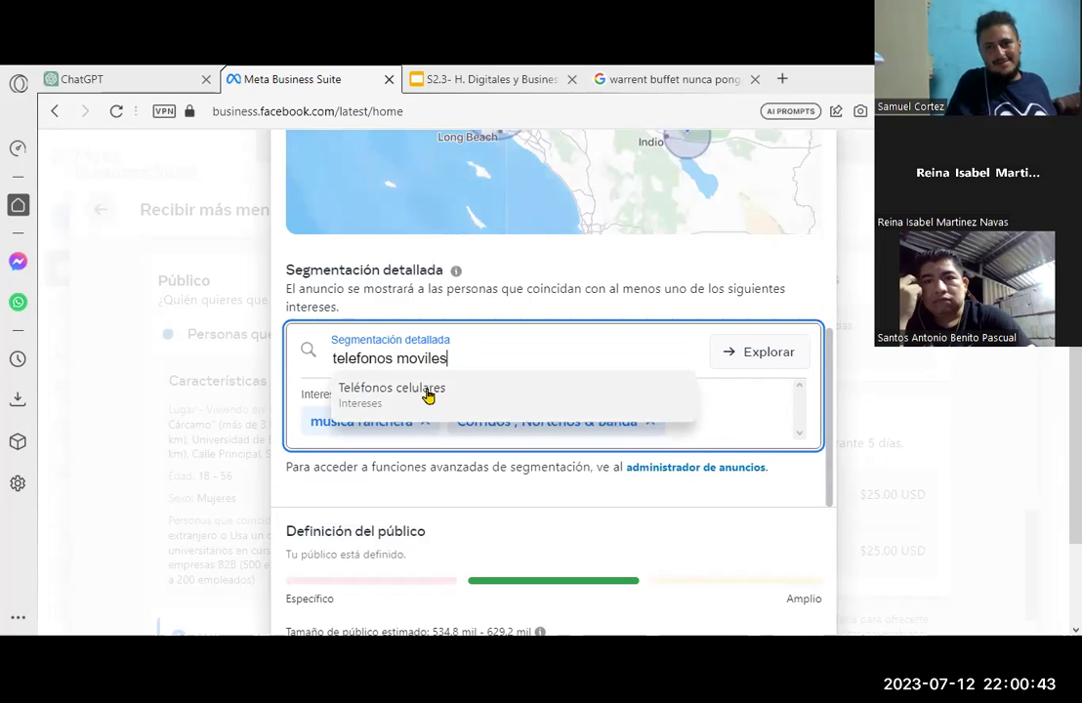
{"action": "left_click", "coordinate": [434, 395]}
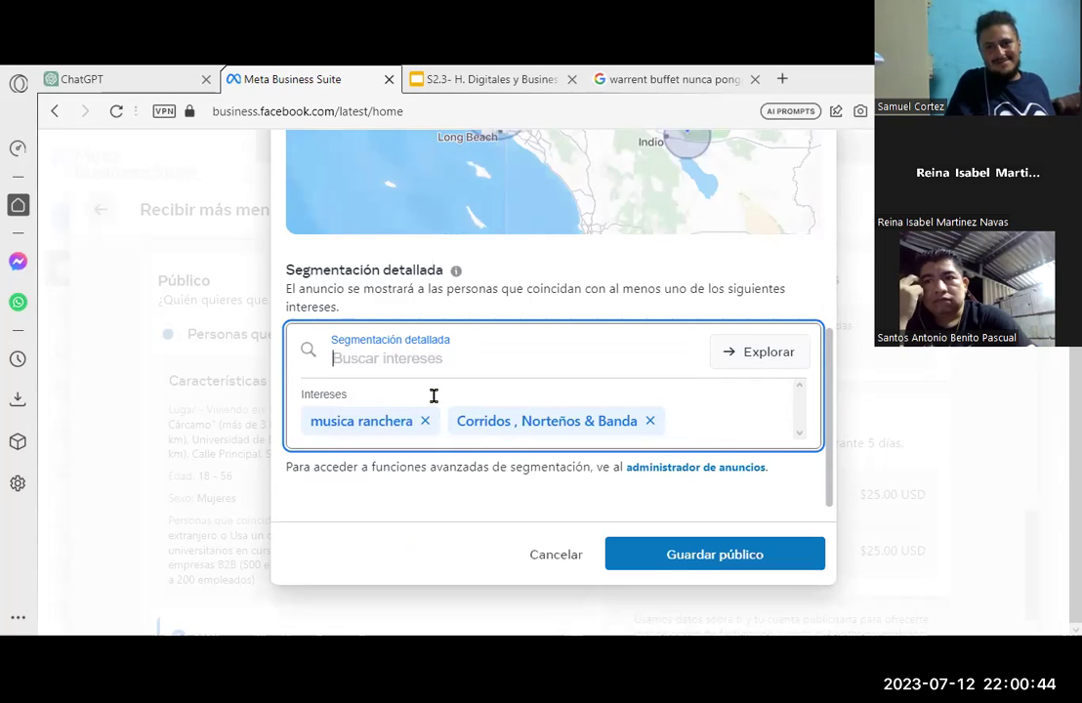
{"action": "left_click", "coordinate": [480, 502]}
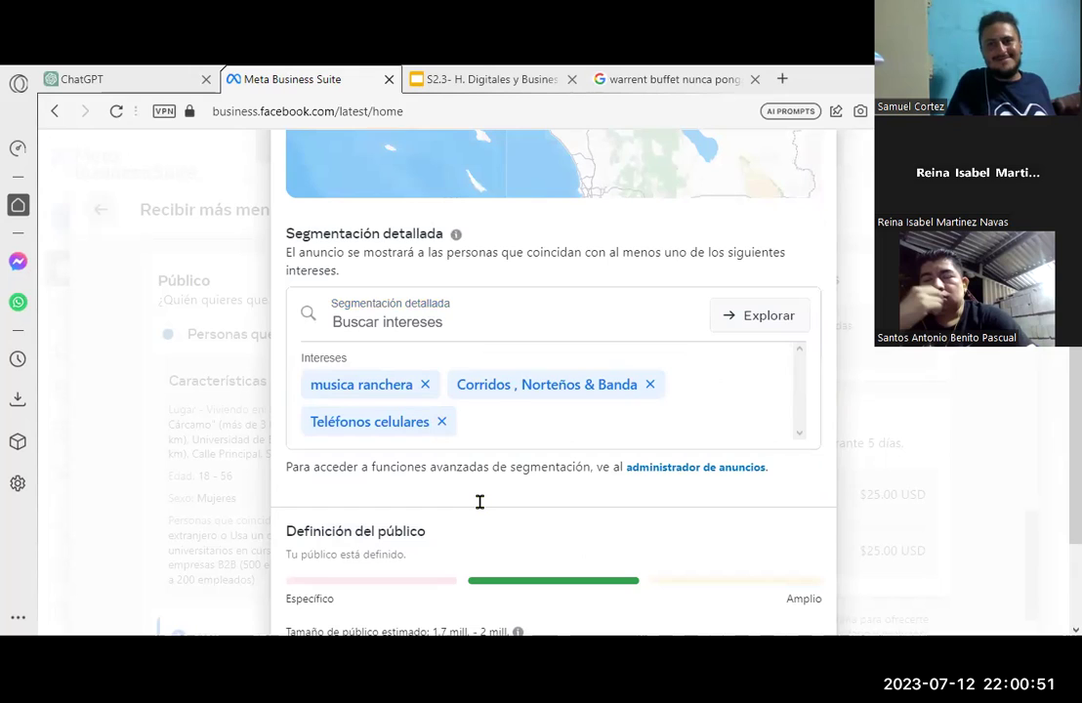
{"action": "left_click", "coordinate": [457, 324]}
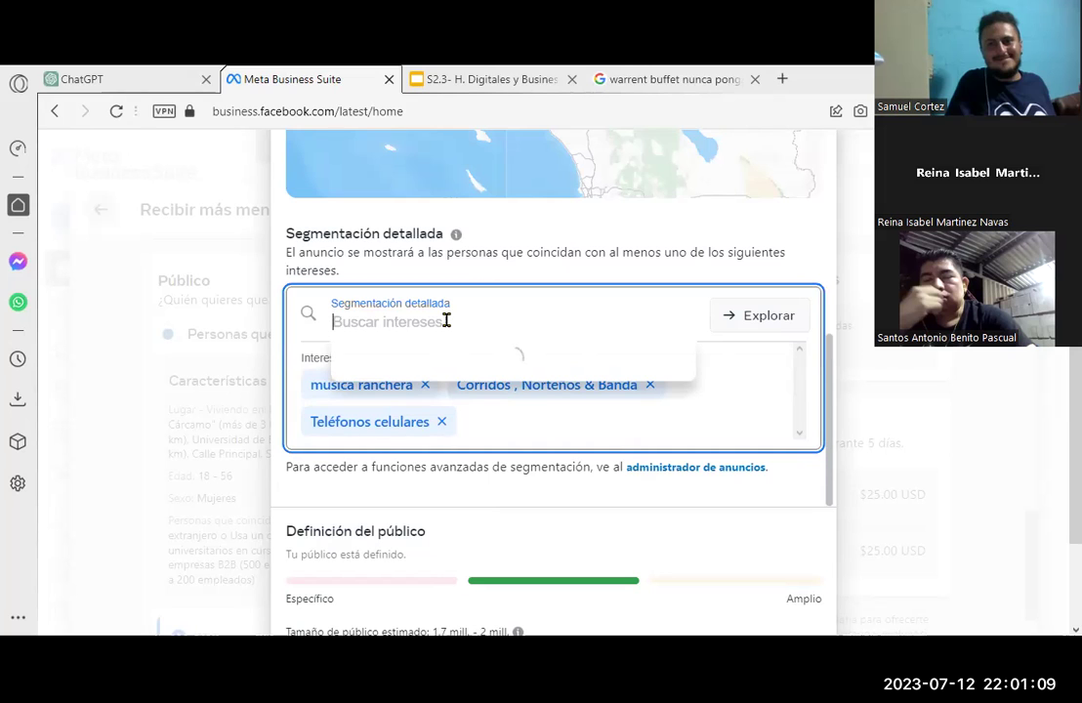
{"action": "scroll", "coordinate": [445, 319], "scroll_direction": "up", "scroll_amount": 3}
{"action": "scroll", "coordinate": [584, 357], "scroll_direction": "down", "scroll_amount": 2}
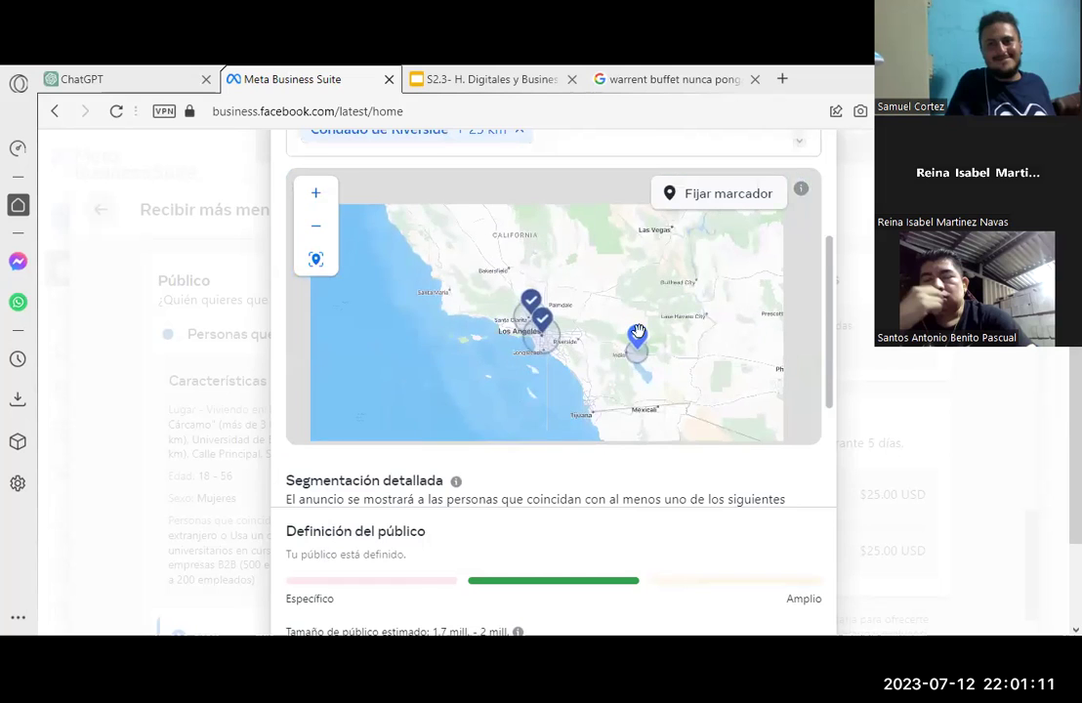
{"action": "scroll", "coordinate": [624, 428], "scroll_direction": "down", "scroll_amount": 3}
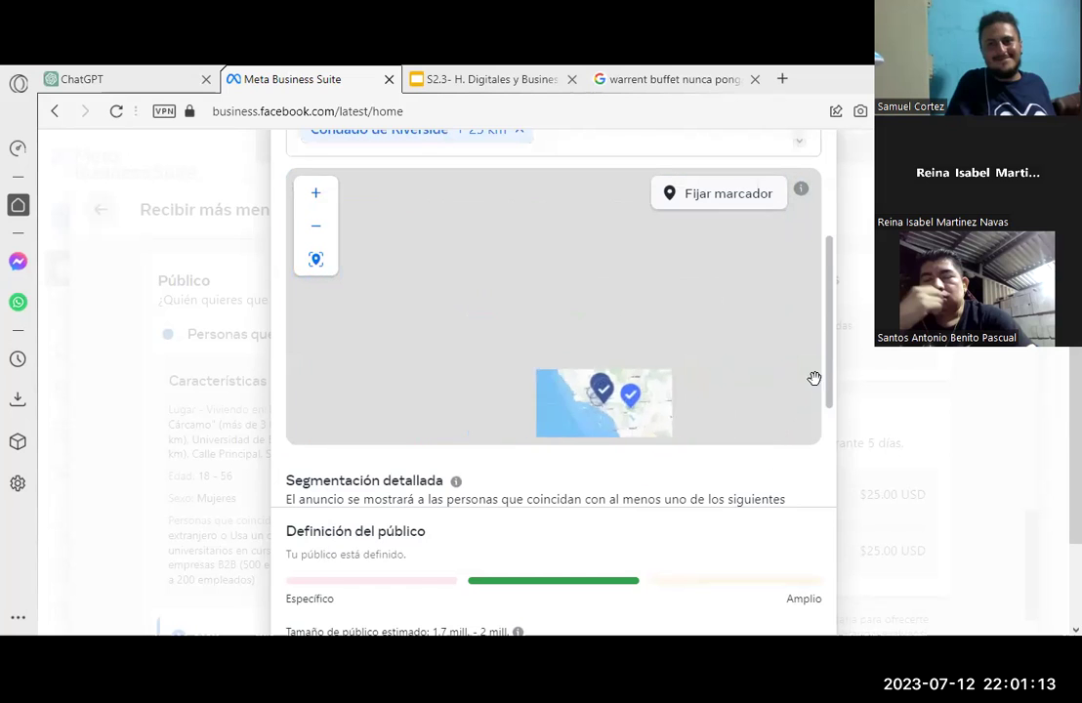
{"action": "left_click_drag", "start_coordinate": [828, 367], "coordinate": [863, 471]}
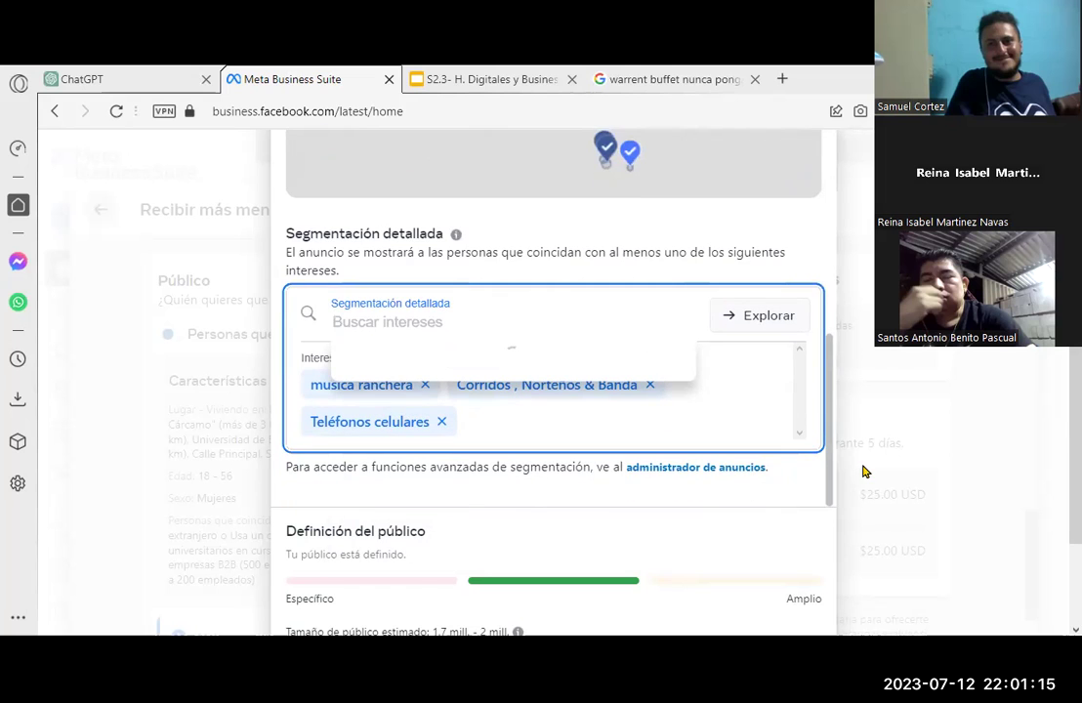
{"action": "scroll", "coordinate": [774, 561], "scroll_direction": "down", "scroll_amount": 2}
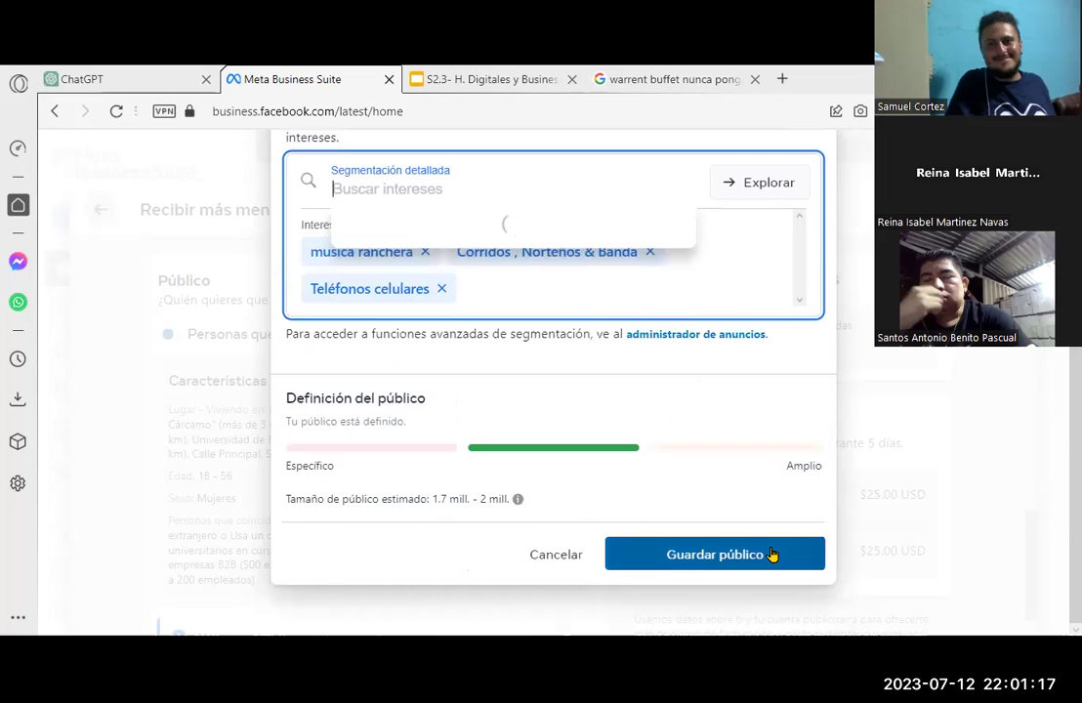